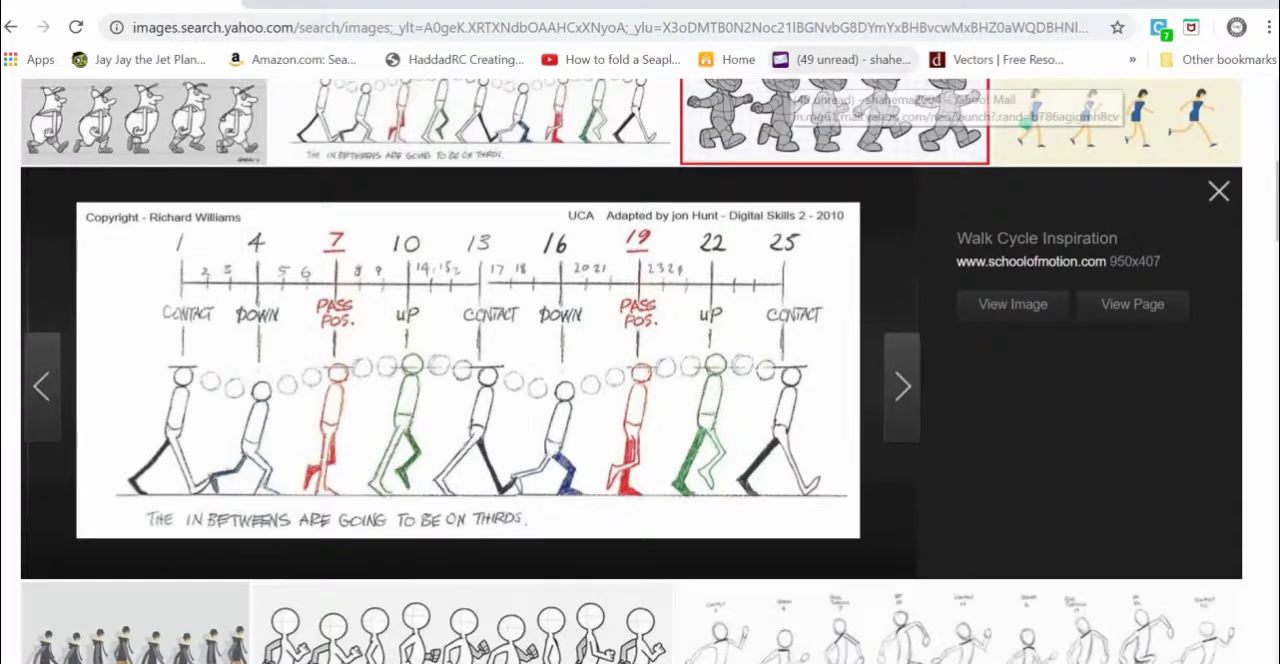
# - Look over the walk cycle image results and the enlarged reference chart with its contact, down, pass and up poses
pyautogui.scroll(5, 310, 185)
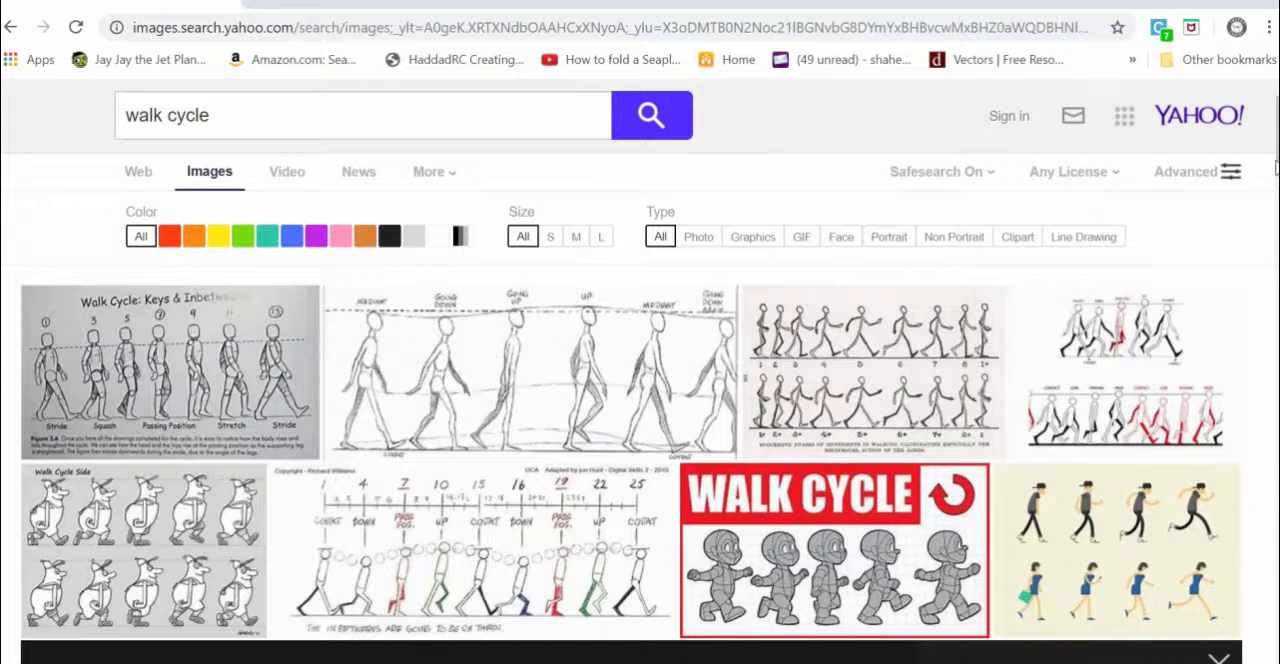
pyautogui.scroll(-3, 1275, 192)
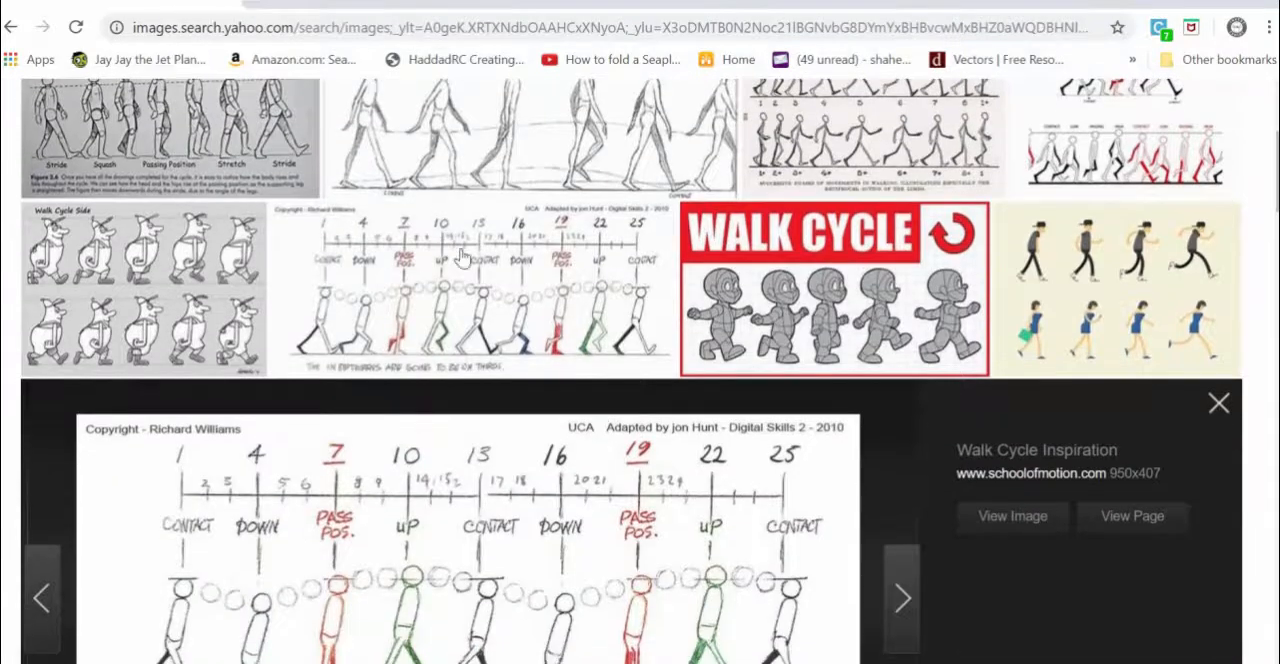
pyautogui.scroll(-2, 477, 590)
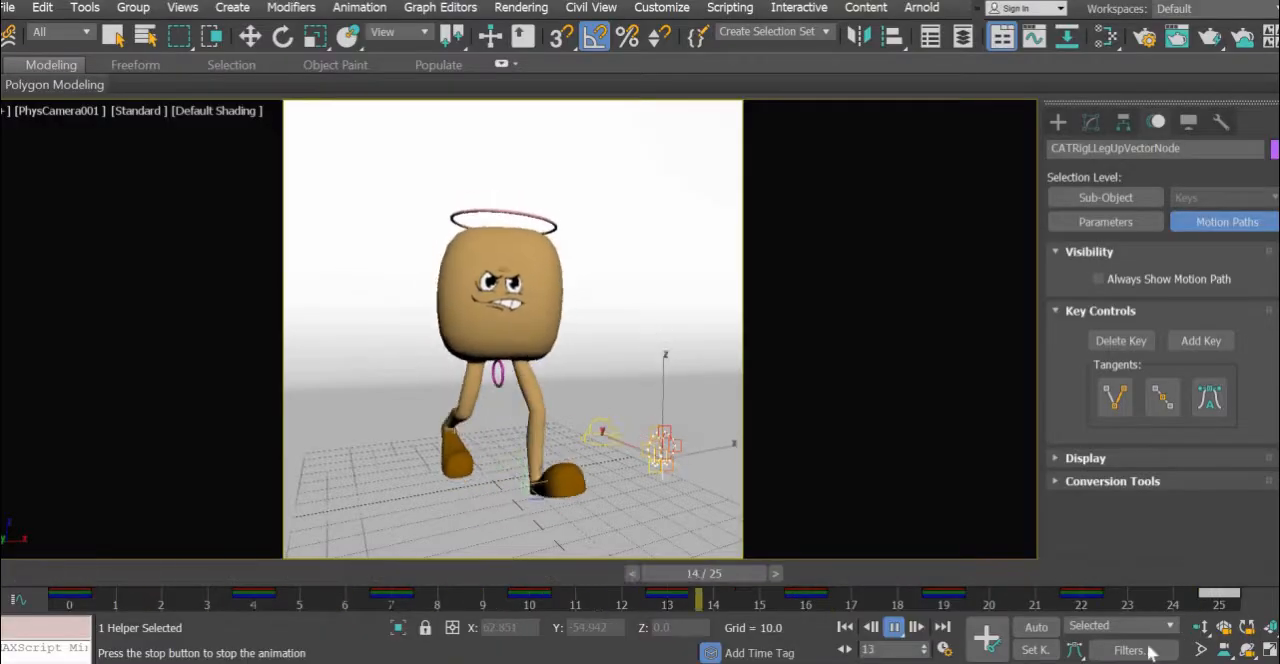
# - Stop the animation playback and save a copy of the scene as "walk cycle tutorial" in the animation 2 folder
pyautogui.click(895, 628)
pyautogui.click(15, 10)
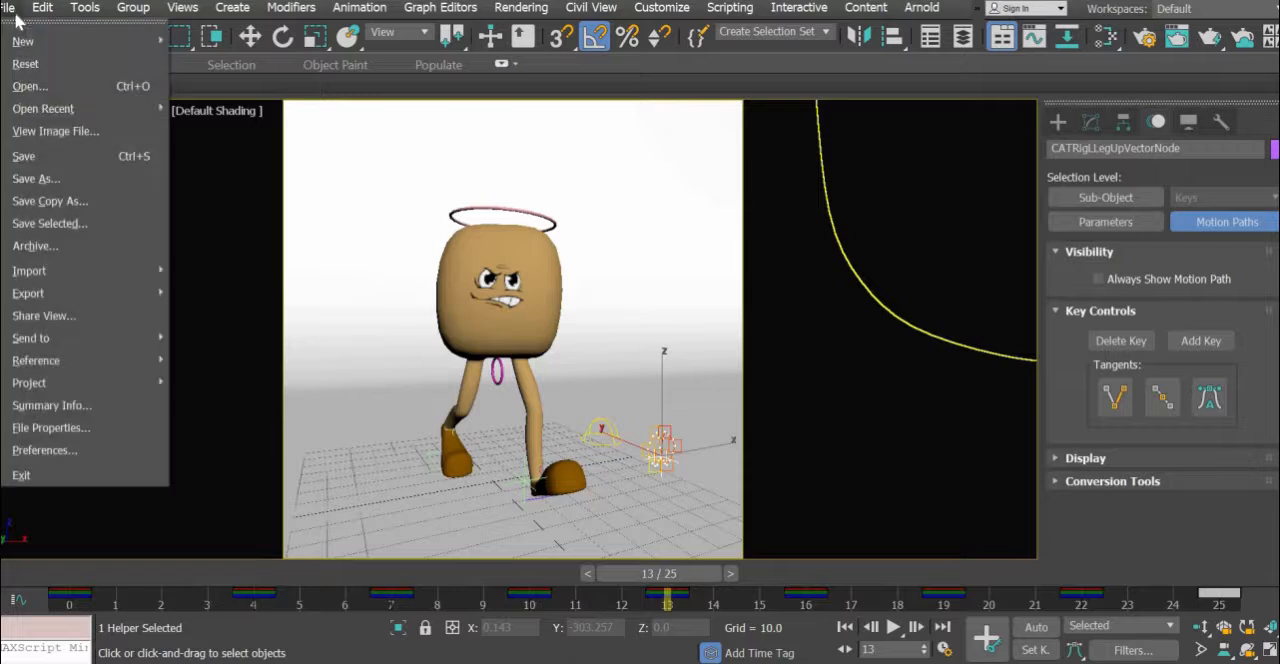
pyautogui.click(54, 179)
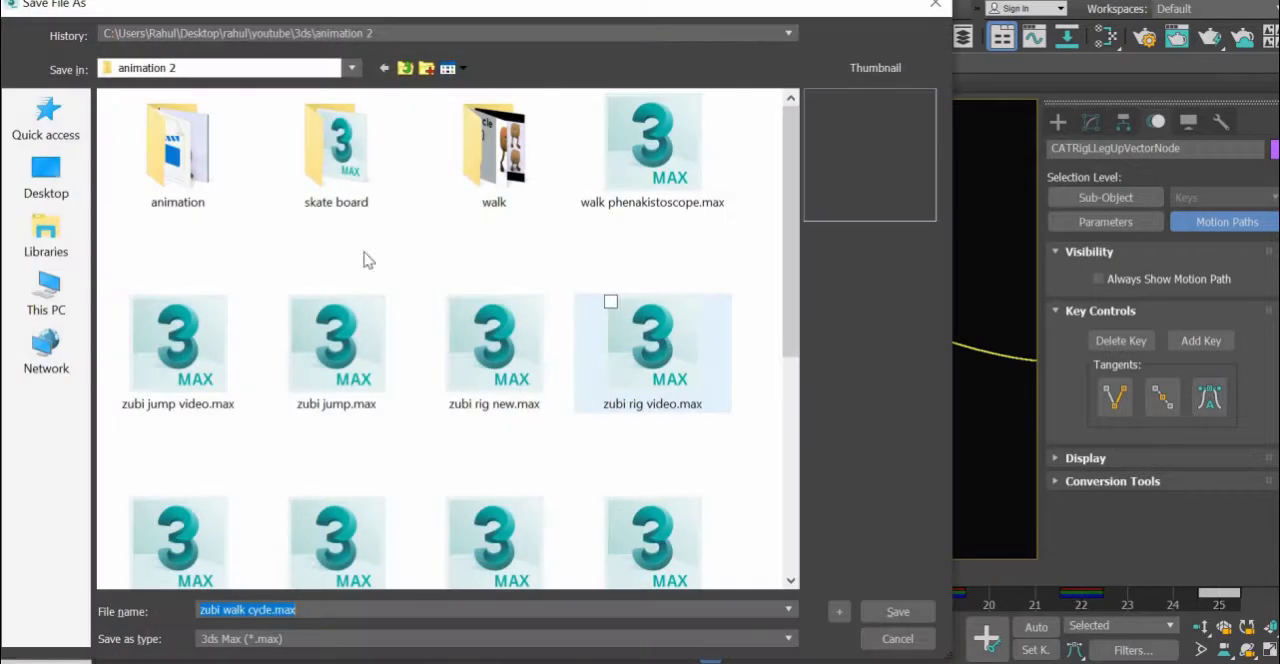
pyautogui.write('walk cy')
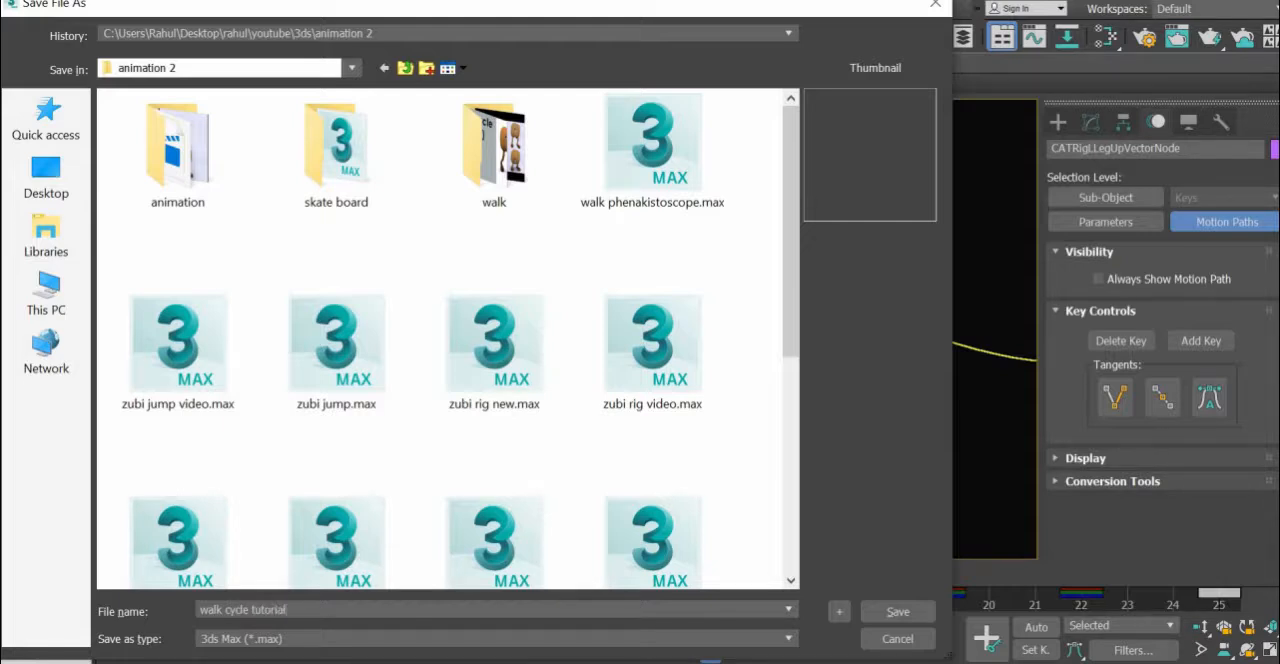
pyautogui.press('Return')
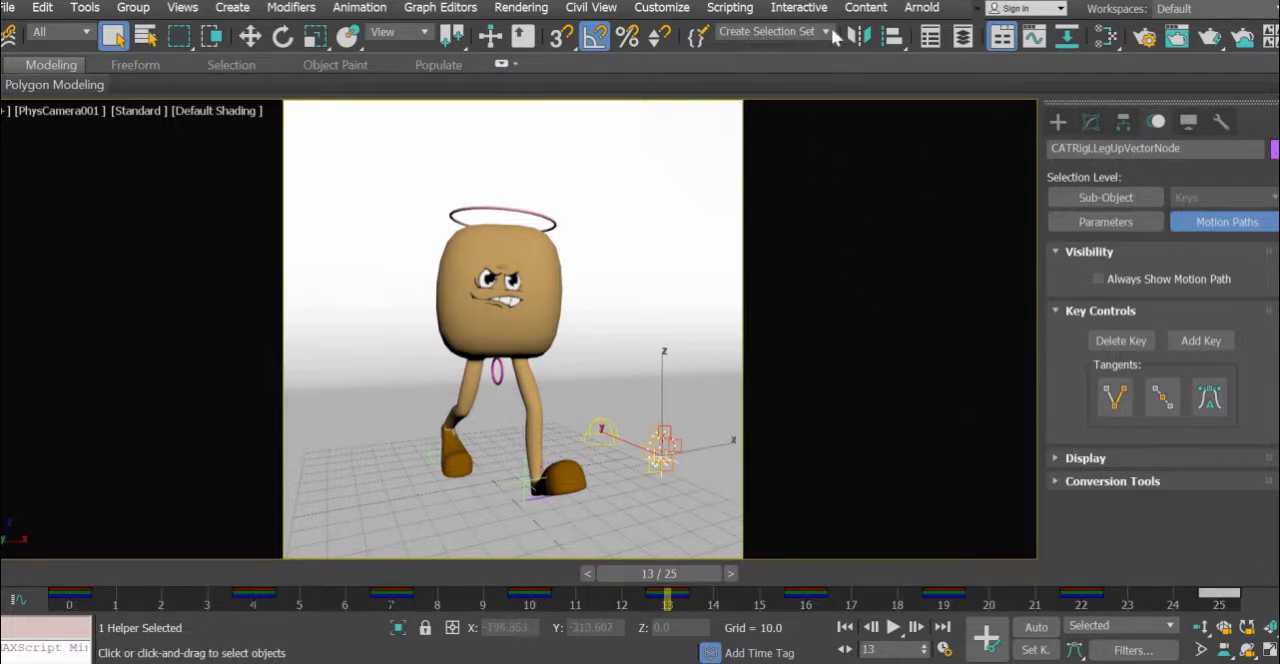
# - Select the "bones" selection set and delete all its keyframes from frame 0 to 25
pyautogui.click(826, 33)
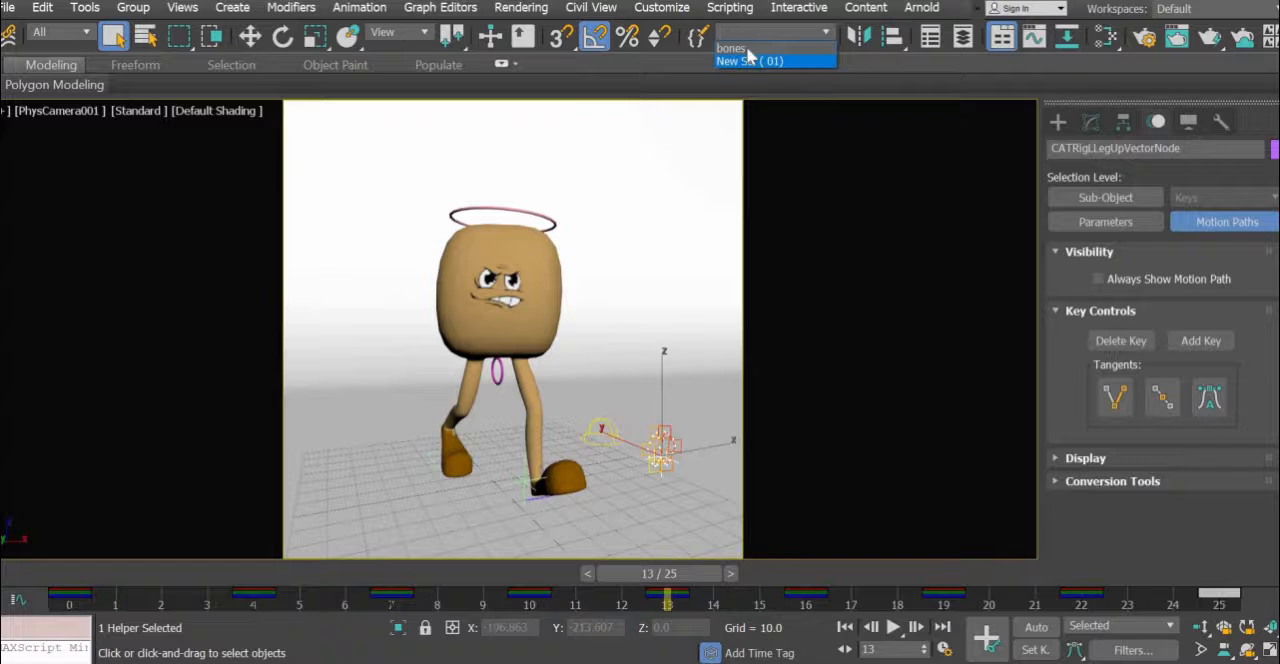
pyautogui.click(740, 47)
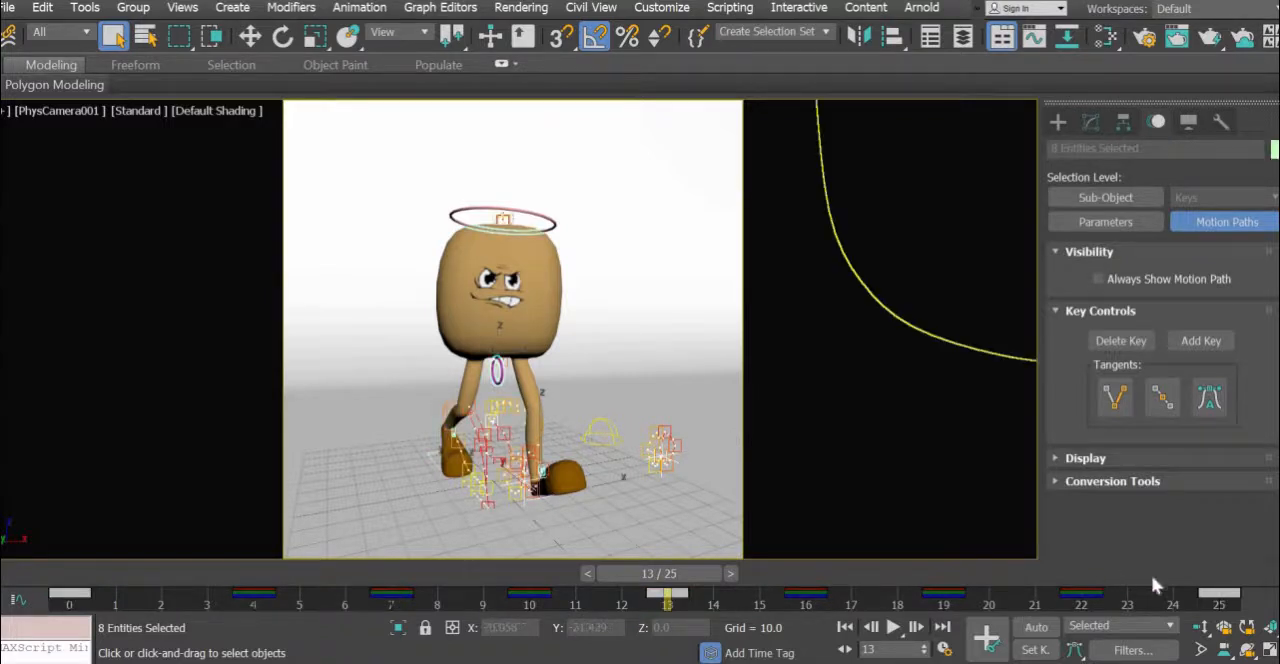
pyautogui.moveTo(1259, 606); pyautogui.dragTo(46, 643)
pyautogui.press('Delete')
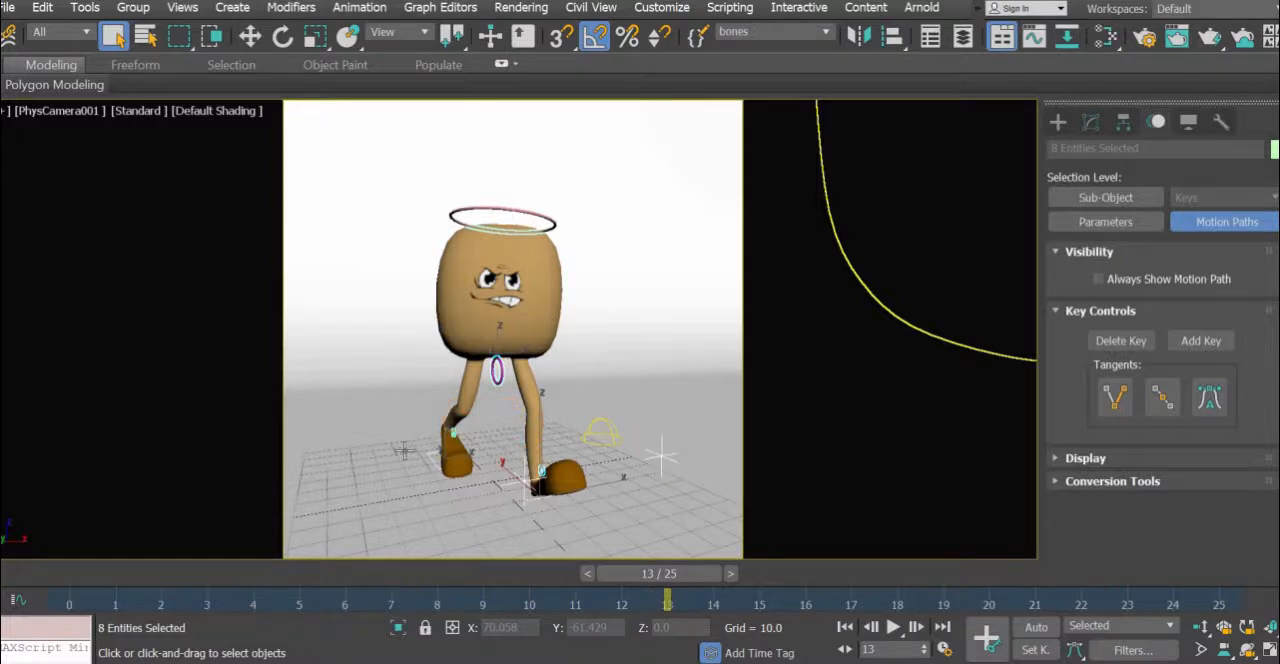
# - Hold the scene and hide the objects of the "New Set (01)" selection set
pyautogui.click(822, 33)
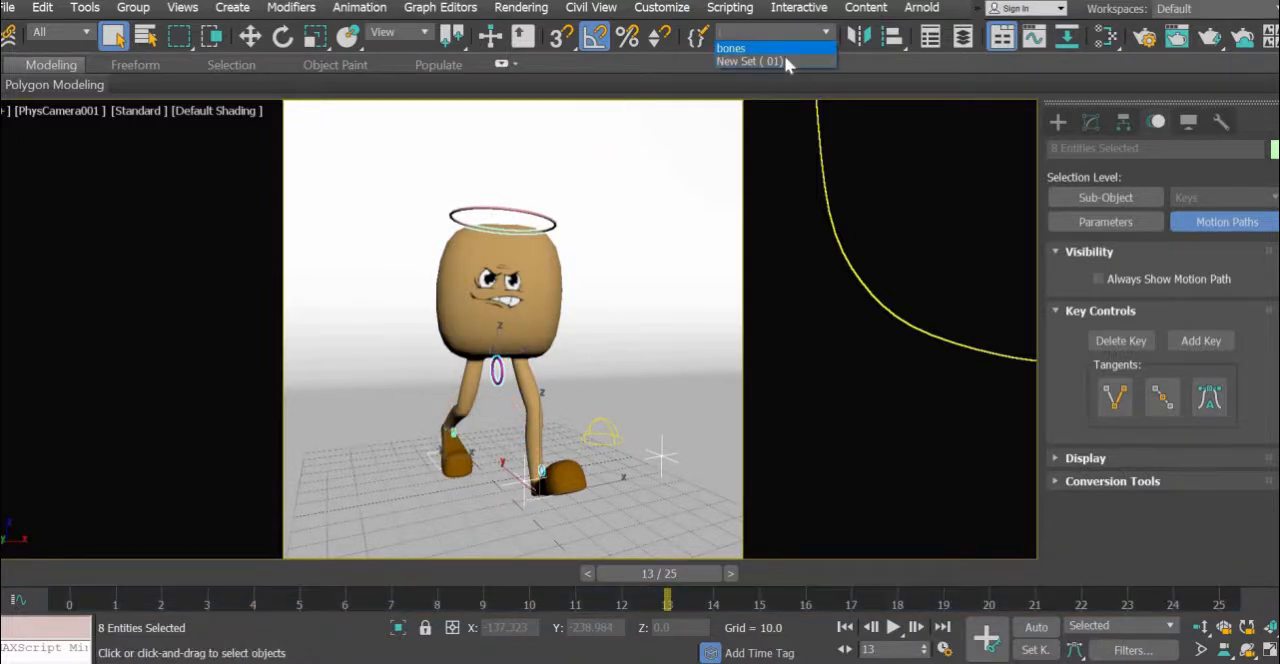
pyautogui.click(780, 61)
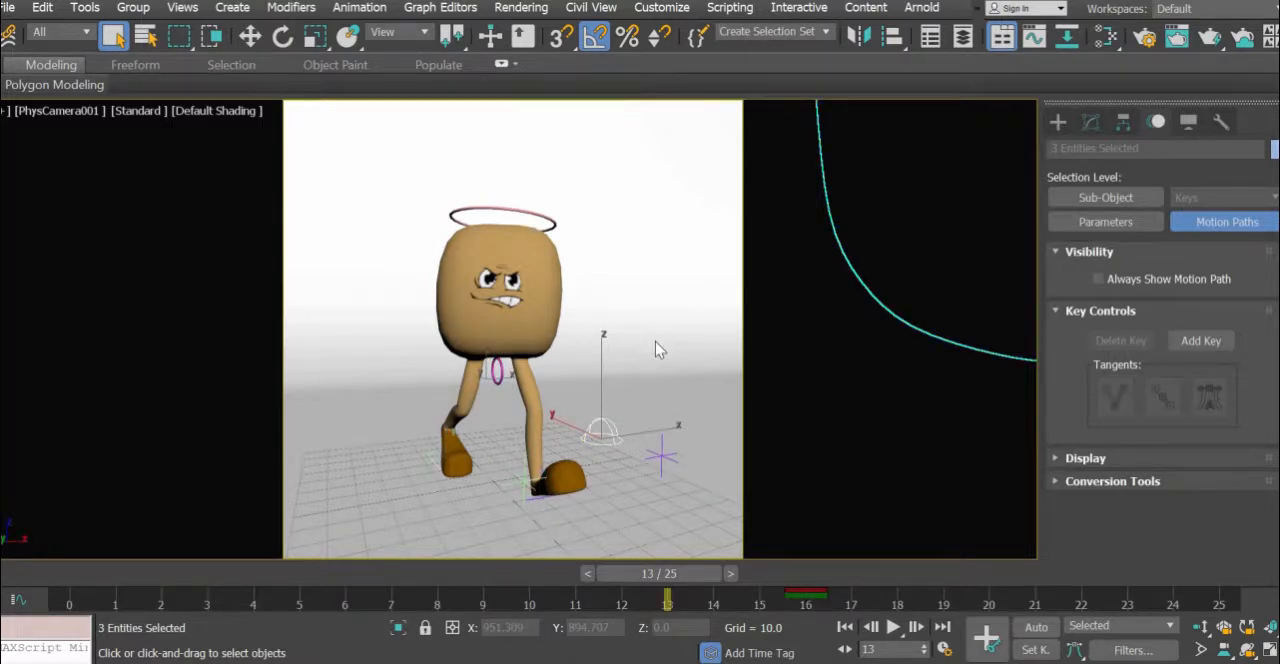
pyautogui.hotkey('ctrl', 'alt', 'h')
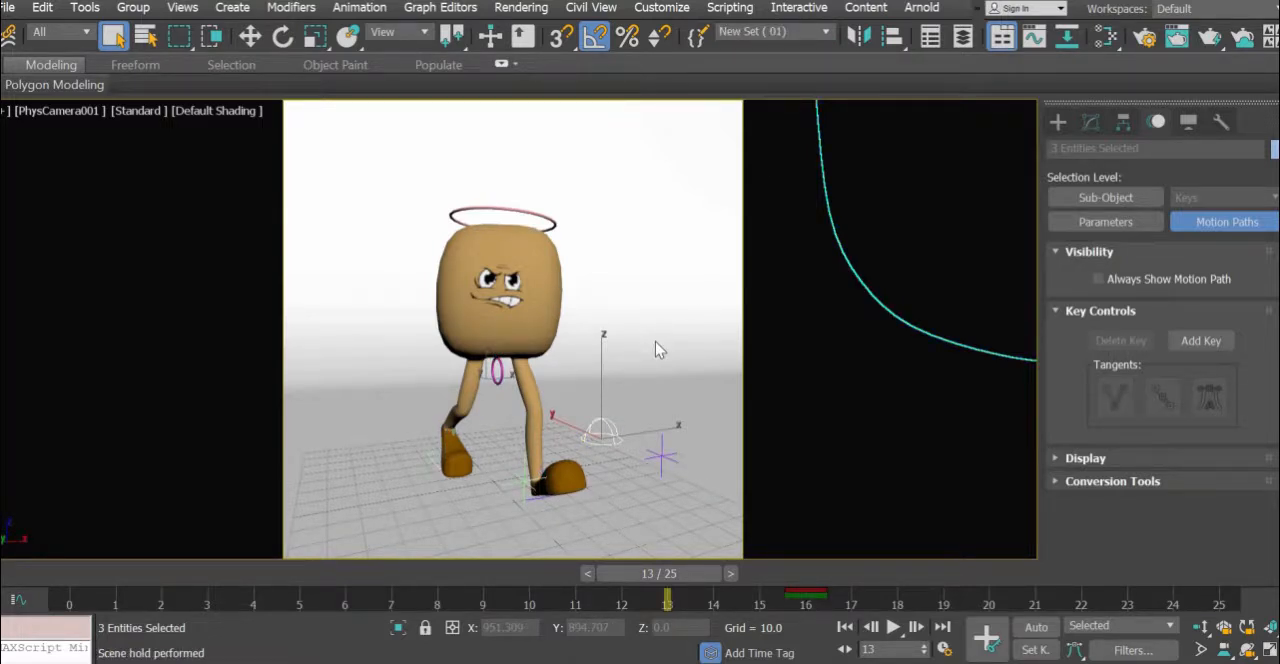
pyautogui.rightClick(655, 288)
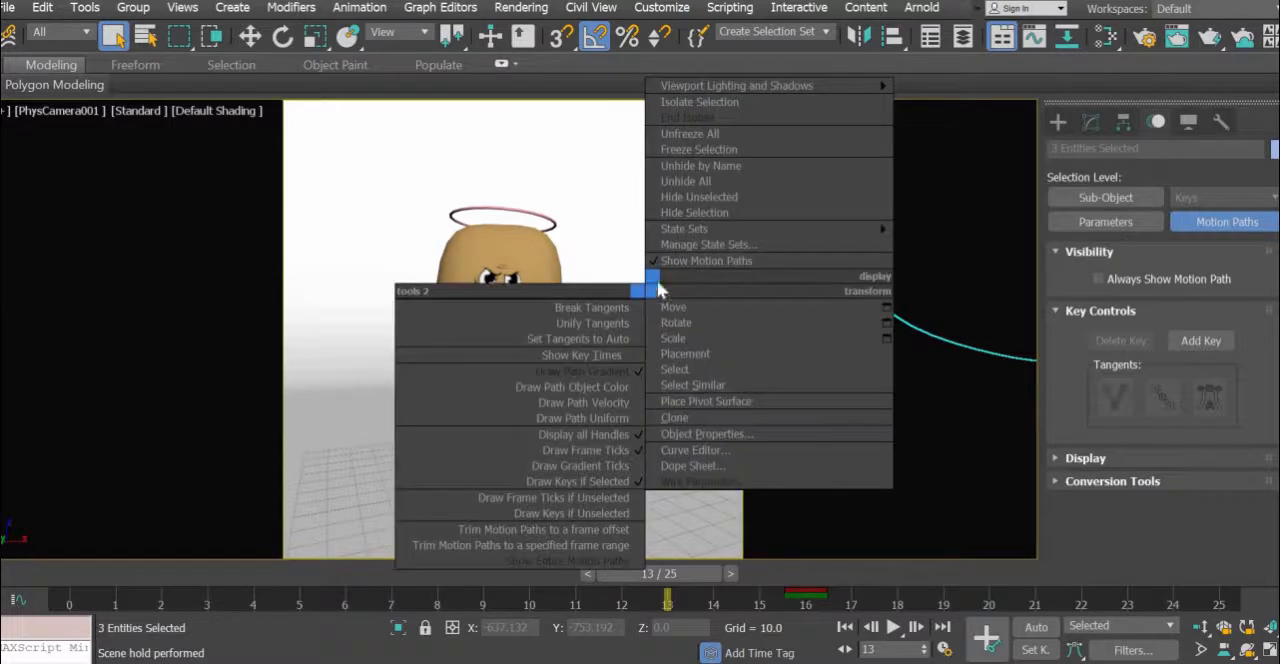
pyautogui.click(700, 214)
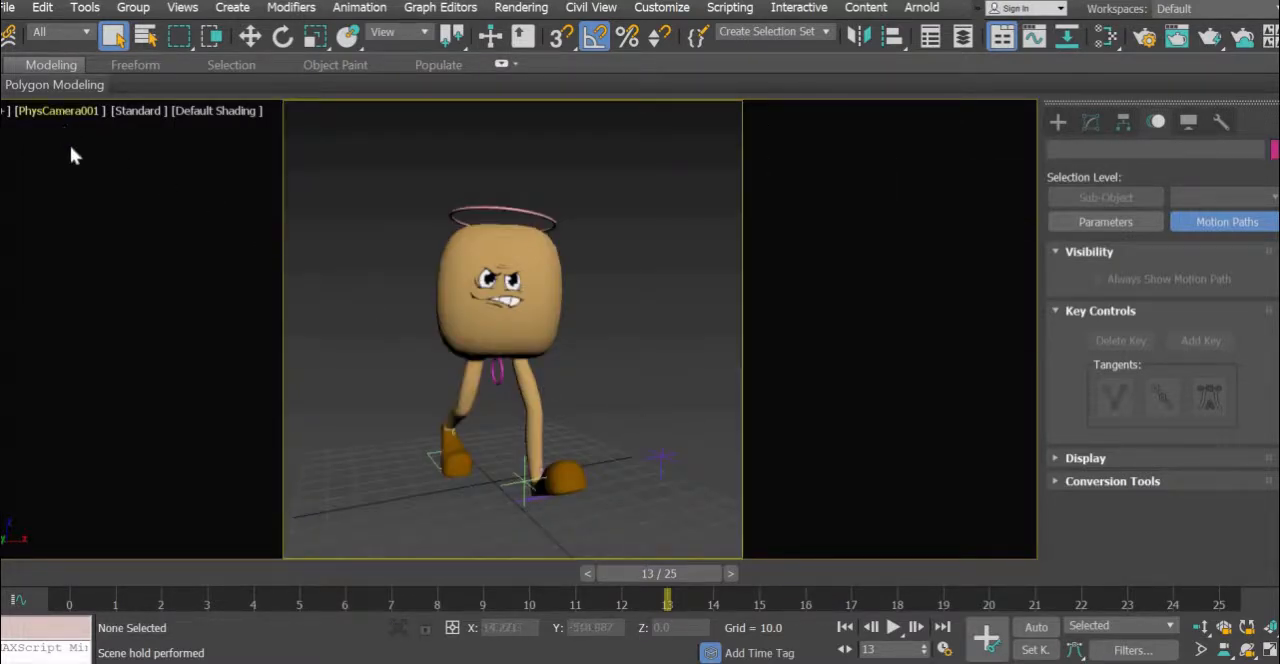
# - Switch the viewport from the PhysCamera001 view to Perspective and turn off its safe frames
pyautogui.click(57, 111)
pyautogui.click(100, 174)
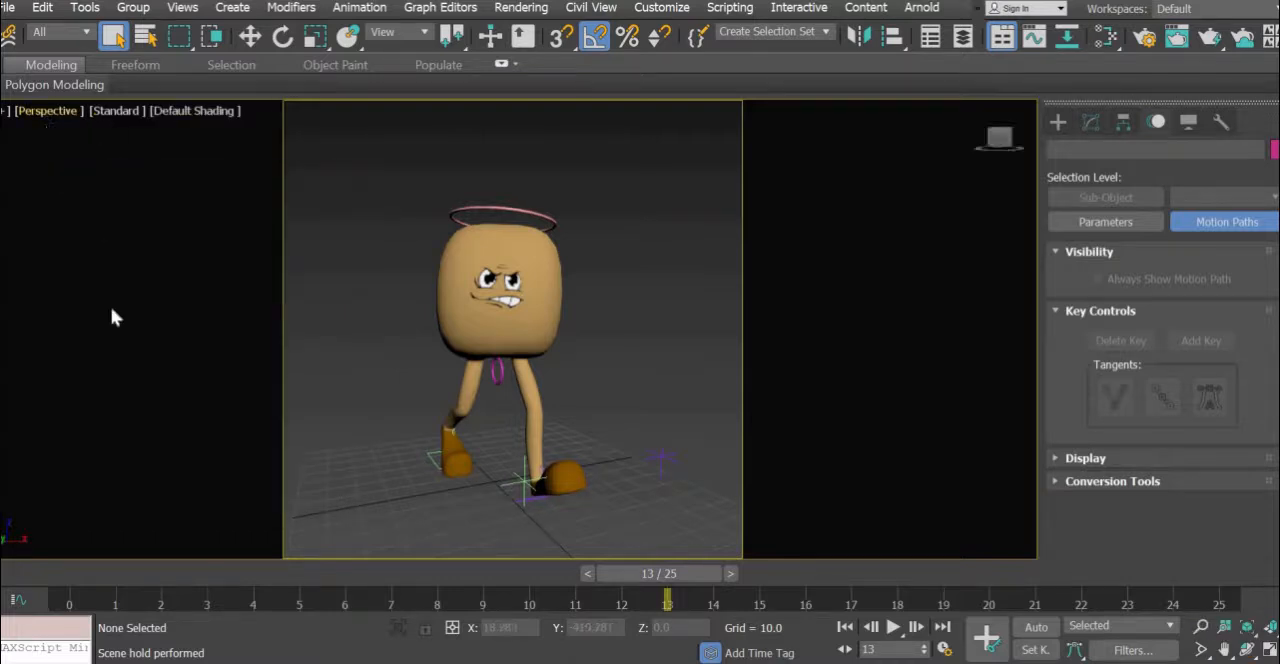
pyautogui.click(50, 111)
pyautogui.click(104, 422)
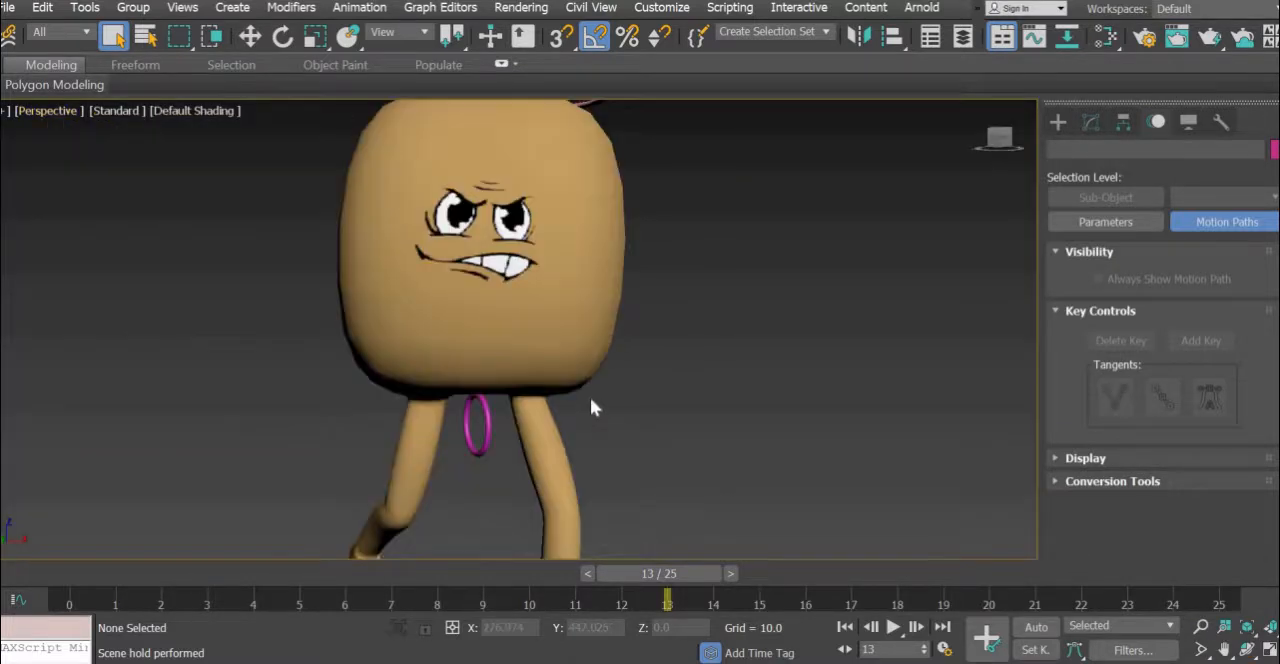
# - Delete the existing walk cycle reference plane standing beside the character
pyautogui.scroll(-8, 590, 408)
pyautogui.keyDown('alt'); pyautogui.moveTo(593, 505); pyautogui.dragTo(706, 438, button='middle'); pyautogui.keyUp('alt')
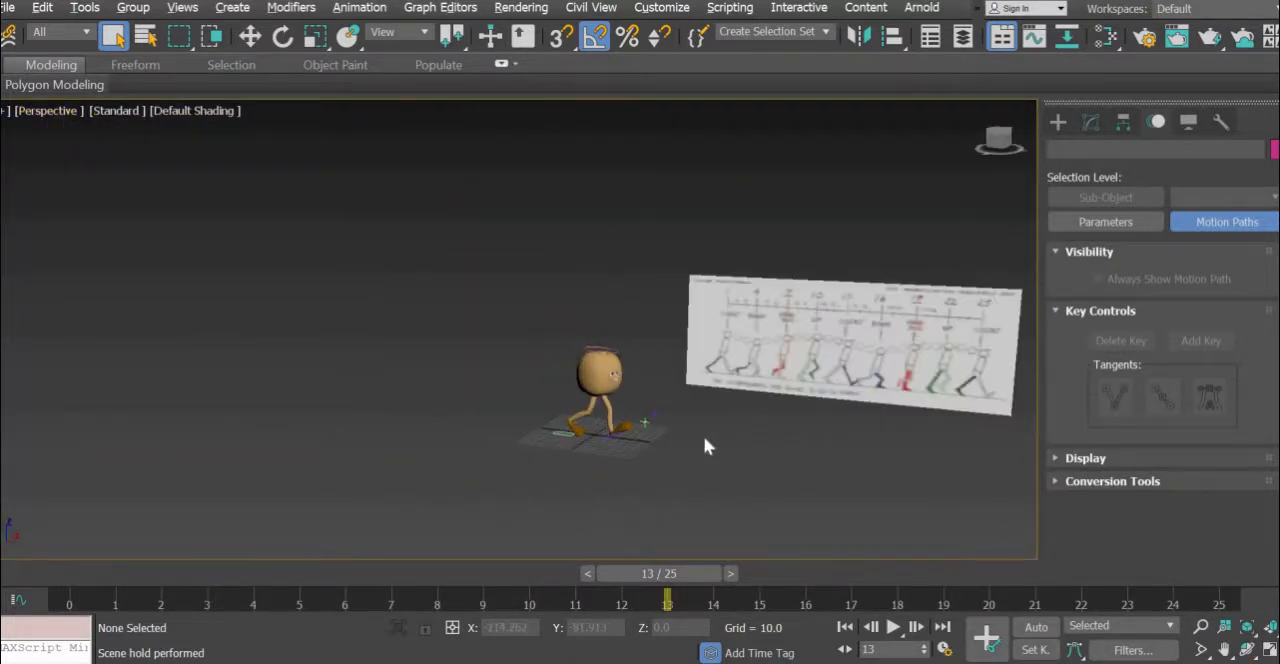
pyautogui.keyDown('alt'); pyautogui.moveTo(431, 434); pyautogui.dragTo(474, 426, button='middle'); pyautogui.keyUp('alt')
pyautogui.scroll(4, 475, 424)
pyautogui.scroll(2, 475, 428)
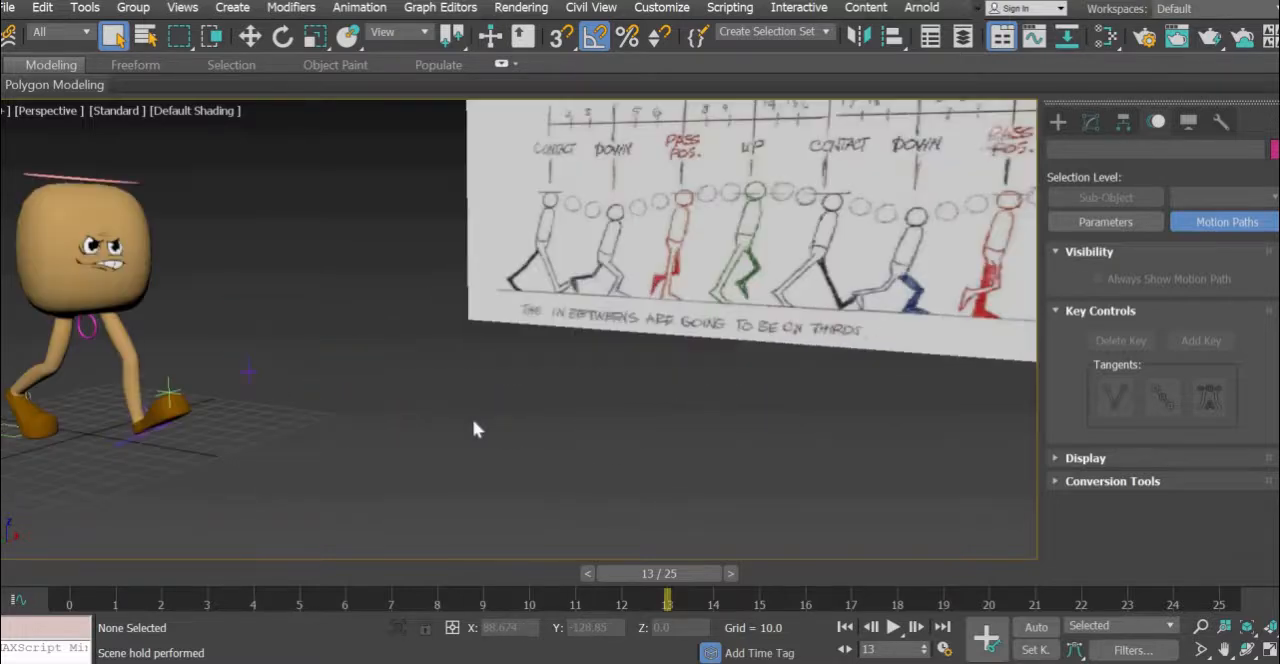
pyautogui.scroll(-2, 475, 428)
pyautogui.click(585, 295)
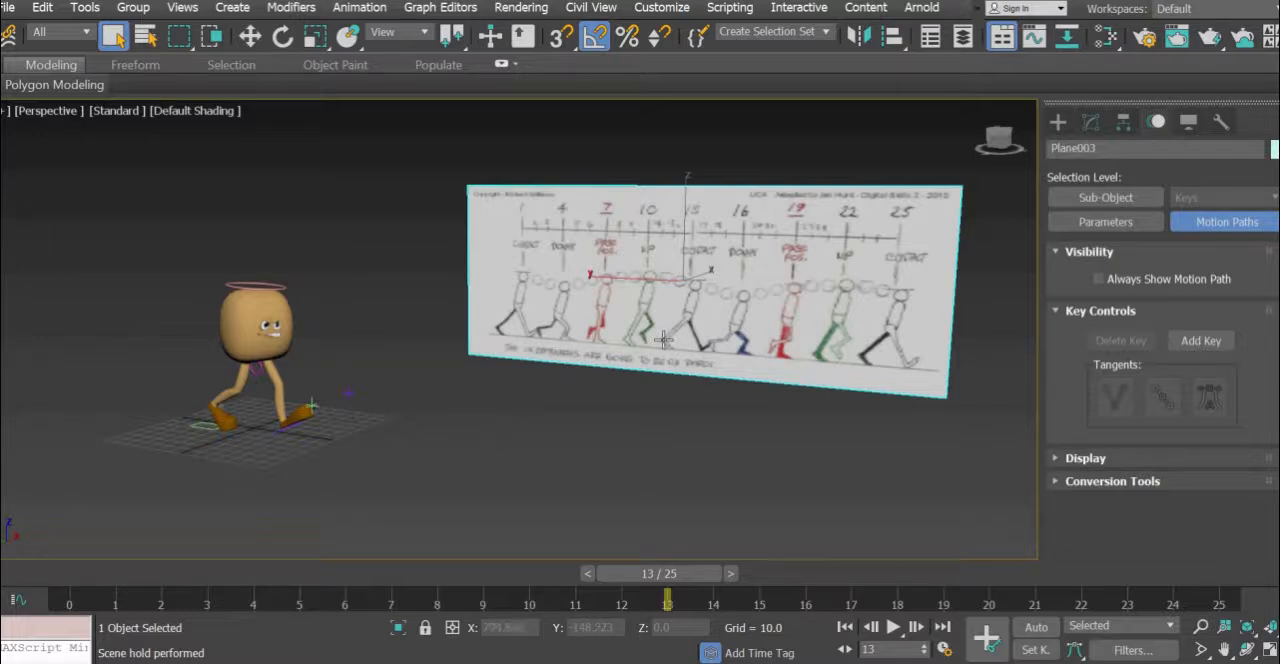
pyautogui.press('Delete')
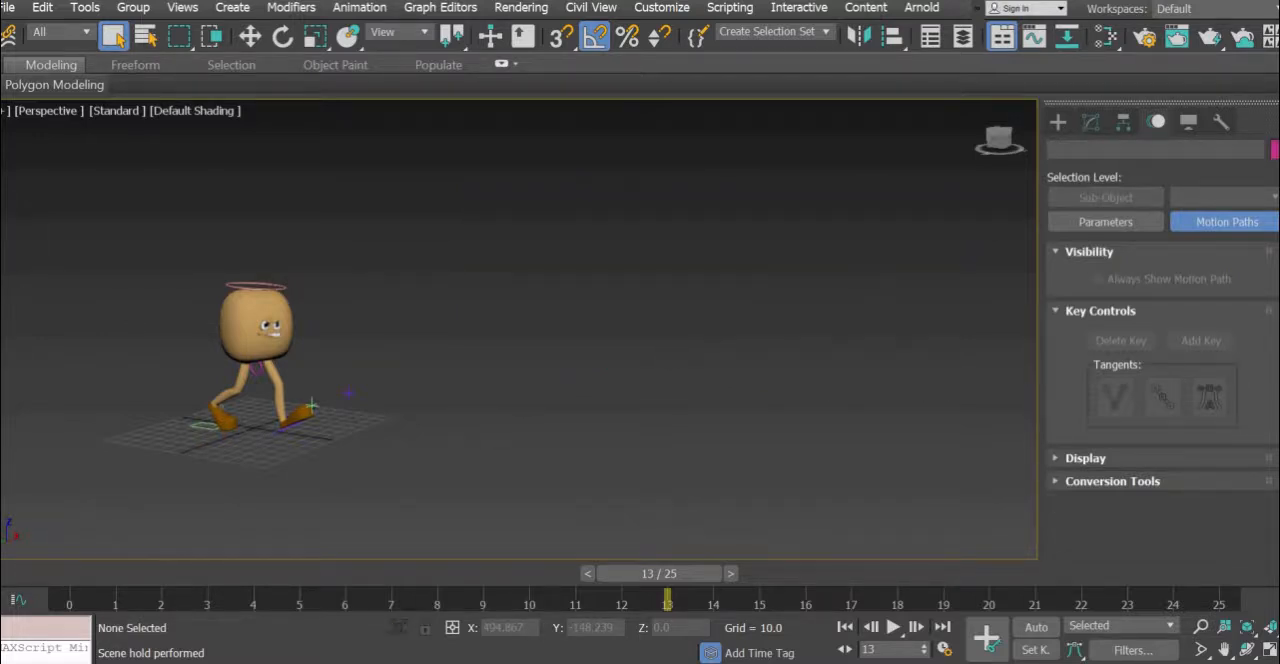
# - Show all four viewports and draw a plane with a length of about 152 in front of the character in the Left view
pyautogui.click(1269, 650)
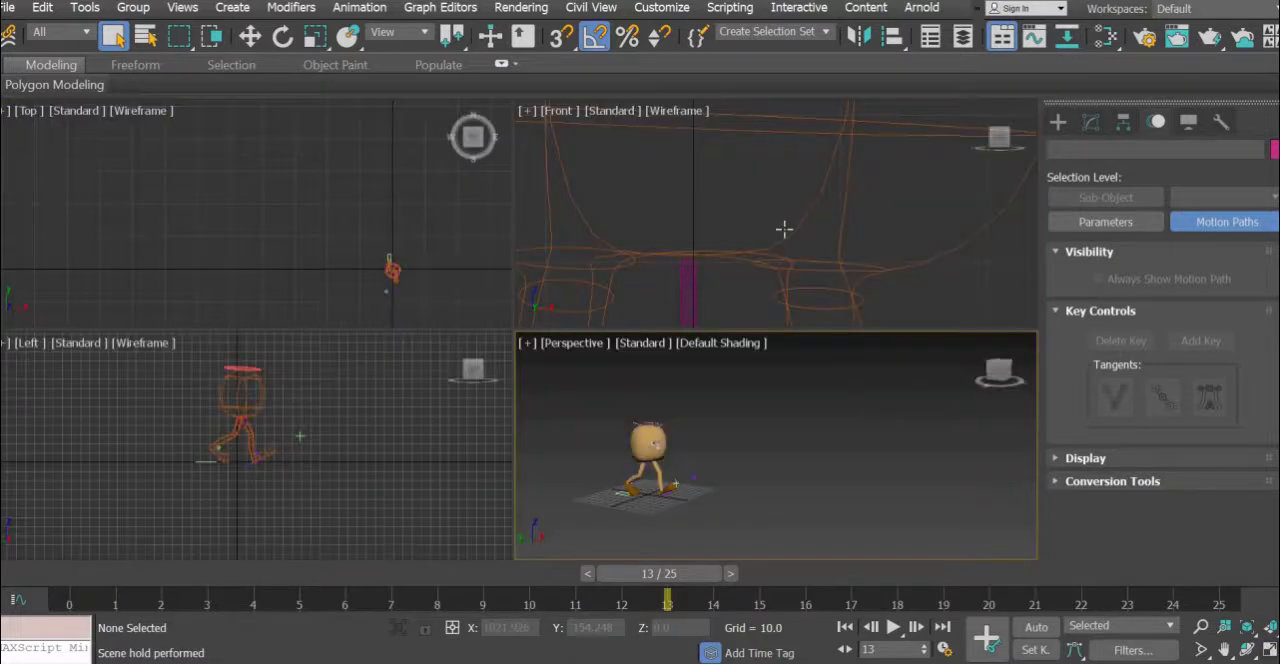
pyautogui.moveTo(223, 473); pyautogui.dragTo(104, 513, button='middle')
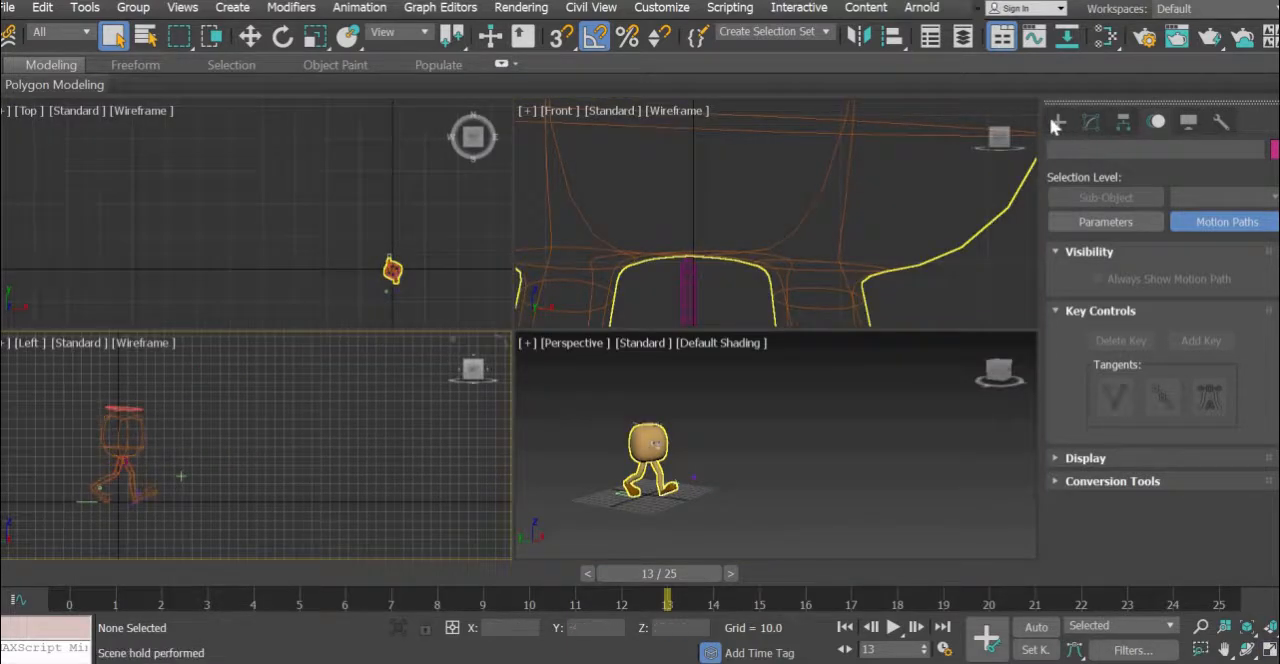
pyautogui.click(1057, 122)
pyautogui.click(1202, 330)
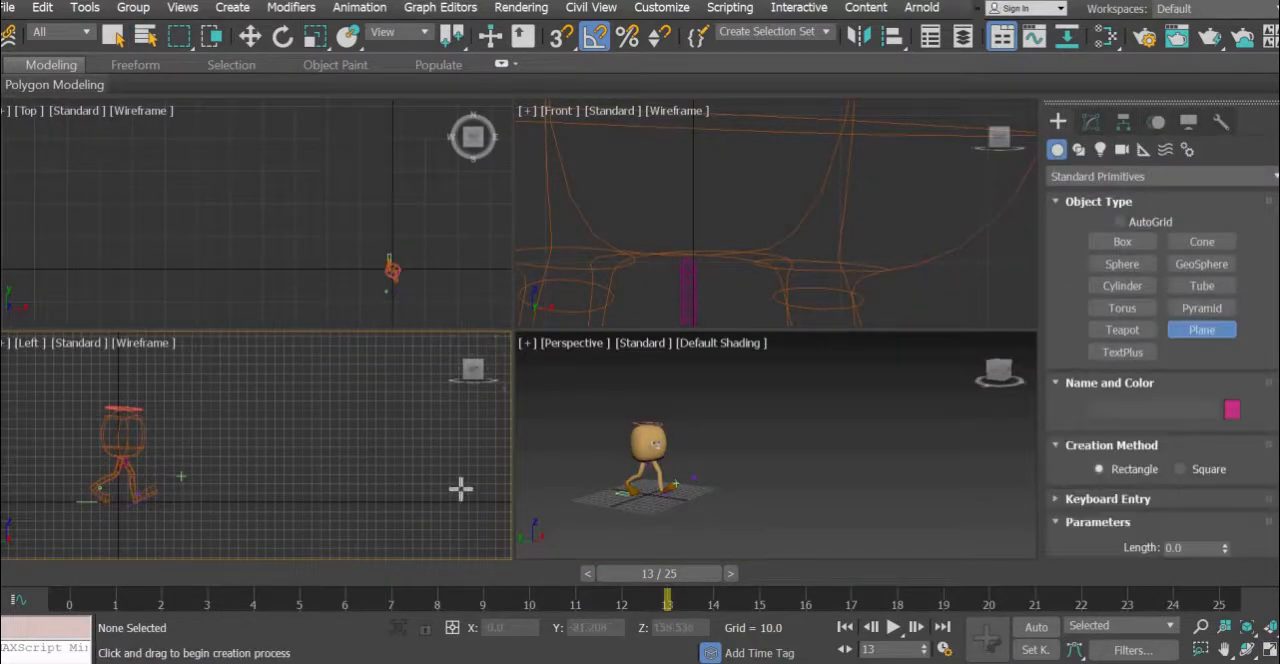
pyautogui.moveTo(193, 355); pyautogui.dragTo(491, 494)
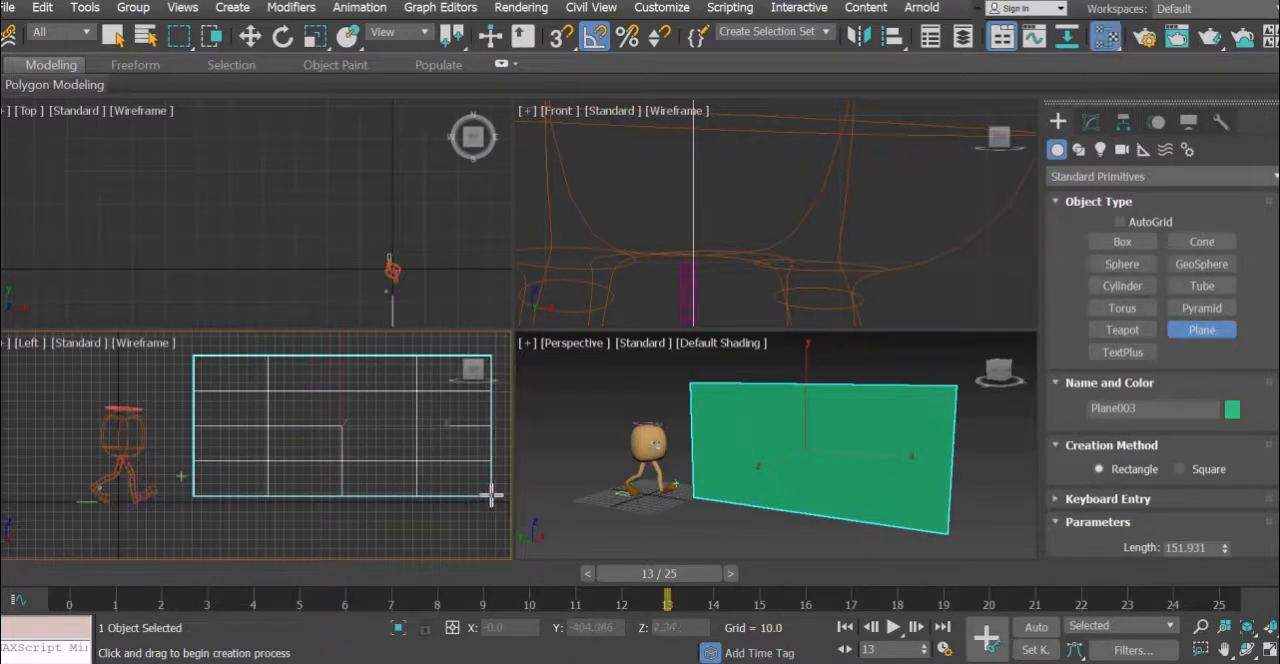
# - Create a Standard material in the Slate Material Editor and add a Bitmap map to its Diffuse Color
pyautogui.press('m')
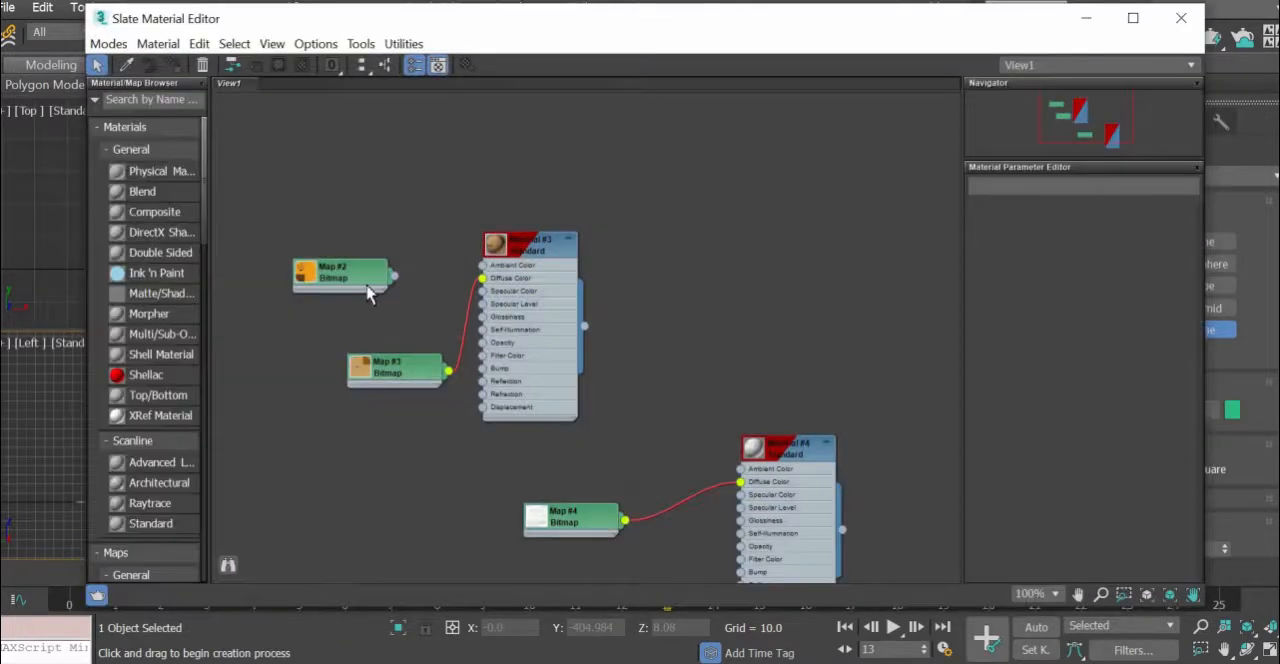
pyautogui.click(160, 523)
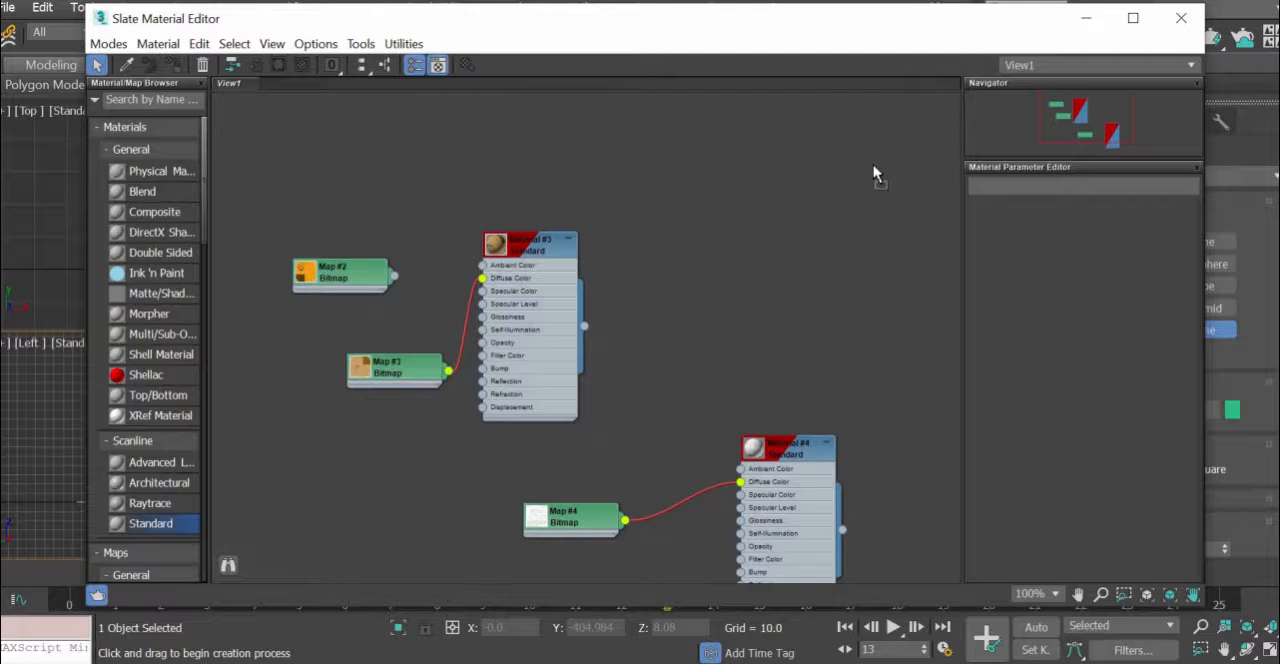
pyautogui.click(824, 153)
pyautogui.moveTo(822, 197); pyautogui.dragTo(663, 152)
pyautogui.moveTo(715, 168)
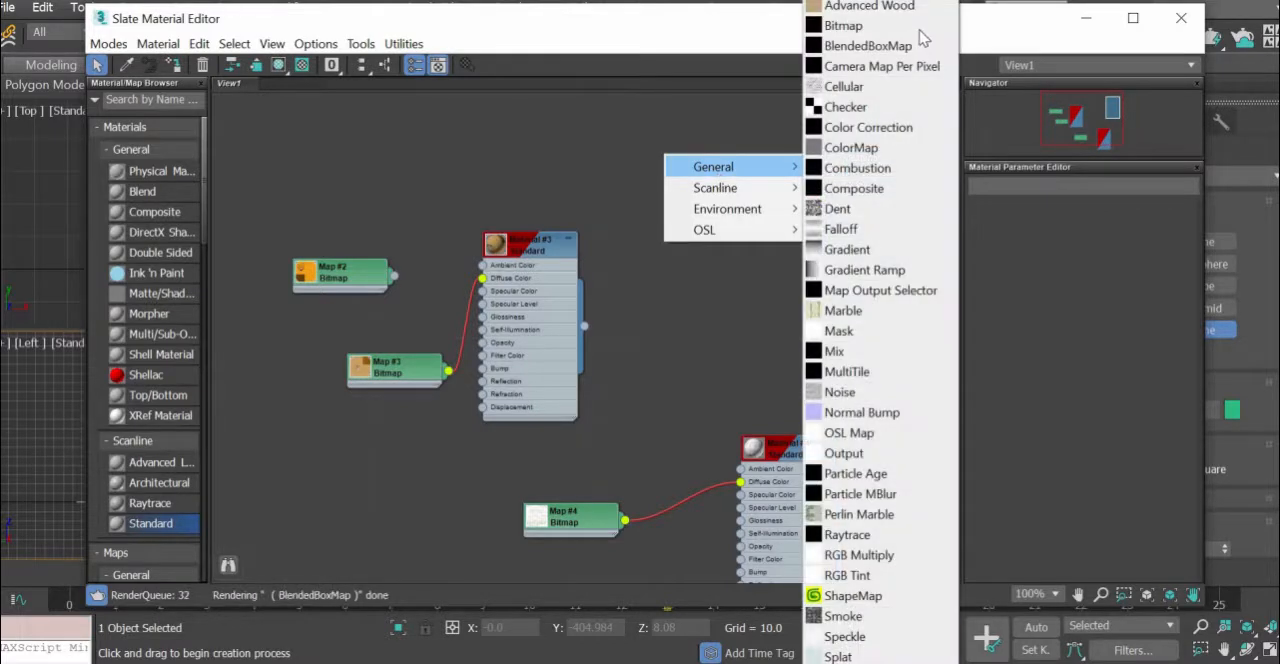
pyautogui.click(921, 30)
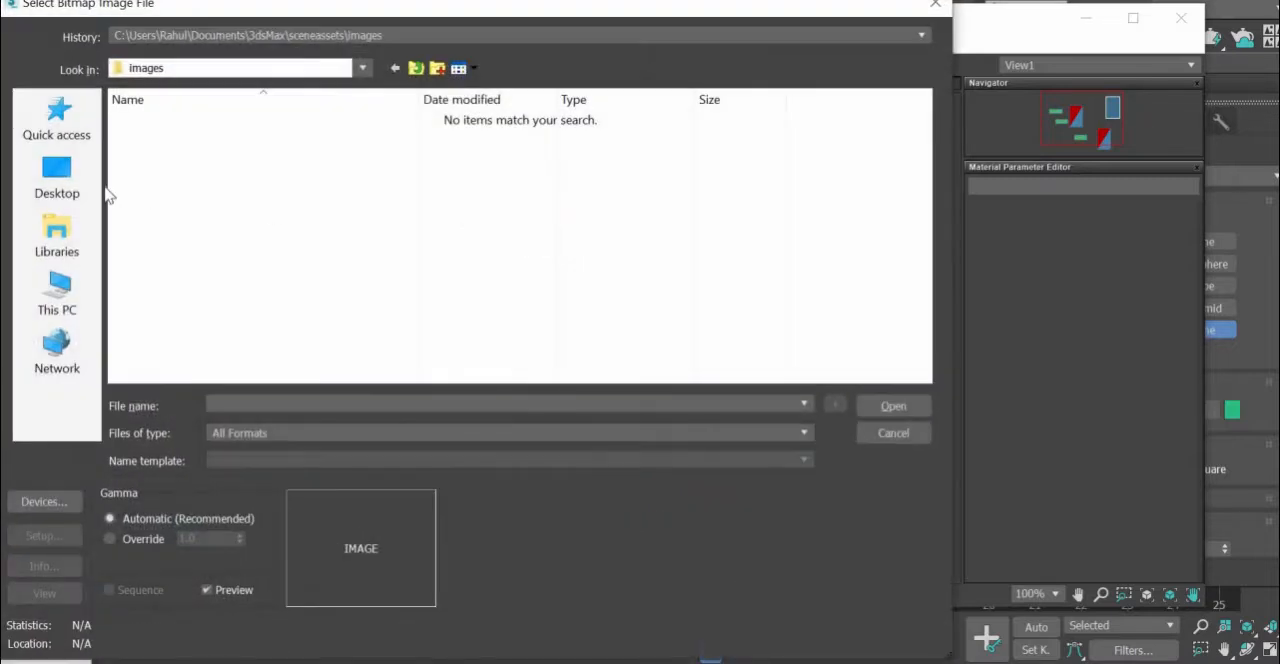
# - Load walk_cycle_inspiration_animators_survival_kit.jpeg from the youtube\3ds\animation 2\walk folder as the bitmap image
pyautogui.click(50, 172)
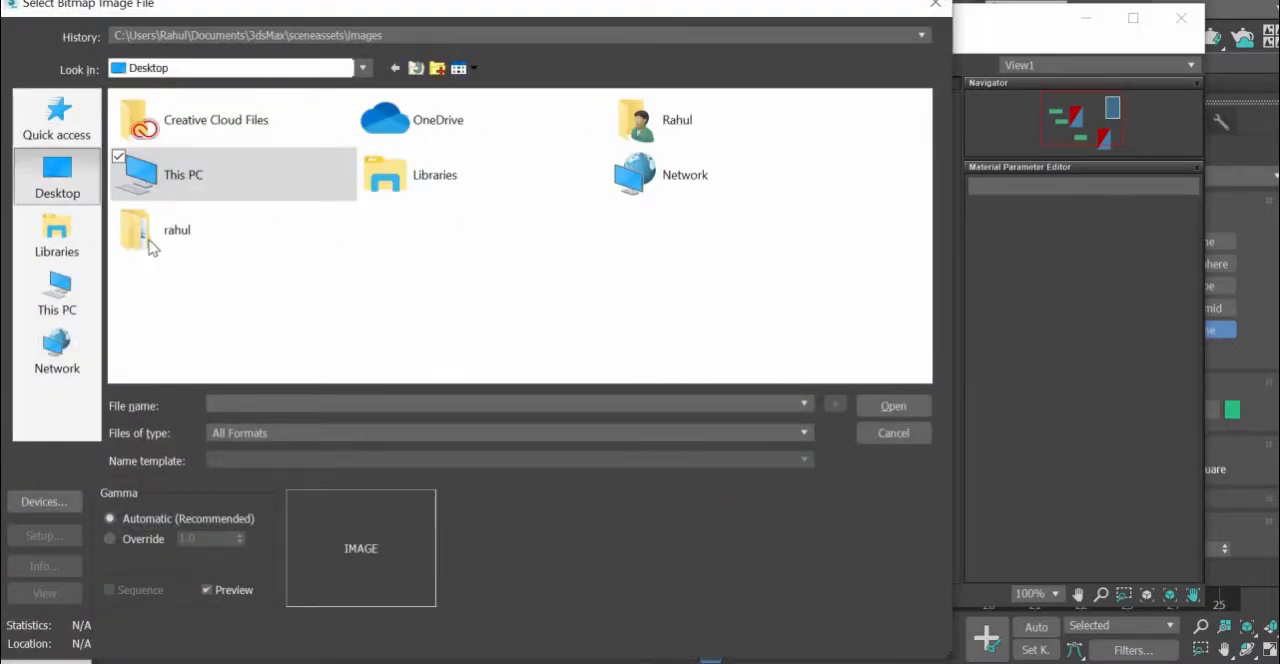
pyautogui.doubleClick(150, 246)
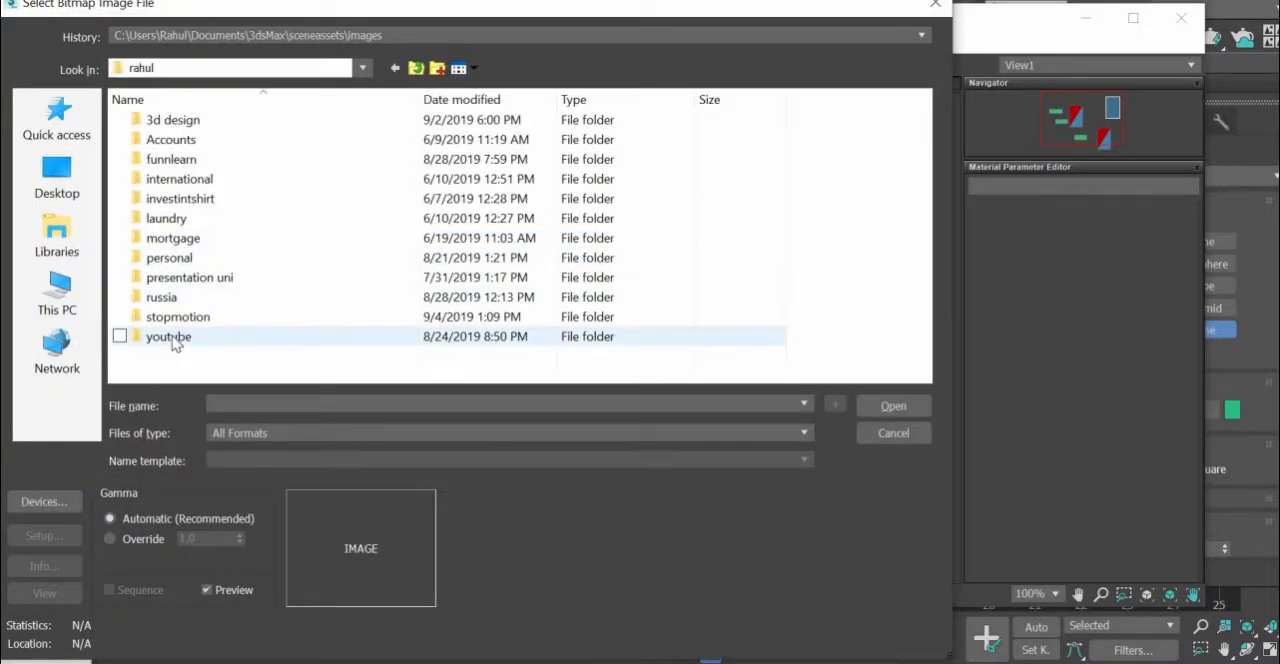
pyautogui.doubleClick(170, 338)
pyautogui.doubleClick(320, 155)
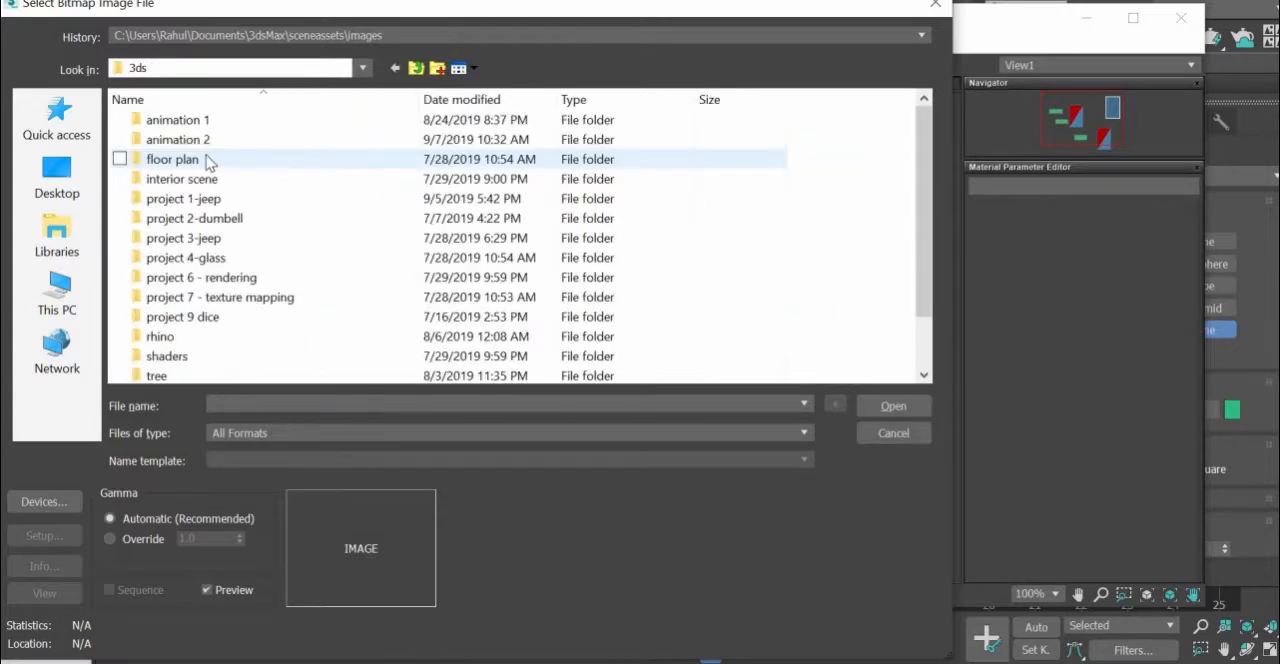
pyautogui.doubleClick(178, 140)
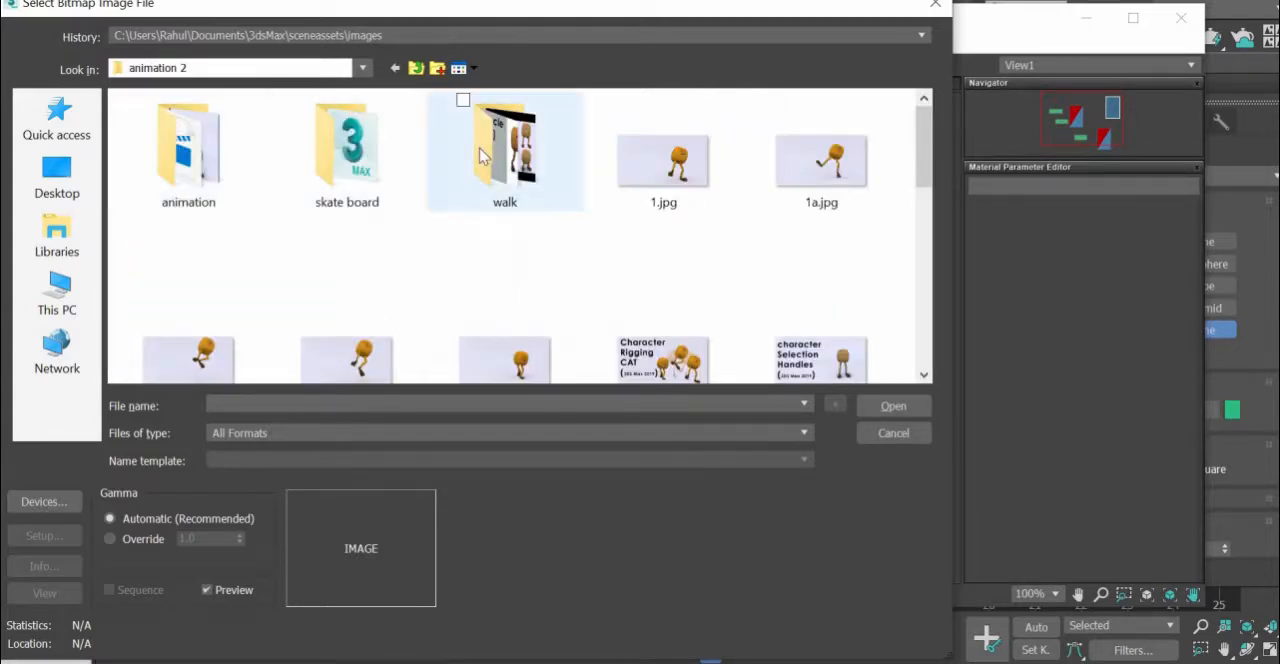
pyautogui.doubleClick(485, 152)
pyautogui.doubleClick(822, 152)
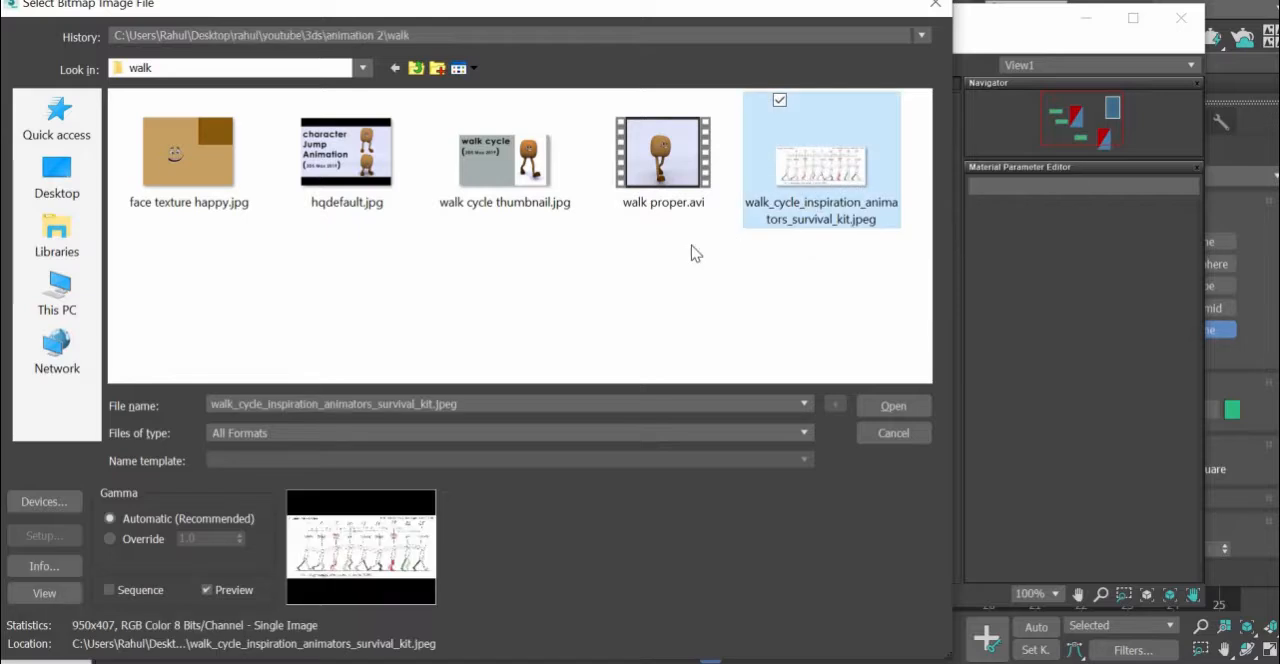
# - Move the material editor clear of the Perspective view and assign the new material to the plane
pyautogui.moveTo(909, 20); pyautogui.dragTo(172, 268)
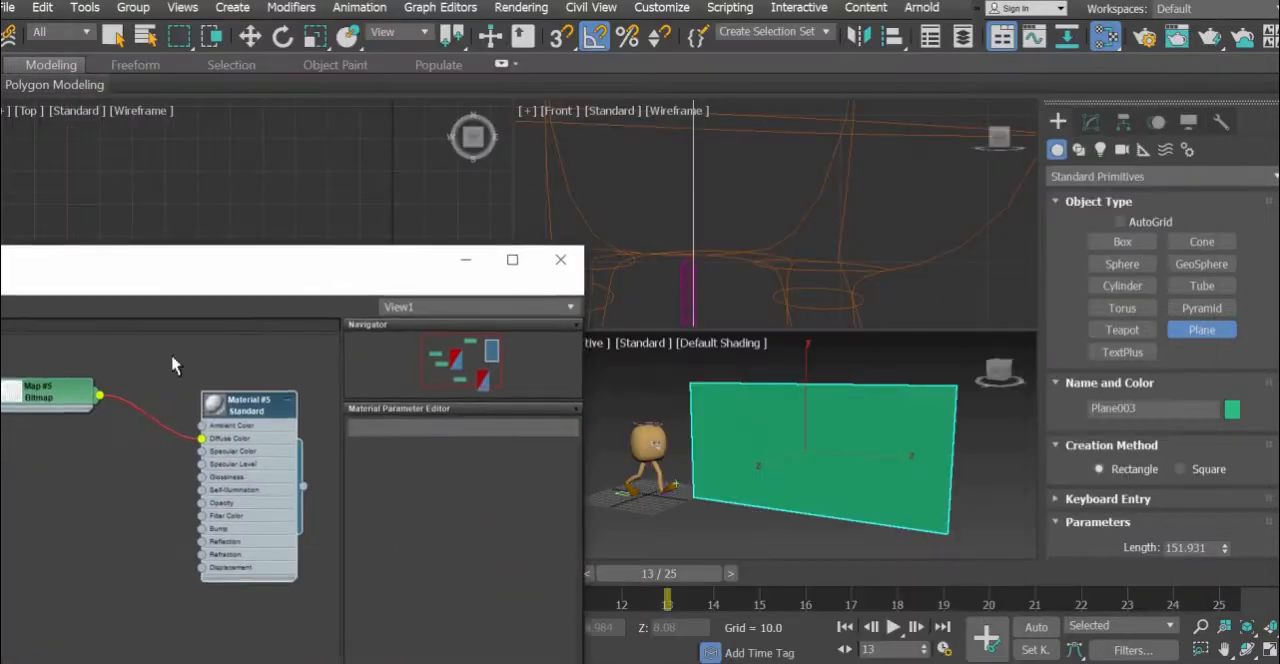
pyautogui.moveTo(1061, 408); pyautogui.dragTo(937, 409)
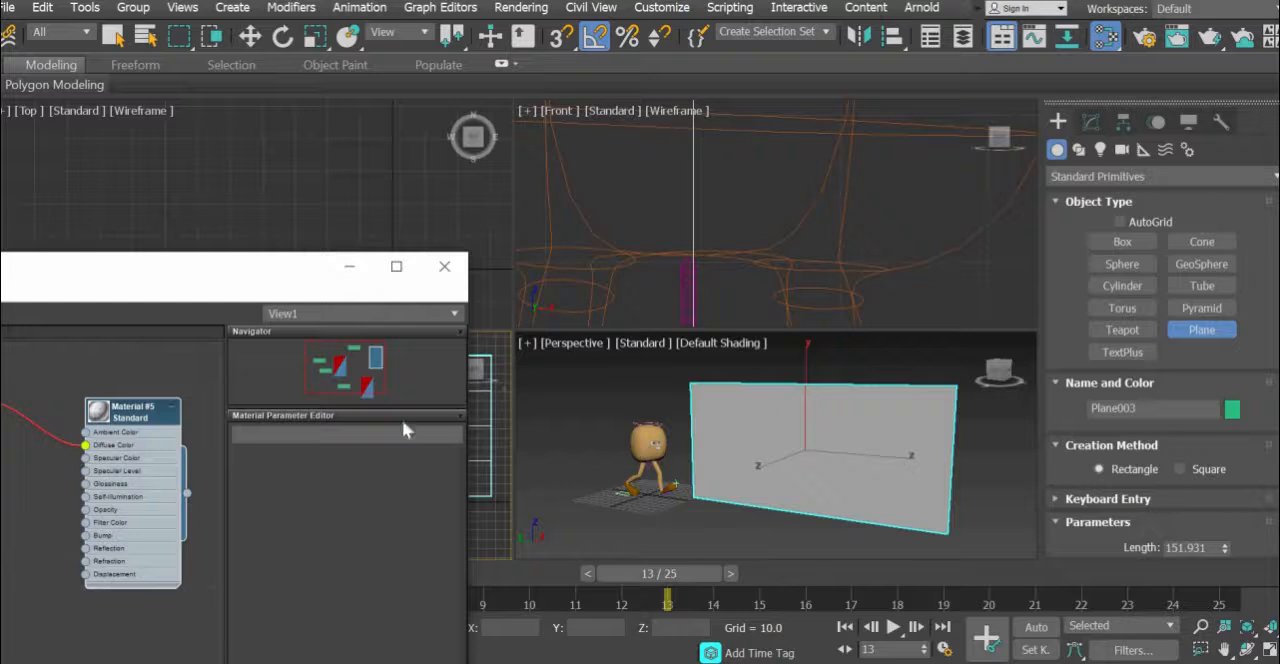
# - Show the walk cycle material shaded in the viewport and minimise the Slate Material Editor
pyautogui.rightClick(140, 420)
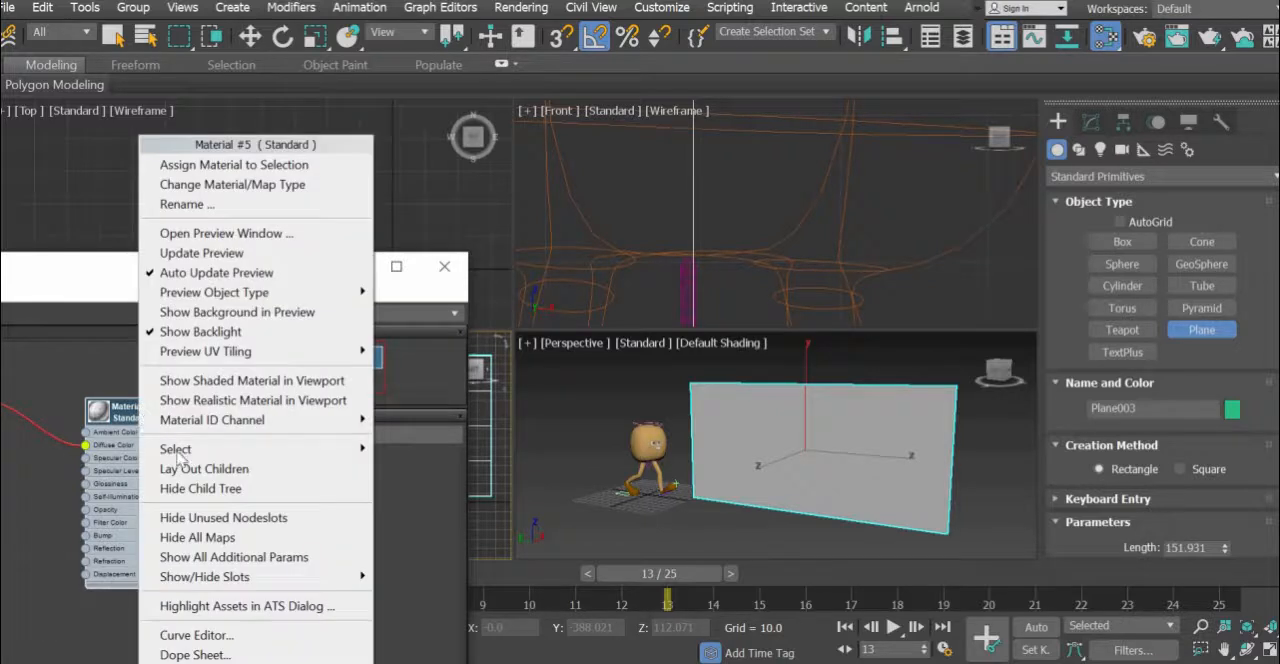
pyautogui.click(218, 382)
pyautogui.click(347, 266)
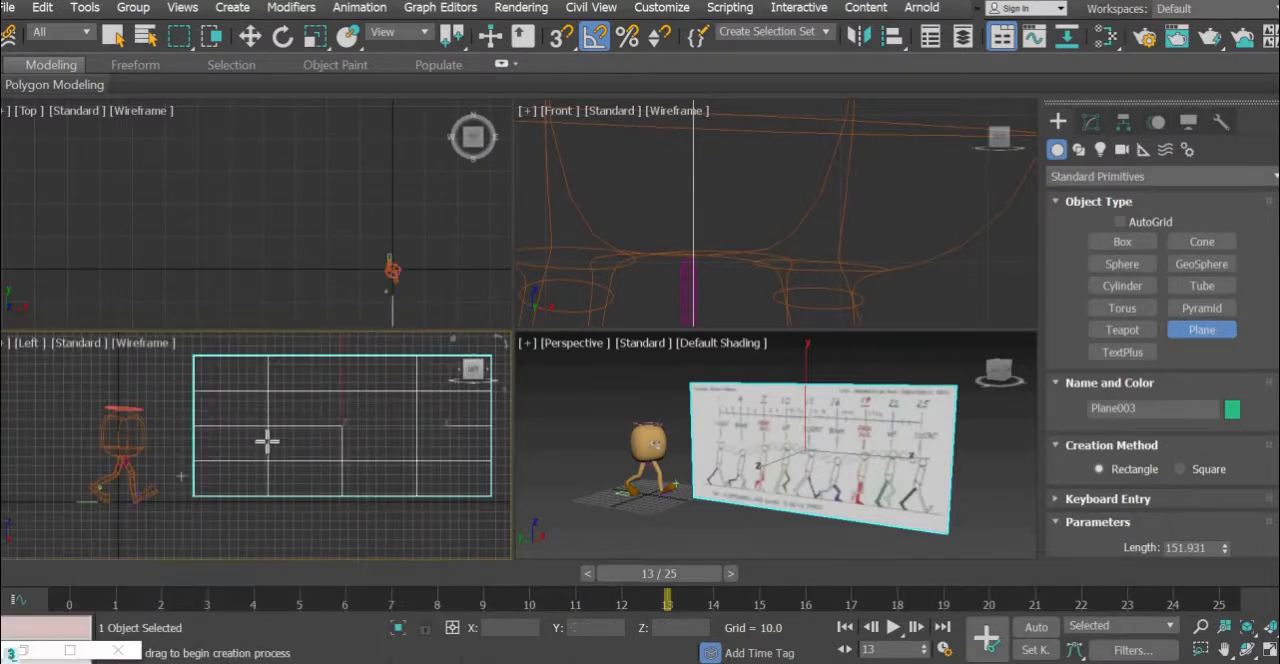
# - Move the reference plane sideways along X in the Top view, clear of the character, and deselect it
pyautogui.click(250, 38)
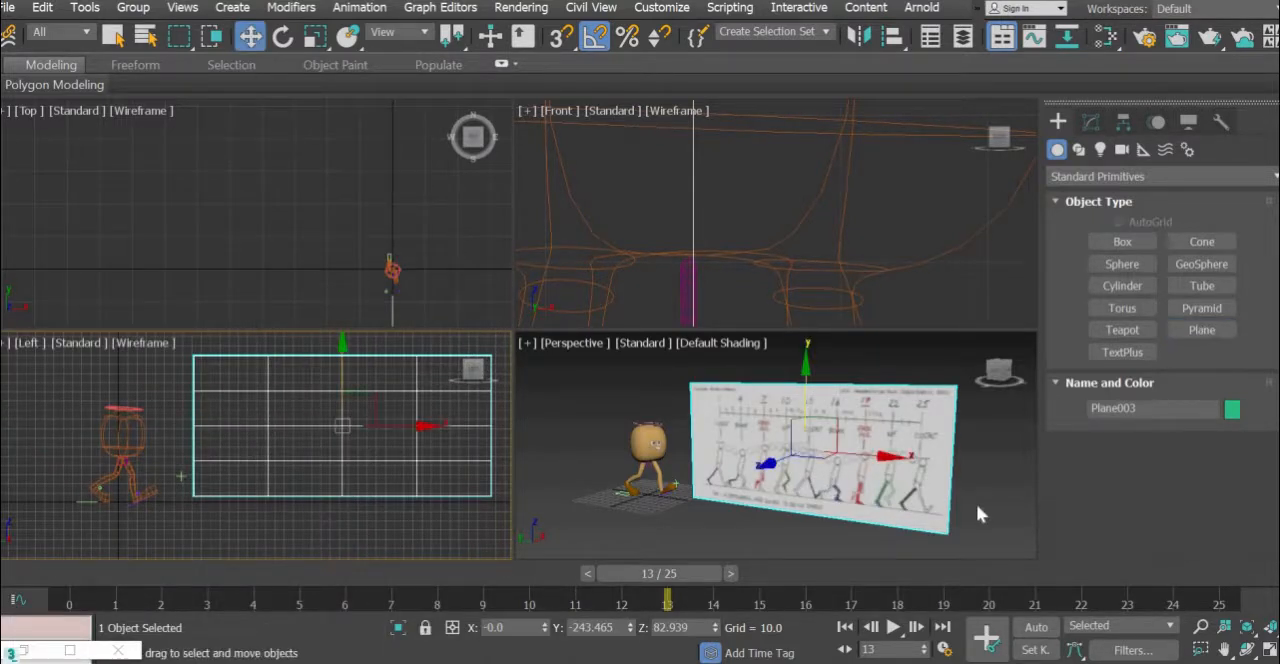
pyautogui.click(765, 542)
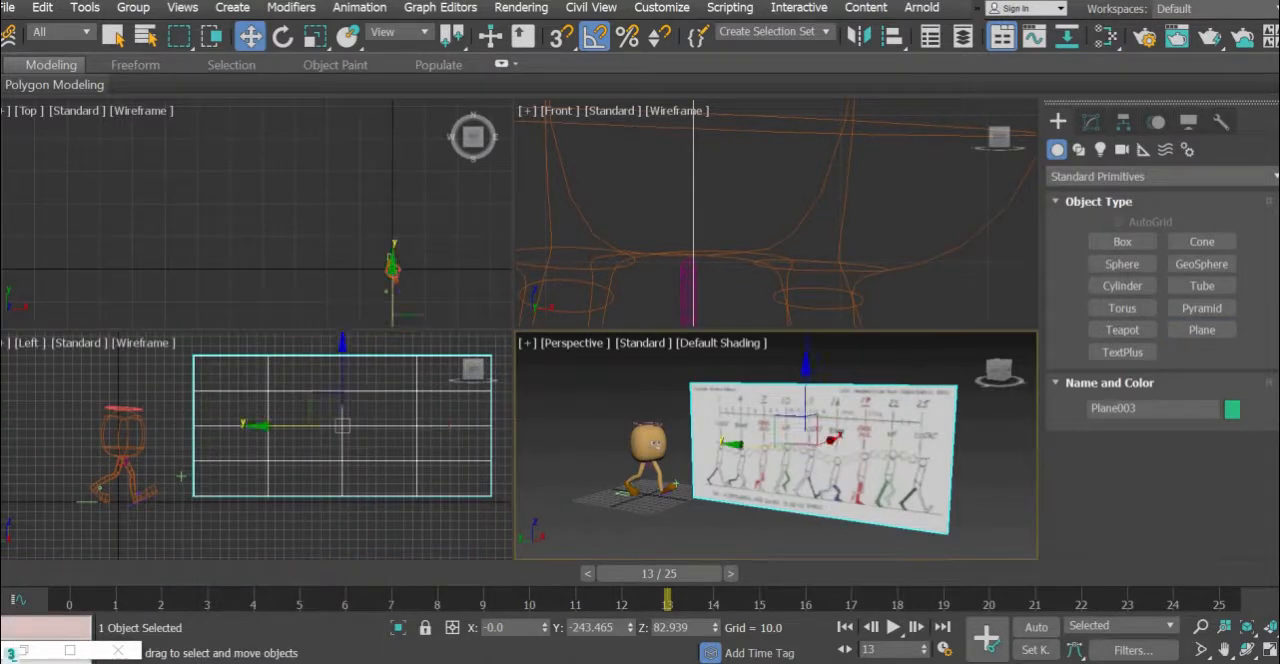
pyautogui.click(445, 496)
pyautogui.moveTo(343, 234); pyautogui.dragTo(240, 154, button='middle')
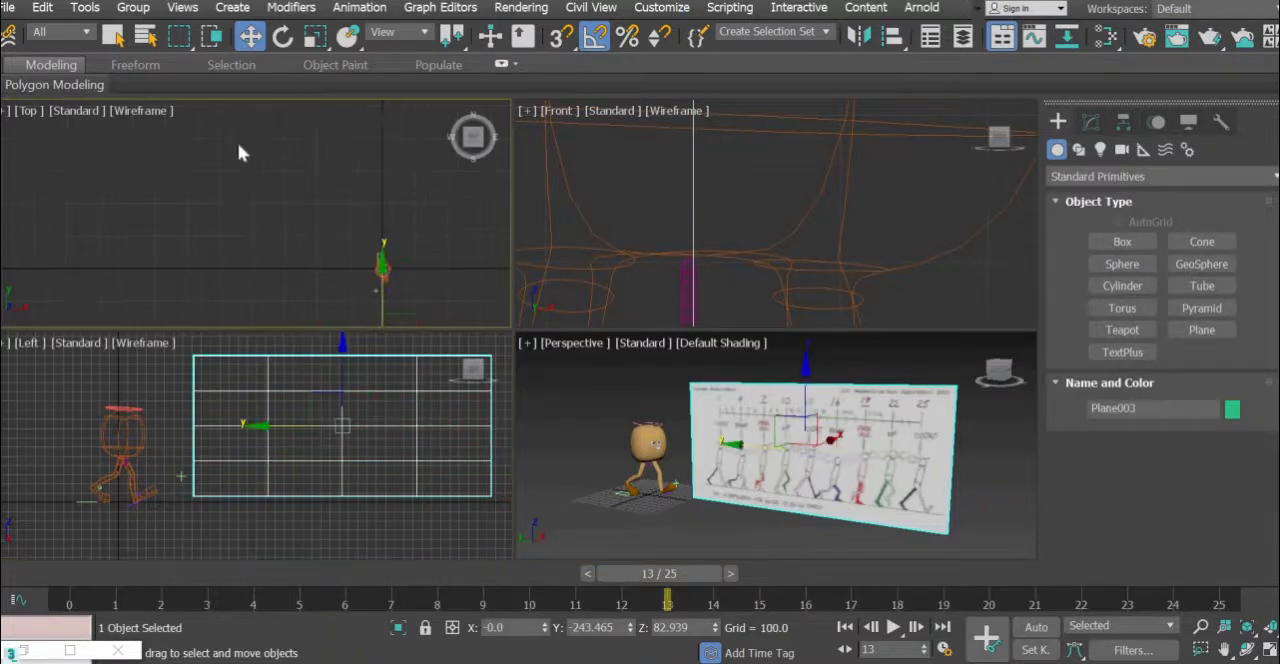
pyautogui.scroll(2, 240, 154)
pyautogui.moveTo(298, 252); pyautogui.dragTo(223, 109, button='middle')
pyautogui.moveTo(297, 252); pyautogui.dragTo(380, 254)
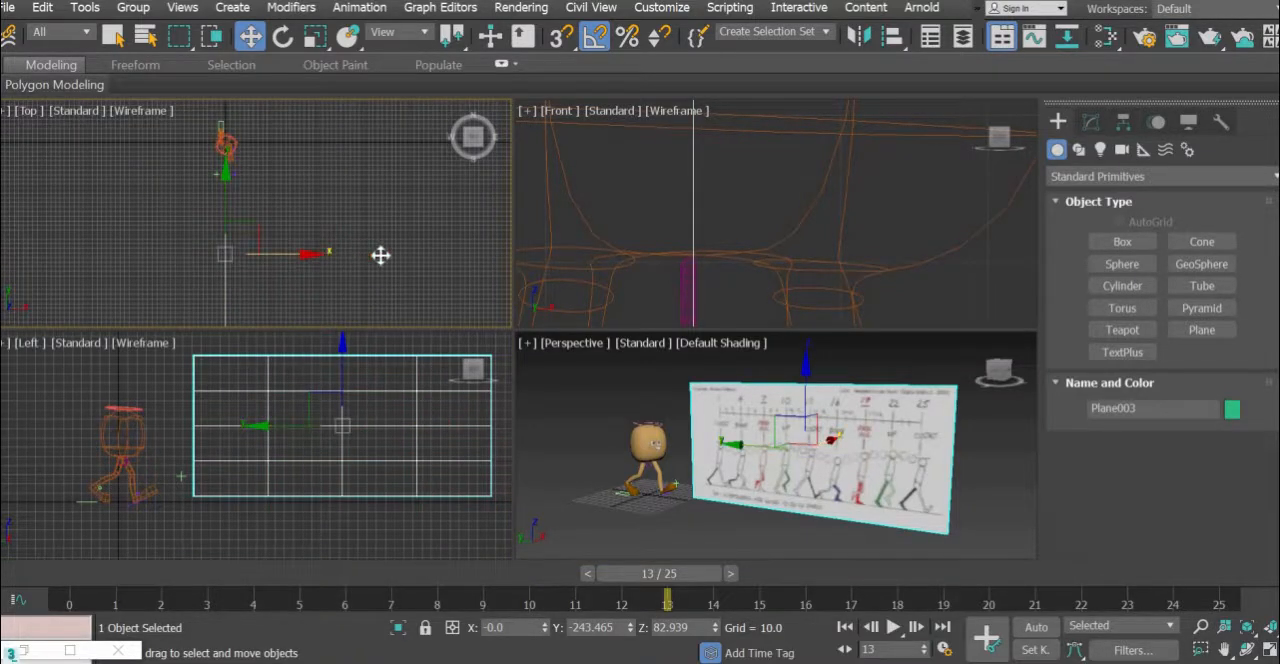
pyautogui.click(778, 500)
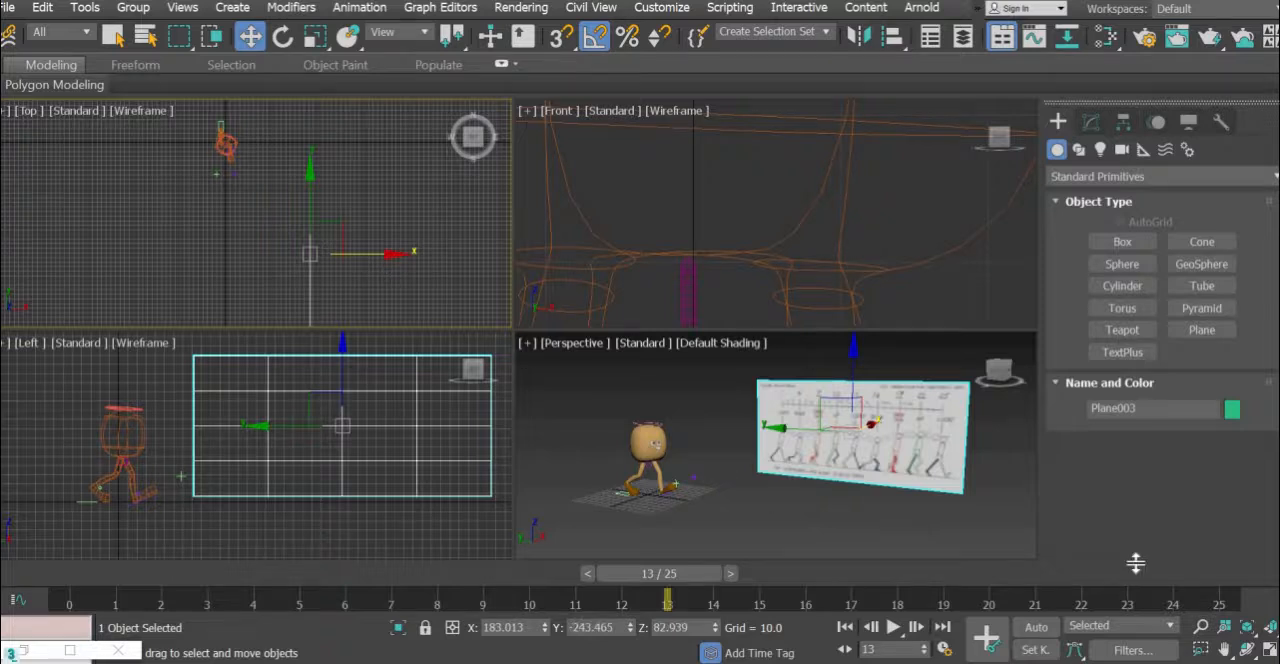
# - Maximise the Perspective view and examine the reference chart's contact, down, passing and up poses against the character's pose
pyautogui.click(1270, 652)
pyautogui.moveTo(672, 428); pyautogui.dragTo(415, 459, button='middle')
pyautogui.scroll(5, 477, 458)
pyautogui.scroll(-5, 458, 458)
pyautogui.moveTo(554, 434); pyautogui.dragTo(705, 447, button='middle')
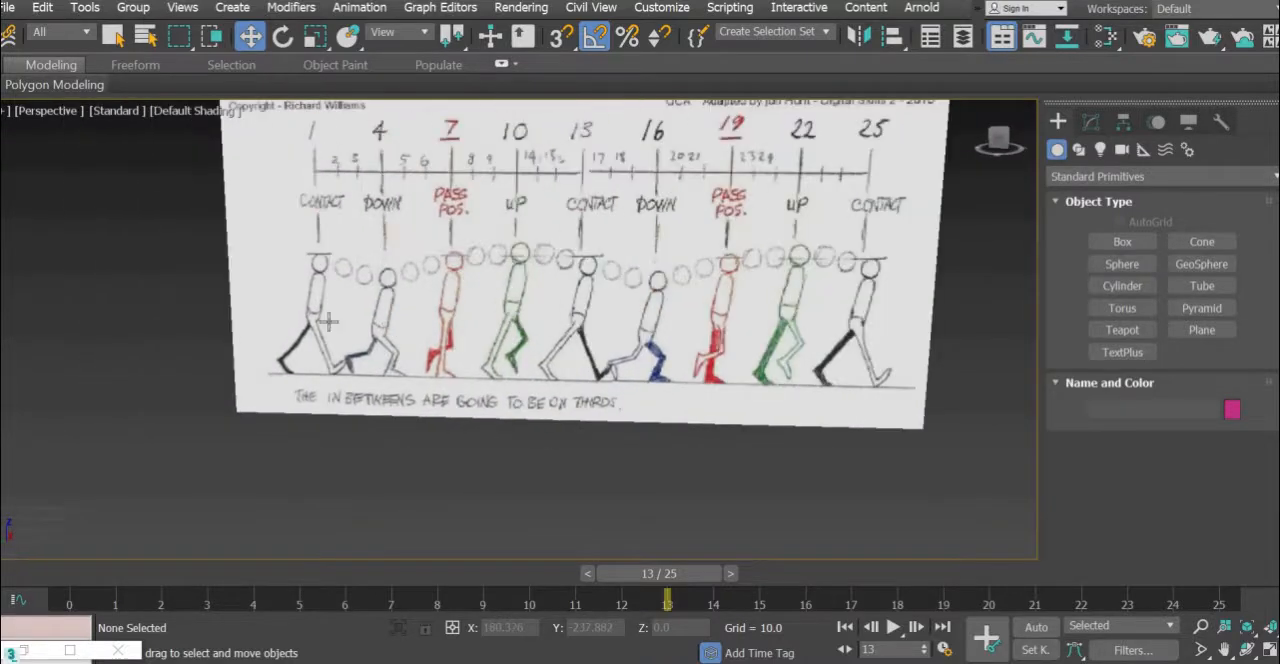
pyautogui.scroll(-5, 528, 434)
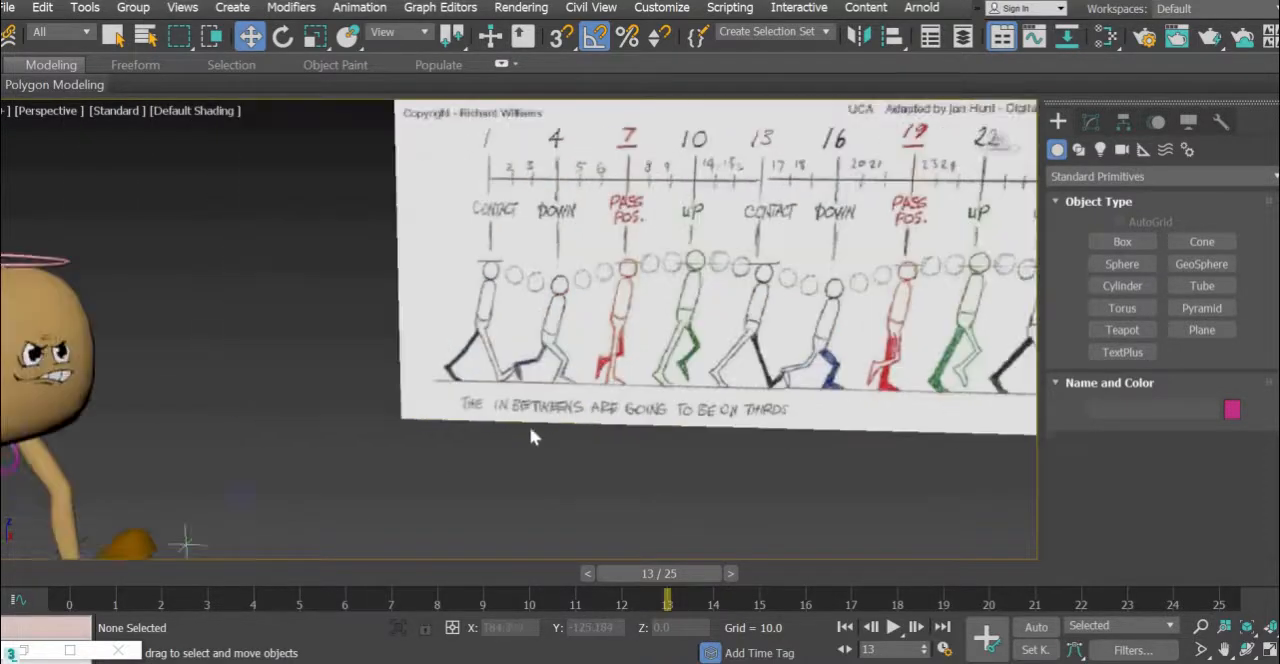
pyautogui.scroll(5, 375, 508)
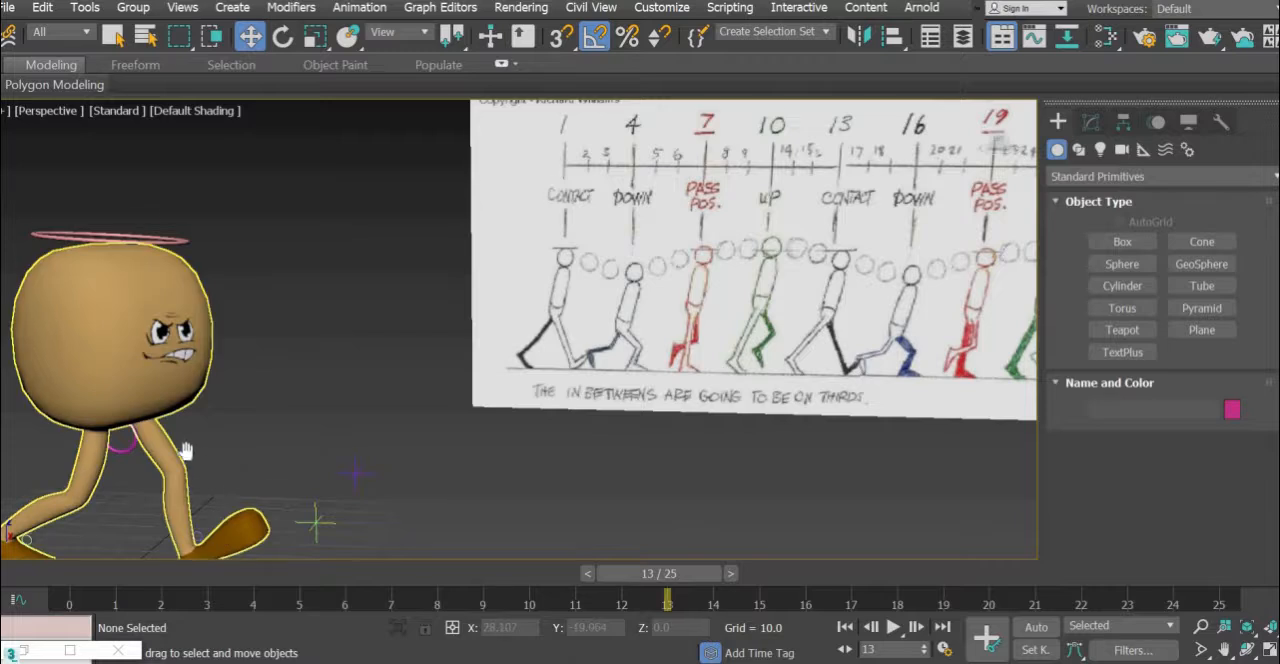
pyautogui.moveTo(496, 394); pyautogui.dragTo(379, 389, button='middle')
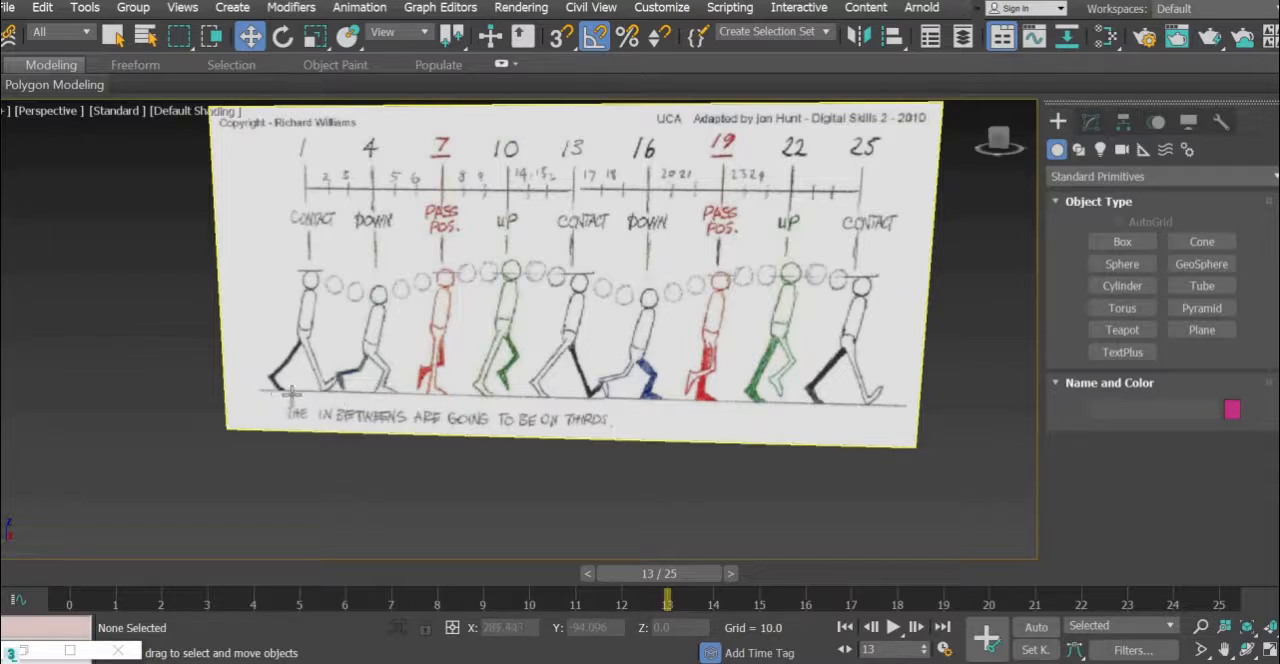
pyautogui.scroll(-6, 290, 407)
pyautogui.moveTo(199, 506); pyautogui.dragTo(477, 389, button='middle')
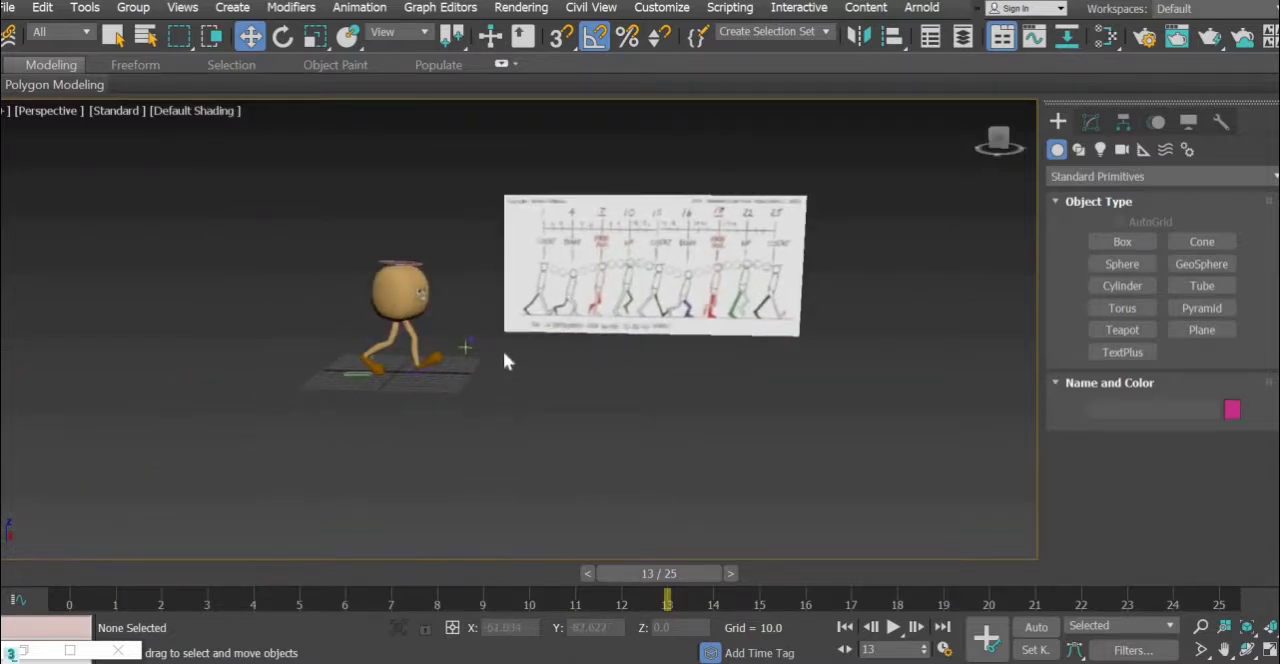
pyautogui.scroll(6, 601, 320)
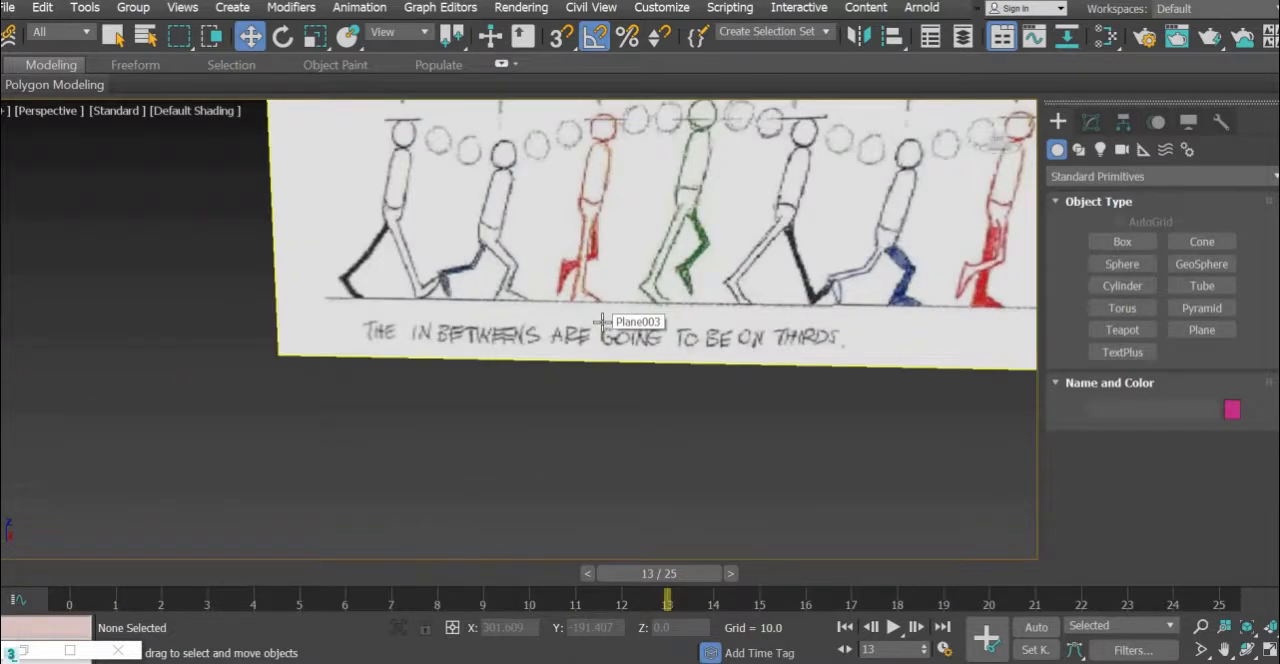
pyautogui.scroll(-4, 294, 400)
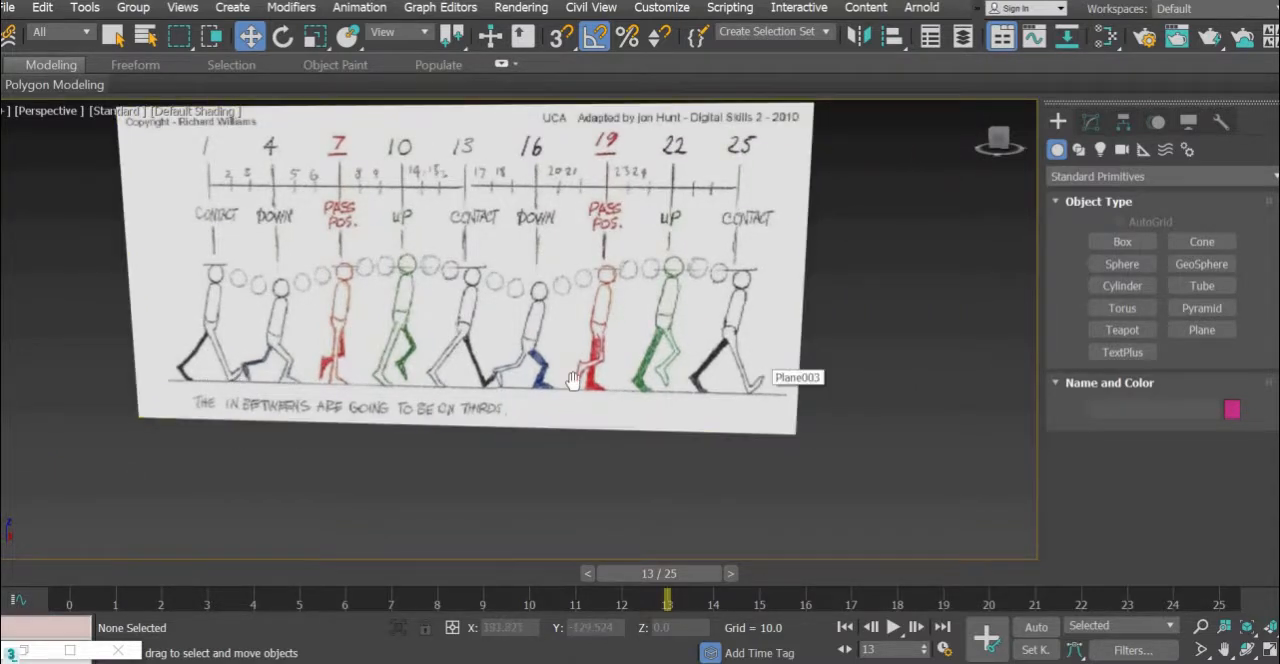
pyautogui.moveTo(571, 381); pyautogui.dragTo(930, 328, button='middle')
pyautogui.moveTo(396, 389); pyautogui.dragTo(403, 430, button='middle')
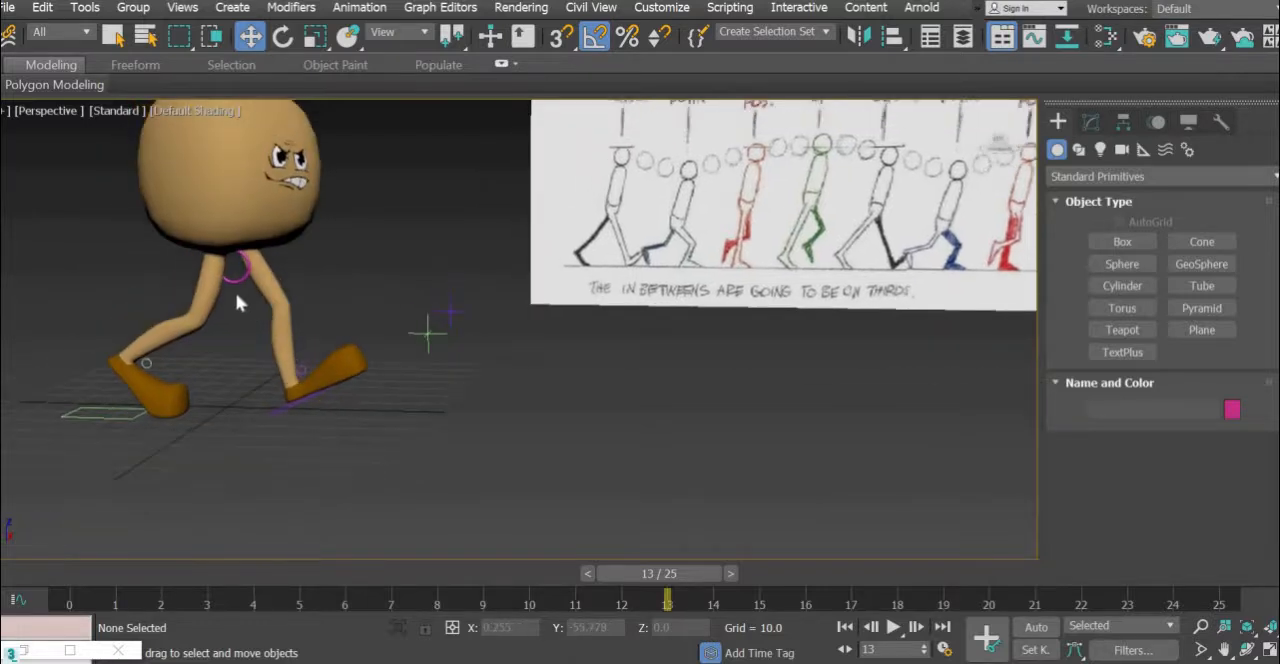
# - Select the pelvis control and the left foot platform in turn, and inspect how the legs and feet are posed
pyautogui.click(232, 266)
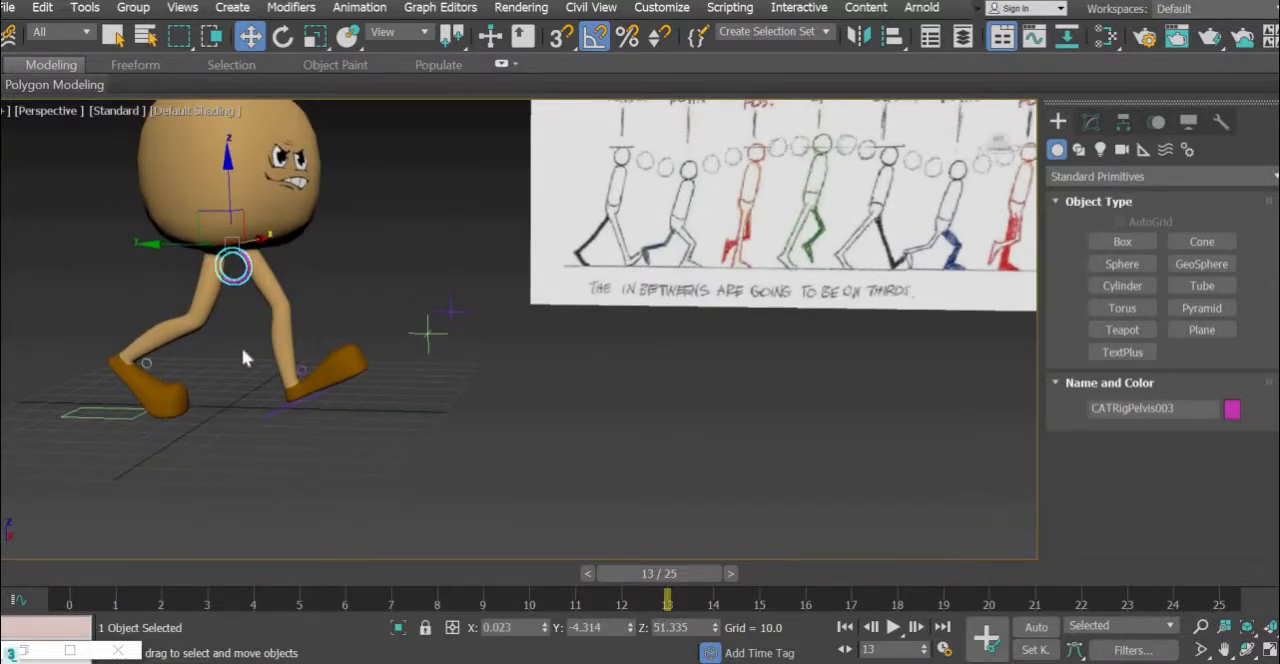
pyautogui.click(272, 412)
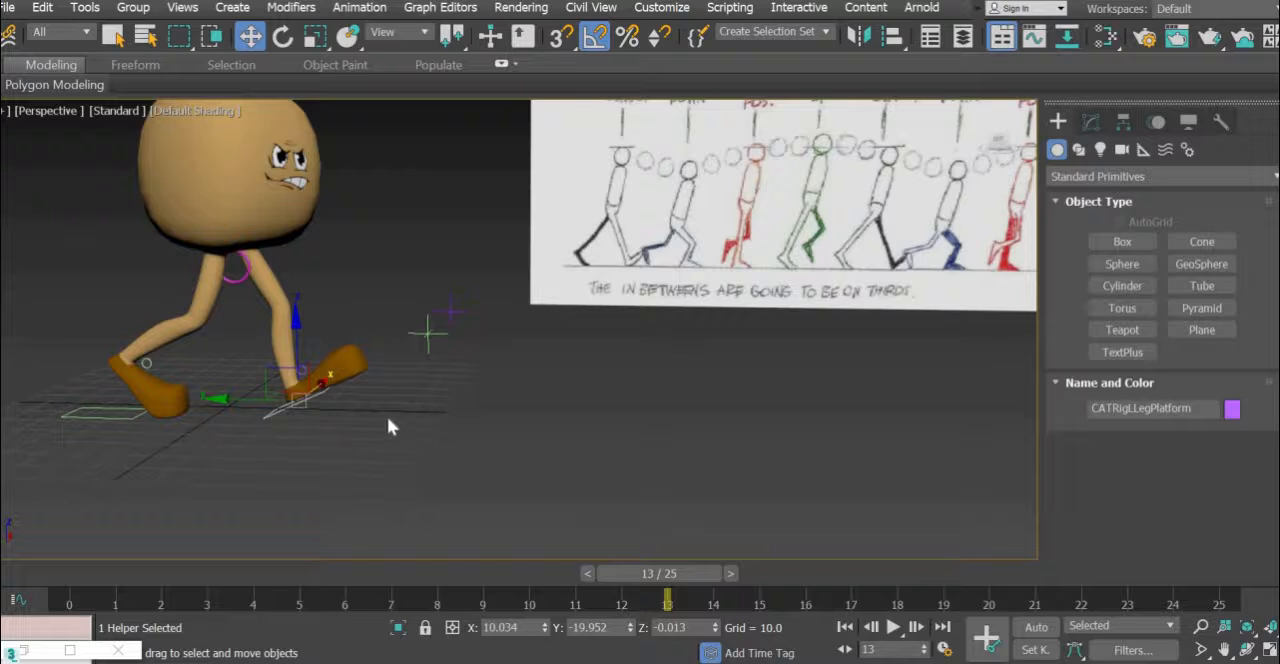
pyautogui.moveTo(334, 465); pyautogui.dragTo(450, 507, button='middle')
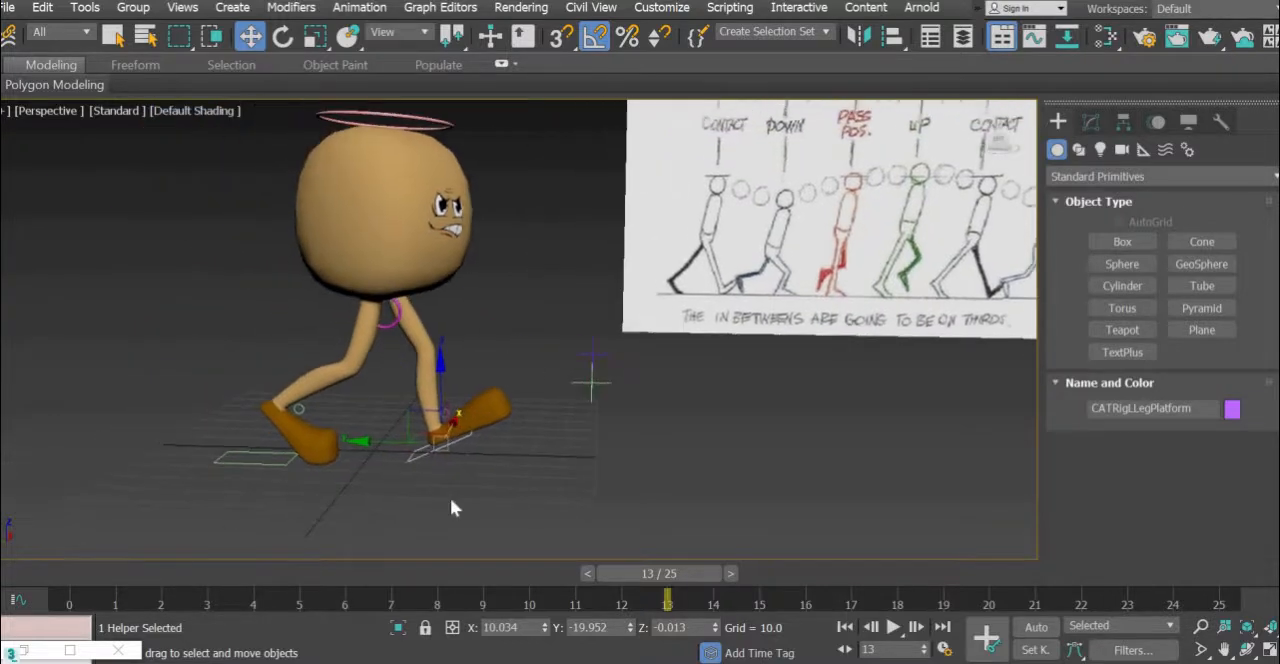
pyautogui.scroll(3, 364, 495)
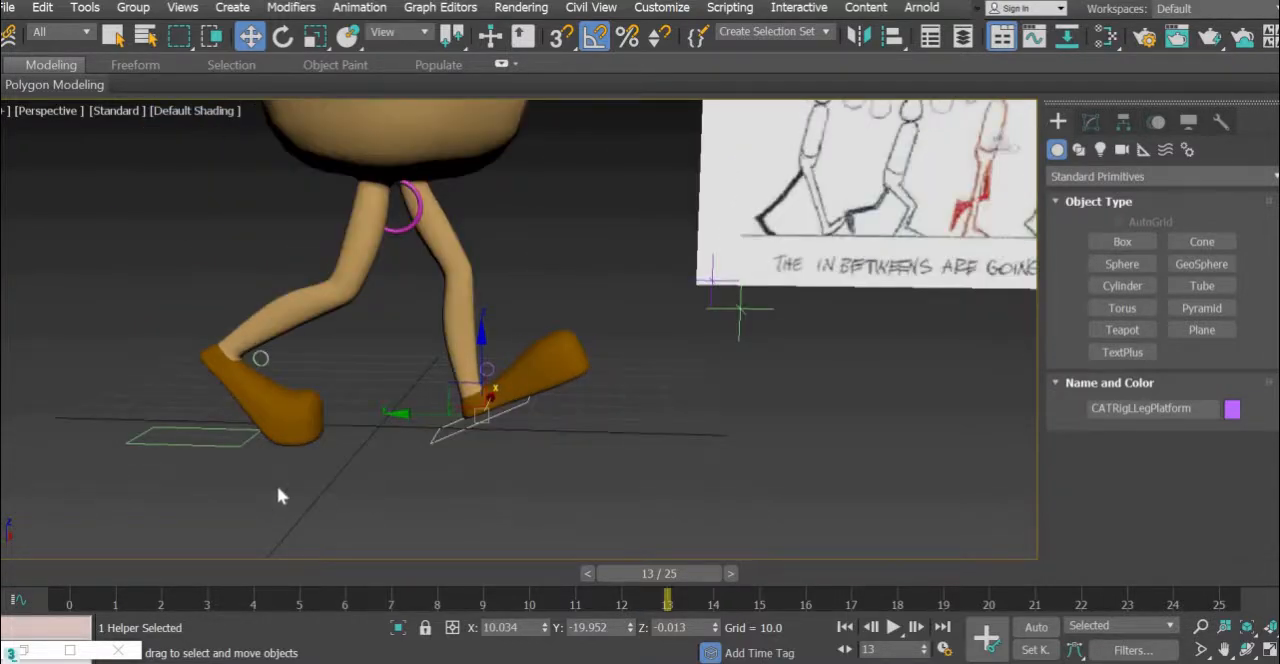
pyautogui.scroll(4, 386, 478)
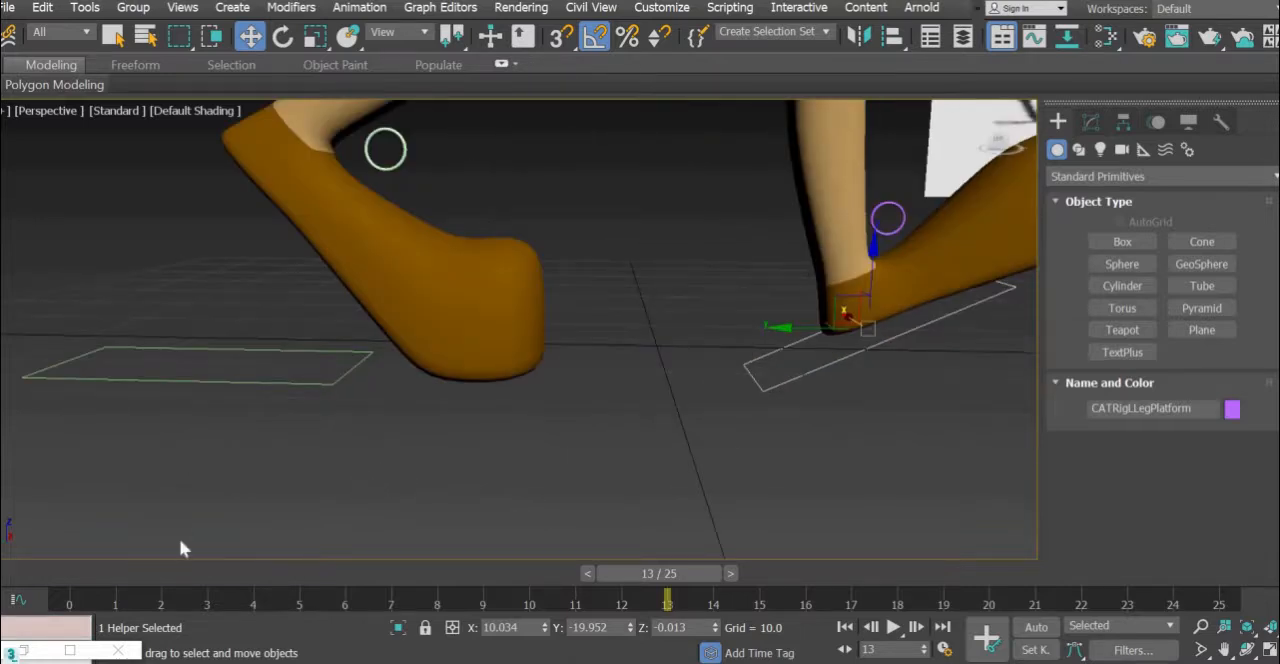
pyautogui.scroll(-6, 180, 543)
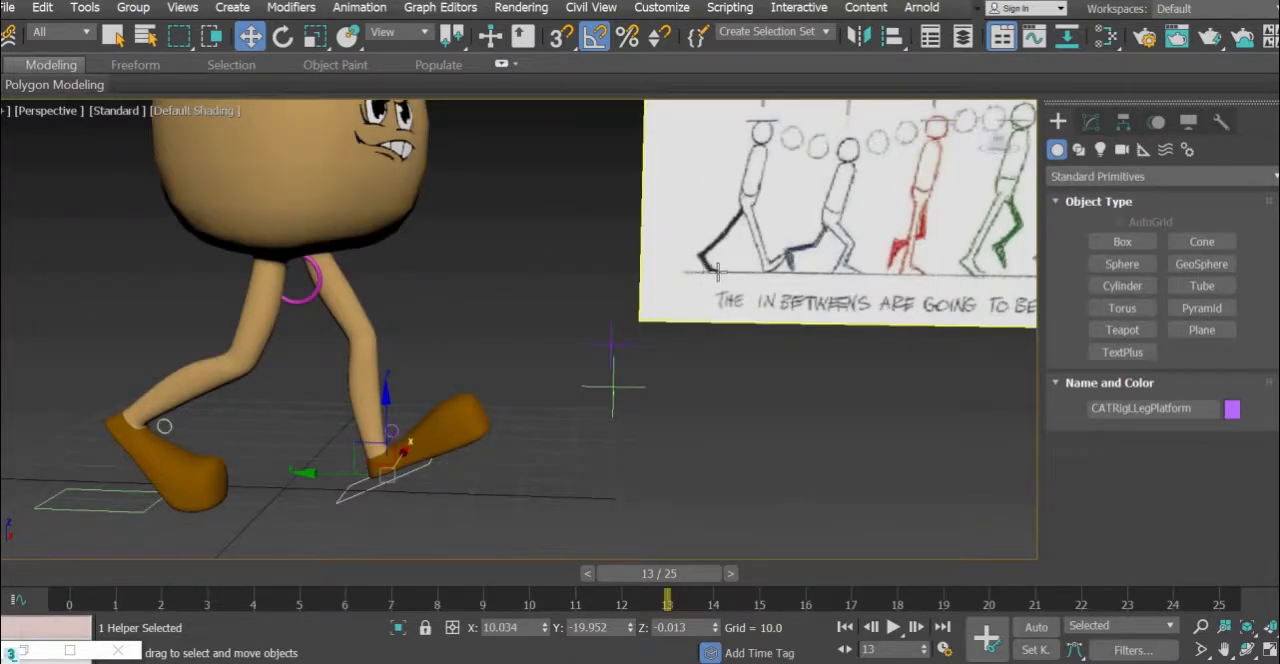
# - Rotate the right ankle control slightly at frame 13 to adjust the rear foot, and return to the Move tool
pyautogui.click(167, 426)
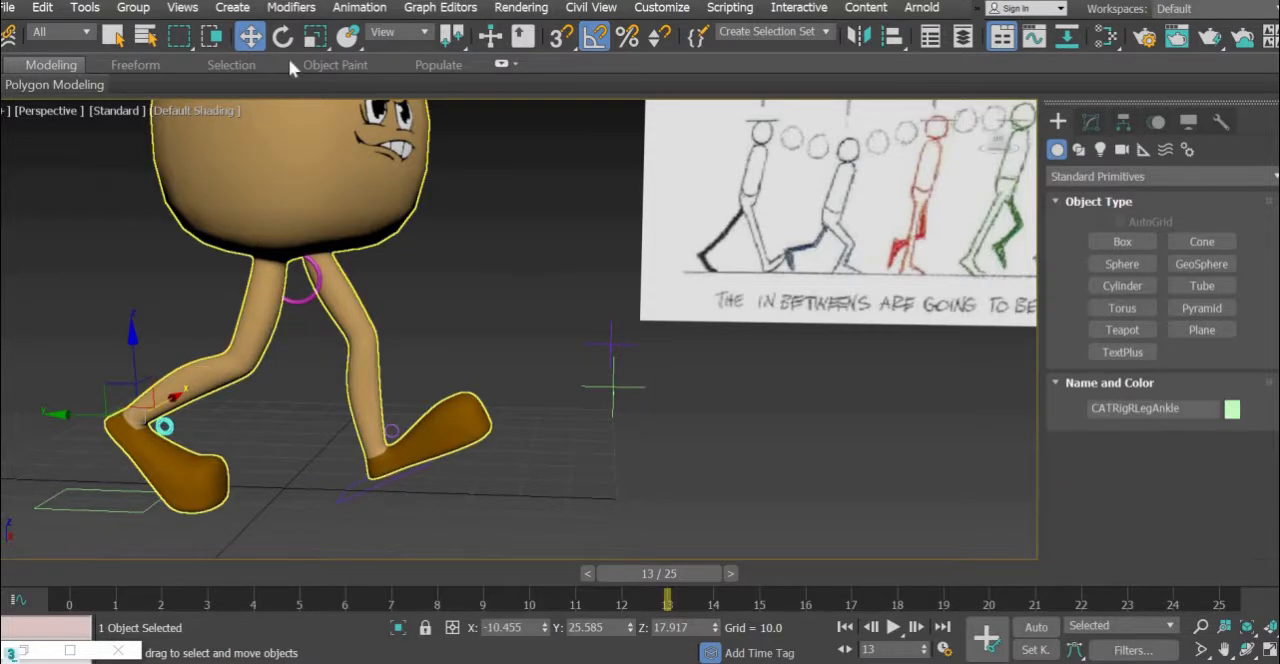
pyautogui.press('e')
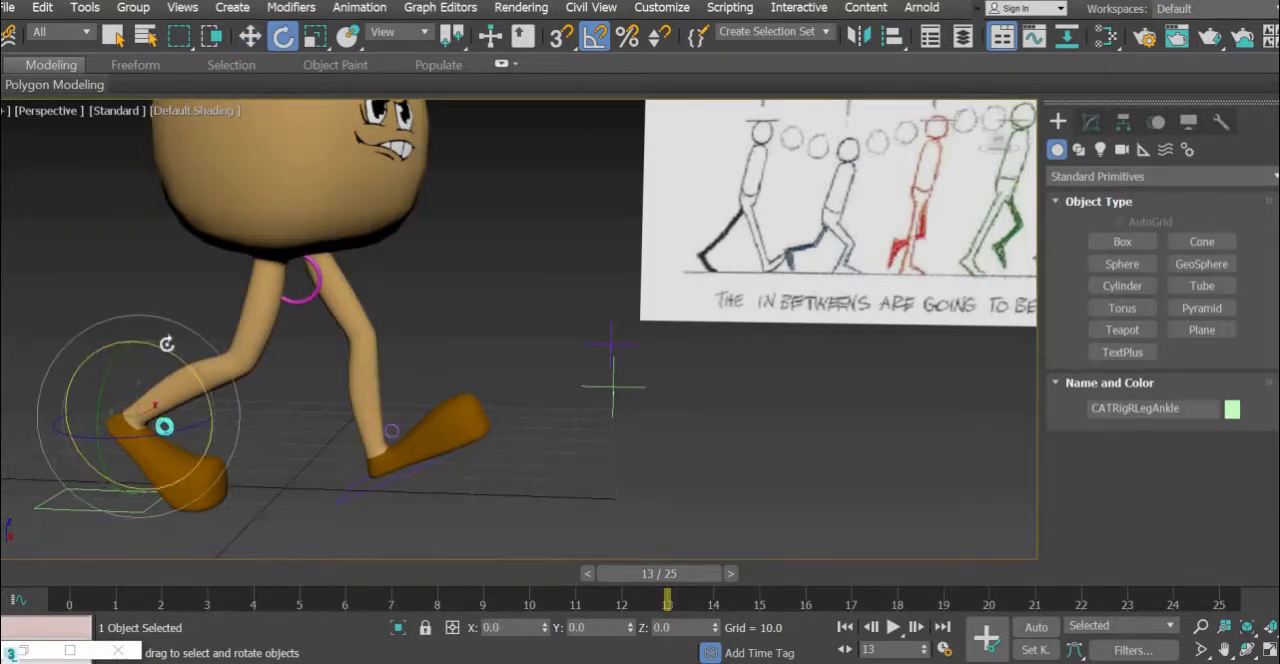
pyautogui.moveTo(169, 346)
pyautogui.mouseDown()
pyautogui.moveTo(185, 392)
pyautogui.moveTo(177, 346)
pyautogui.moveTo(172, 366)
pyautogui.moveTo(183, 364)
pyautogui.mouseUp()
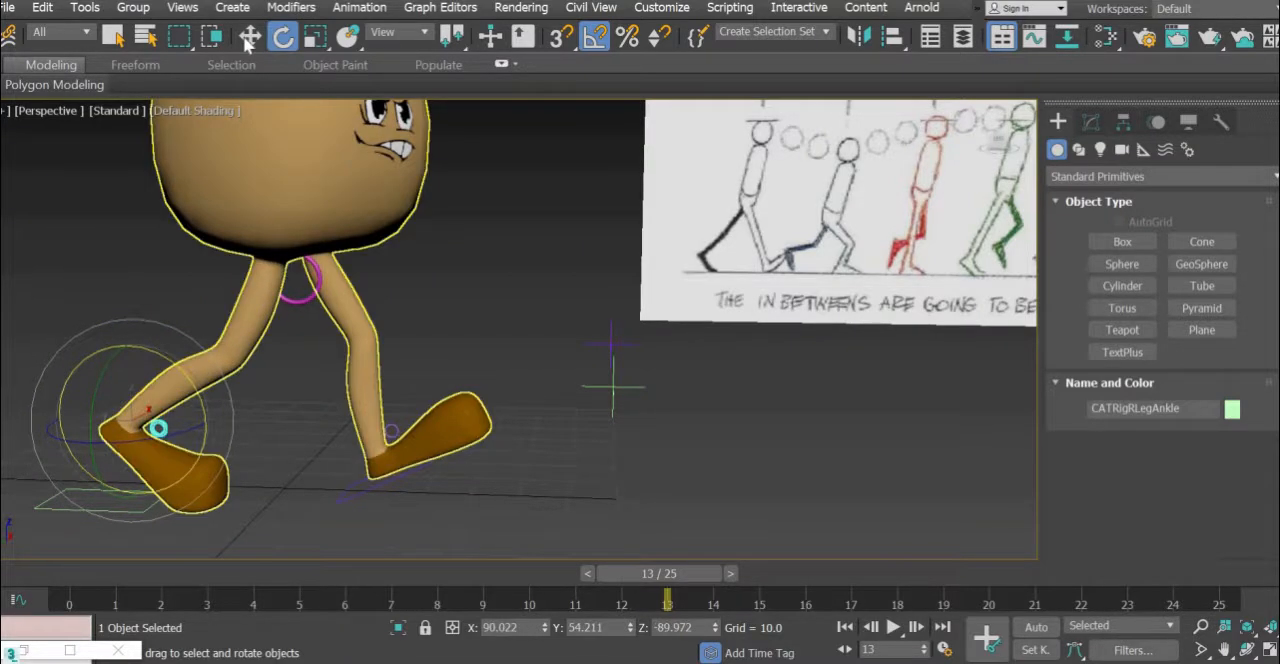
pyautogui.press('w')
# - Select the left foot platform and inspect both feet against the ground line in the maximised Left view
pyautogui.moveTo(557, 538); pyautogui.dragTo(591, 512, button='middle')
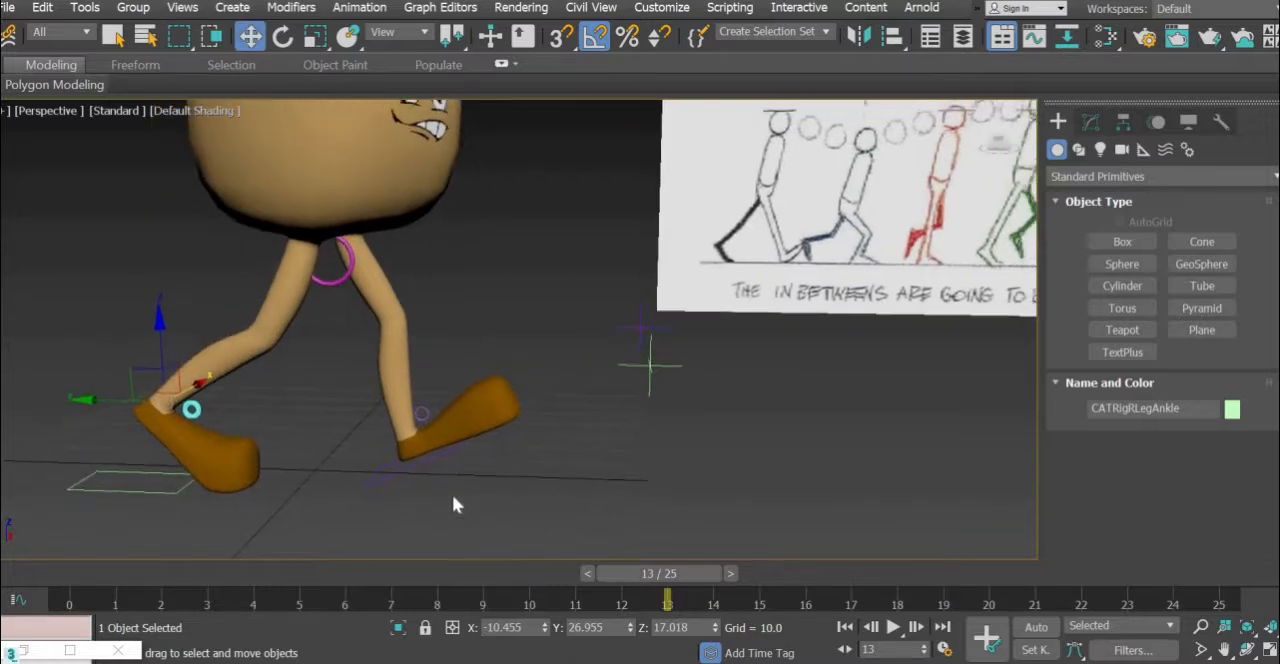
pyautogui.click(416, 466)
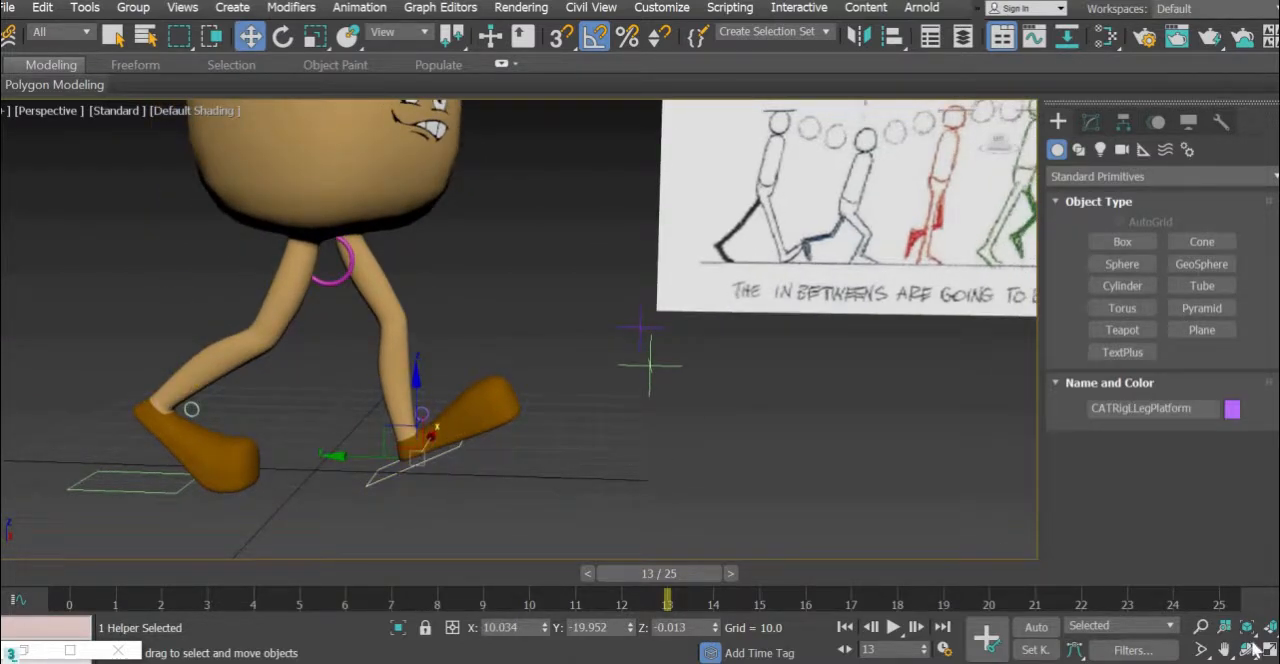
pyautogui.hotkey('alt', 'w')
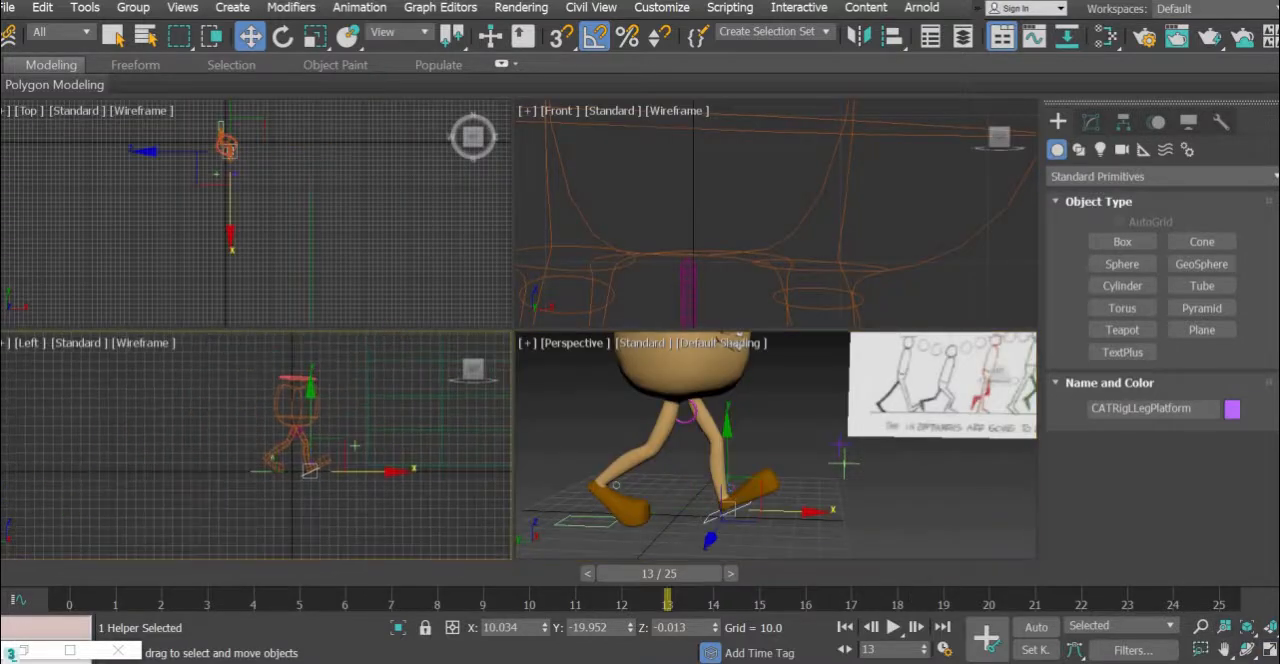
pyautogui.hotkey('alt', 'w')
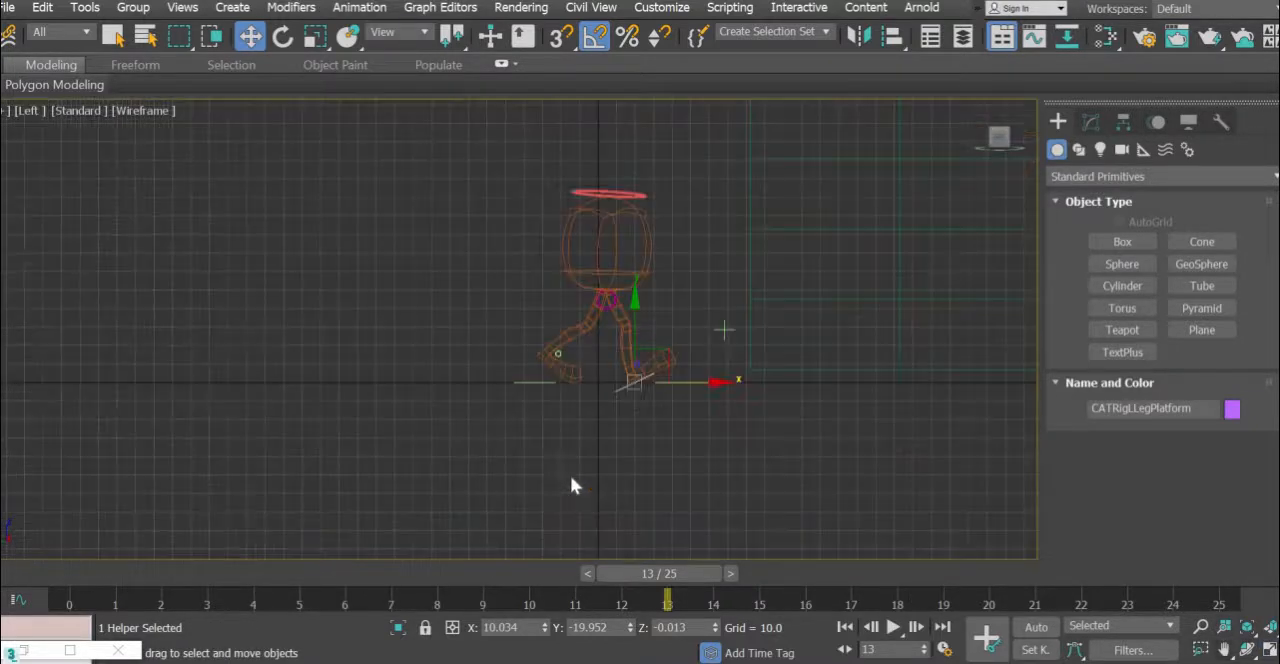
pyautogui.scroll(5, 464, 466)
pyautogui.moveTo(519, 232); pyautogui.dragTo(509, 466, button='middle')
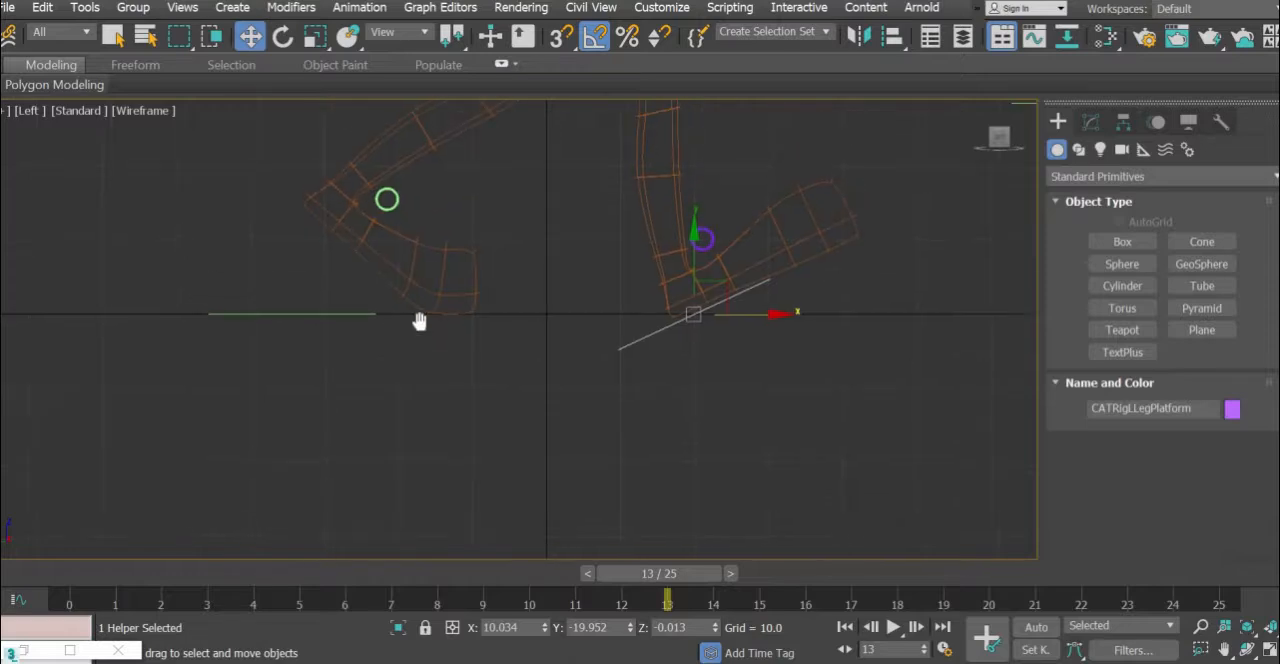
pyautogui.moveTo(420, 320); pyautogui.dragTo(382, 370, button='middle')
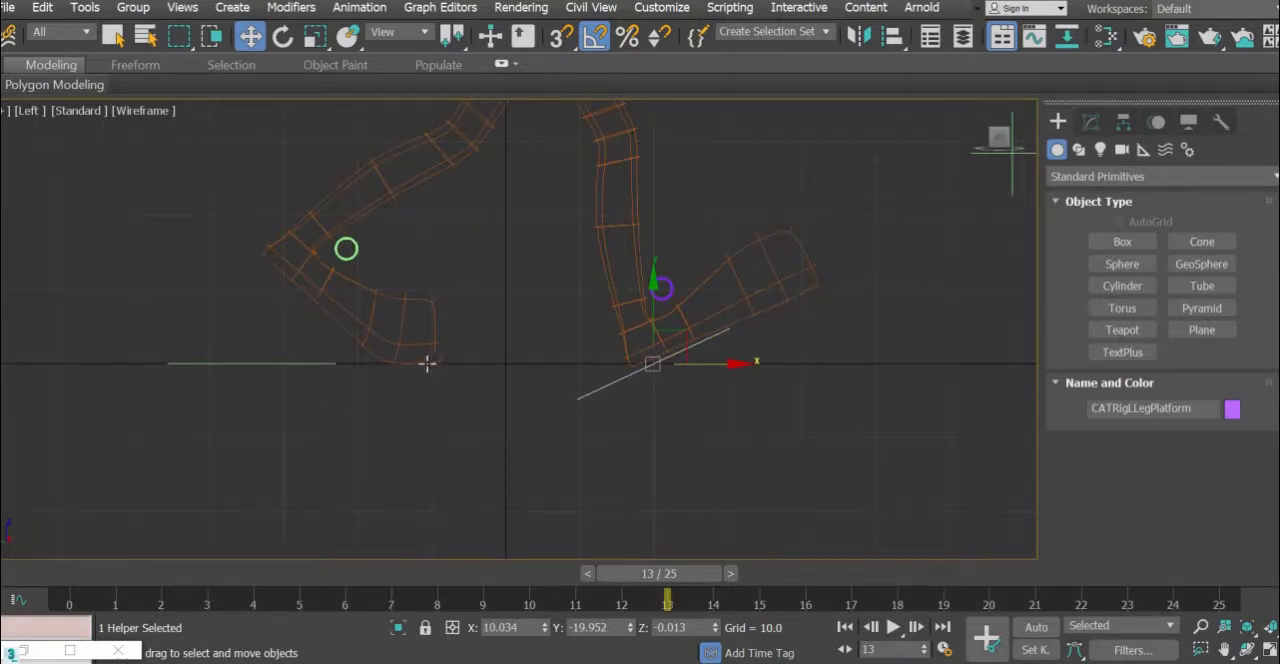
pyautogui.moveTo(430, 387); pyautogui.dragTo(386, 417, button='middle')
pyautogui.scroll(2, 389, 426)
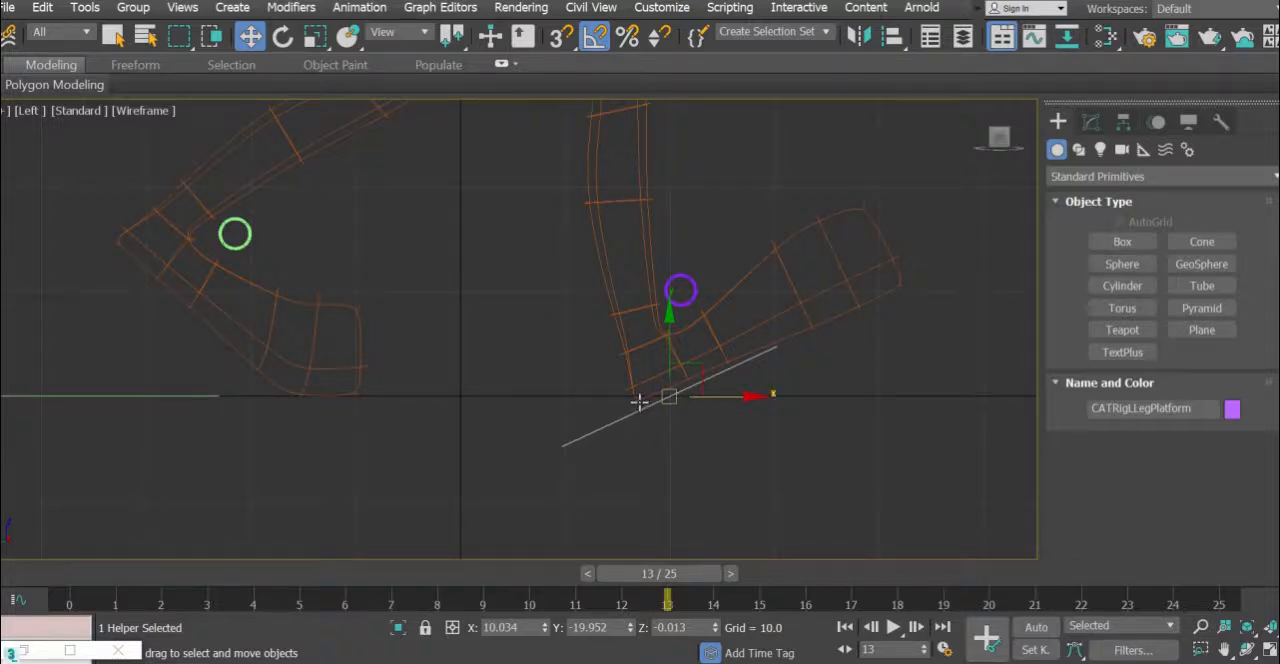
pyautogui.click(672, 350)
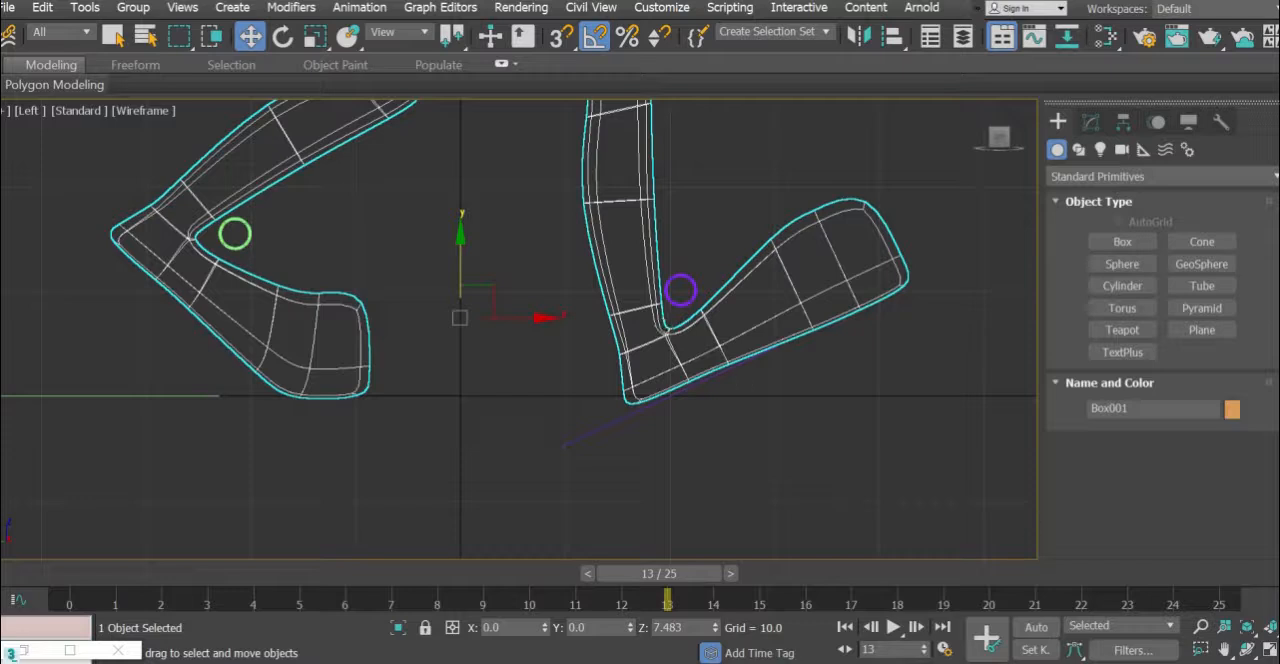
# - Return to four viewports and select all the character's rig controls through the saved named selection set
pyautogui.click(1266, 642)
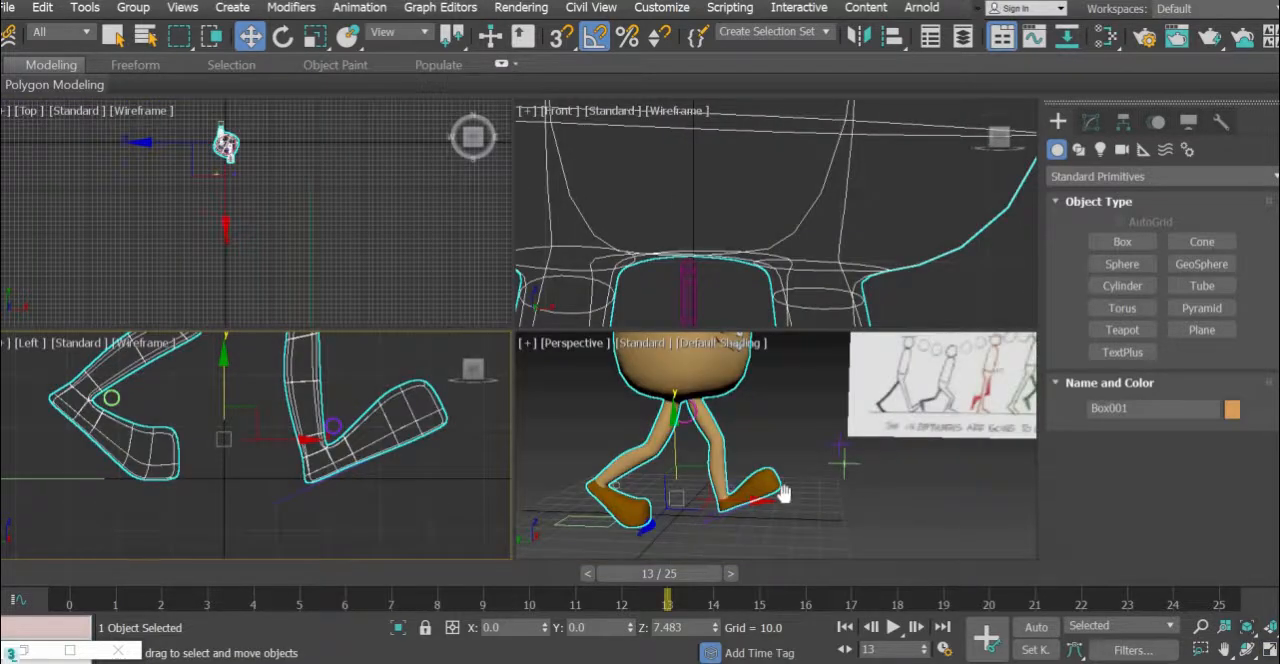
pyautogui.moveTo(784, 493); pyautogui.dragTo(781, 495, button='middle')
pyautogui.scroll(-3, 781, 495)
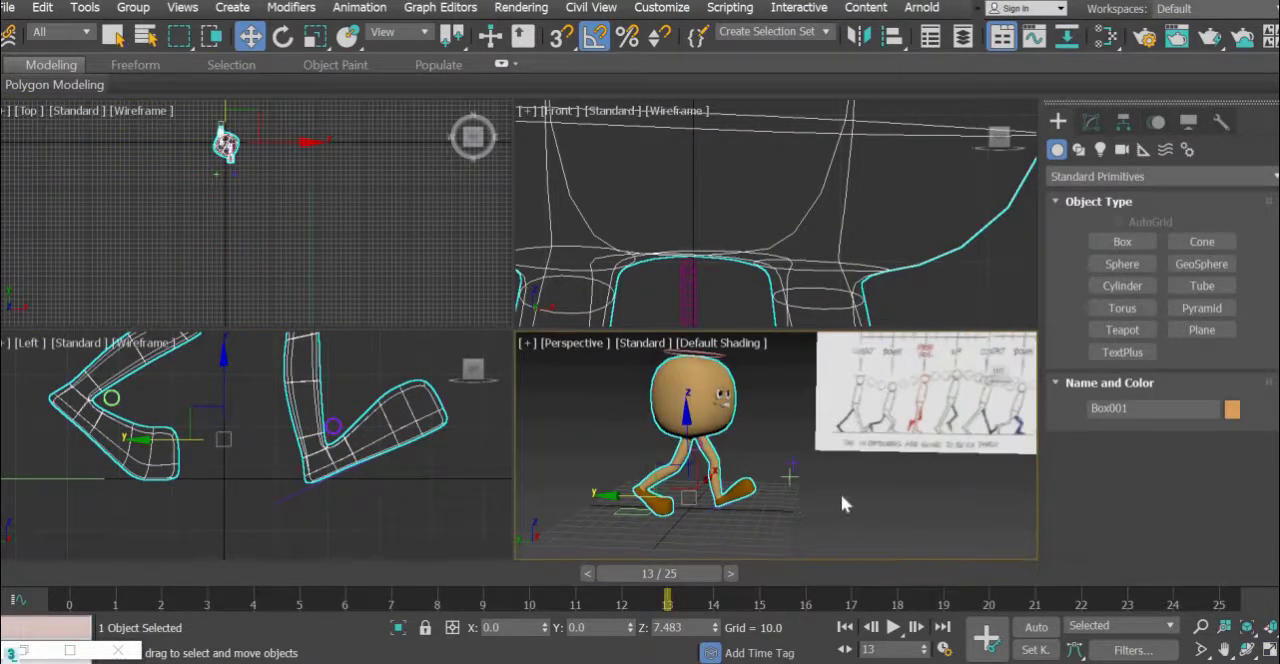
pyautogui.click(826, 32)
pyautogui.click(790, 45)
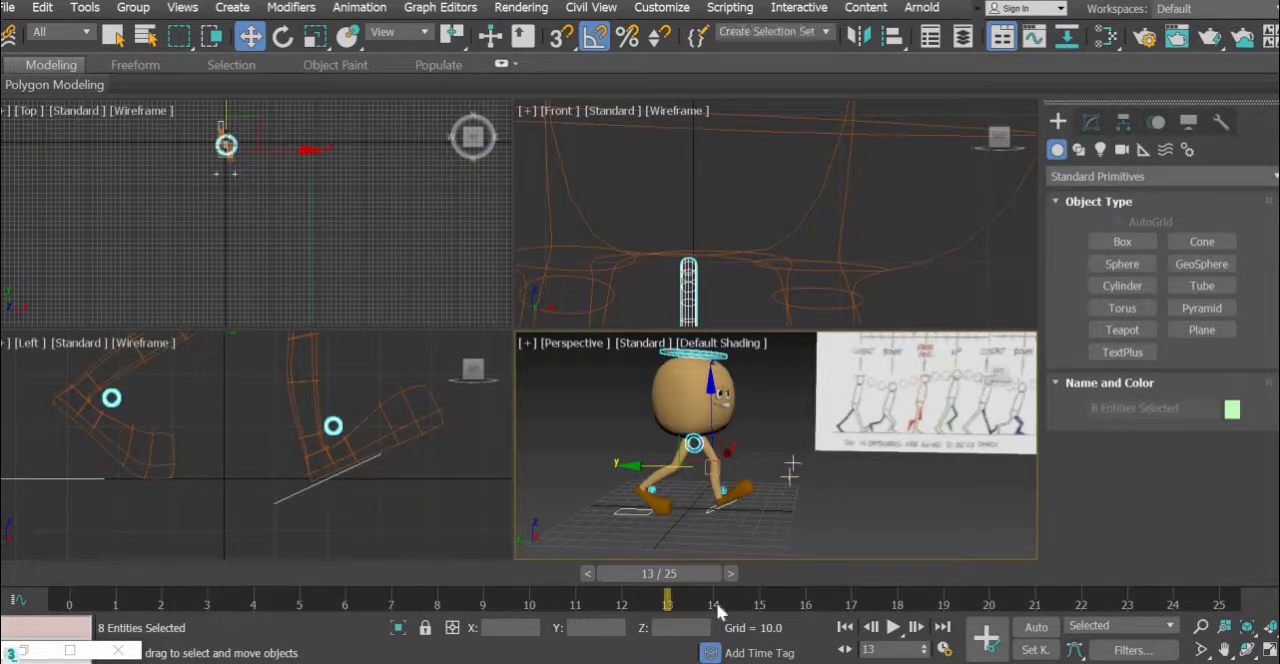
# - Turn on Auto Key and set a key for all the selected rig controls at frame 0
pyautogui.moveTo(666, 573); pyautogui.dragTo(78, 573)
pyautogui.press('w')
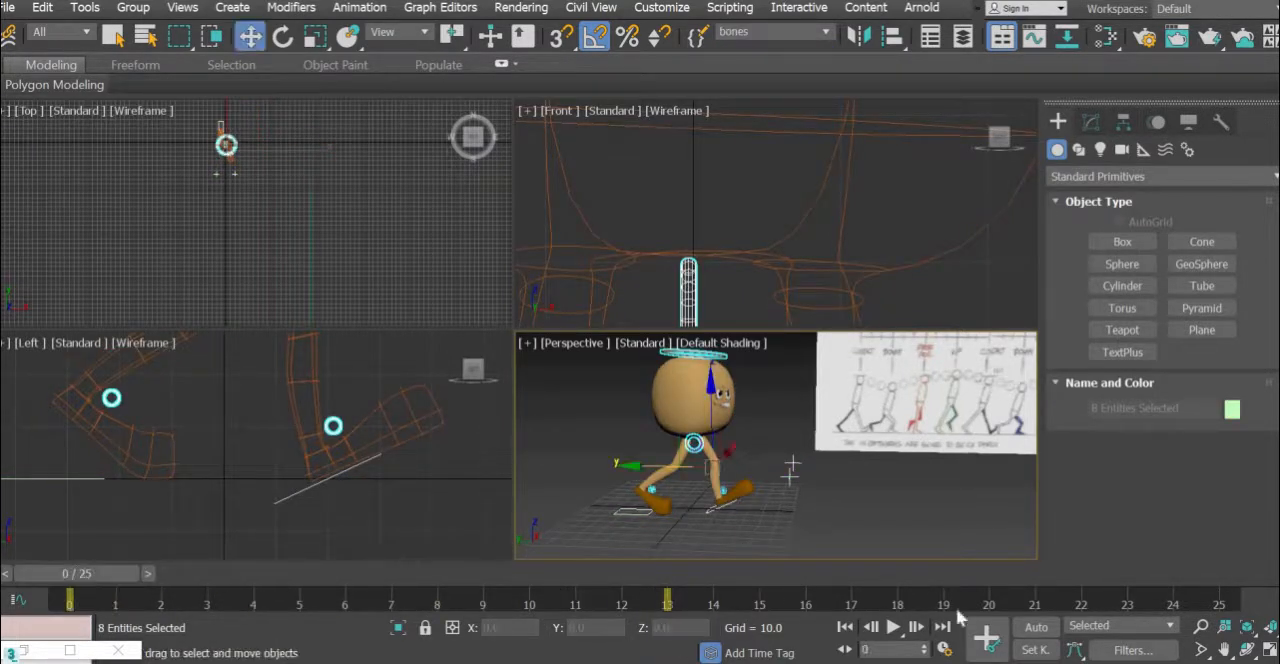
pyautogui.click(1036, 627)
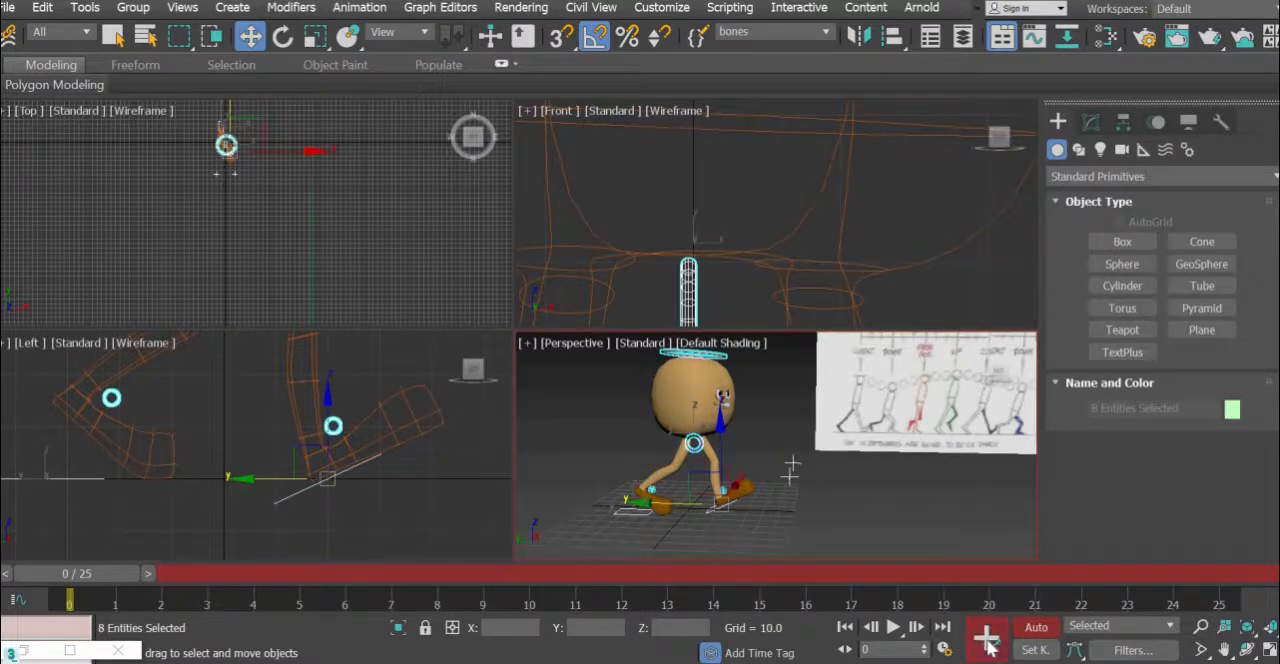
pyautogui.click(986, 640)
pyautogui.press('k')
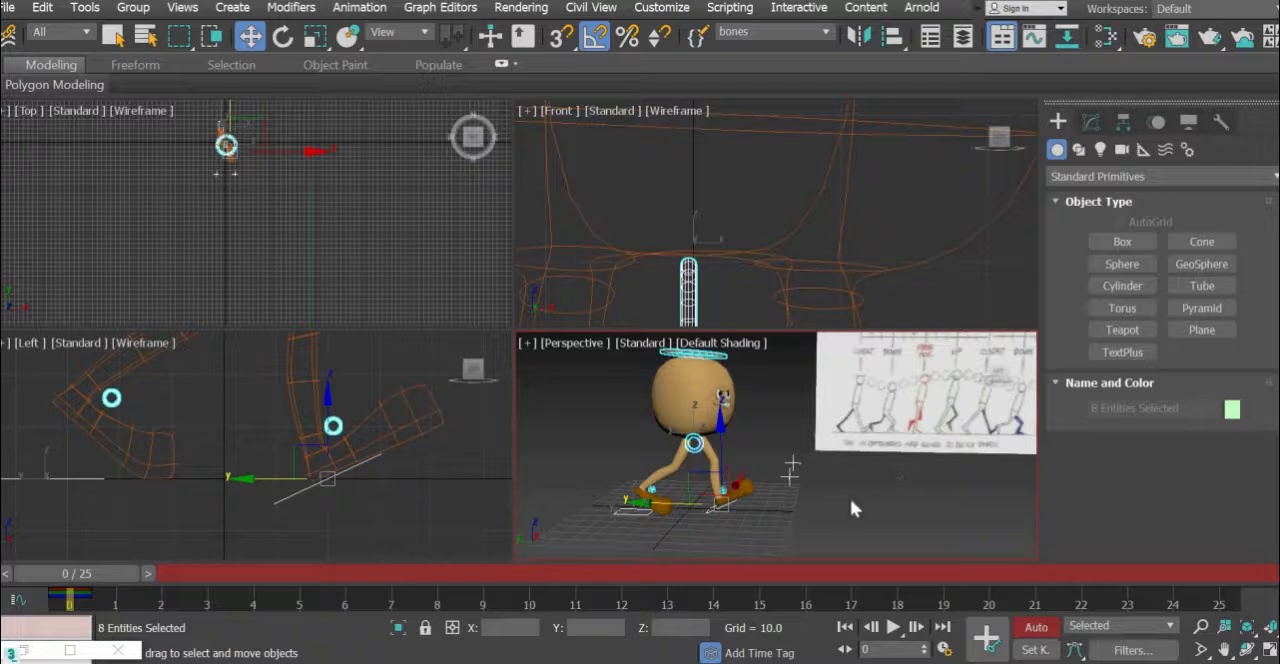
# - Go to frame 4 and show the character beside the reference in a maximised Left view with Default Shading
pyautogui.scroll(2, 850, 498)
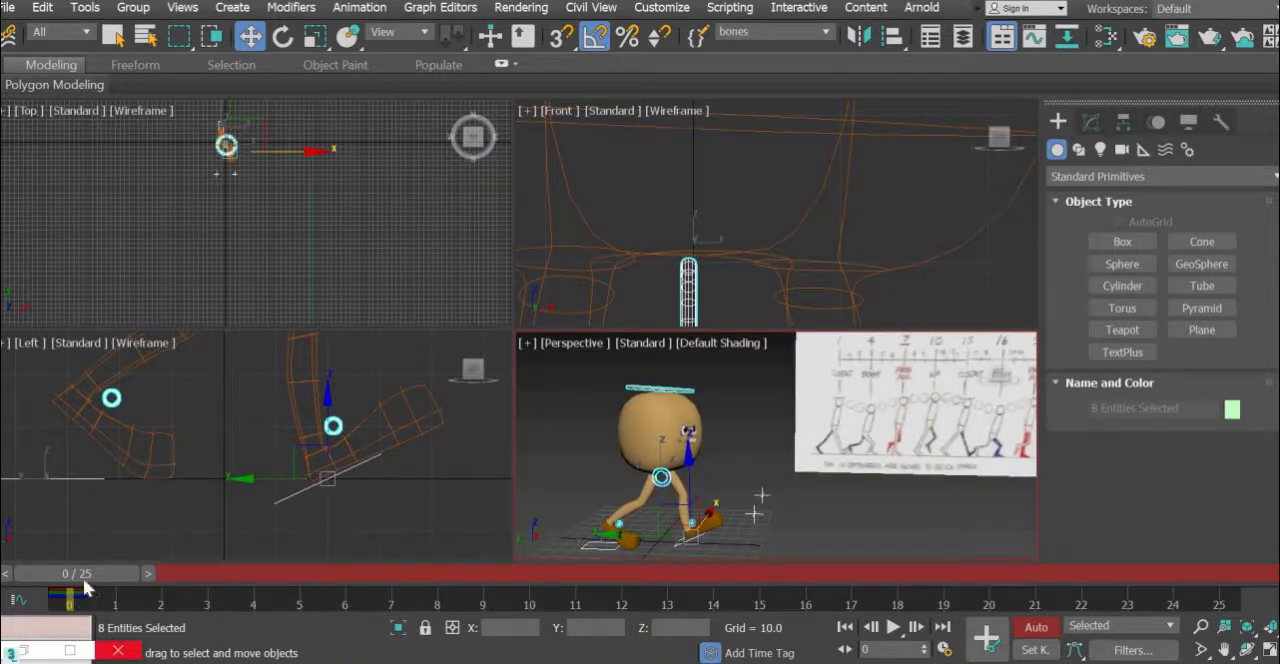
pyautogui.moveTo(226, 584); pyautogui.dragTo(270, 585)
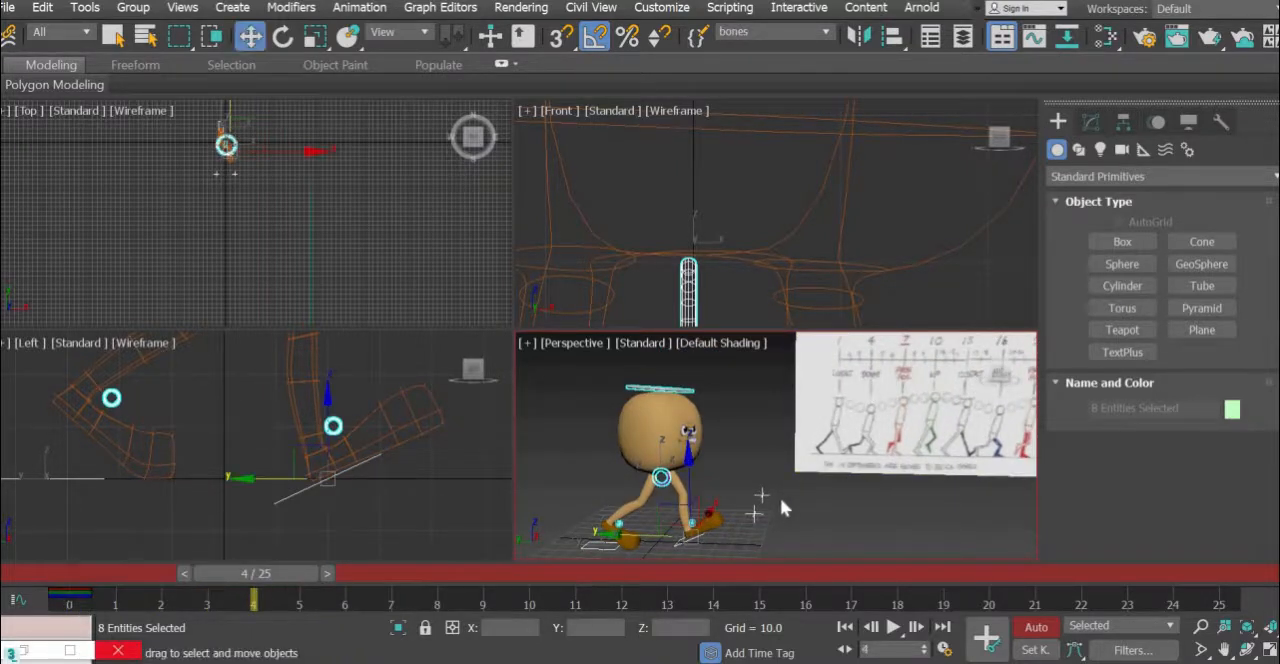
pyautogui.click(450, 508)
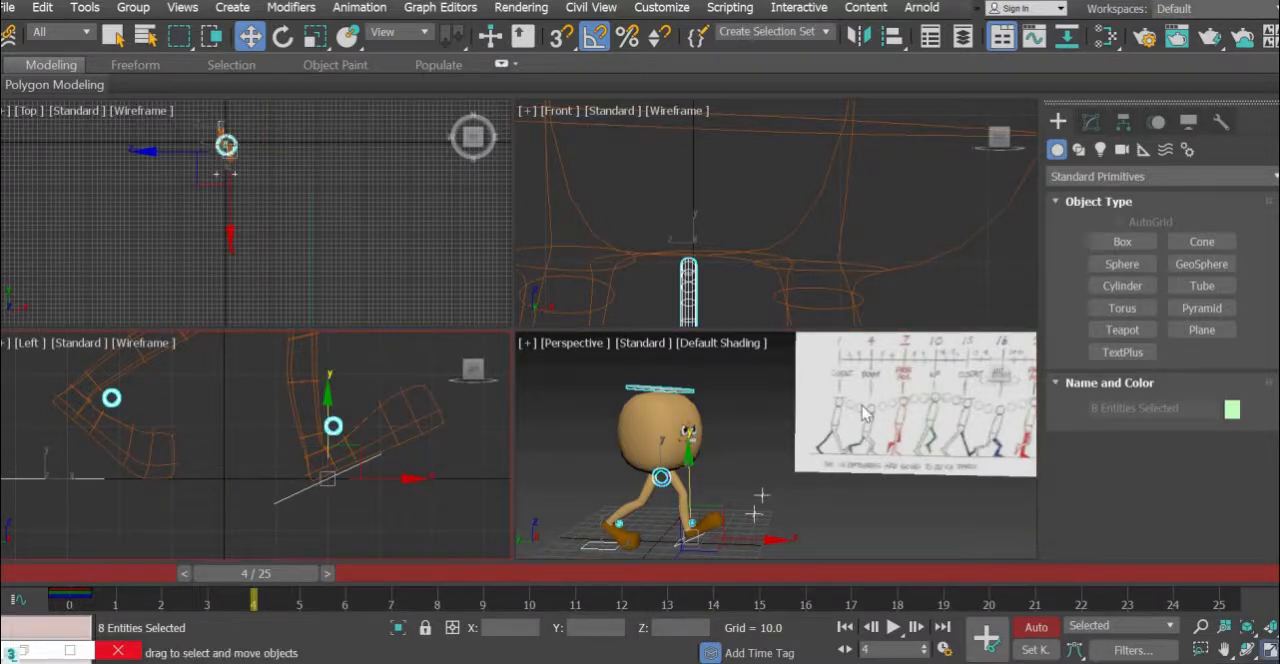
pyautogui.hotkey('alt', 'w')
pyautogui.scroll(-5, 700, 487)
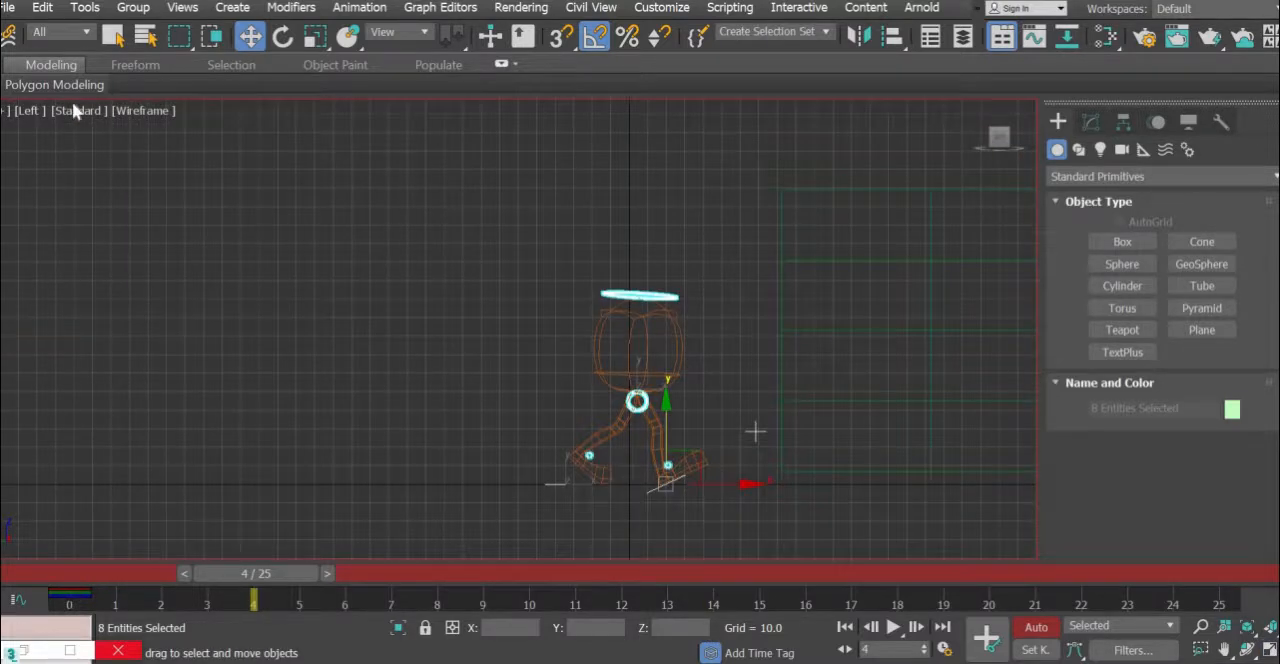
pyautogui.click(170, 117)
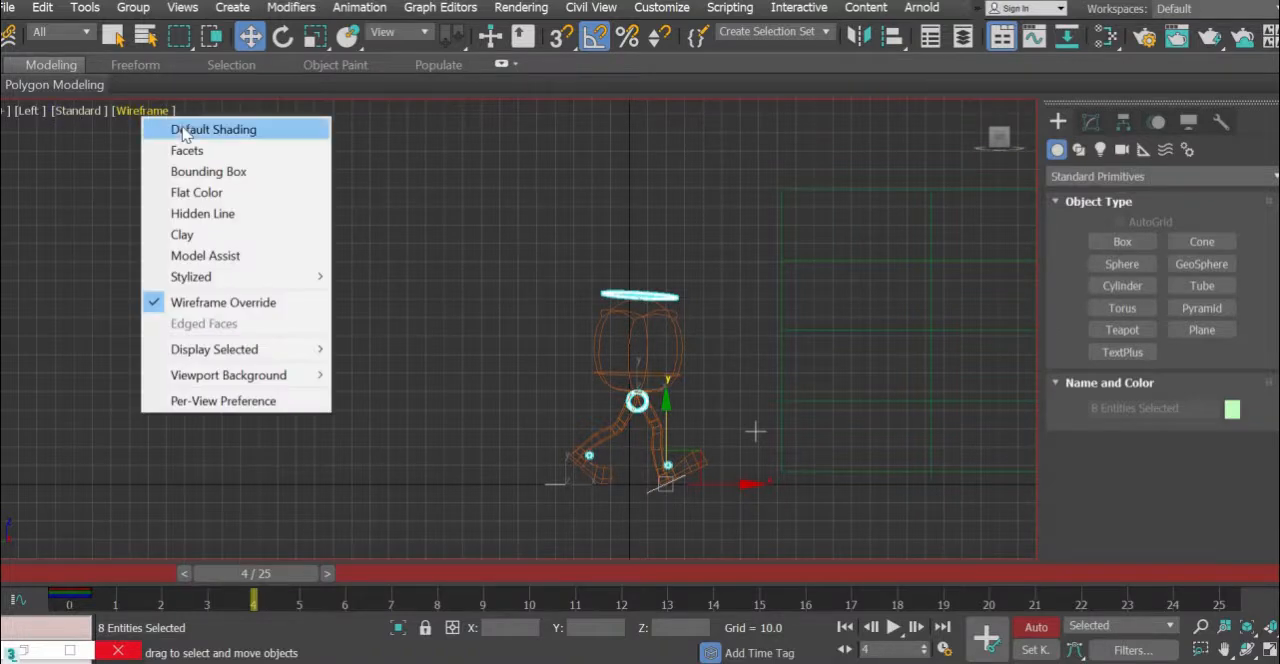
pyautogui.click(200, 128)
pyautogui.scroll(4, 499, 354)
pyautogui.moveTo(185, 496); pyautogui.dragTo(339, 486, button='middle')
pyautogui.scroll(4, 311, 434)
pyautogui.moveTo(442, 447); pyautogui.dragTo(402, 486, button='middle')
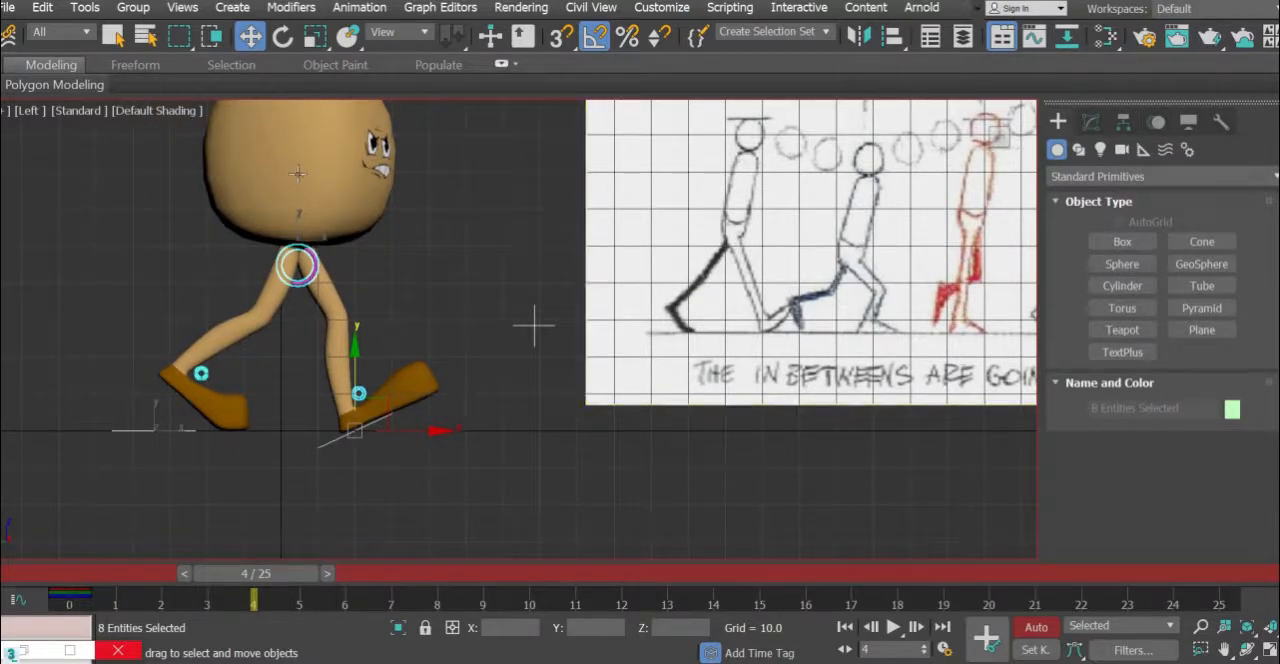
pyautogui.press('e')
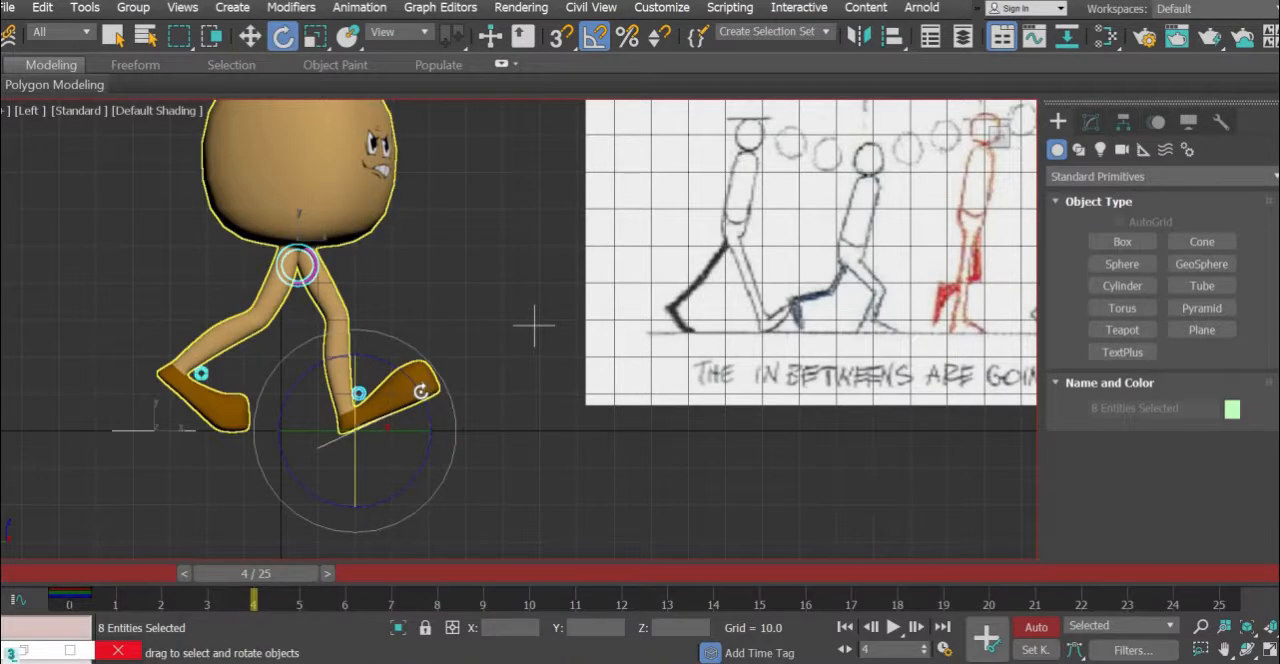
pyautogui.moveTo(424, 406); pyautogui.dragTo(423, 410)
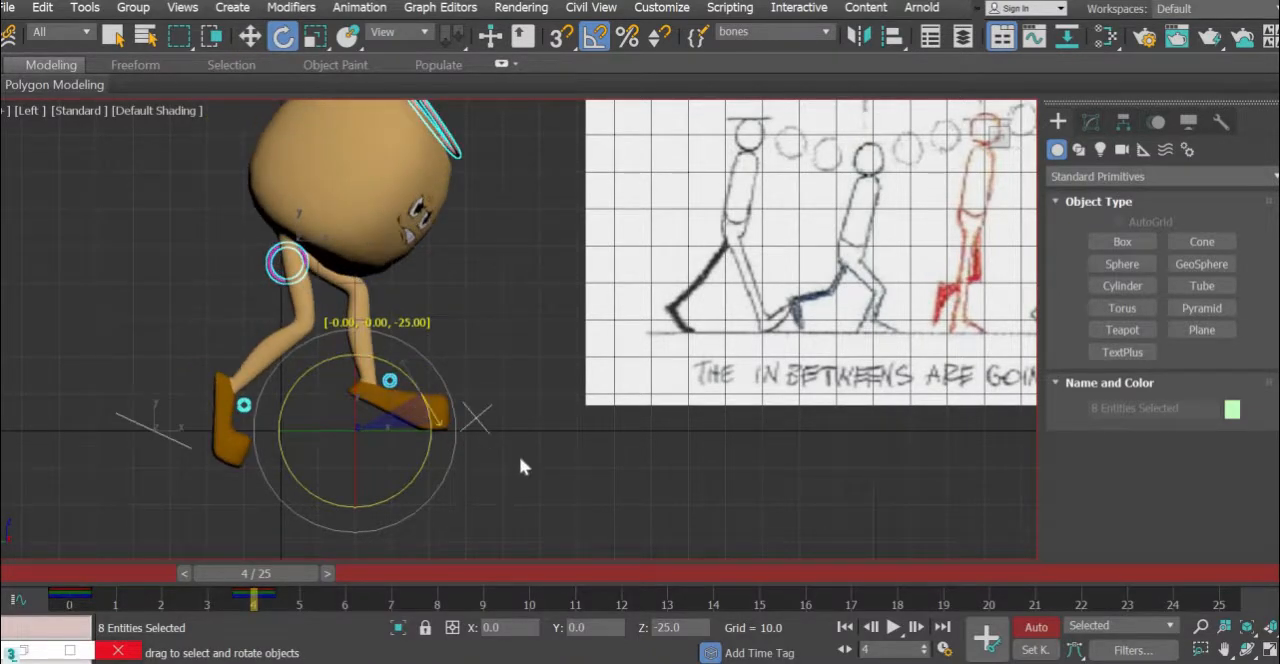
pyautogui.hotkey('ctrl', 'z')
# - Rotate the left foot platform flat onto the ground line at frame 4 and move it back toward the body
pyautogui.click(318, 447)
pyautogui.click(393, 418)
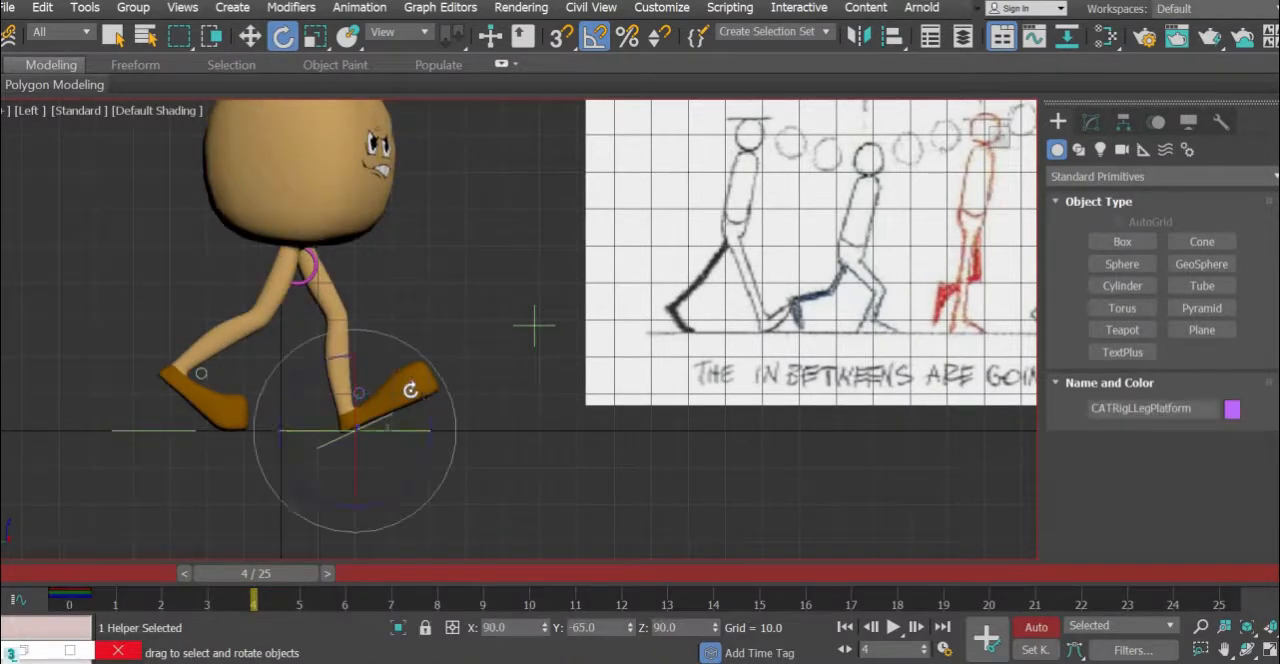
pyautogui.moveTo(418, 388); pyautogui.dragTo(425, 397)
pyautogui.click(597, 35)
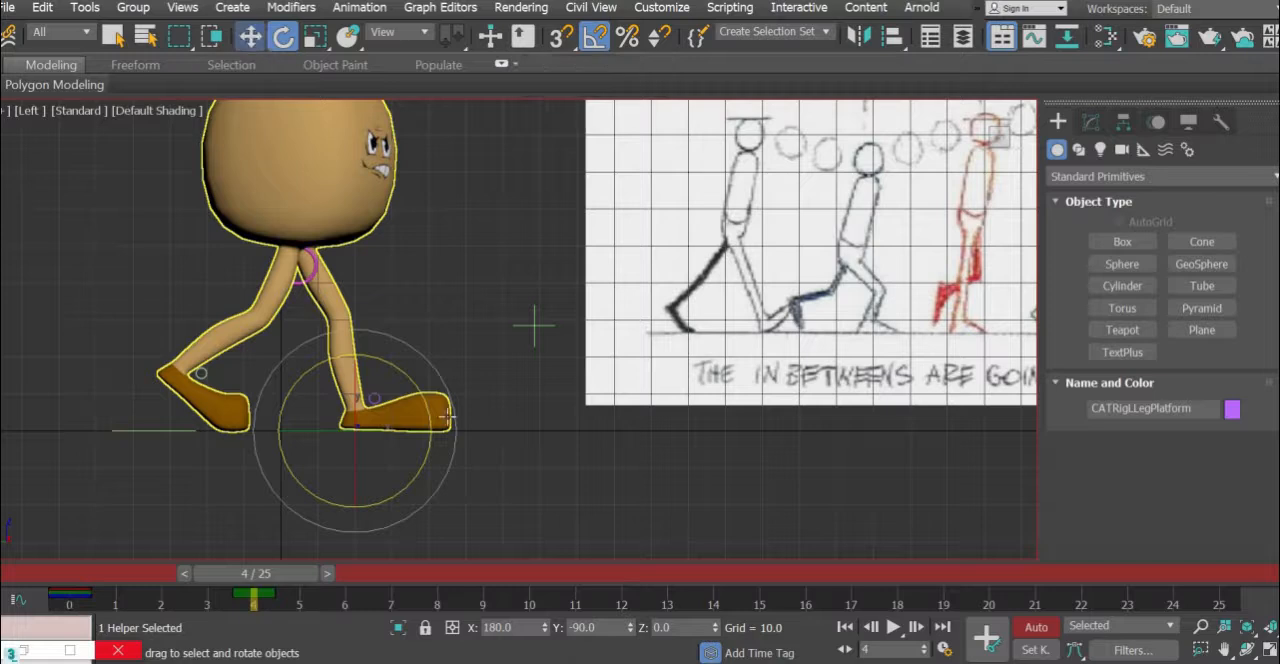
pyautogui.click(250, 36)
pyautogui.moveTo(431, 432); pyautogui.dragTo(394, 434)
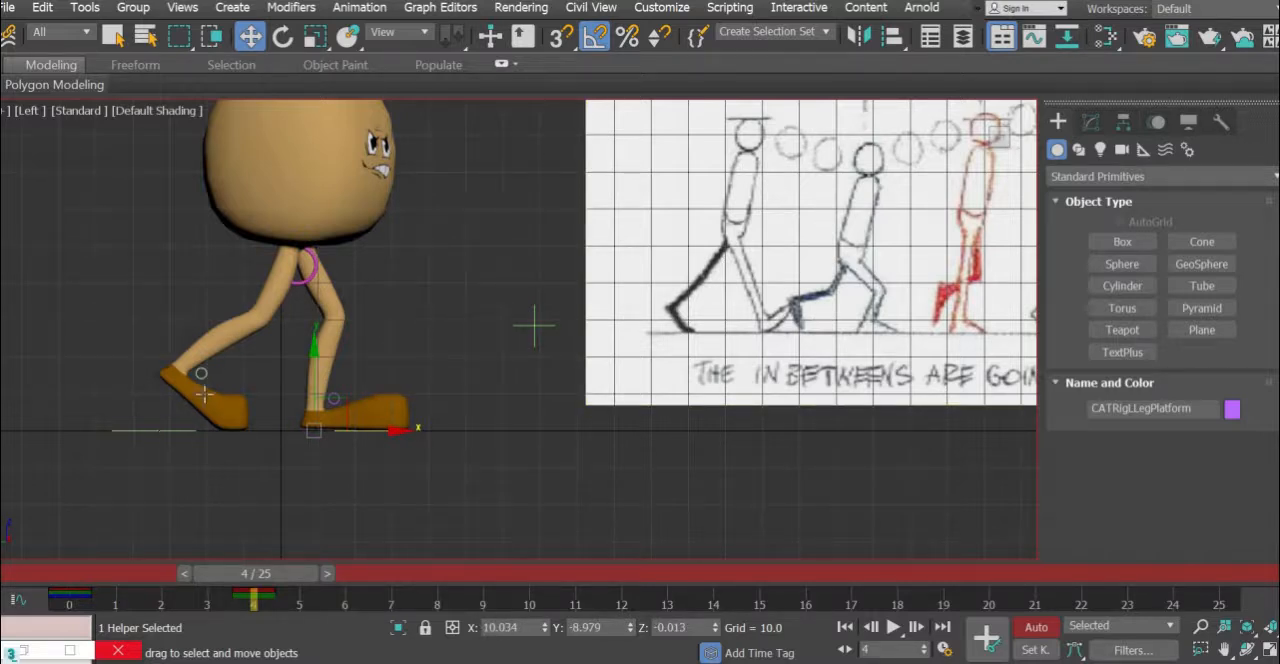
# - Rotate the right foot platform toe-down at frame 4 and raise it to a Z position of about 19.7
pyautogui.click(170, 431)
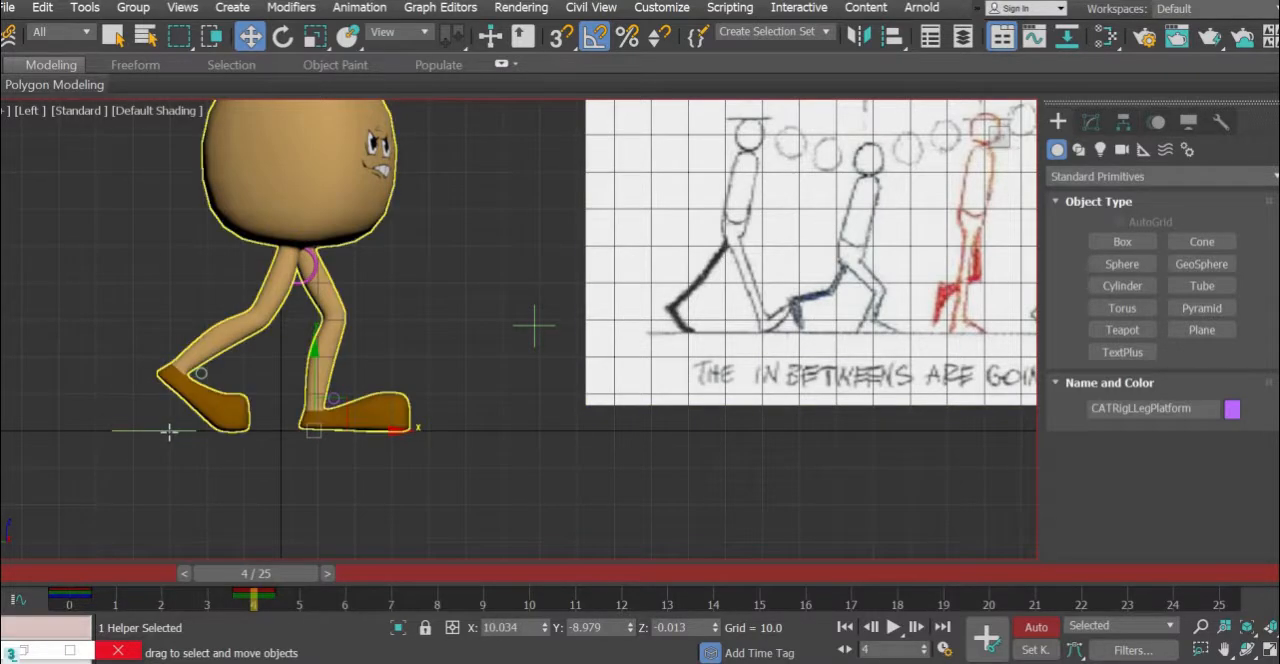
pyautogui.click(283, 37)
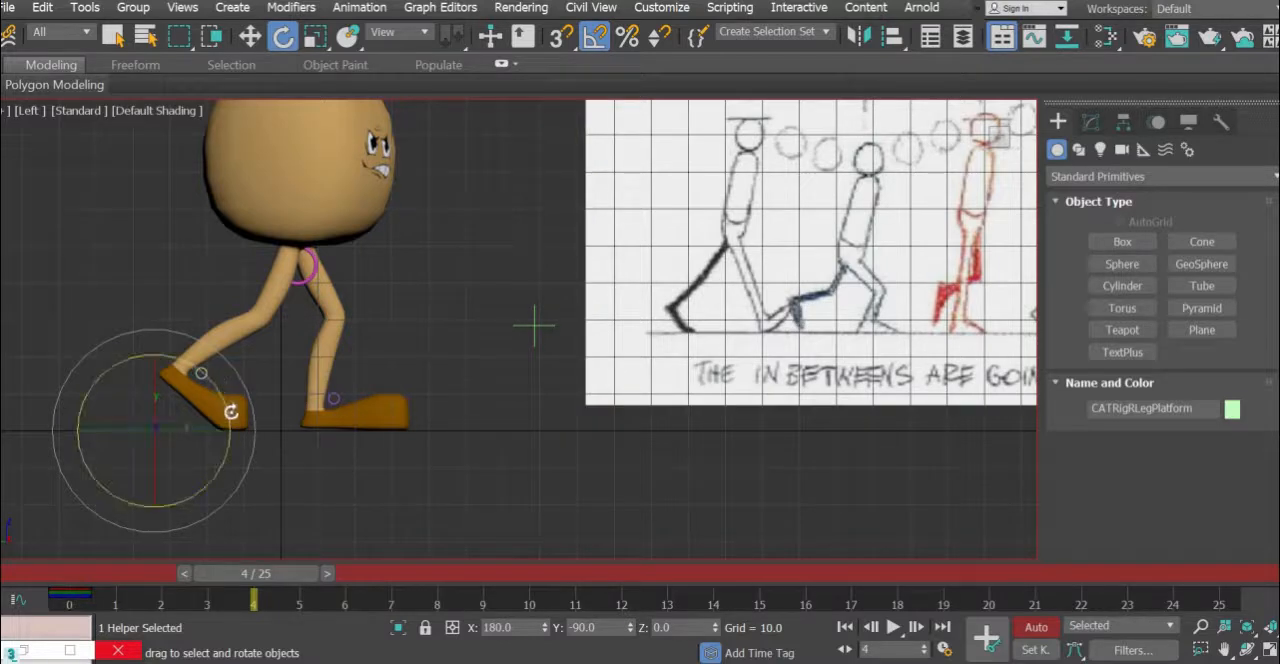
pyautogui.moveTo(231, 411); pyautogui.dragTo(235, 428)
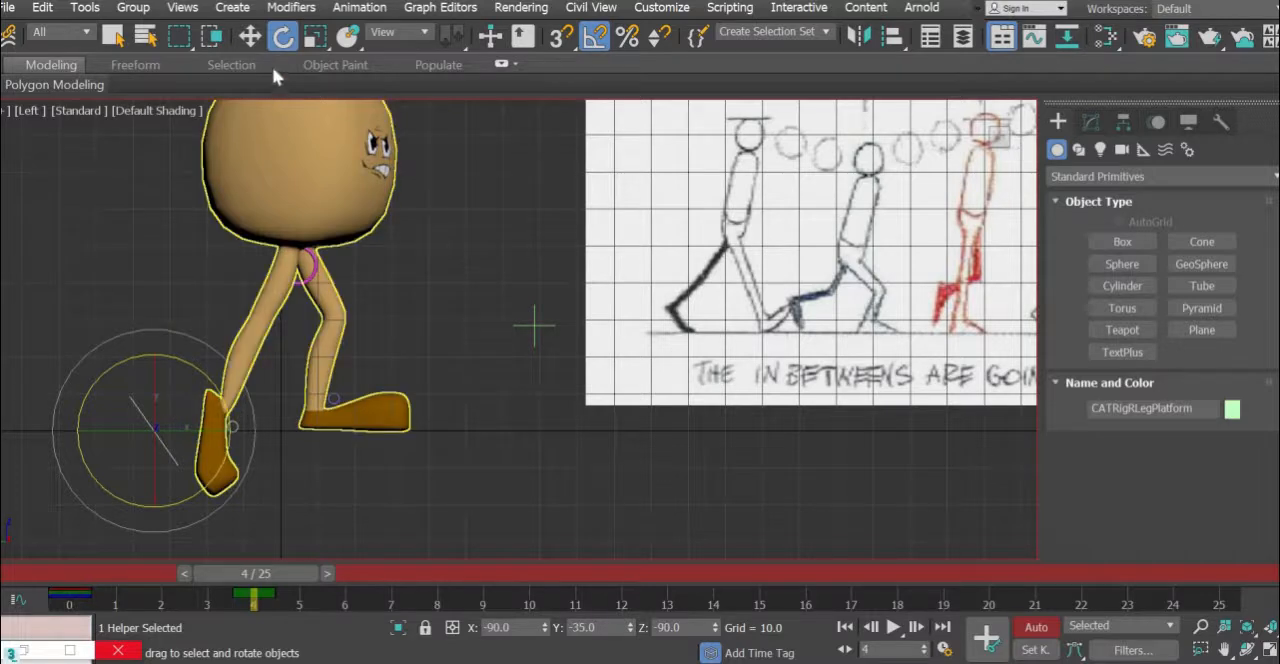
pyautogui.press('w')
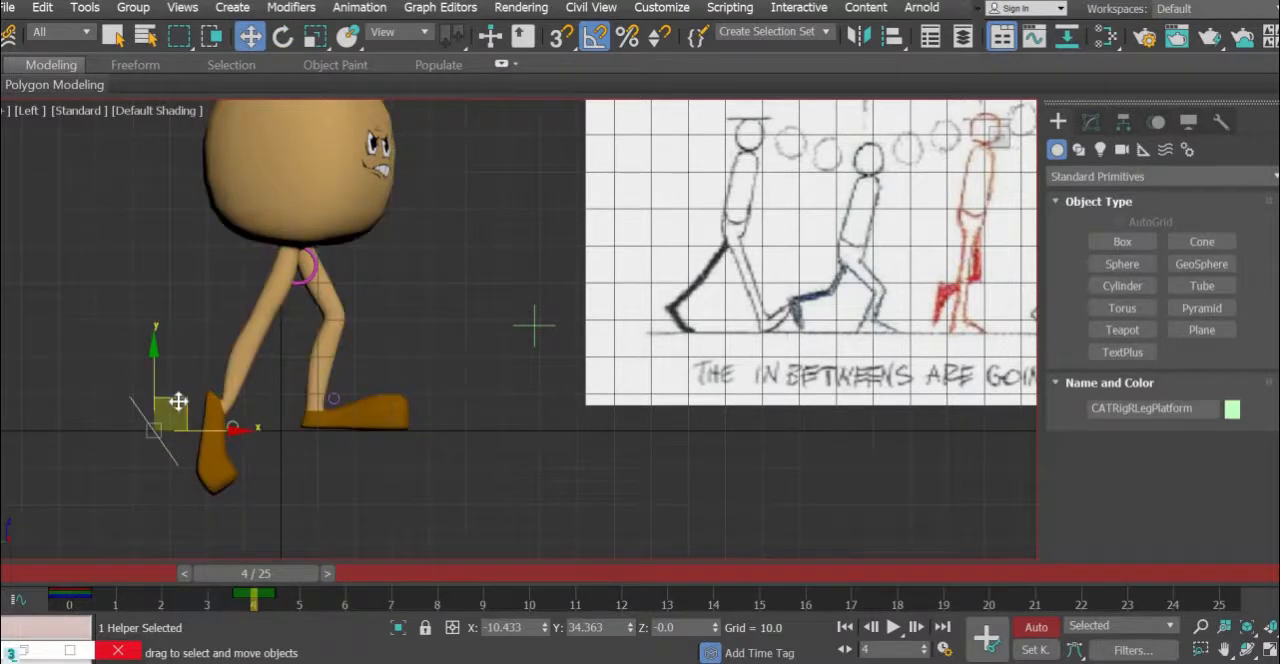
pyautogui.moveTo(178, 401); pyautogui.dragTo(185, 335)
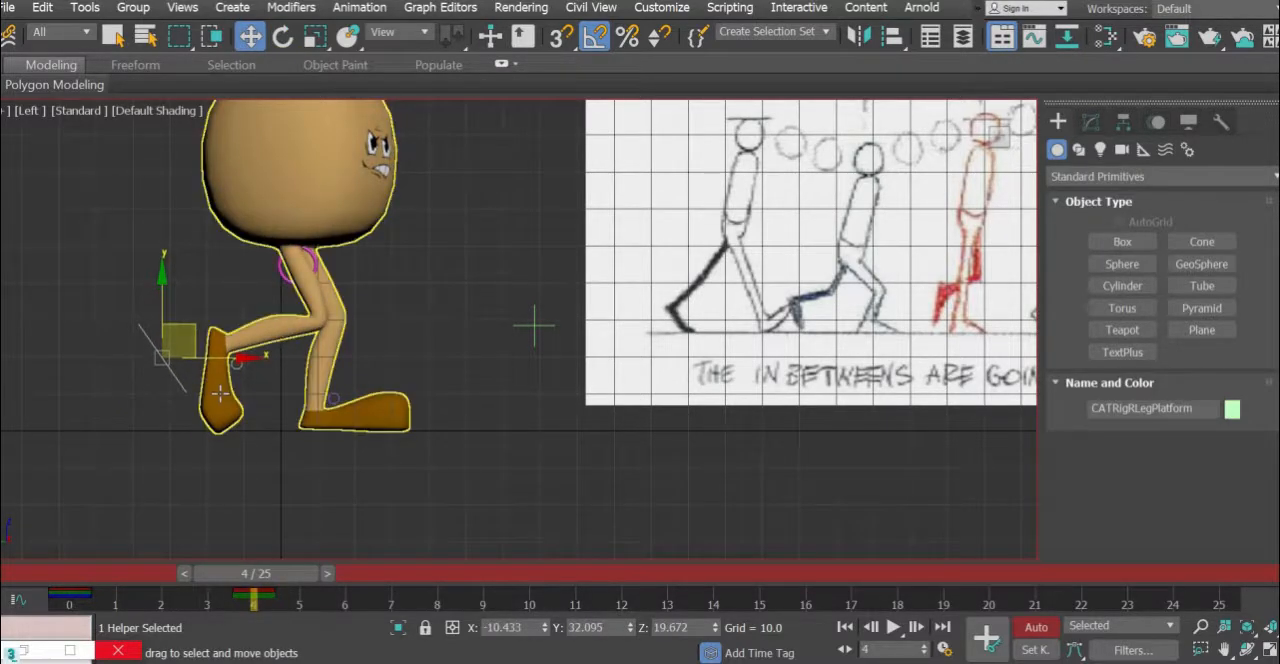
# - Rotate the right ankle control at frame 4 so the rear foot tilts diagonally with its heel raised backward
pyautogui.scroll(5, 220, 393)
pyautogui.click(277, 327)
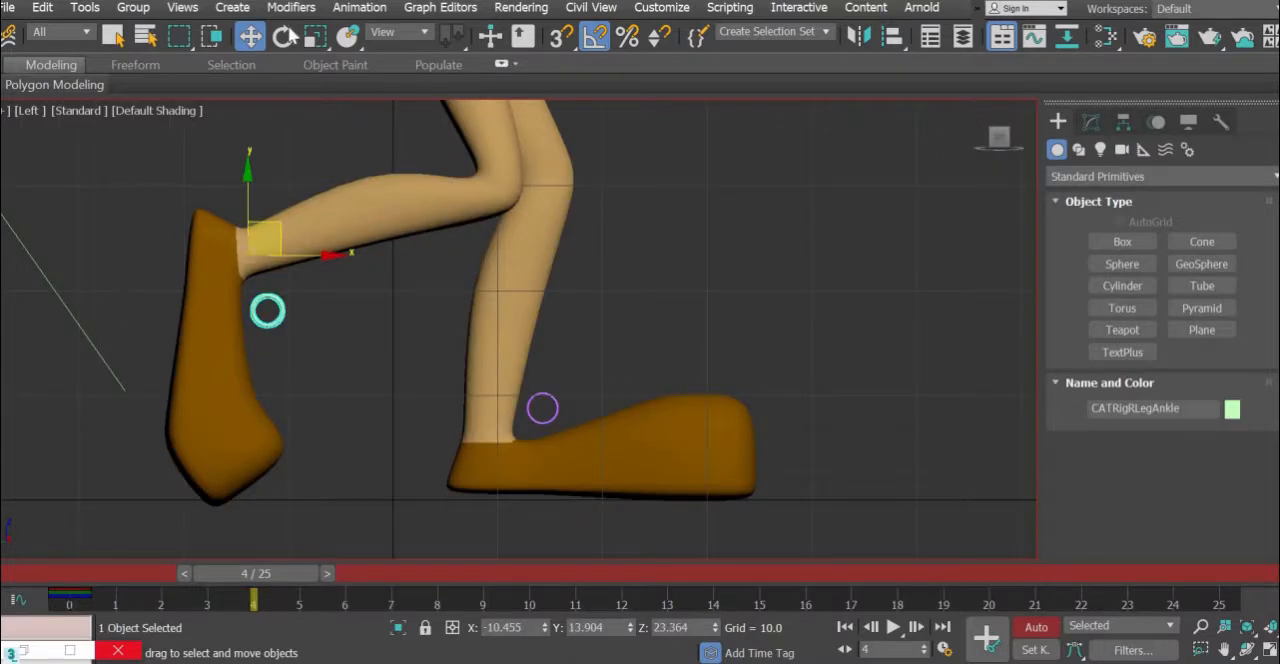
pyautogui.press('e')
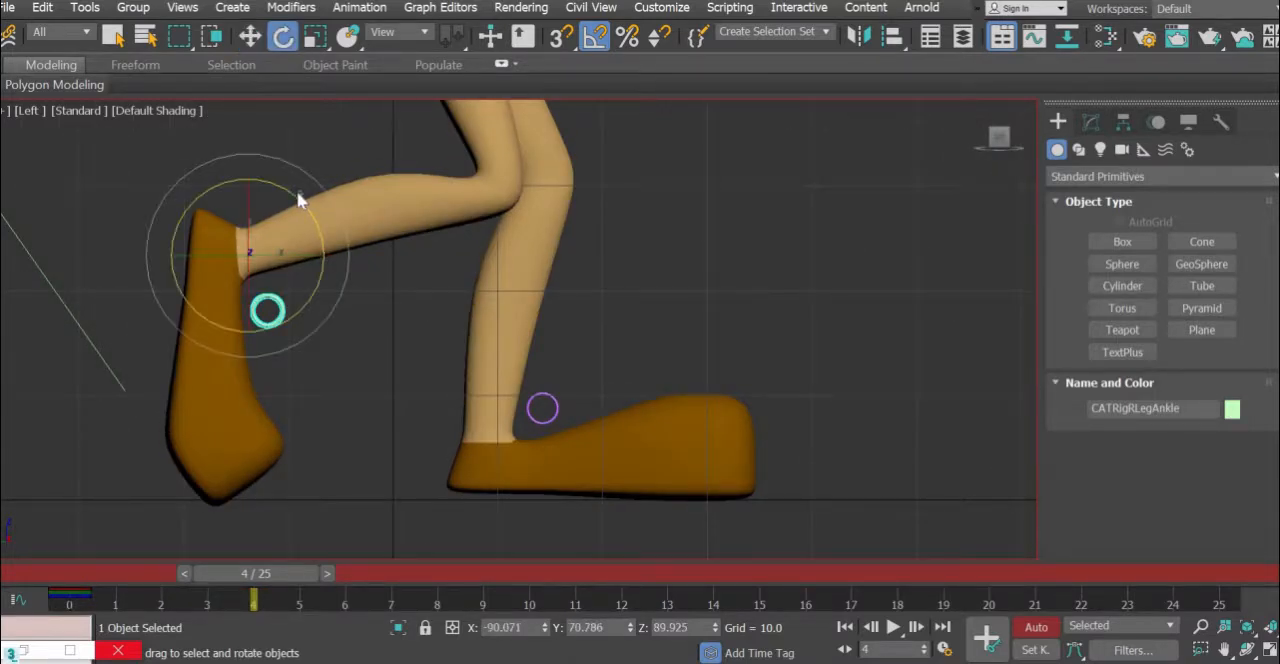
pyautogui.moveTo(266, 179); pyautogui.dragTo(272, 188)
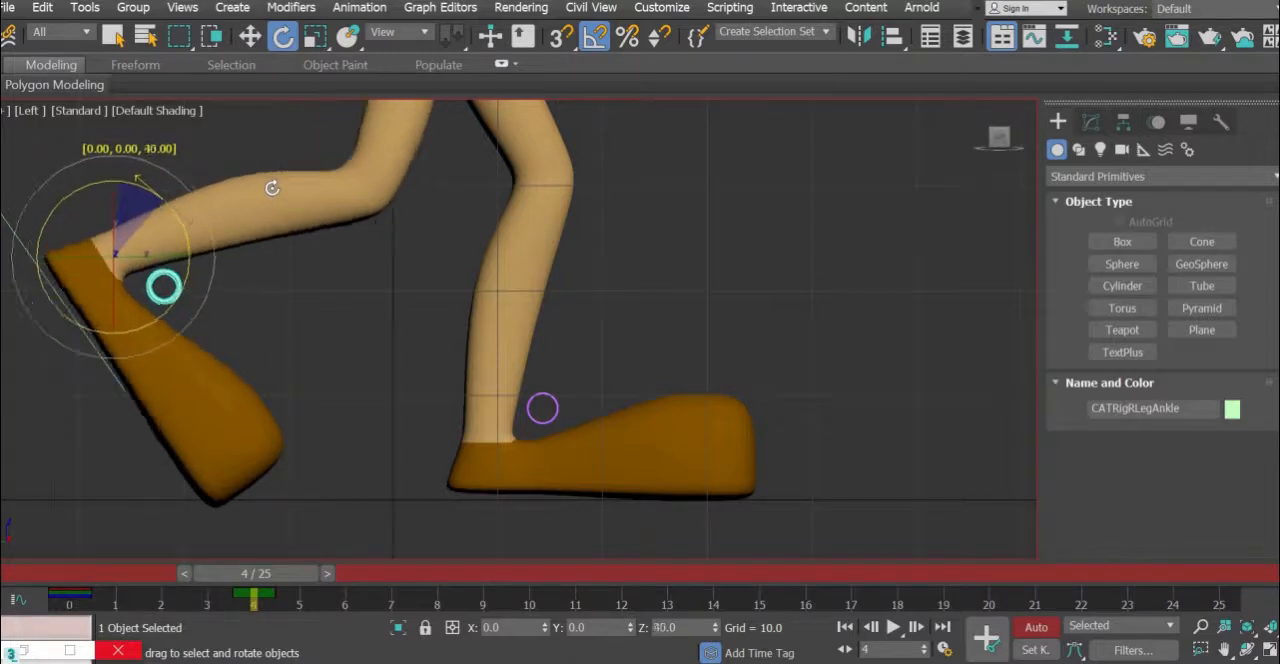
pyautogui.click(251, 40)
# - Move the right foot platform slightly forward at frame 4 to bring the rear leg closer to the reference's down pose
pyautogui.scroll(-4, 280, 306)
pyautogui.moveTo(369, 446); pyautogui.dragTo(366, 421, button='middle')
pyautogui.scroll(-2, 371, 445)
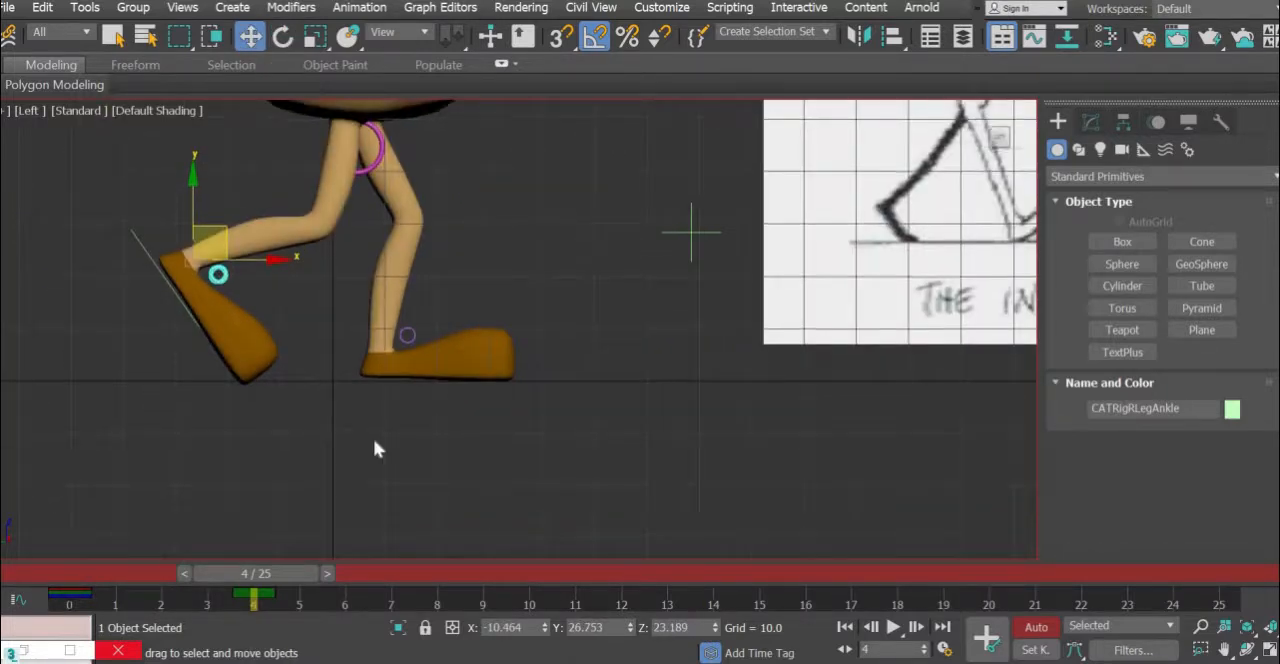
pyautogui.moveTo(258, 428); pyautogui.dragTo(160, 415, button='middle')
pyautogui.moveTo(262, 354); pyautogui.dragTo(271, 354)
pyautogui.hotkey('ctrl', 'z')
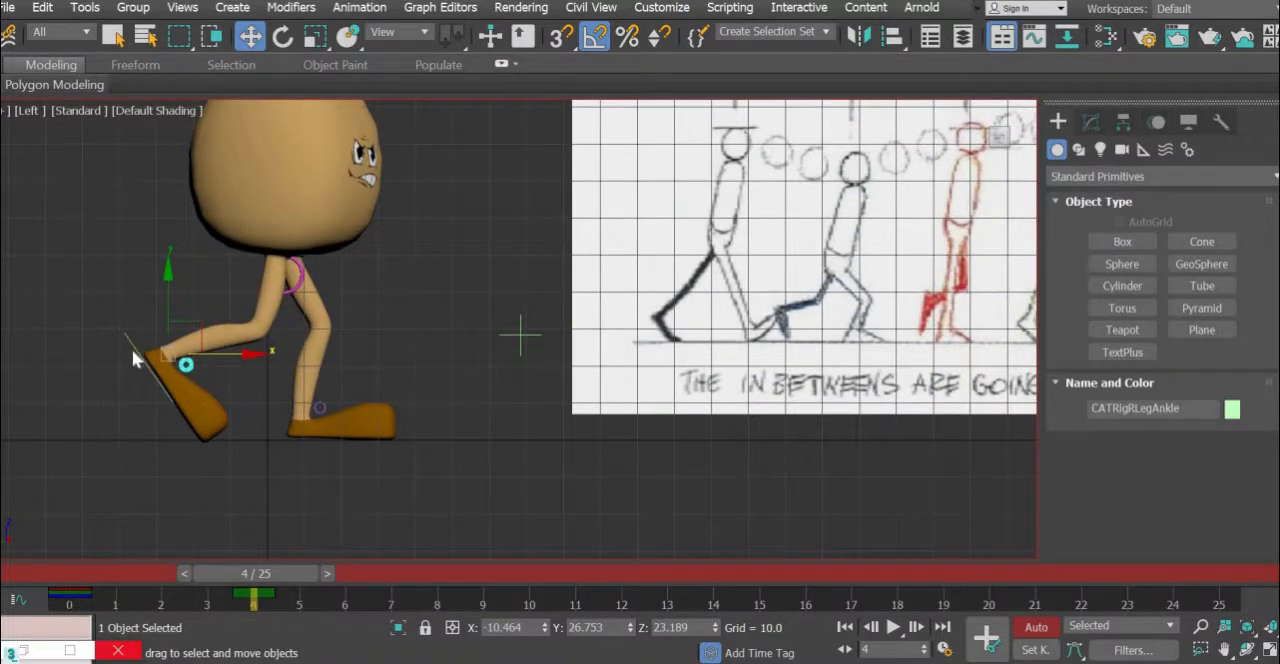
pyautogui.click(131, 343)
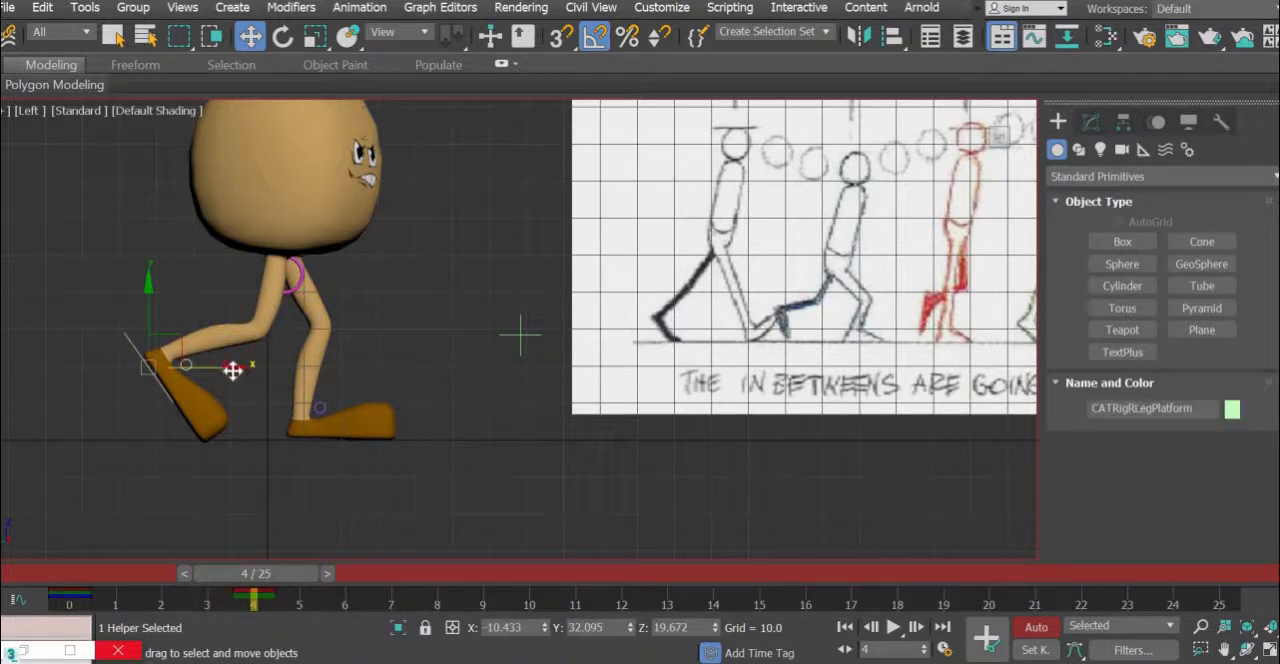
pyautogui.moveTo(232, 370); pyautogui.dragTo(258, 370)
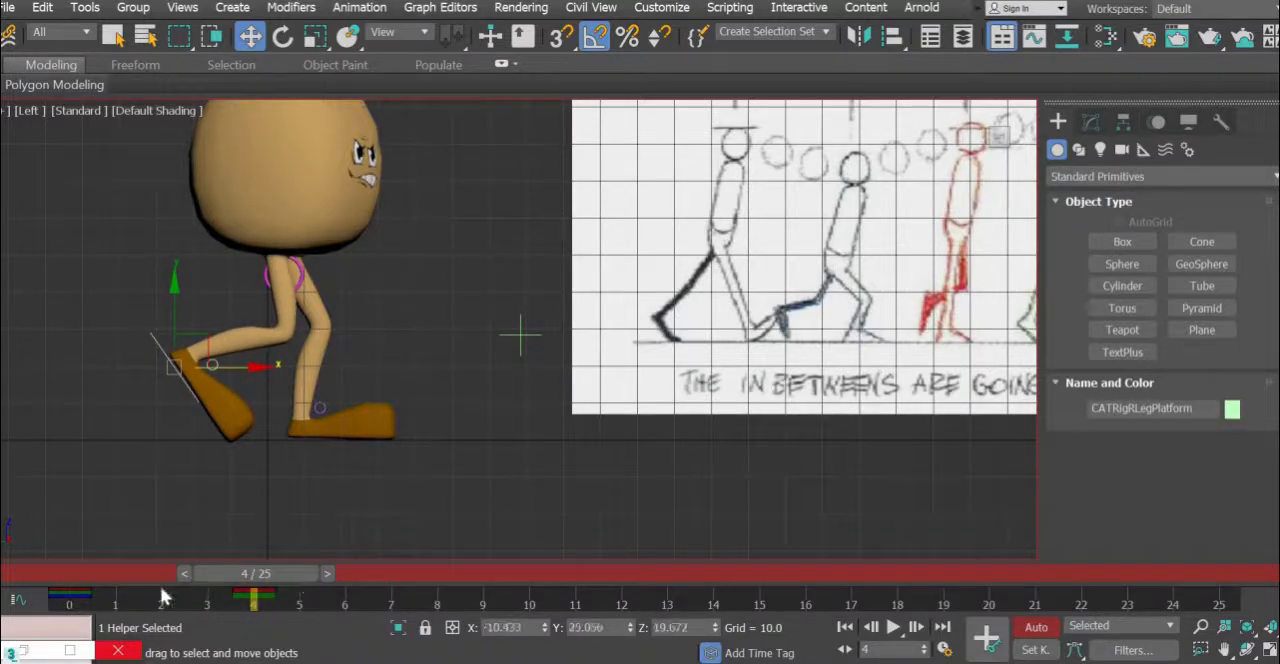
# - Compare the poses at frames 0 and 4, and examine the contact, down and passing drawings on the reference plane
pyautogui.moveTo(300, 575); pyautogui.dragTo(104, 590)
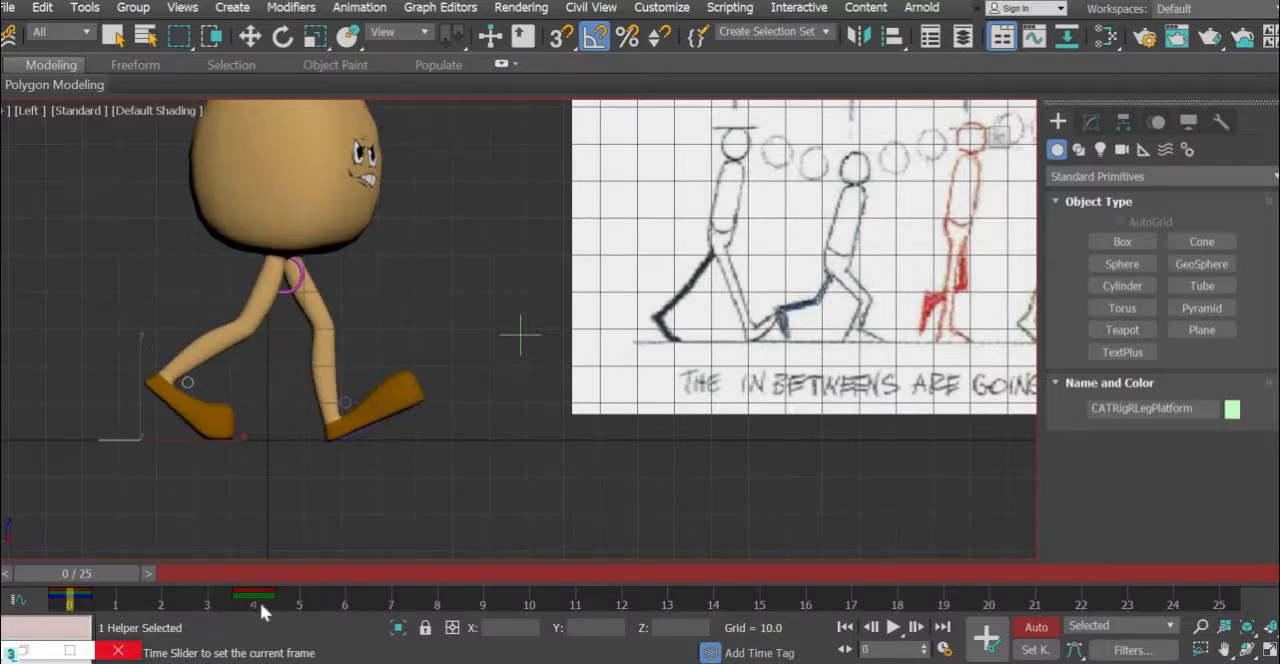
pyautogui.moveTo(261, 604); pyautogui.dragTo(305, 627)
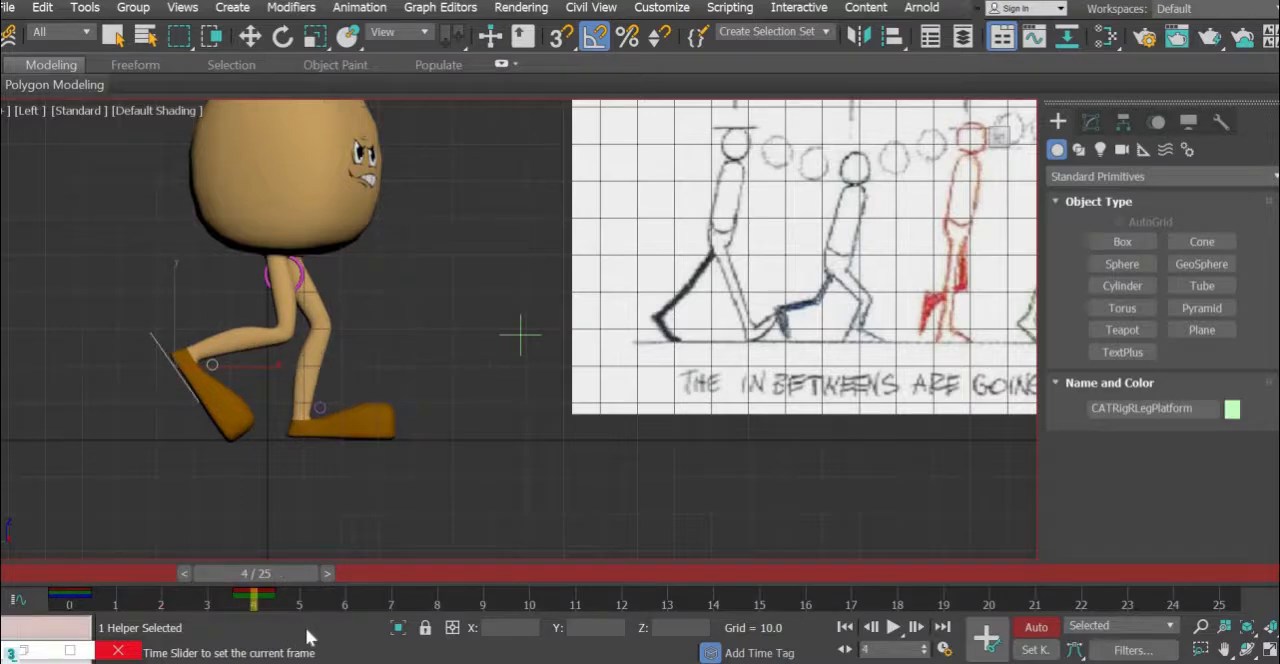
pyautogui.press('w')
pyautogui.moveTo(815, 330); pyautogui.dragTo(640, 416, button='middle')
pyautogui.scroll(-4, 769, 407)
pyautogui.scroll(2, 639, 416)
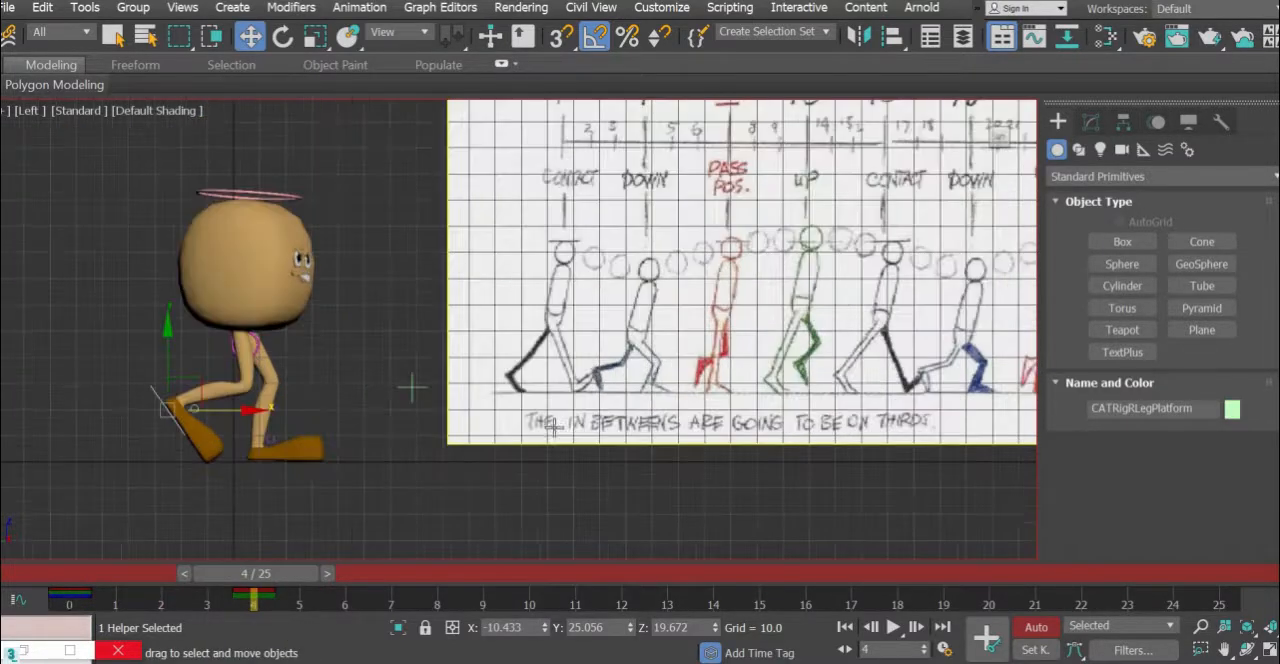
pyautogui.scroll(2, 336, 488)
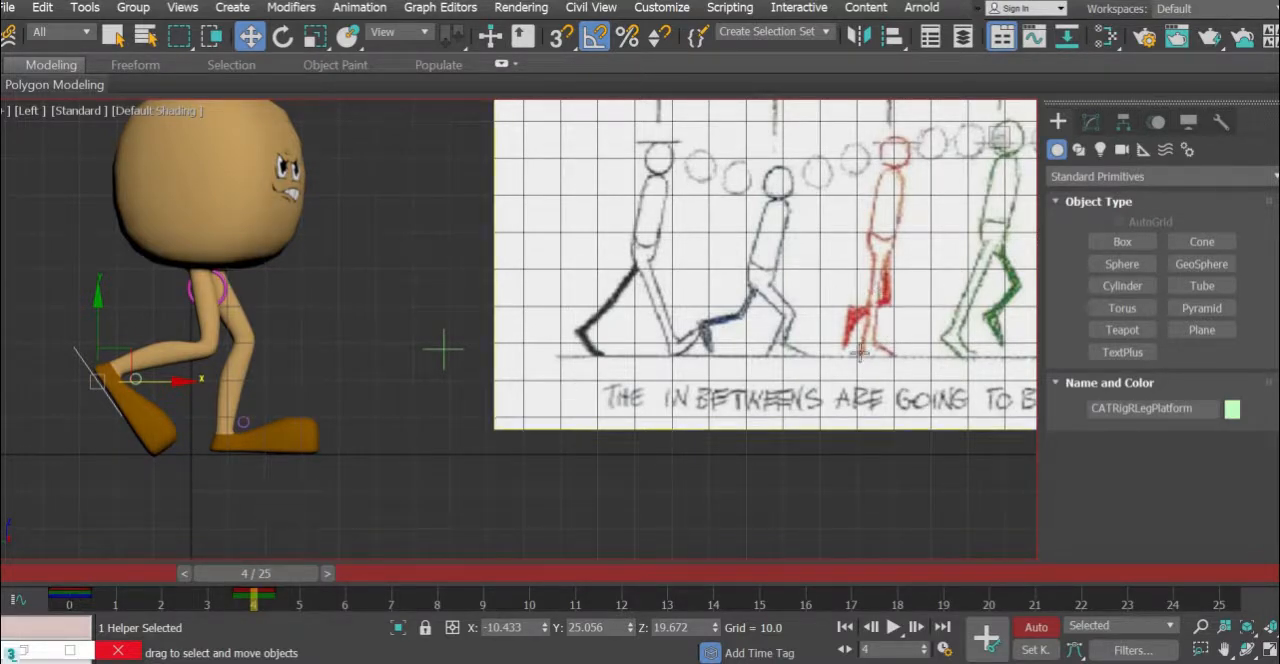
pyautogui.moveTo(863, 376); pyautogui.dragTo(803, 463, button='middle')
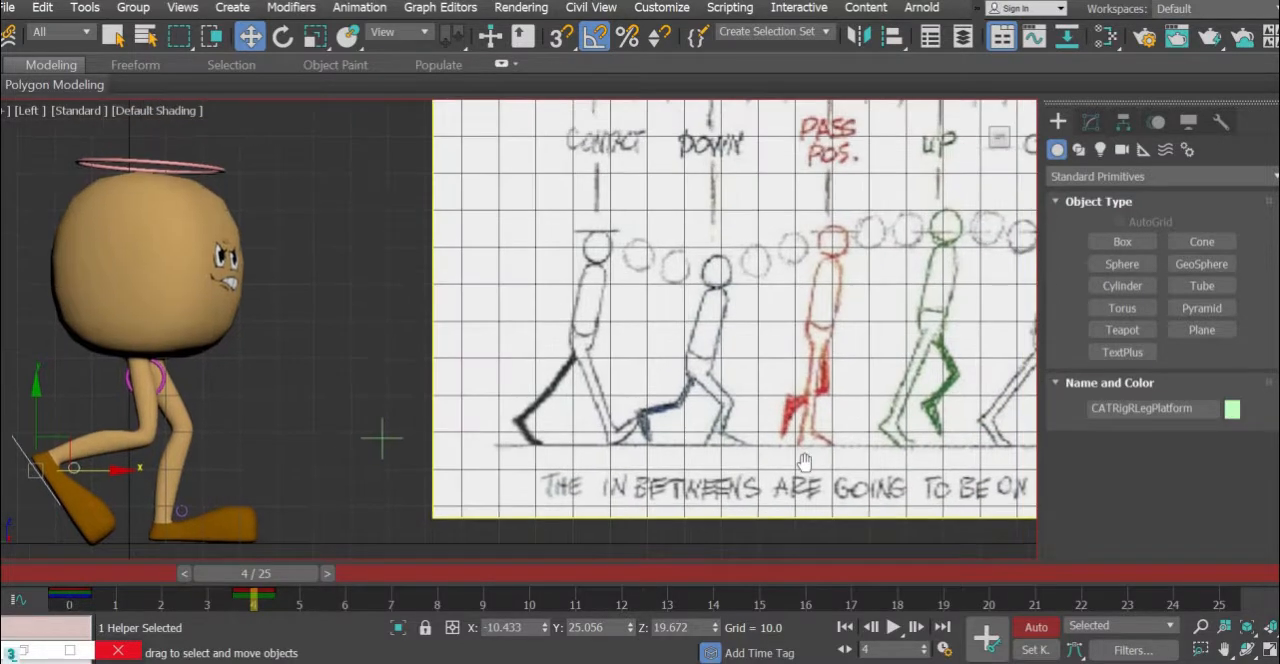
pyautogui.moveTo(809, 181)
pyautogui.mouseDown(button='middle')
pyautogui.moveTo(808, 277)
pyautogui.moveTo(816, 57)
pyautogui.mouseUp(button='middle')
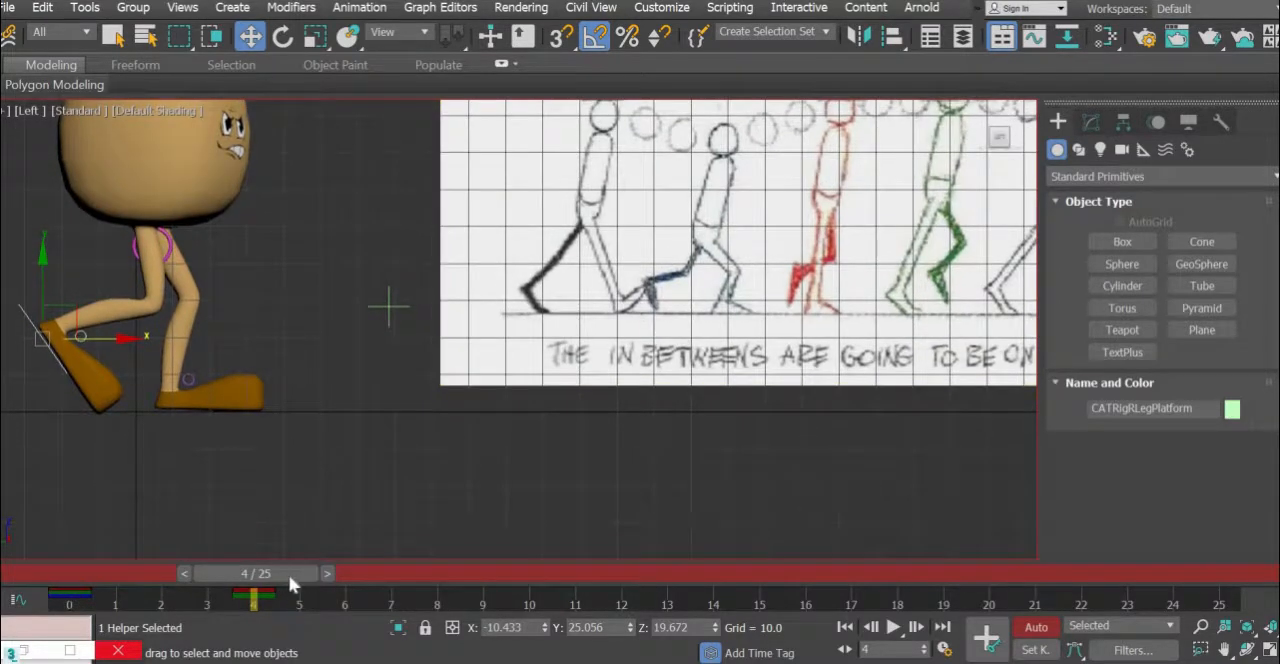
# - Select the bones selection set and set a key for all its controls at frame 4
pyautogui.click(409, 574)
pyautogui.click(409, 574)
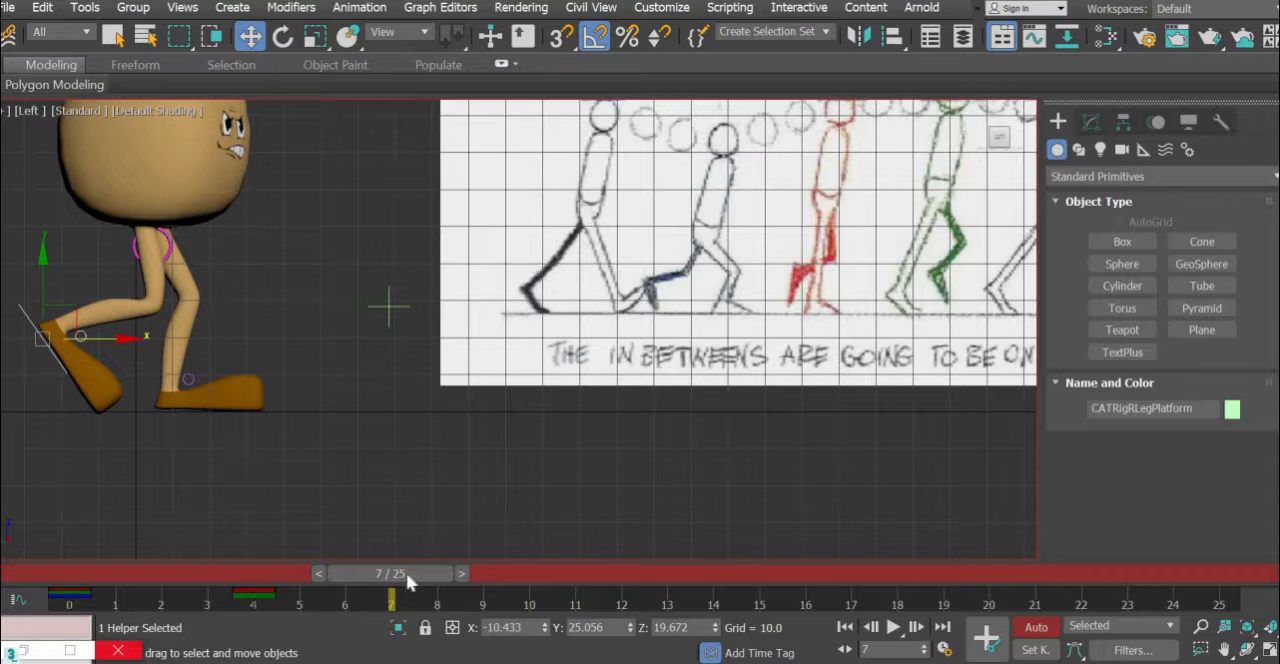
pyautogui.moveTo(313, 584); pyautogui.dragTo(180, 584)
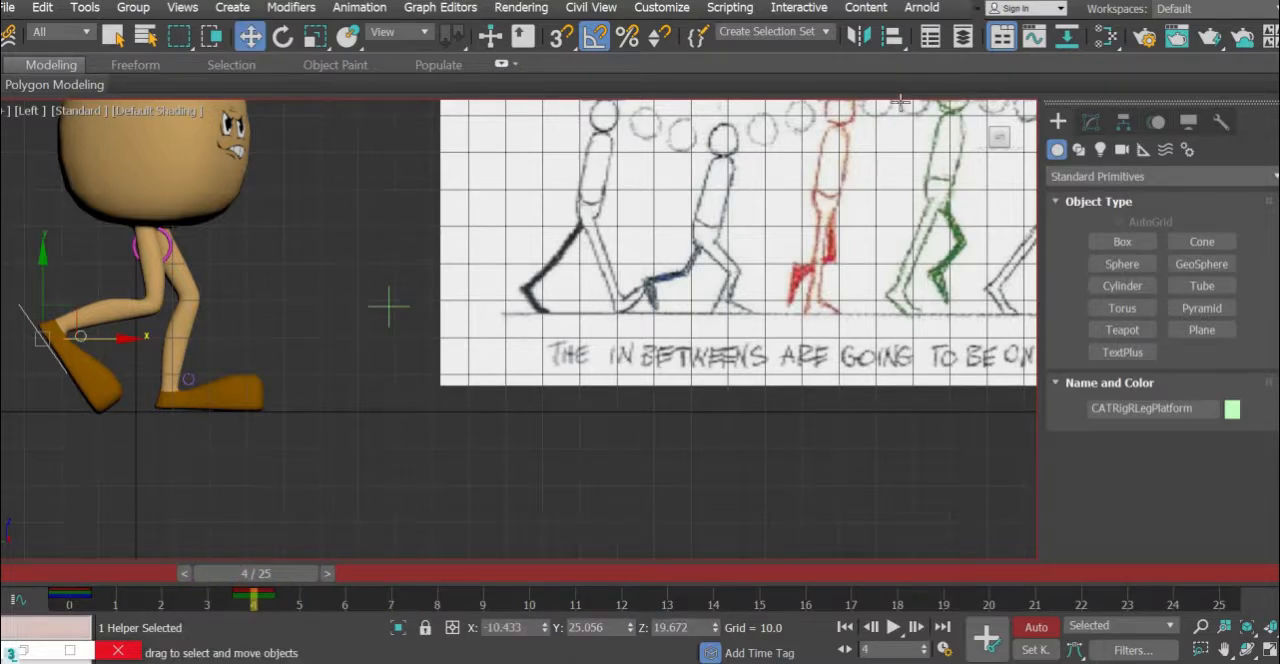
pyautogui.click(826, 37)
pyautogui.click(784, 46)
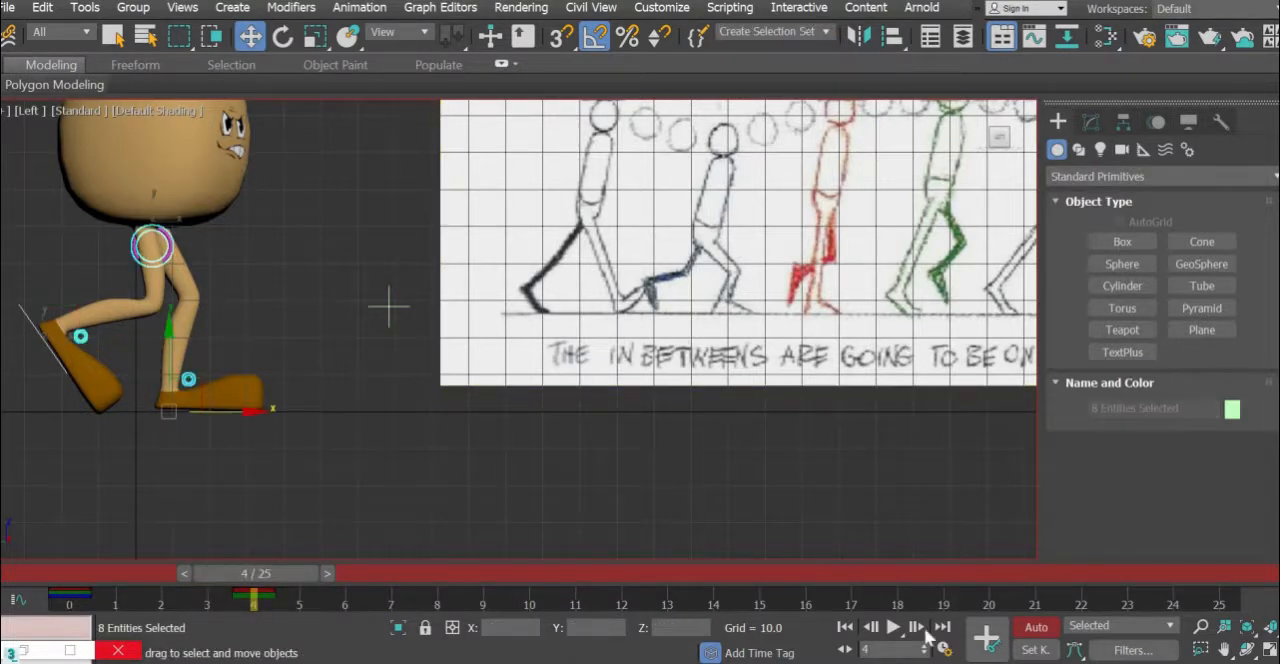
pyautogui.click(988, 637)
# - Move the left foot platform backward beneath the body at frame 7, to a Y position of about 2.5
pyautogui.moveTo(702, 260); pyautogui.dragTo(520, 375, button='middle')
pyautogui.moveTo(640, 185); pyautogui.dragTo(635, 308, button='middle')
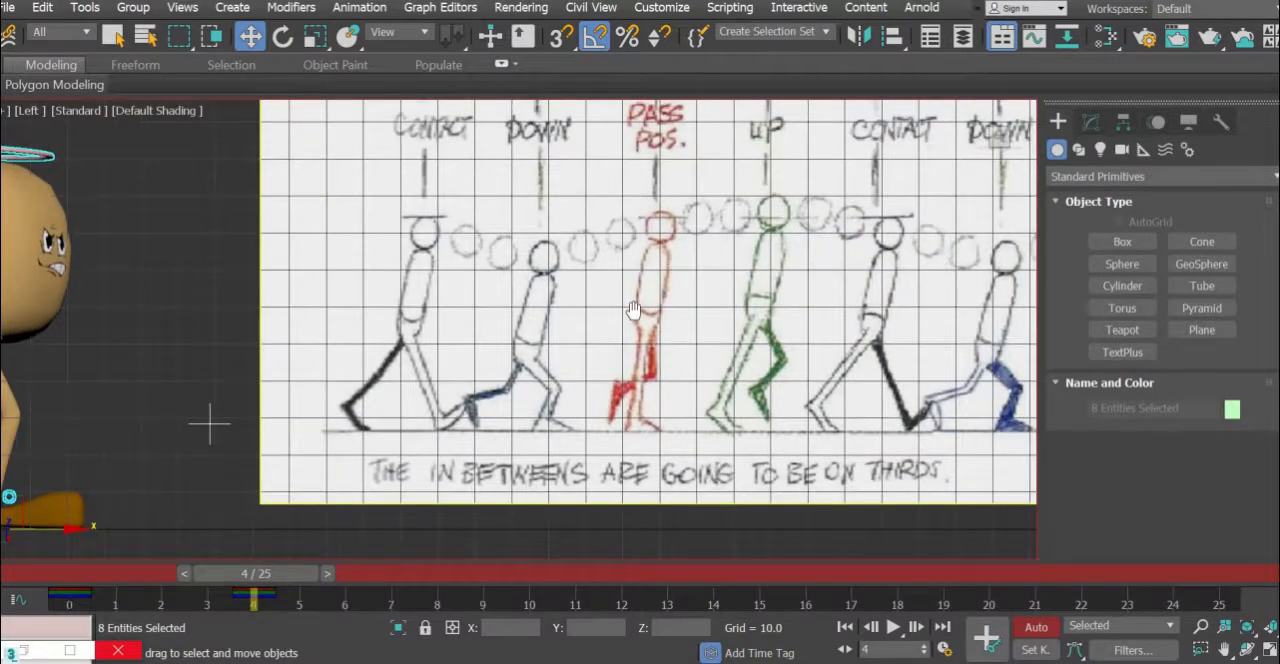
pyautogui.scroll(-5, 610, 375)
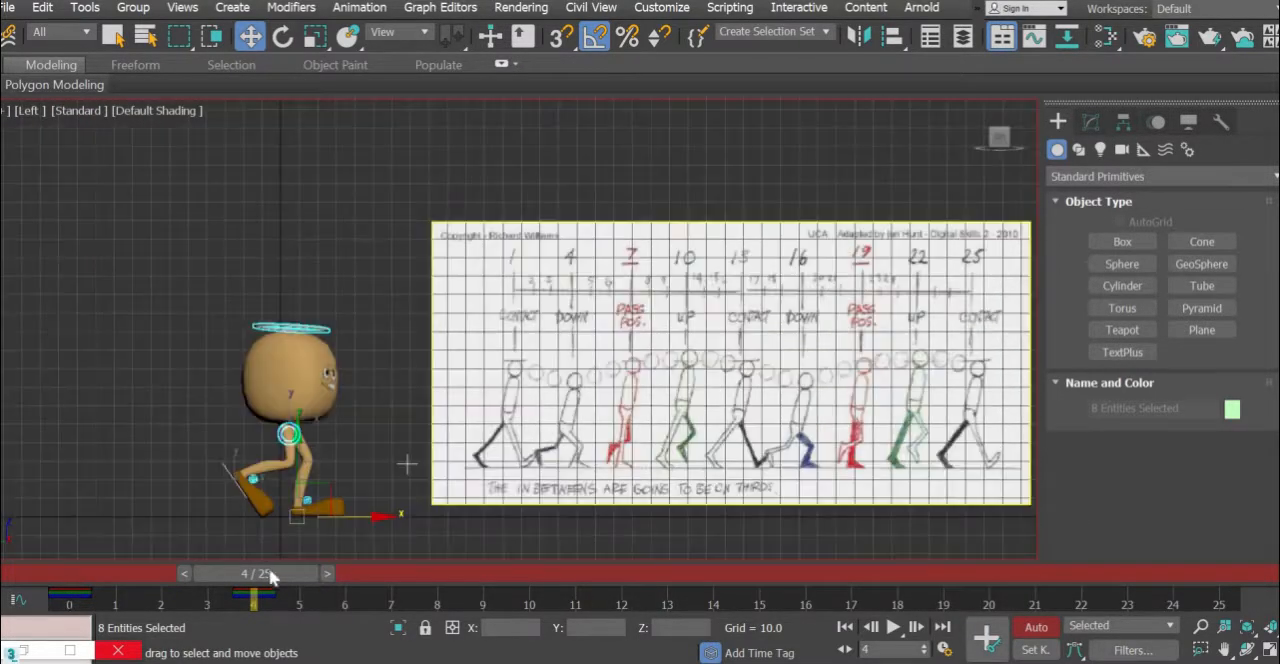
pyautogui.click(426, 574)
pyautogui.moveTo(460, 516); pyautogui.dragTo(513, 320, button='middle')
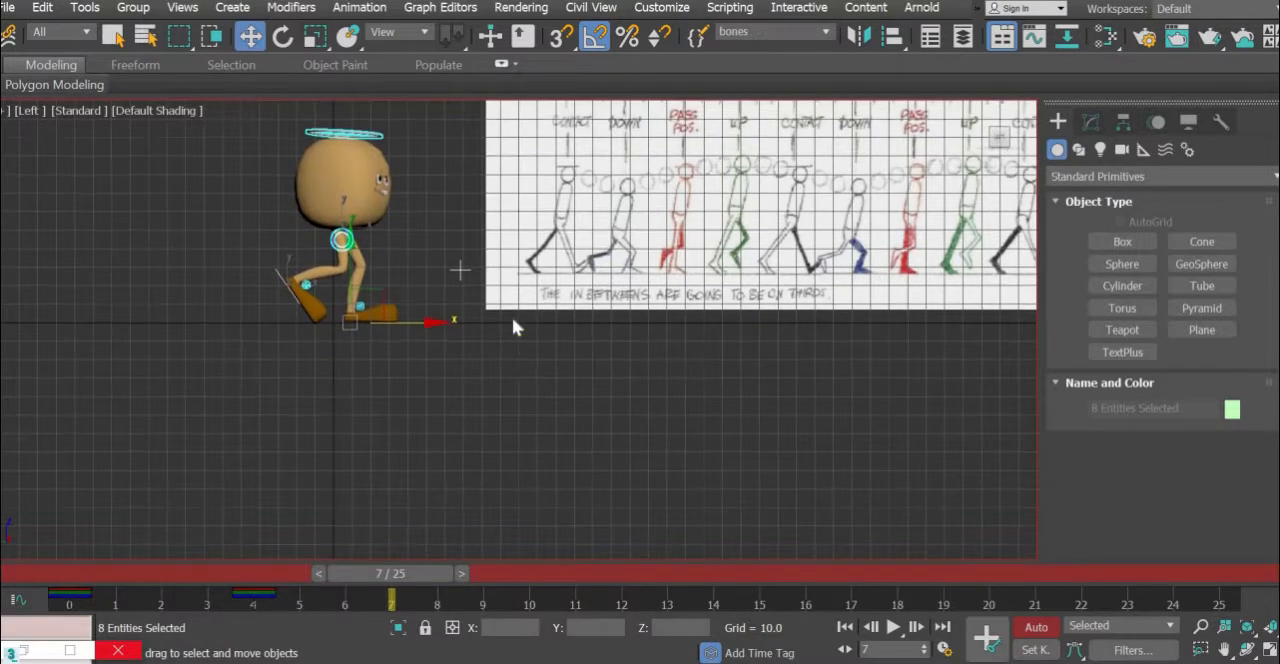
pyautogui.scroll(4, 392, 291)
pyautogui.moveTo(410, 392); pyautogui.dragTo(239, 504, button='middle')
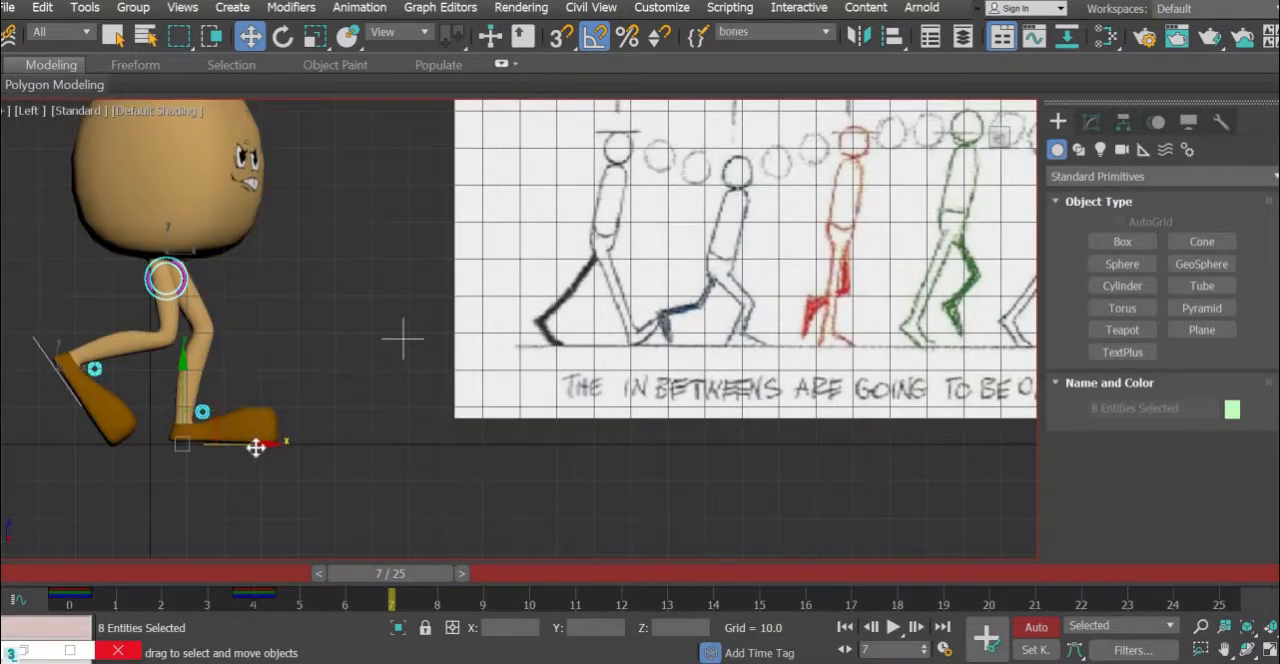
pyautogui.moveTo(257, 446); pyautogui.dragTo(193, 444)
pyautogui.hotkey('ctrl', 'z')
pyautogui.click(253, 491)
pyautogui.click(229, 445)
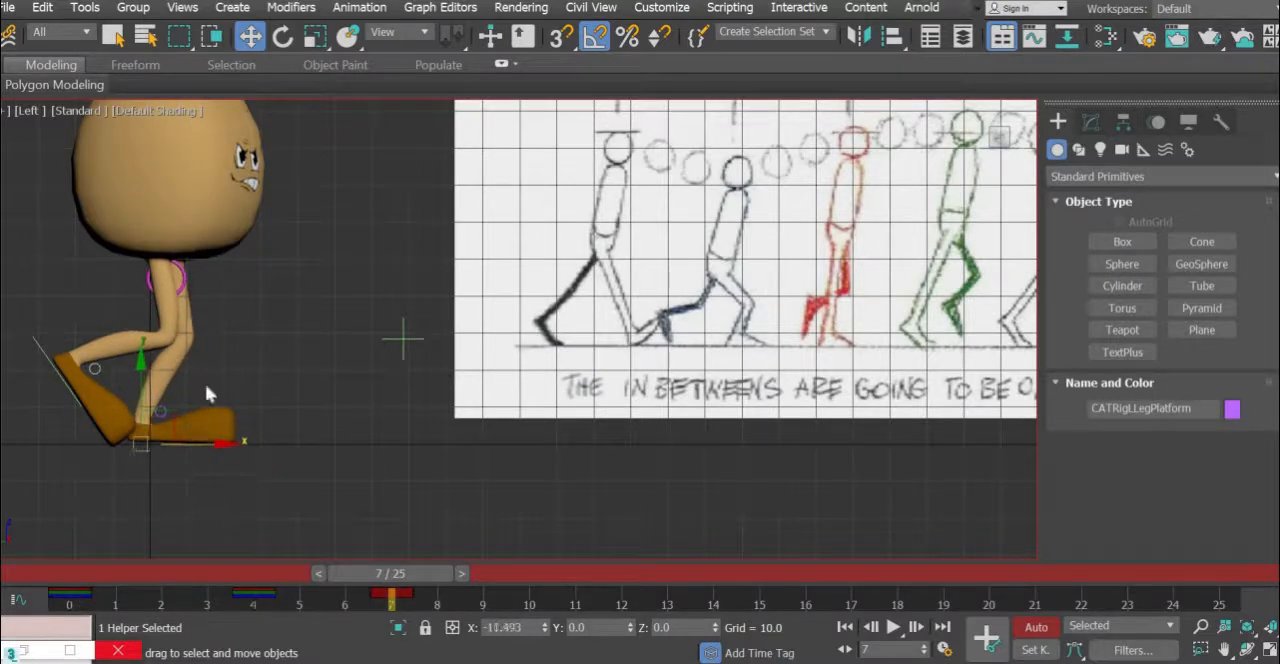
# - Raise the pelvis control slightly at frame 7, to a Z position of about 53.9
pyautogui.click(184, 276)
pyautogui.moveTo(167, 188); pyautogui.dragTo(168, 181)
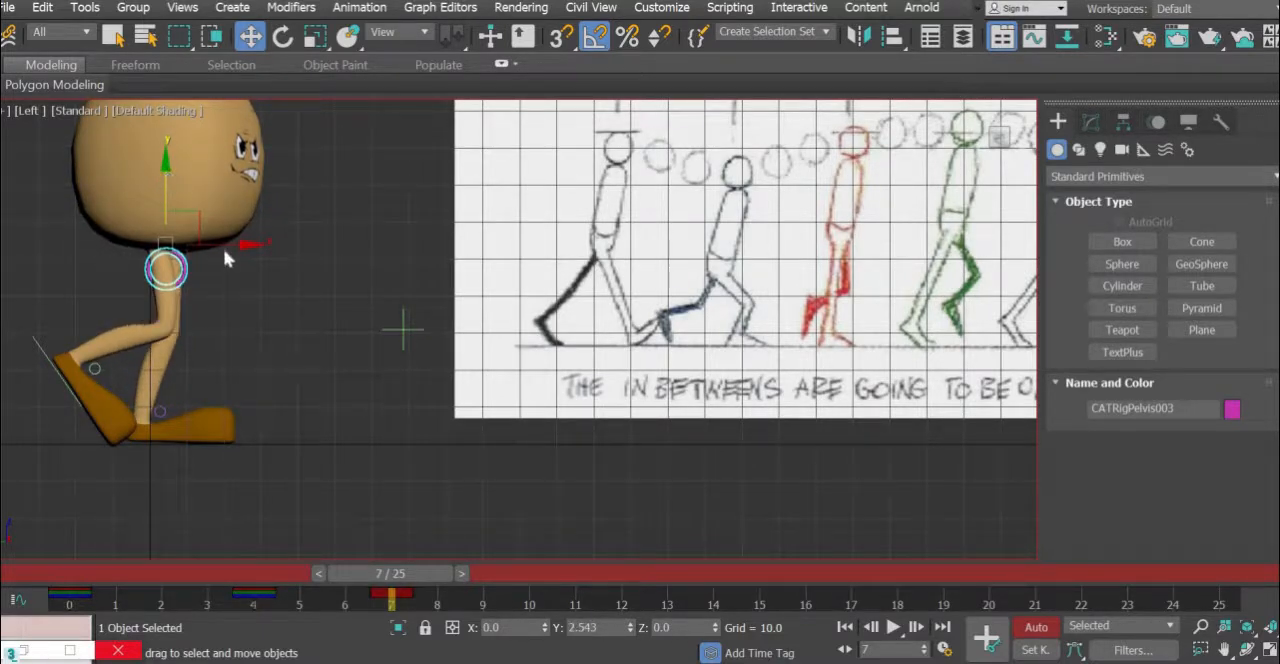
pyautogui.moveTo(224, 250); pyautogui.dragTo(224, 249)
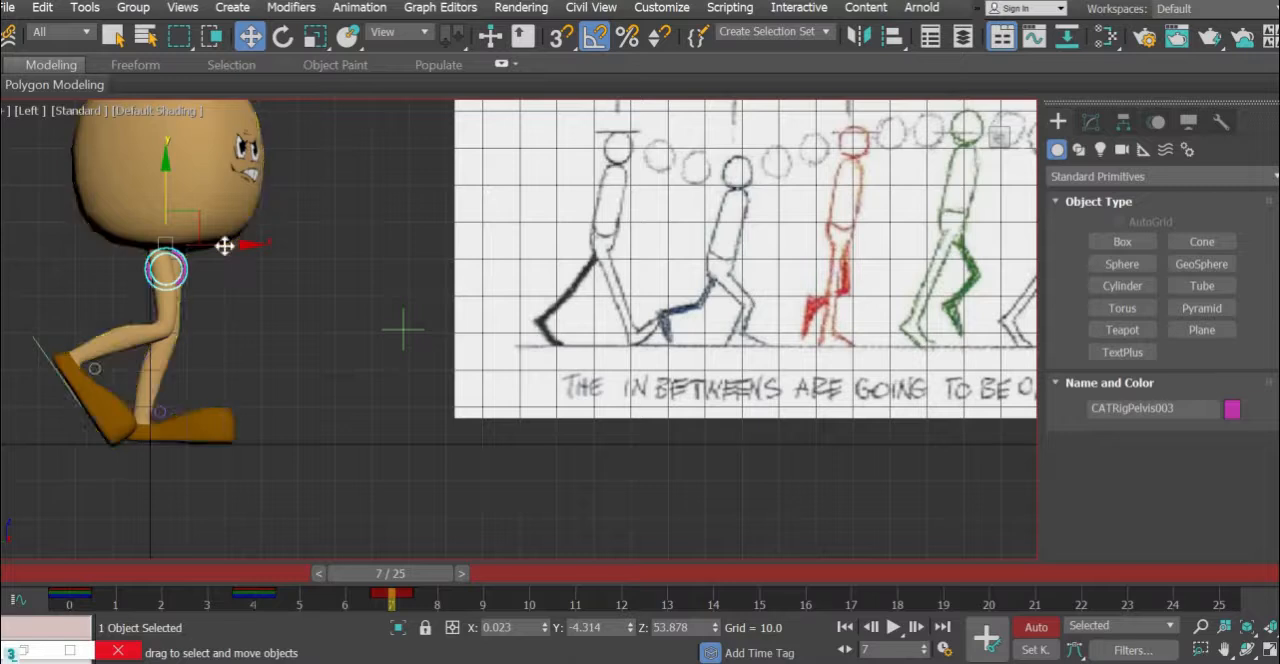
# - Rotate the right foot platform toe-down to Y rotation 0 at frame 7, then move it forward and up to about Y 10.8, Z 27.9
pyautogui.click(34, 337)
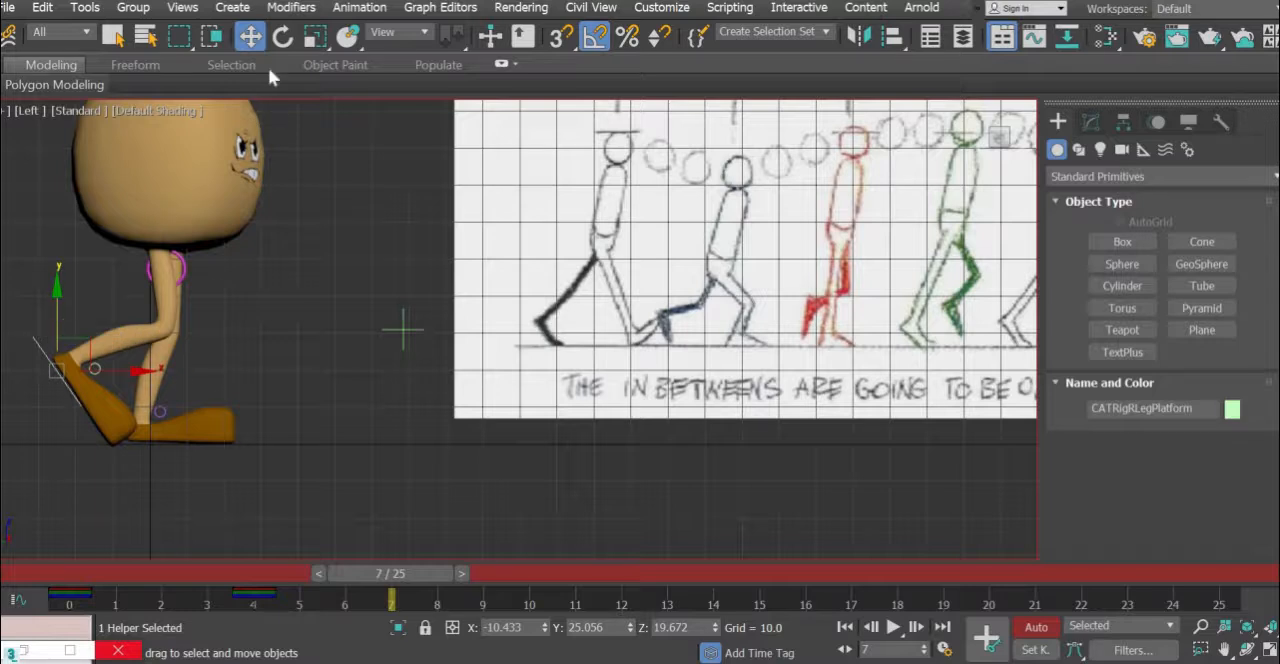
pyautogui.click(283, 38)
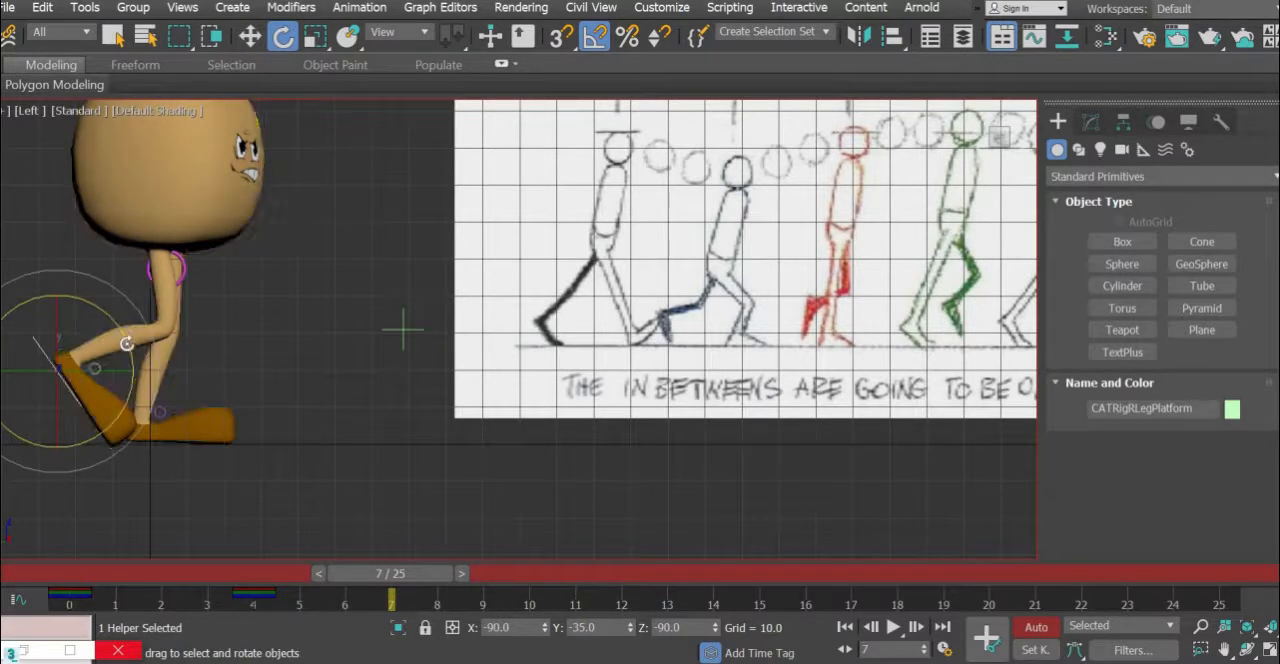
pyautogui.moveTo(124, 340); pyautogui.dragTo(127, 346)
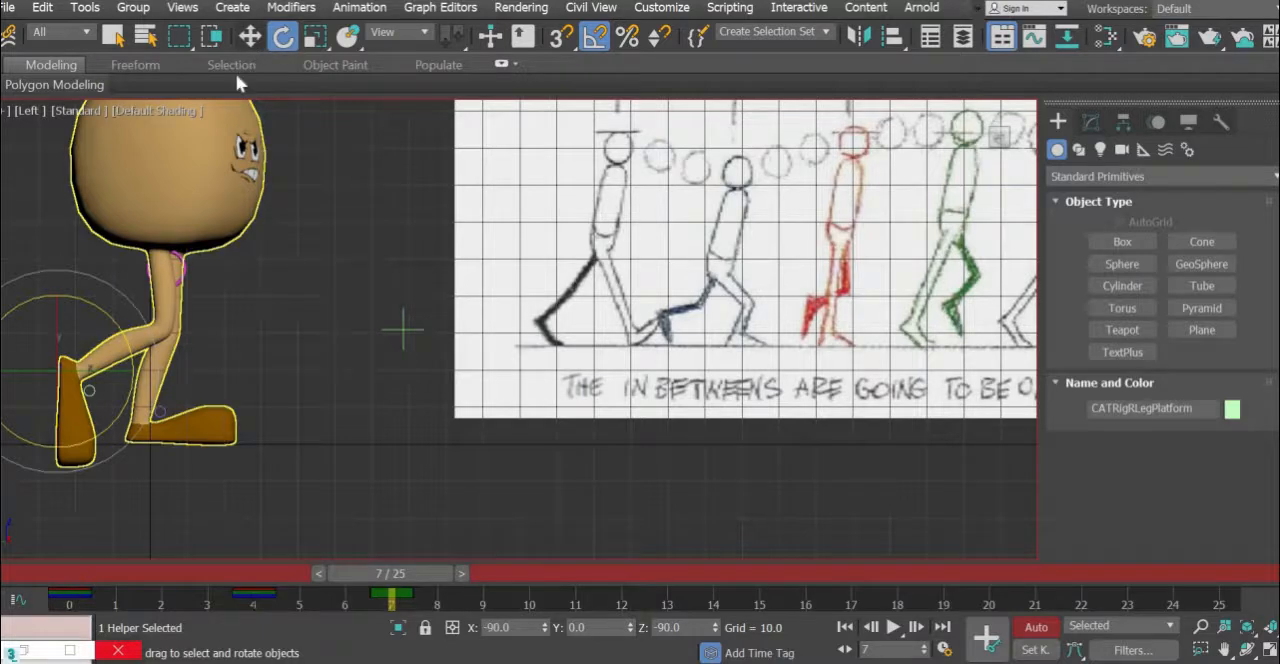
pyautogui.press('w')
pyautogui.moveTo(94, 335); pyautogui.dragTo(147, 303)
# - Display the right foot platform's motion path and look through its animation layer parameters
pyautogui.click(1157, 124)
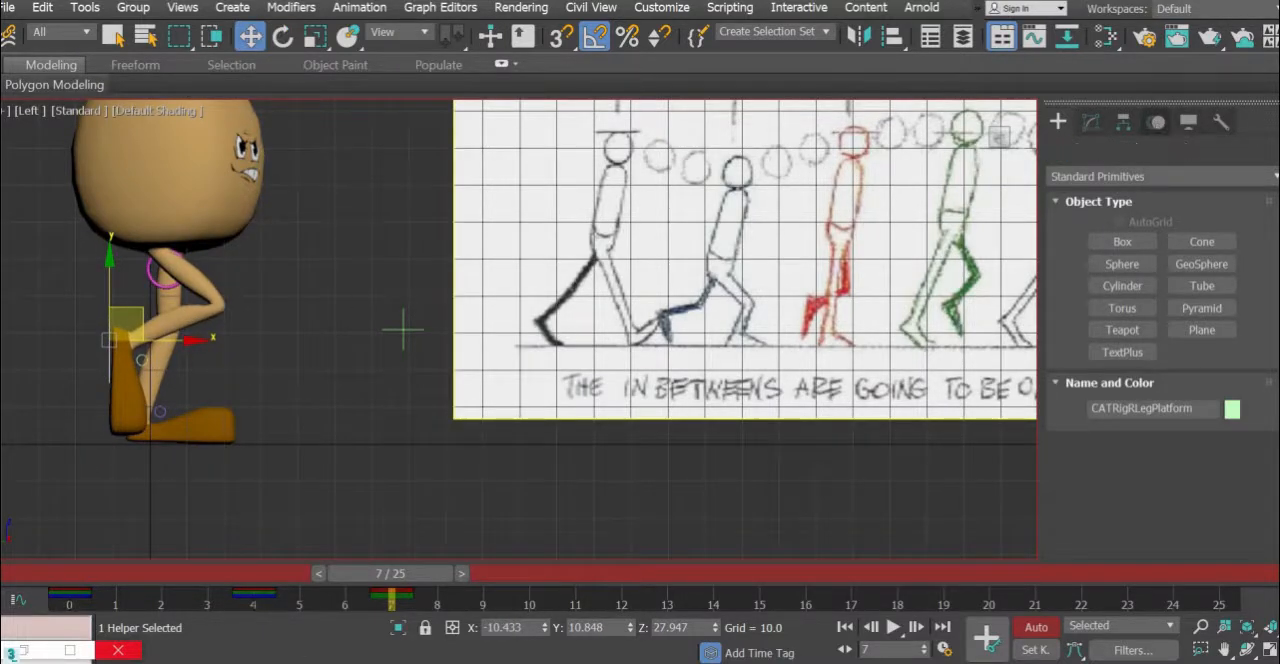
pyautogui.click(1232, 222)
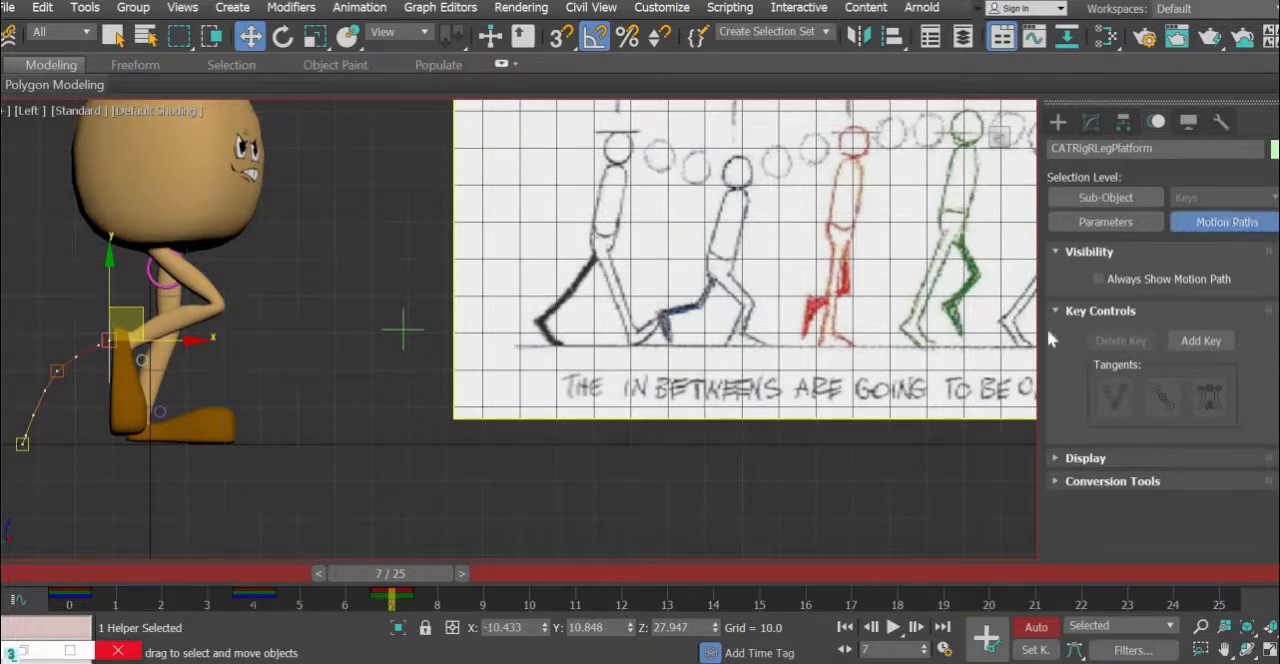
pyautogui.click(1103, 222)
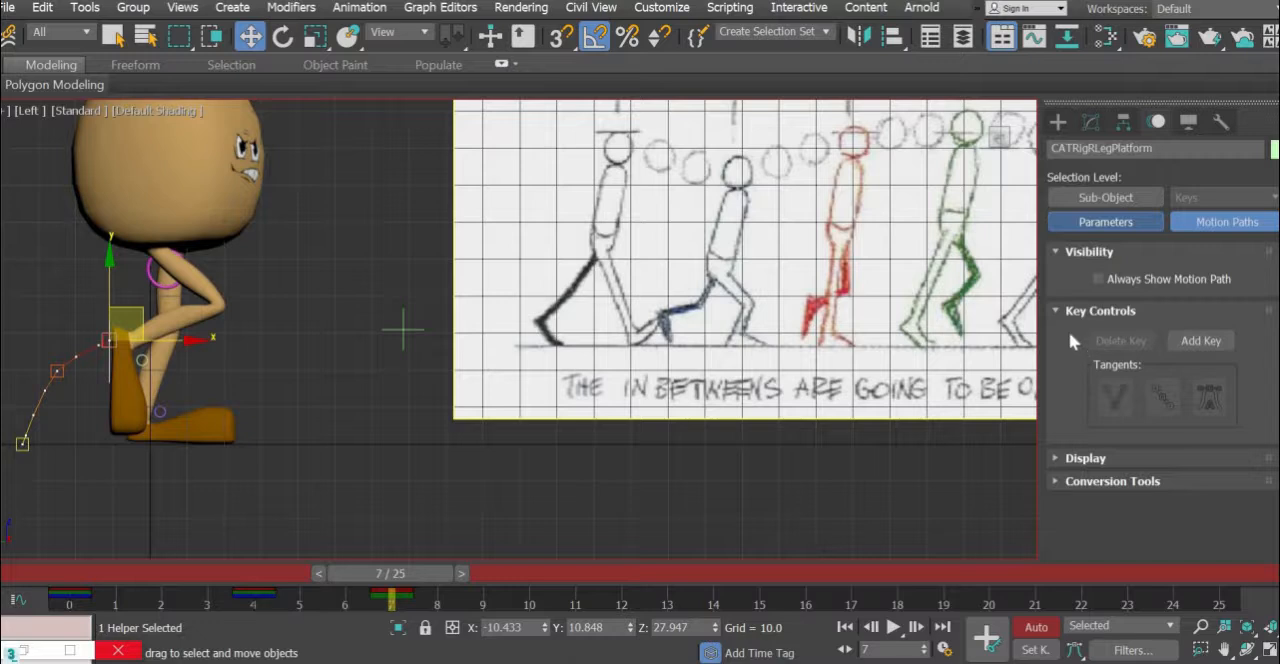
pyautogui.scroll(-10, 1054, 173)
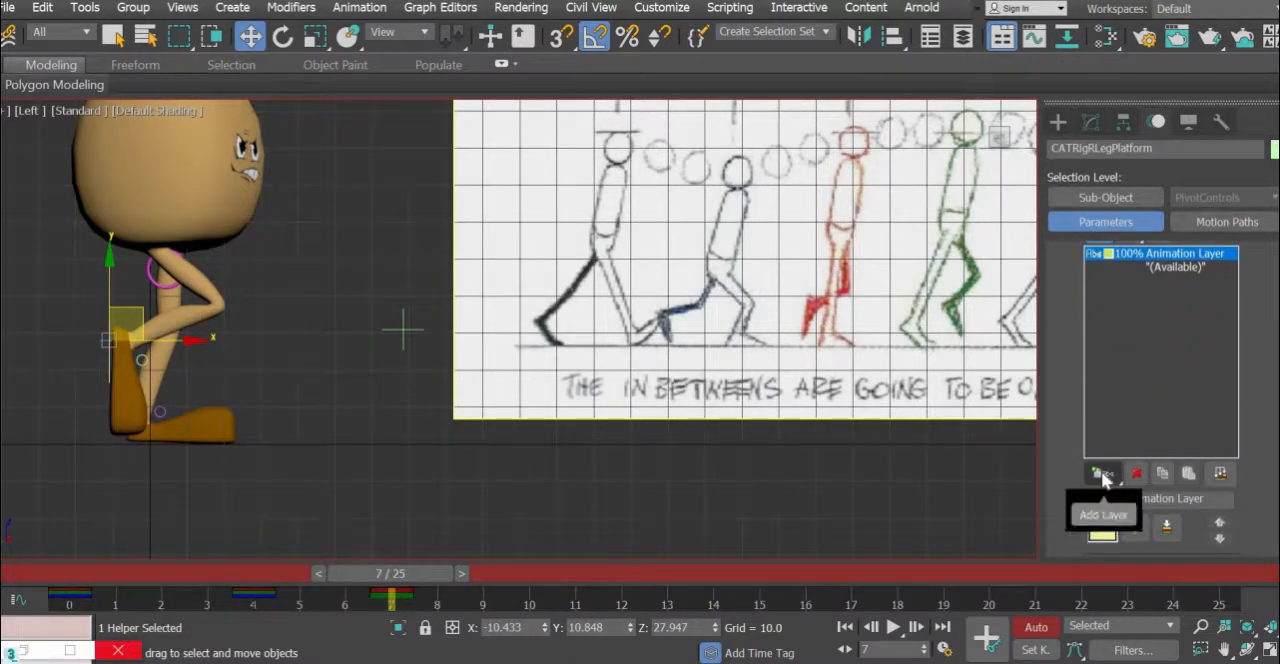
pyautogui.scroll(2, 1090, 340)
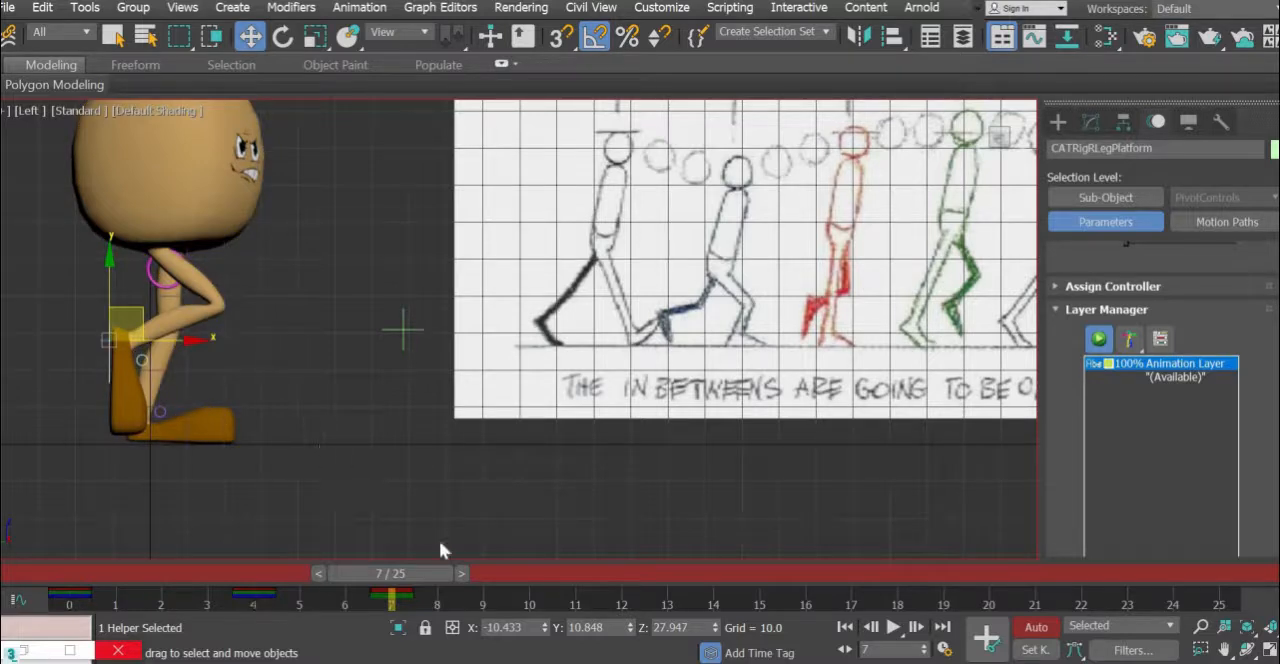
pyautogui.click(1234, 224)
# - Scrub between frames 0 and 7 to examine the motion paths and leg poses of both foot platforms
pyautogui.moveTo(173, 547); pyautogui.dragTo(180, 580, button='middle')
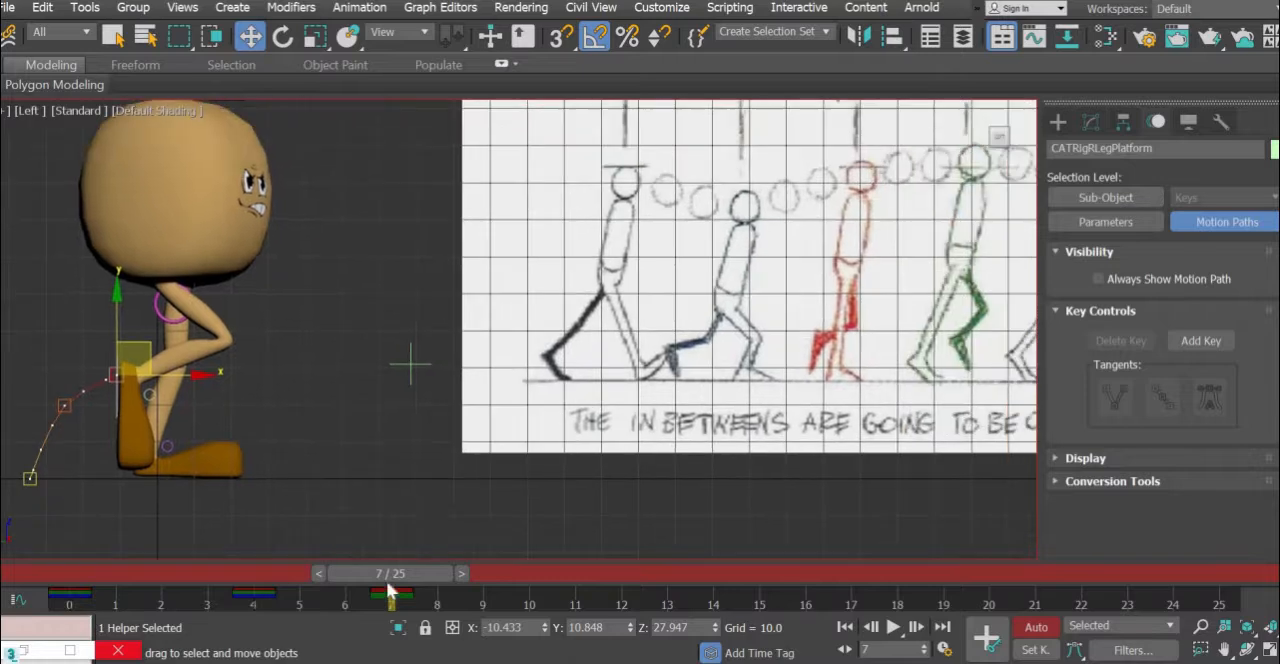
pyautogui.moveTo(256, 598); pyautogui.dragTo(321, 621)
pyautogui.press('w')
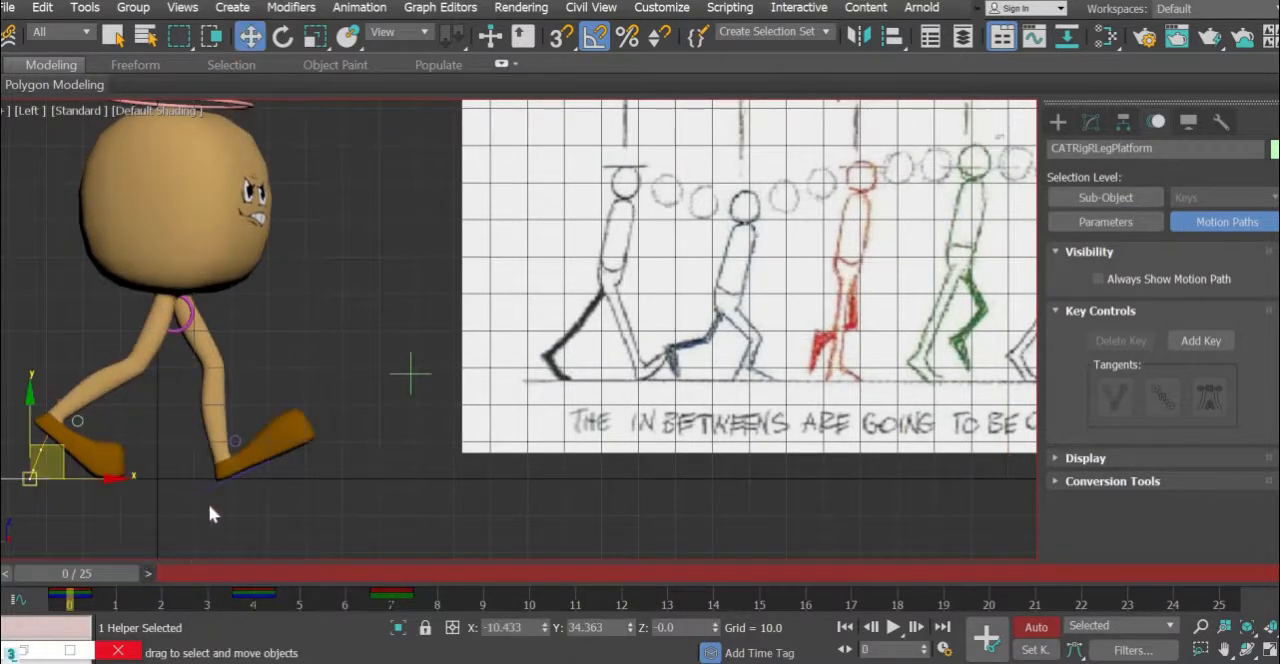
pyautogui.click(235, 470)
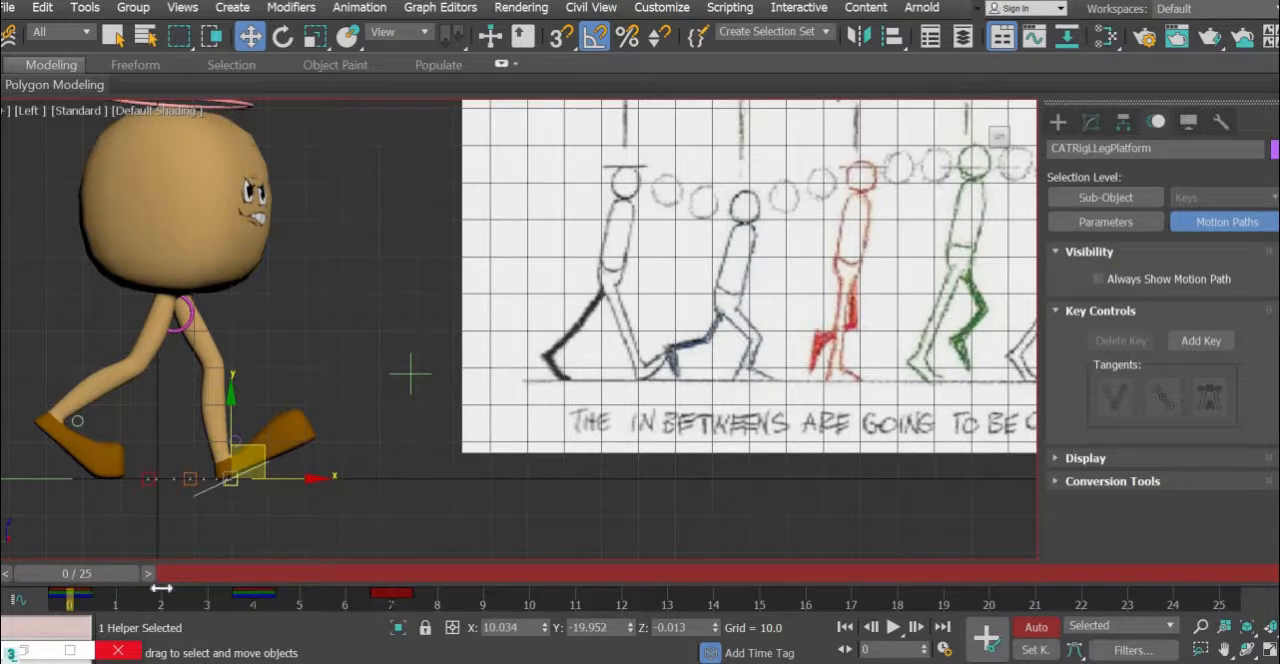
pyautogui.moveTo(161, 588); pyautogui.dragTo(404, 573)
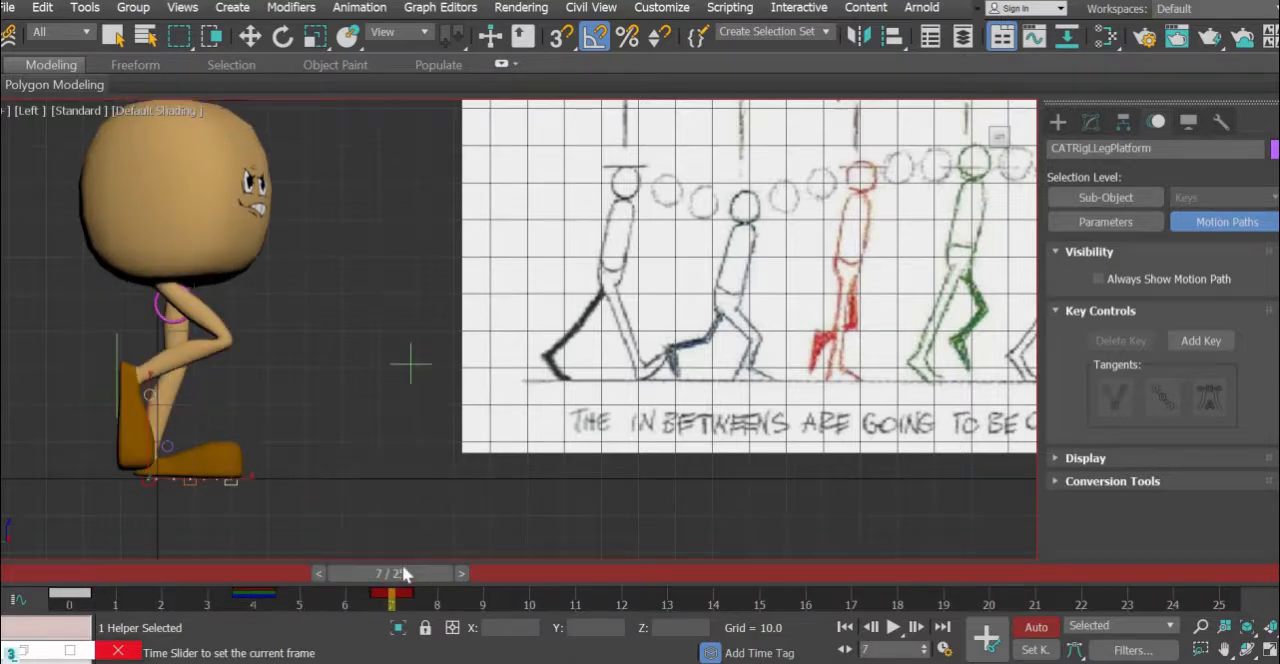
pyautogui.click(78, 580)
pyautogui.click(310, 576)
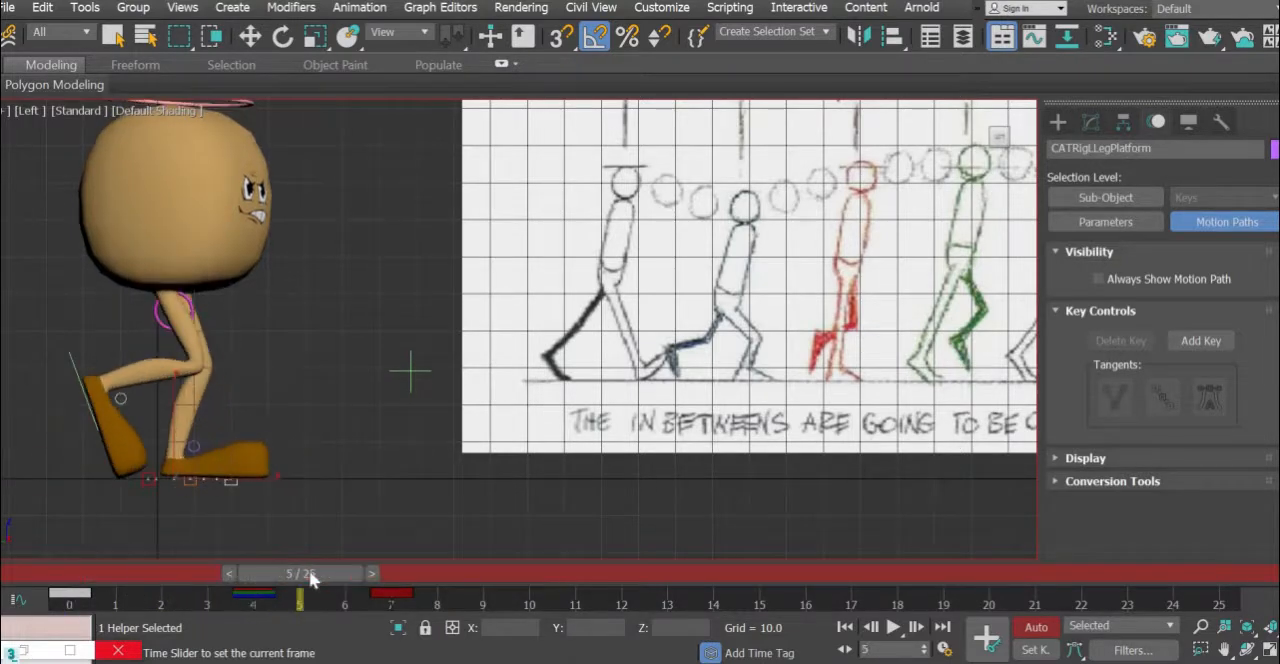
pyautogui.moveTo(285, 580); pyautogui.dragTo(279, 573)
pyautogui.press('w')
# - Lower the pelvis control by about 4.2 units at frame 4 to deepen the down pose
pyautogui.click(193, 314)
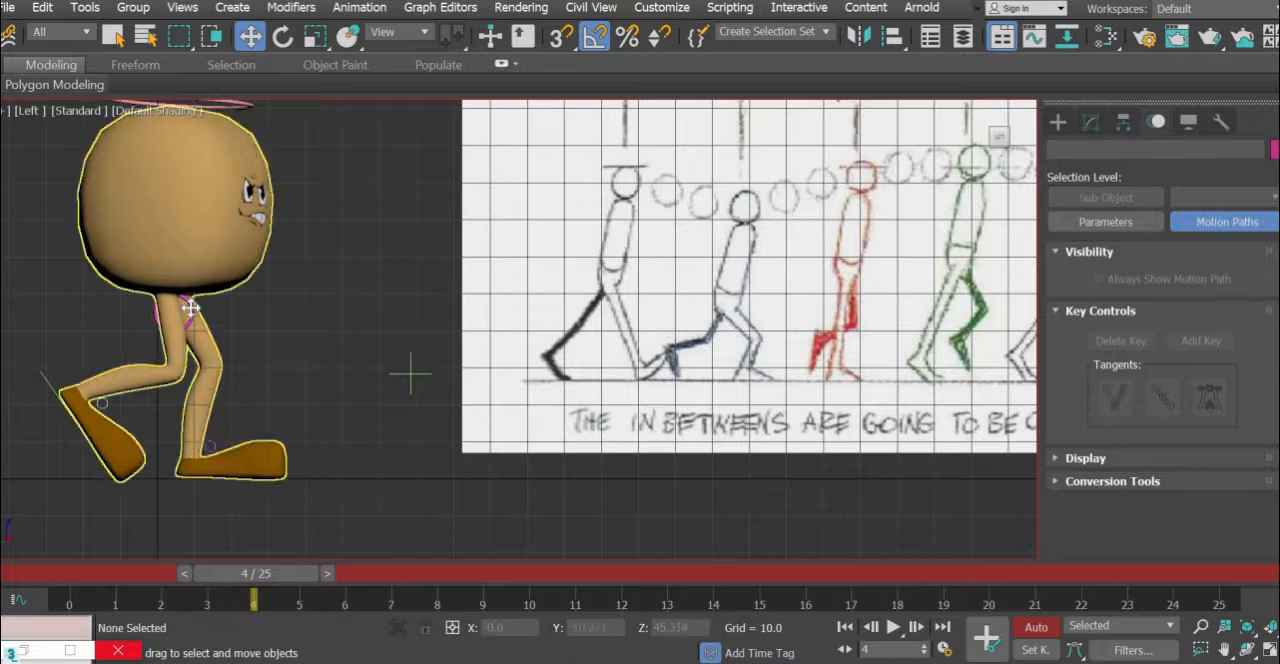
pyautogui.click(186, 304)
pyautogui.moveTo(168, 240); pyautogui.dragTo(168, 256)
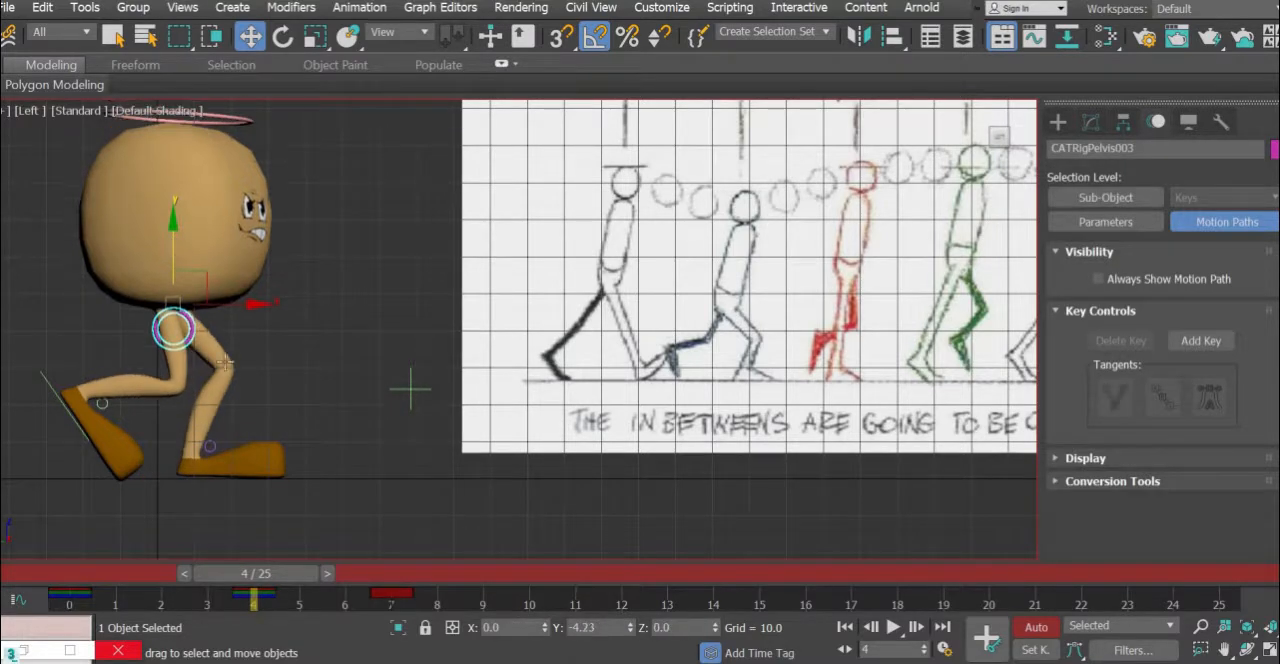
# - Return to frame 7 and key all controls of the bones selection set for the passing pose
pyautogui.moveTo(289, 577); pyautogui.dragTo(438, 622)
pyautogui.press('w')
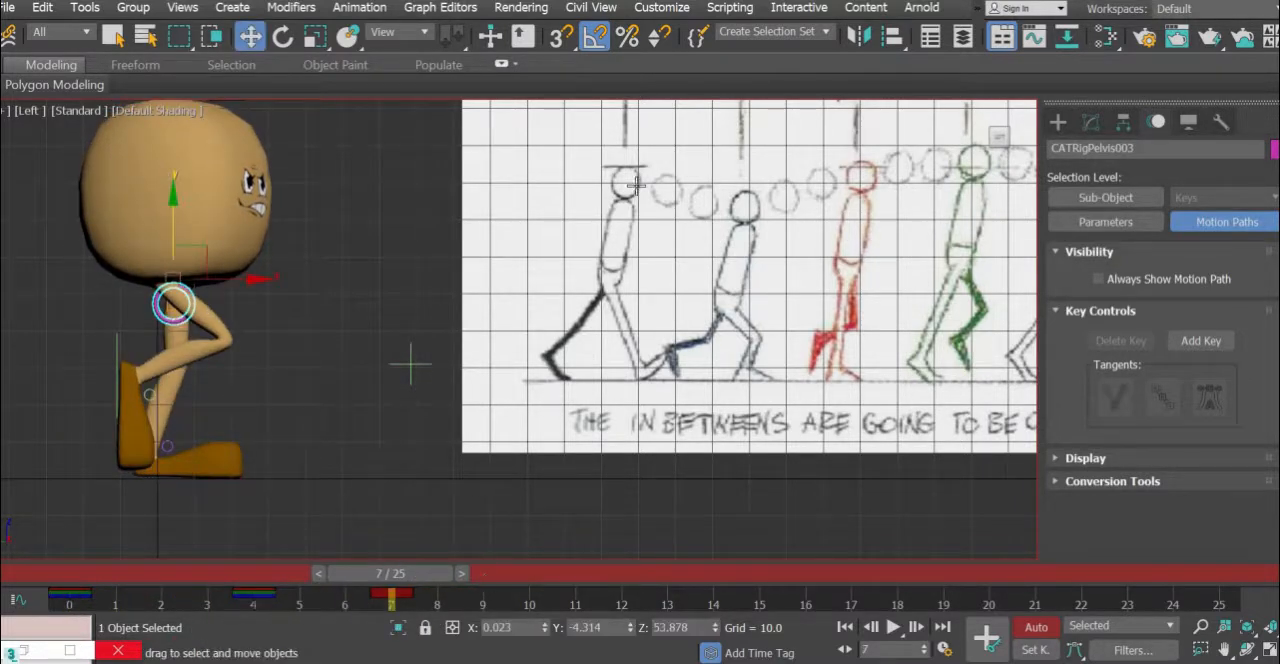
pyautogui.click(825, 32)
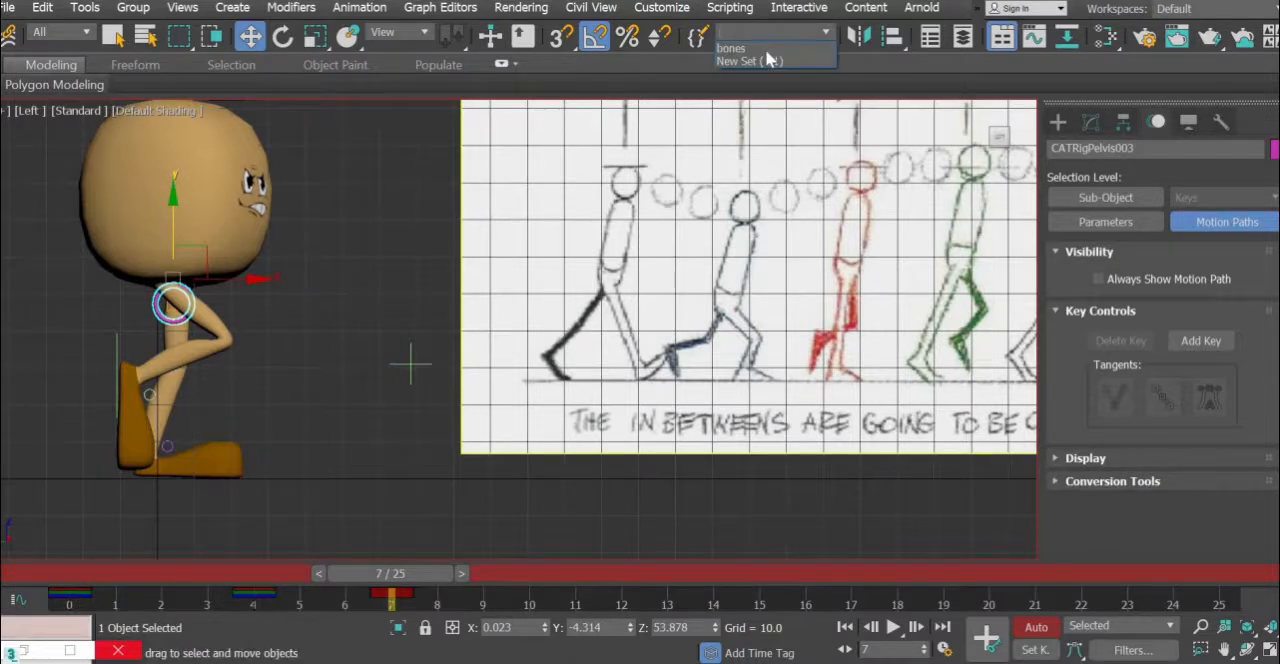
pyautogui.click(755, 48)
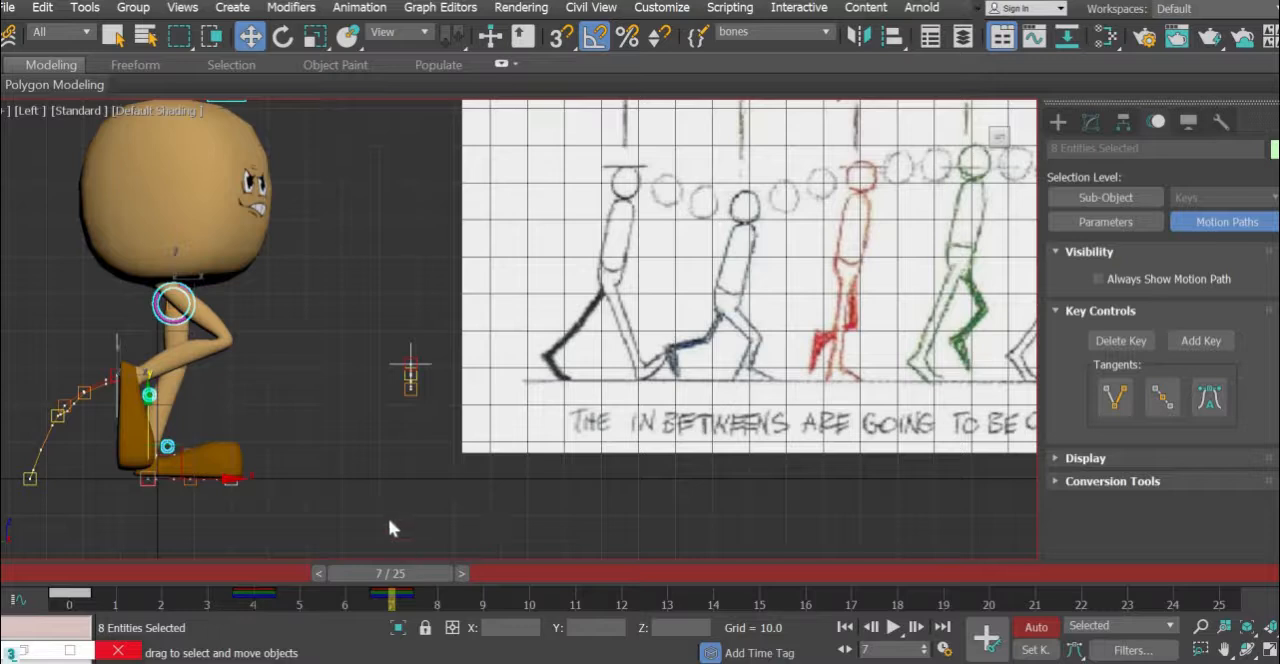
pyautogui.click(139, 418)
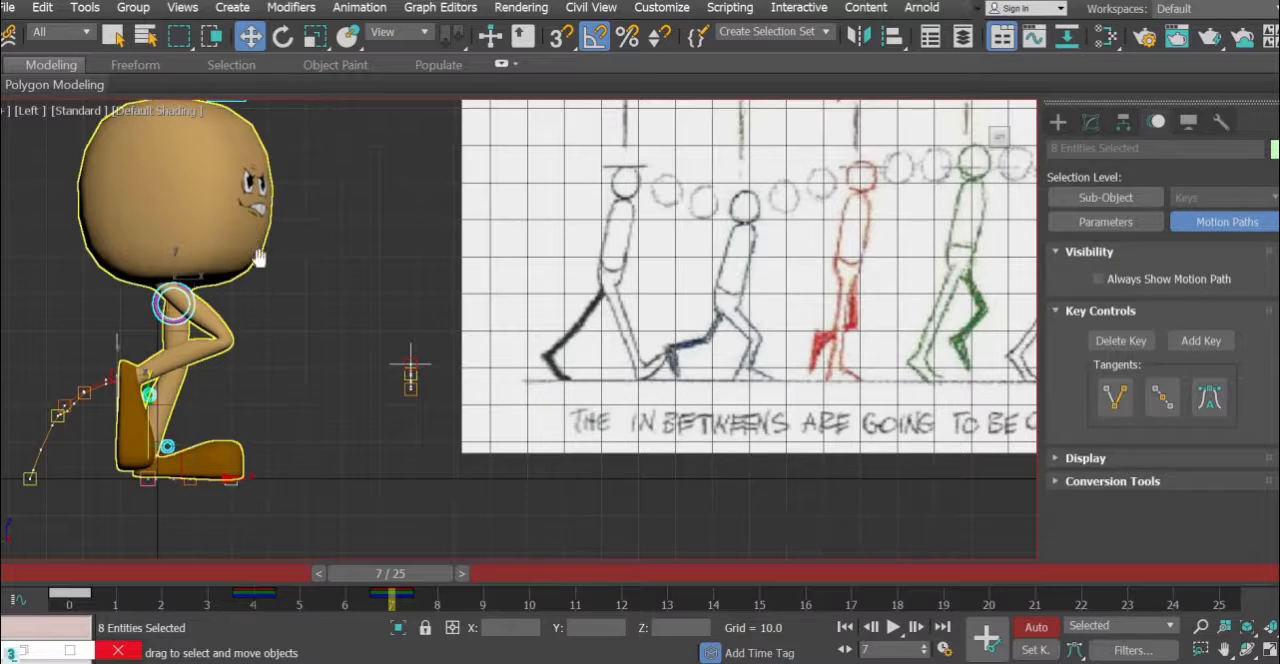
# - Rotate the ring control above the head slightly at frame 7 to adjust the upper body's tilt
pyautogui.moveTo(259, 258); pyautogui.dragTo(264, 296, button='middle')
pyautogui.click(250, 130)
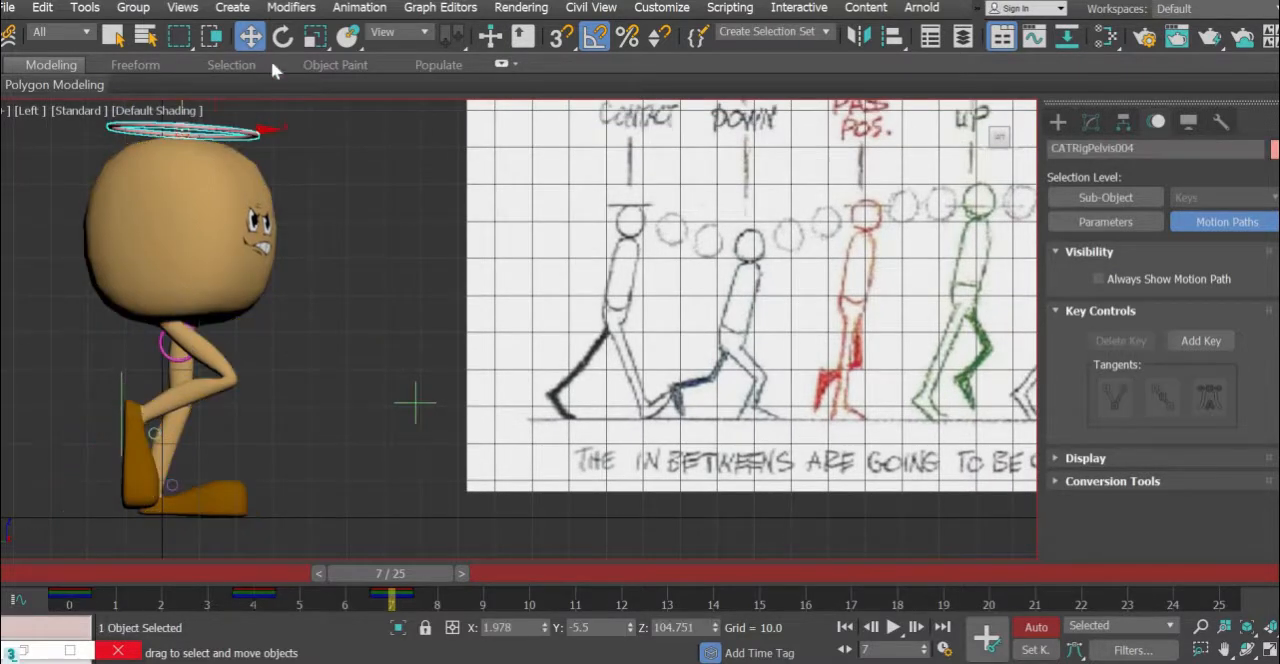
pyautogui.click(284, 37)
pyautogui.moveTo(241, 129); pyautogui.dragTo(207, 153)
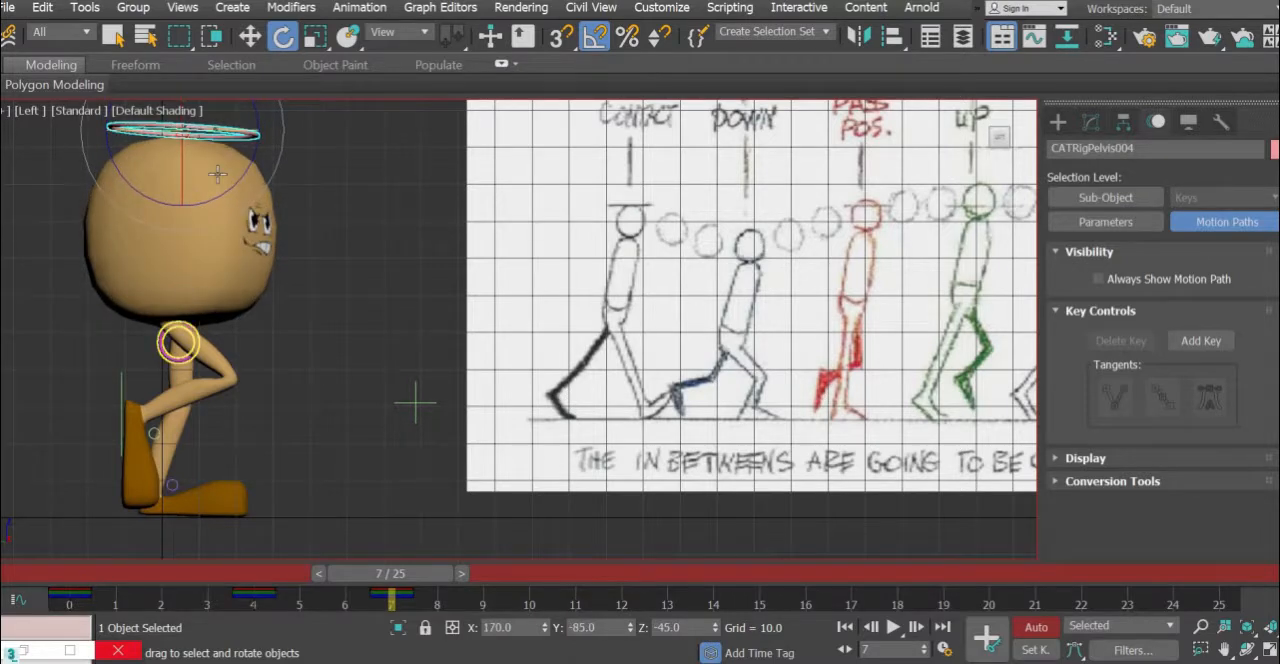
# - Move the pelvis control backward at frame 7 to about Y 1.5, Z 53.7, and check the motion by scrubbing the frames before it
pyautogui.click(164, 350)
pyautogui.click(250, 37)
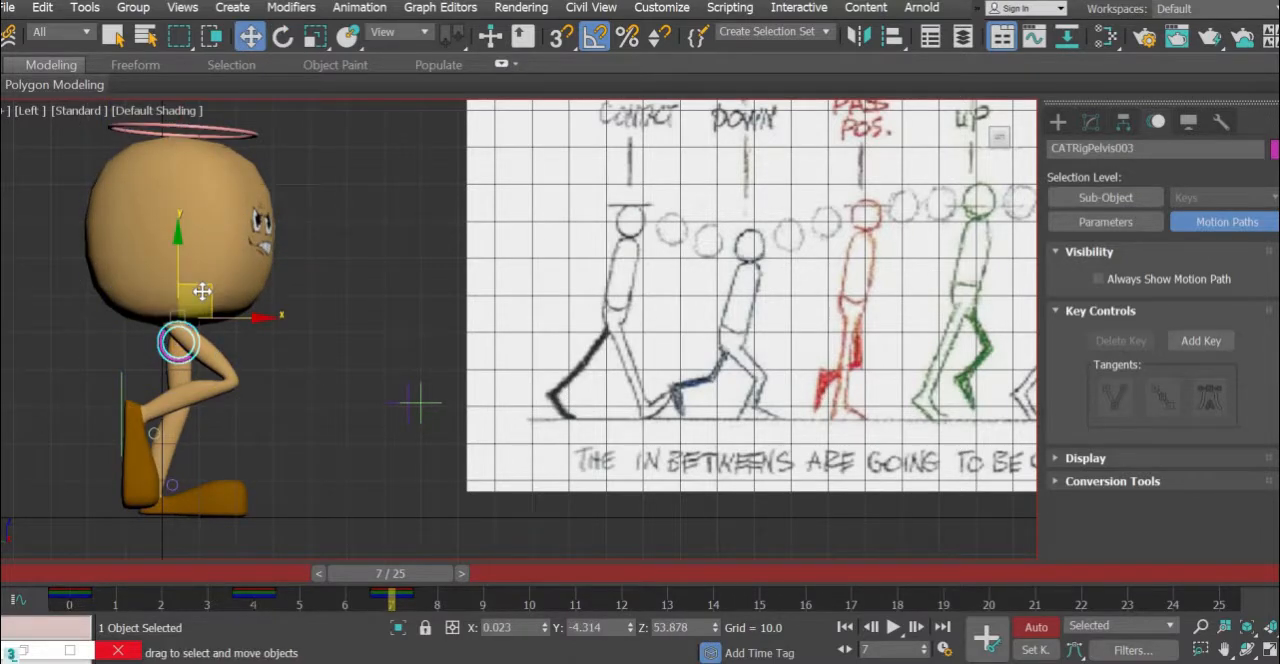
pyautogui.moveTo(199, 298); pyautogui.dragTo(196, 294)
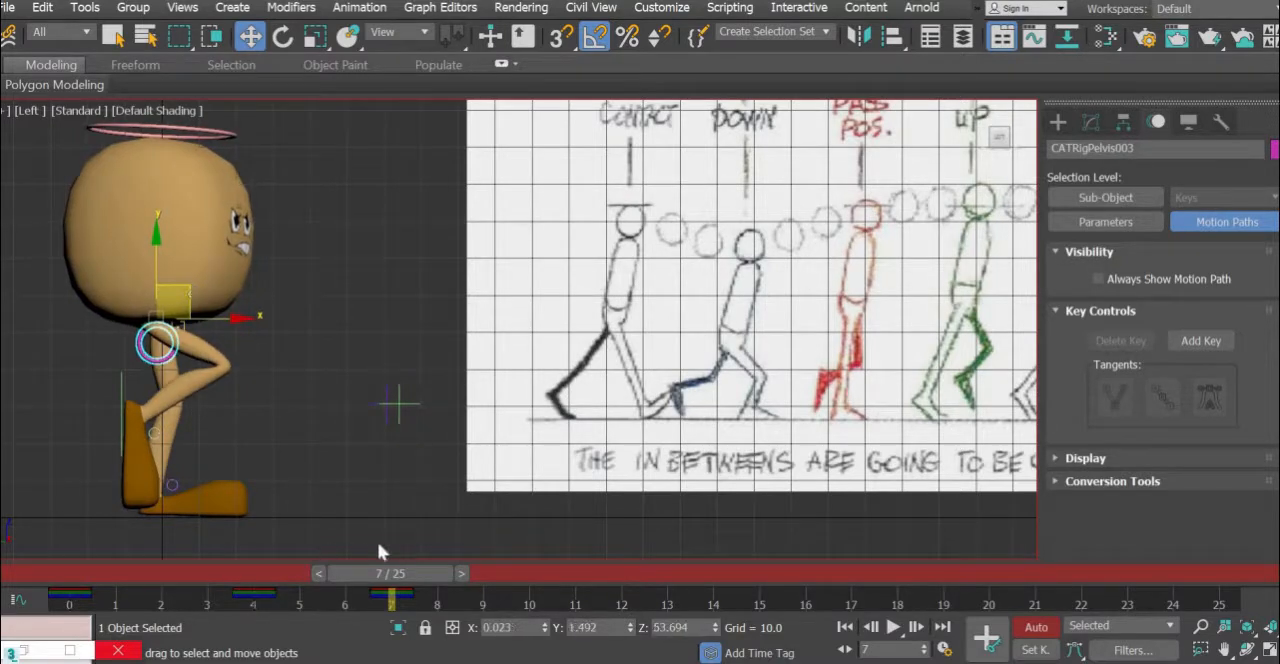
pyautogui.moveTo(298, 587); pyautogui.dragTo(390, 593)
pyautogui.moveTo(307, 610); pyautogui.dragTo(395, 630)
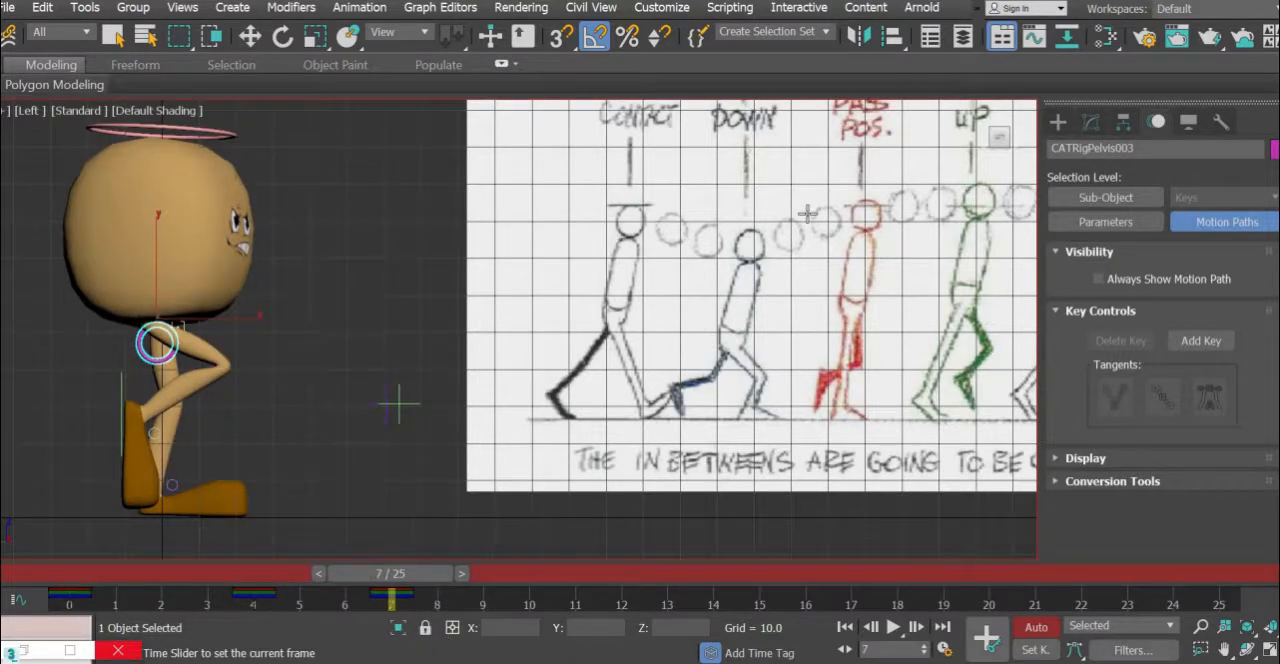
pyautogui.press('w')
# - Go to frame 10 and move the right foot platform forward to about Y -7.6 for the up pose
pyautogui.moveTo(808, 214); pyautogui.dragTo(763, 264, button='middle')
pyautogui.scroll(-2, 777, 232)
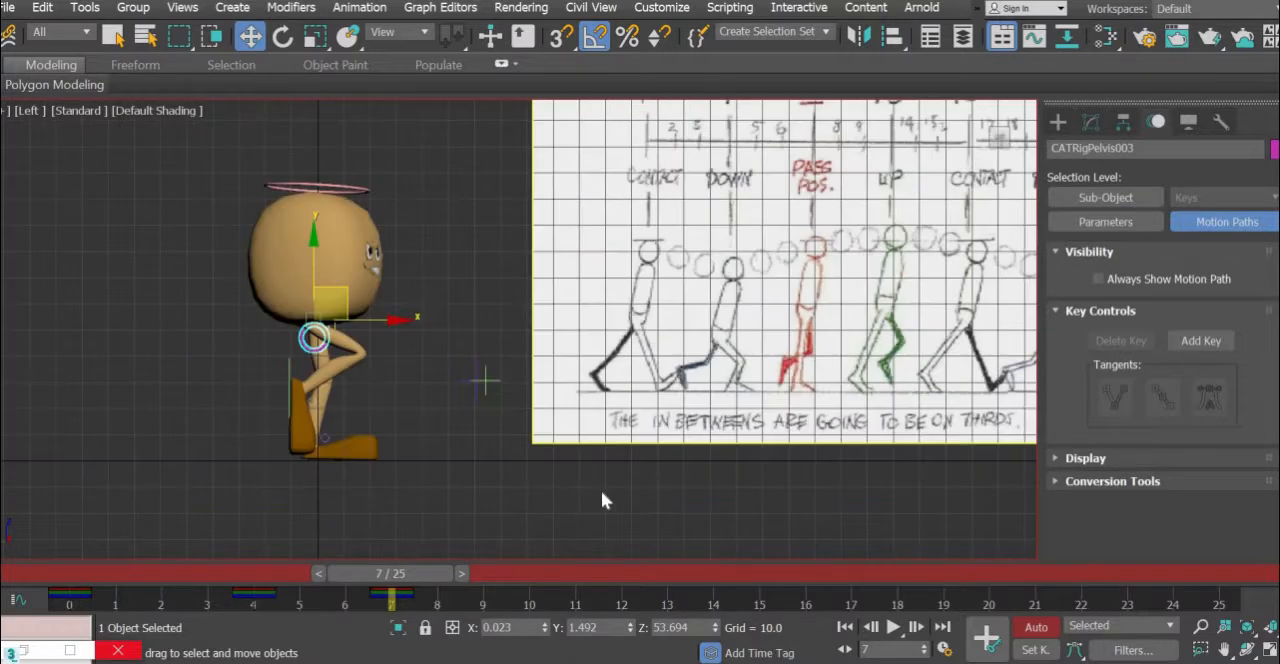
pyautogui.moveTo(569, 575); pyautogui.dragTo(553, 545)
pyautogui.moveTo(457, 387); pyautogui.dragTo(284, 418, button='middle')
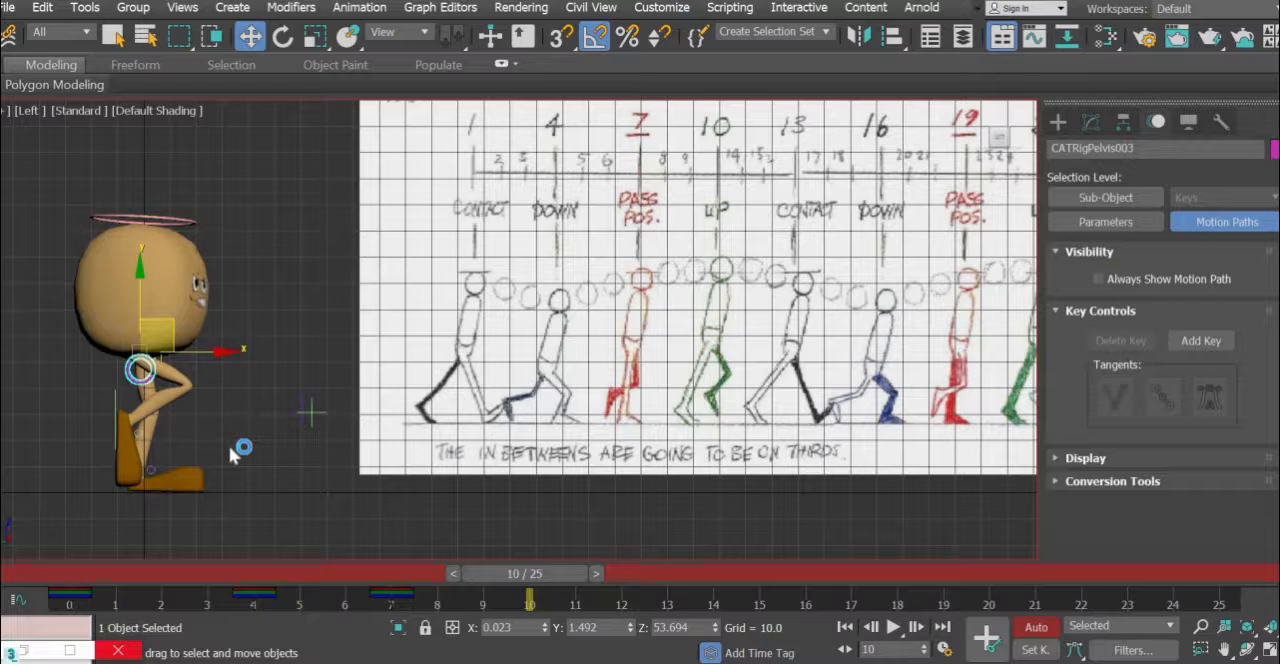
pyautogui.moveTo(229, 446); pyautogui.dragTo(249, 419, button='middle')
pyautogui.scroll(2, 250, 422)
pyautogui.moveTo(221, 475)
pyautogui.mouseDown(button='middle')
pyautogui.moveTo(273, 466)
pyautogui.moveTo(214, 464)
pyautogui.mouseUp(button='middle')
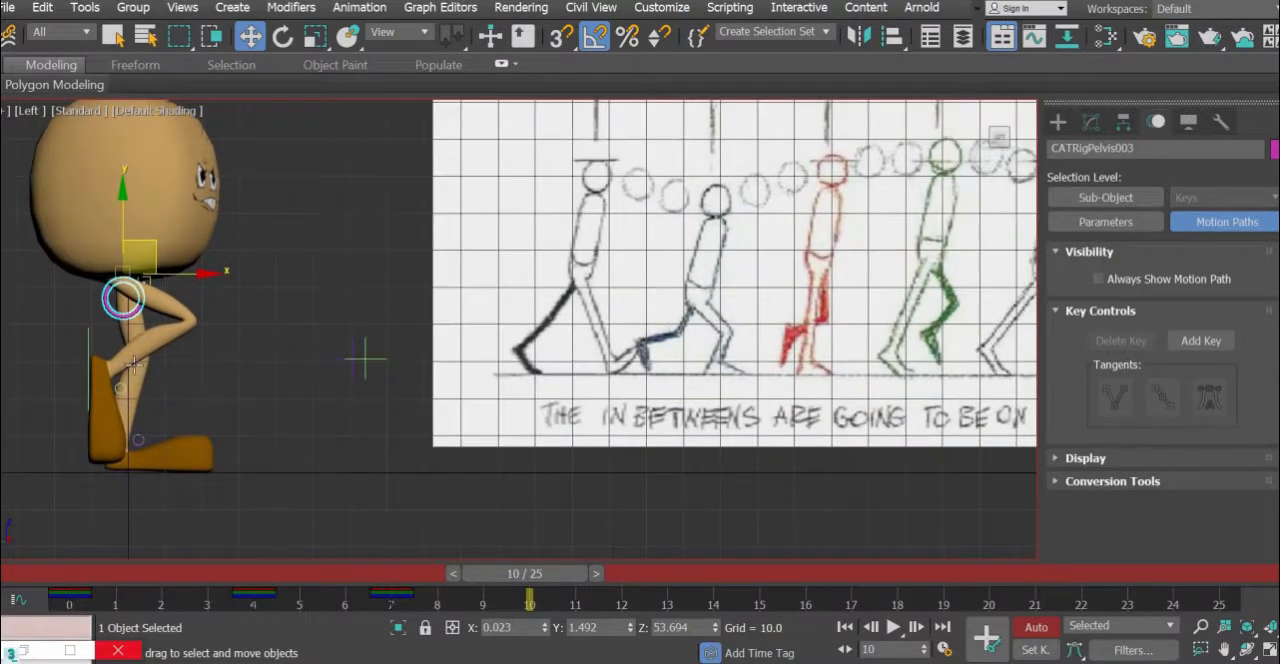
pyautogui.click(89, 337)
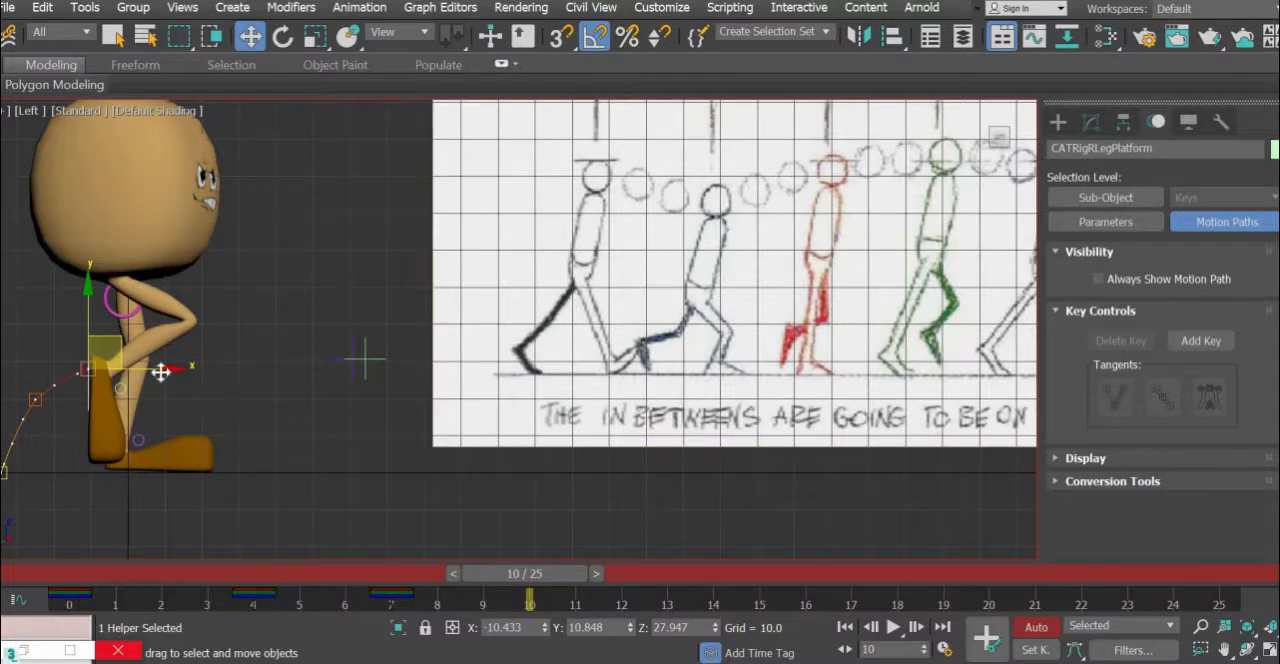
pyautogui.moveTo(163, 367); pyautogui.dragTo(231, 363)
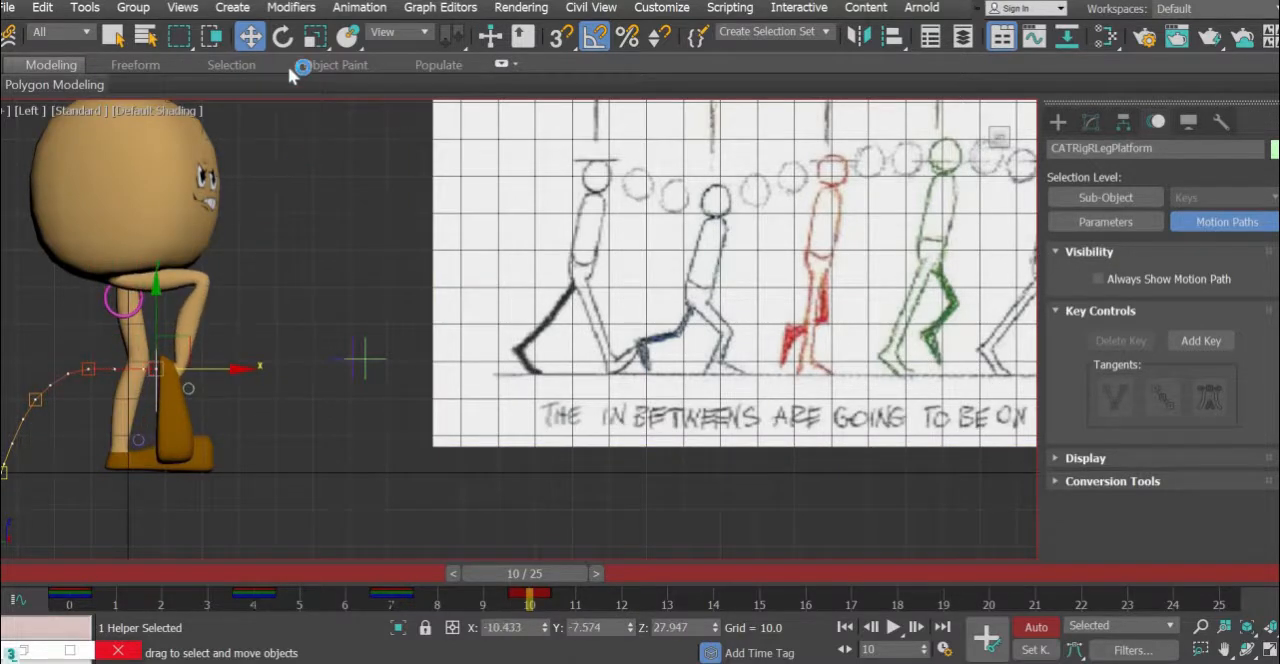
# - Tilt the right foot platform toes-down to Y -55 degrees at frame 10 and move it to about Y -14.2, Z 16.6
pyautogui.press('e')
pyautogui.moveTo(204, 298); pyautogui.dragTo(247, 199)
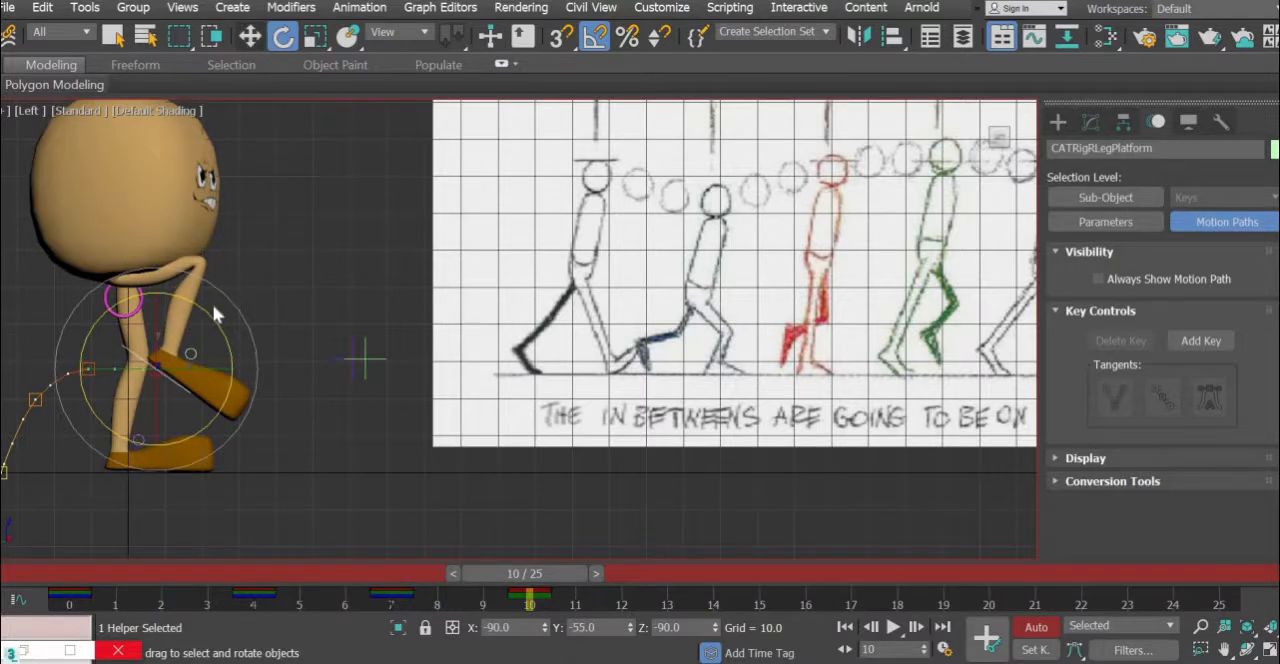
pyautogui.press('w')
pyautogui.moveTo(197, 353); pyautogui.dragTo(211, 377)
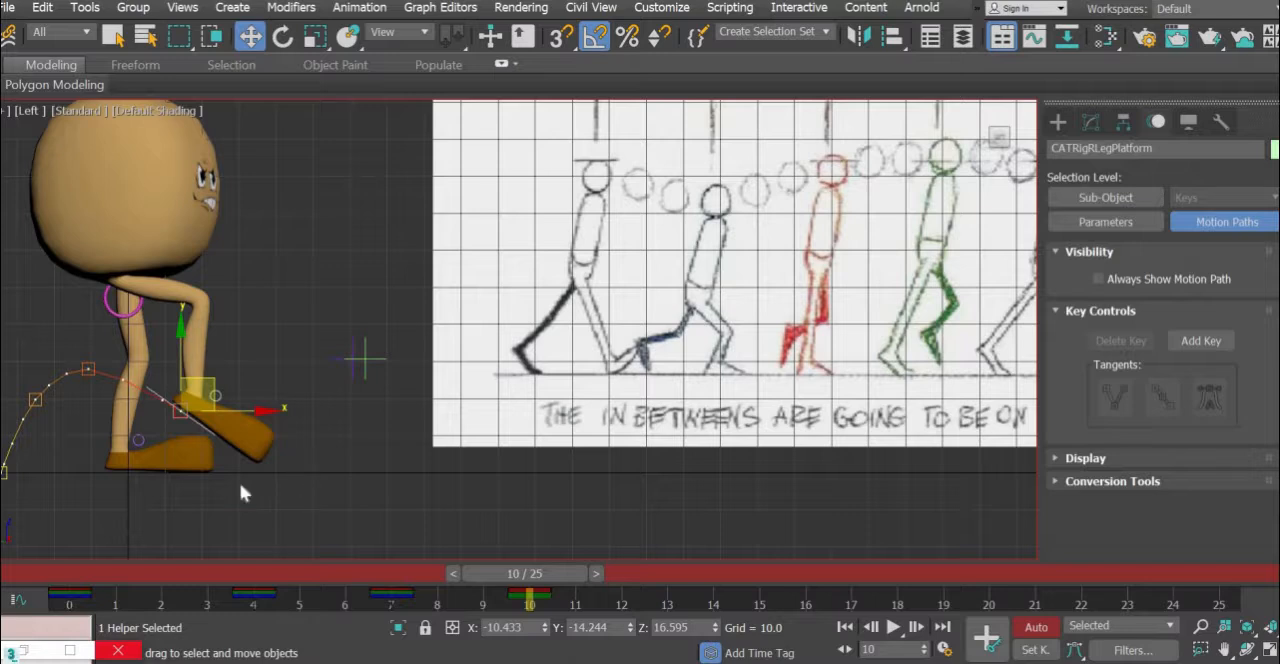
# - Move the left foot platform backward along the ground to about Y 20.2 at frame 10
pyautogui.moveTo(240, 486); pyautogui.dragTo(296, 480, button='middle')
pyautogui.click(155, 467)
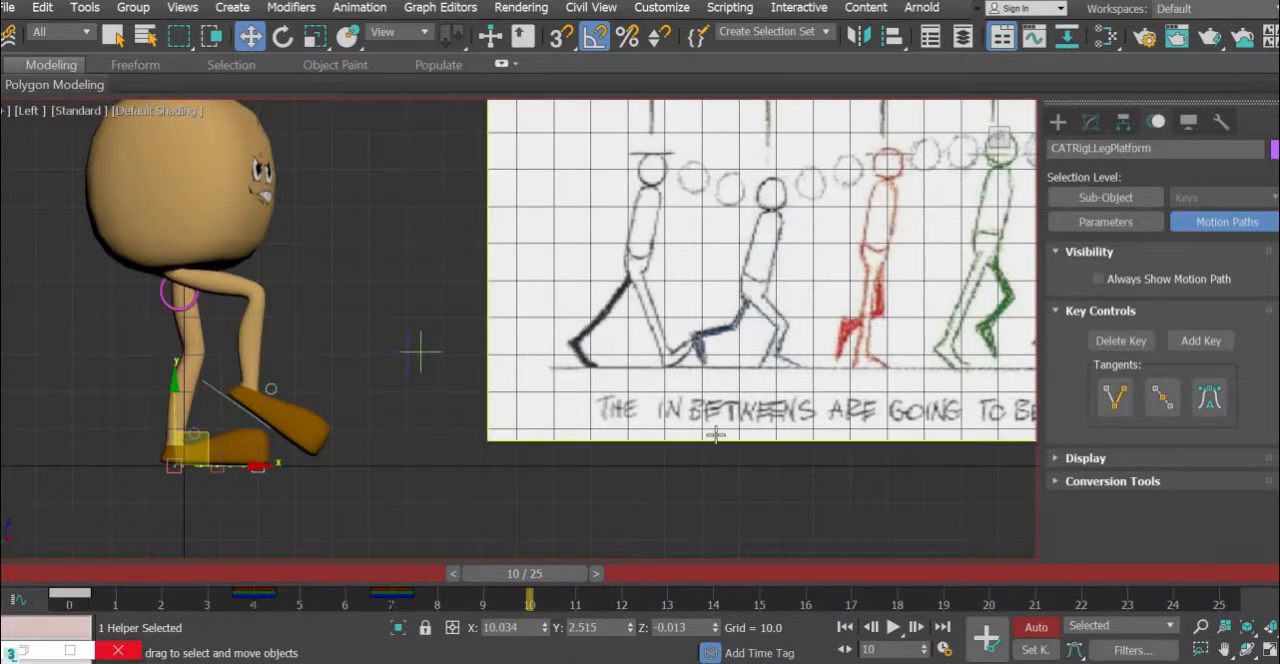
pyautogui.moveTo(257, 467); pyautogui.dragTo(192, 471)
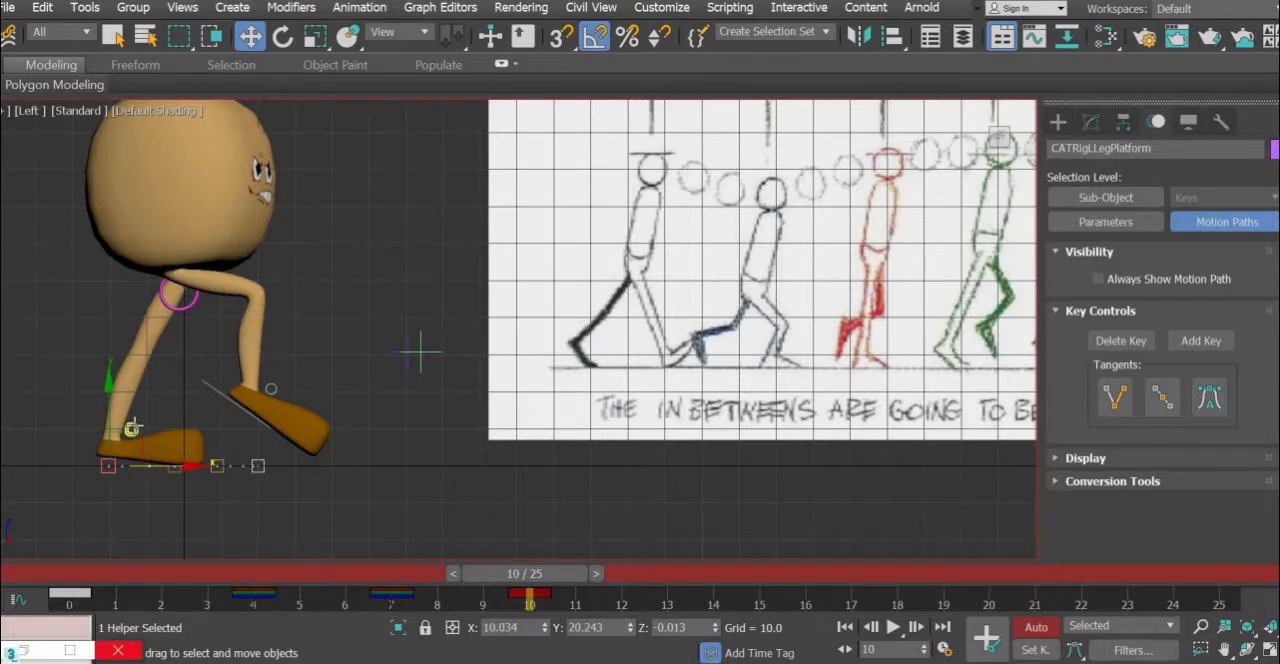
pyautogui.moveTo(692, 413); pyautogui.dragTo(497, 430, button='middle')
pyautogui.moveTo(389, 428); pyautogui.dragTo(707, 365, button='middle')
# - Rotate the left ankle control about 15 degrees at frame 10 to lift the heel off the ground
pyautogui.click(147, 379)
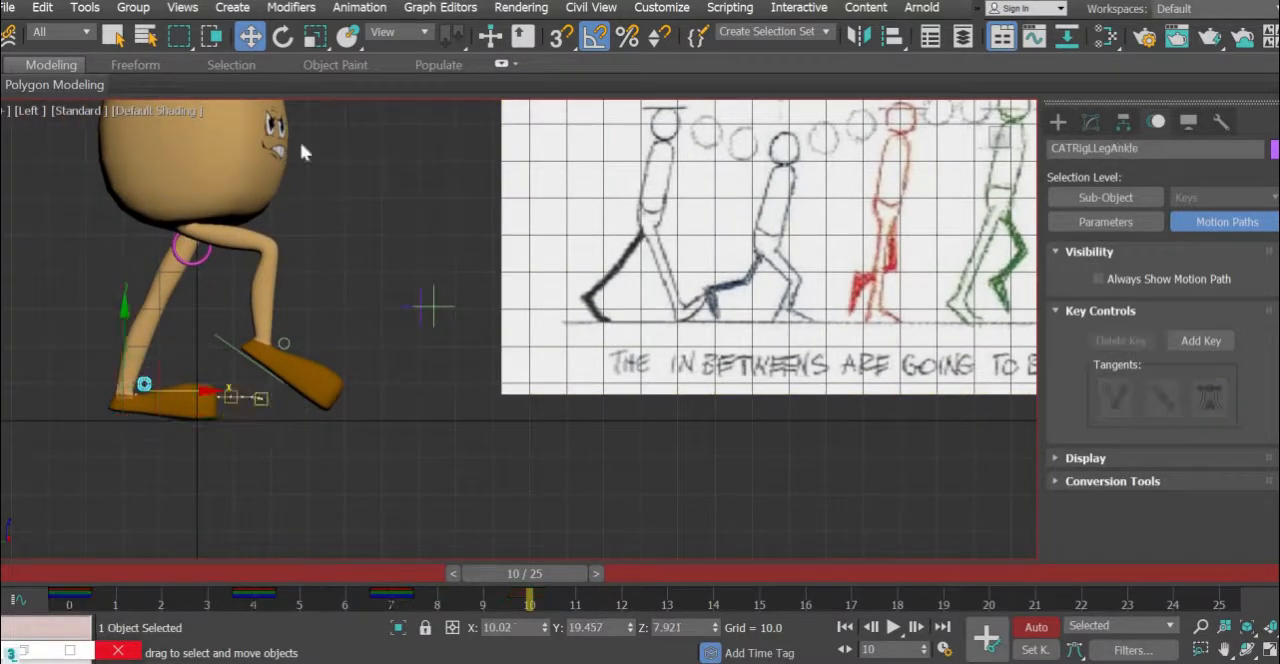
pyautogui.press('e')
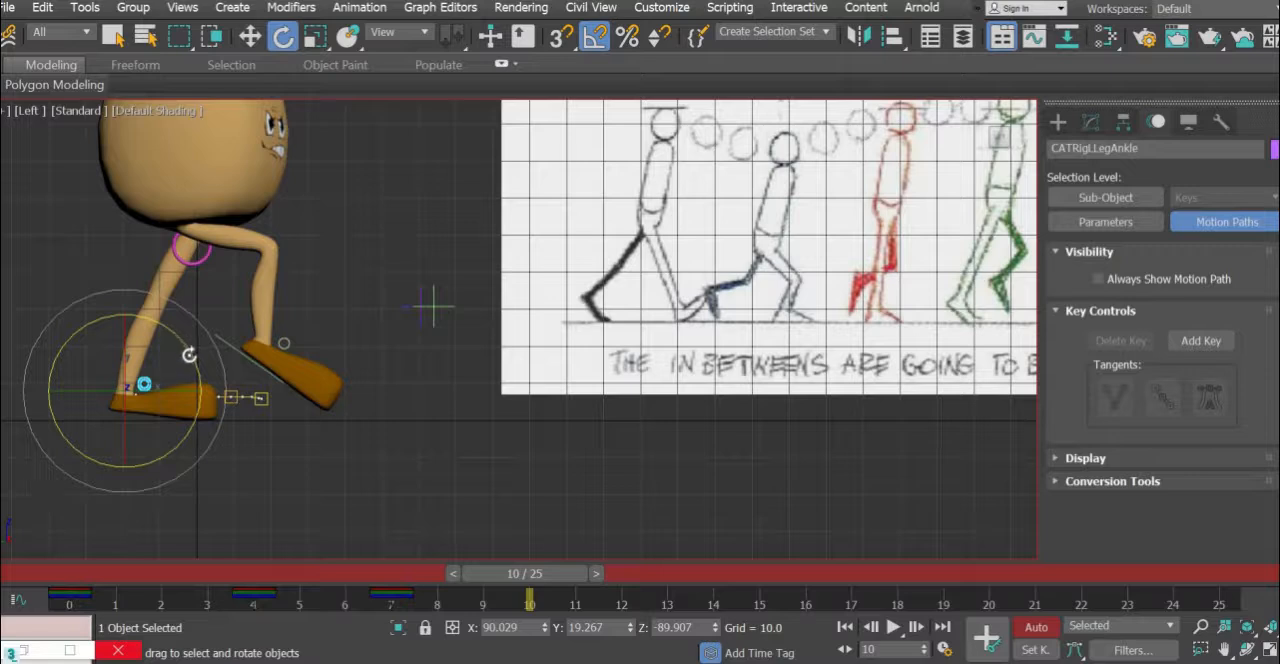
pyautogui.moveTo(189, 355); pyautogui.dragTo(187, 352)
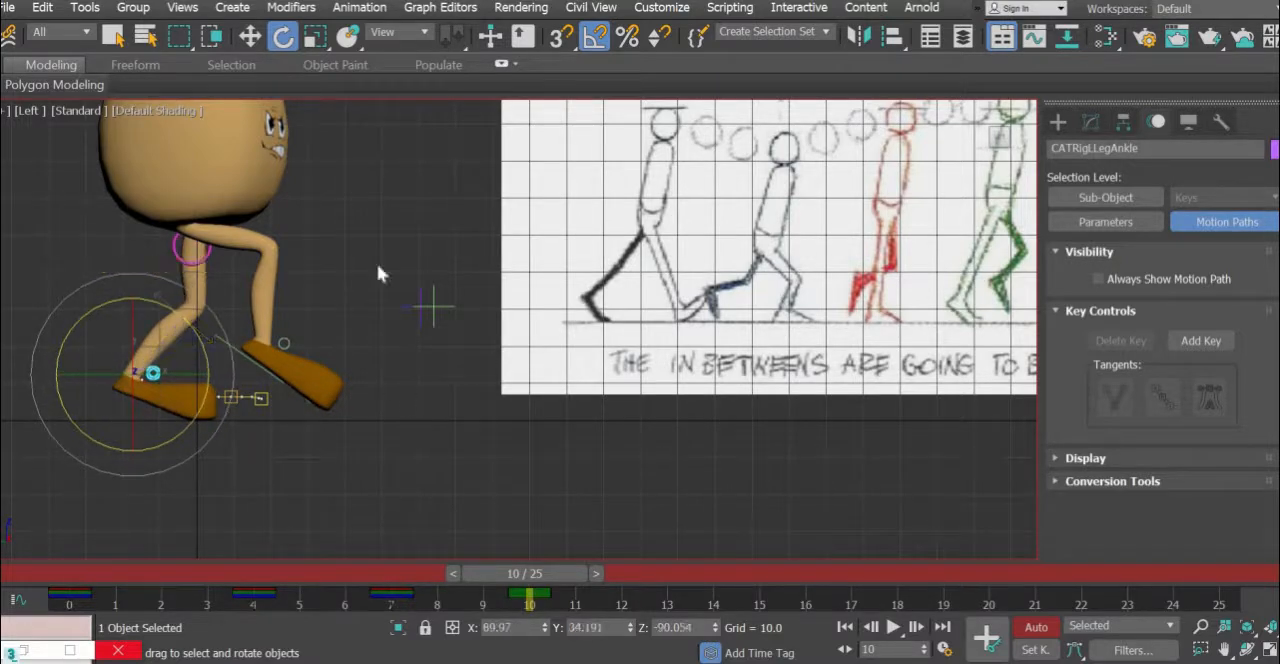
# - Raise the pelvis control at frame 10 to about Y 1.05, Z 56.2 for the up pose
pyautogui.click(249, 37)
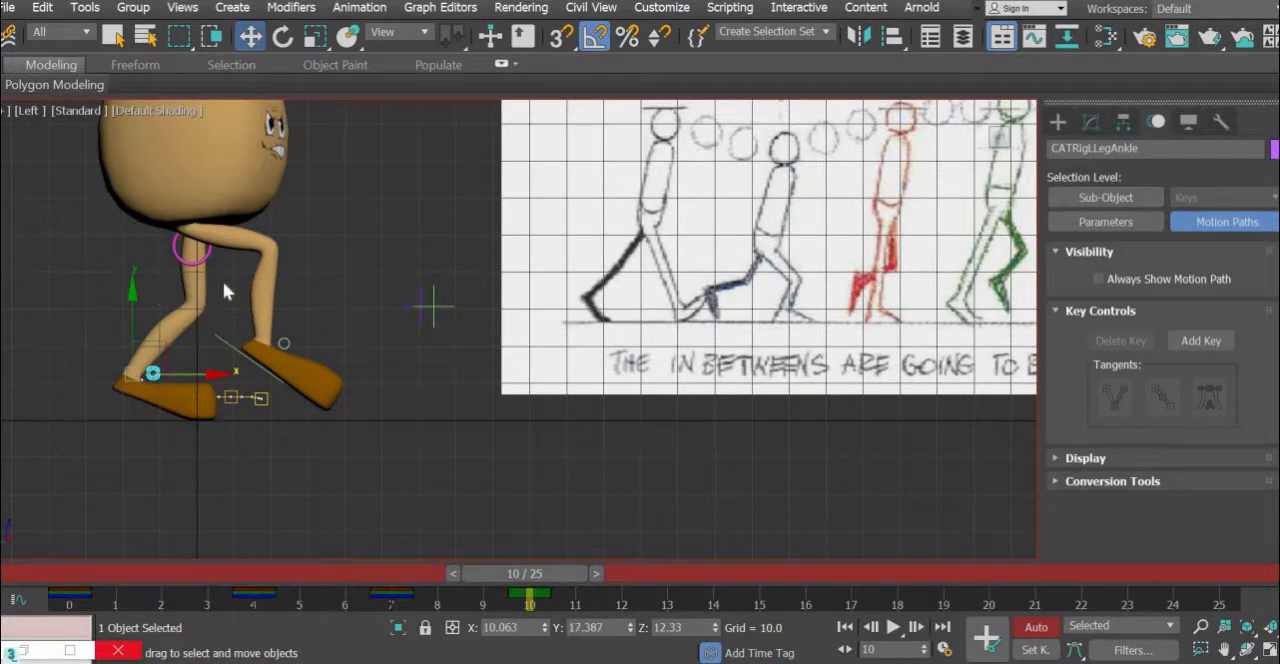
pyautogui.click(207, 255)
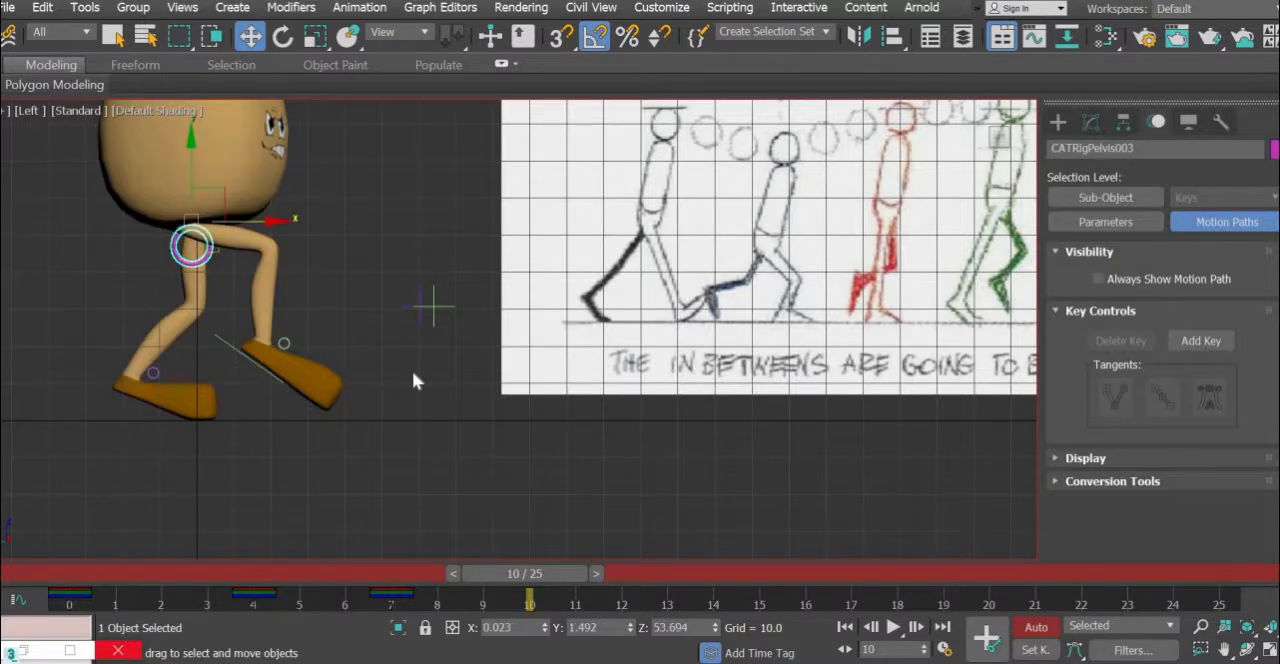
pyautogui.moveTo(323, 398); pyautogui.dragTo(240, 425, button='middle')
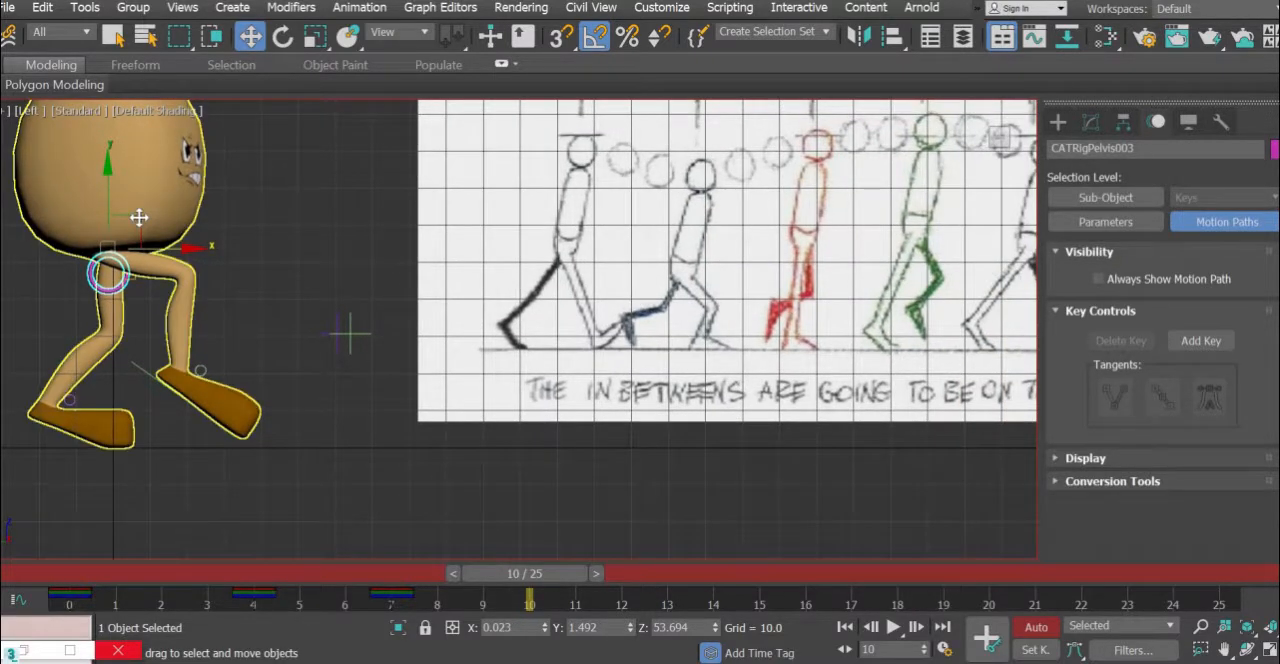
pyautogui.moveTo(140, 212); pyautogui.dragTo(142, 203)
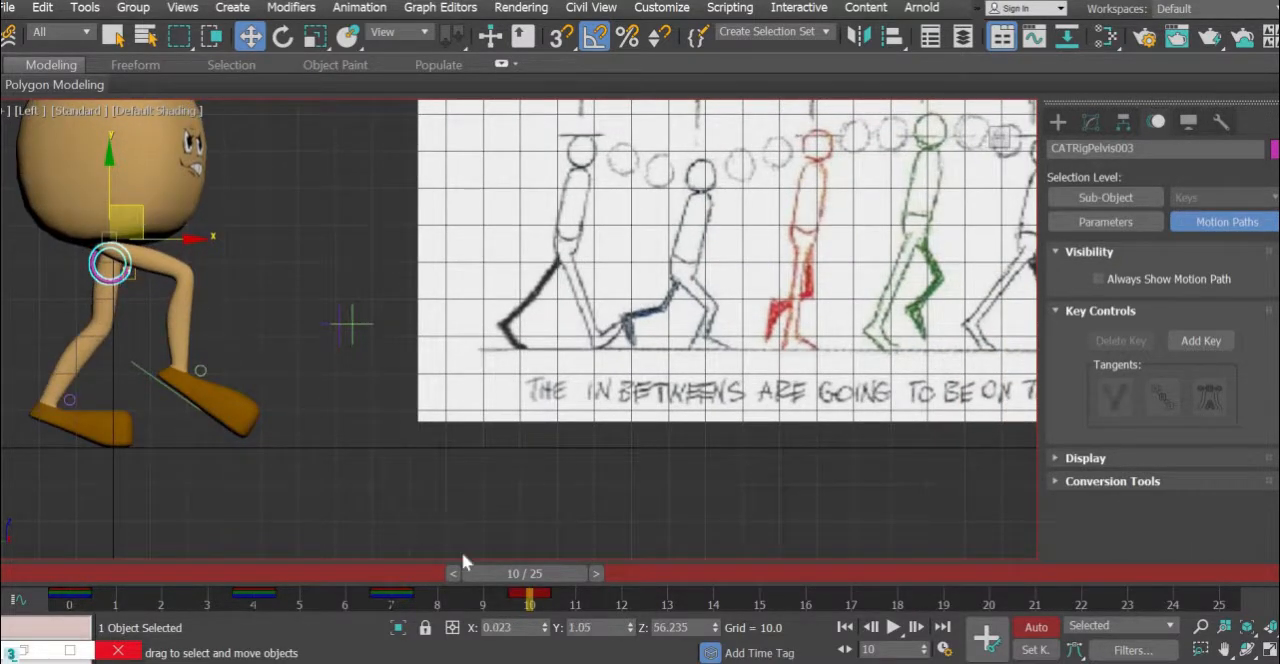
# - Key all controls of the bones selection set at frame 10 and check the motion by scrubbing the earlier frames
pyautogui.click(823, 37)
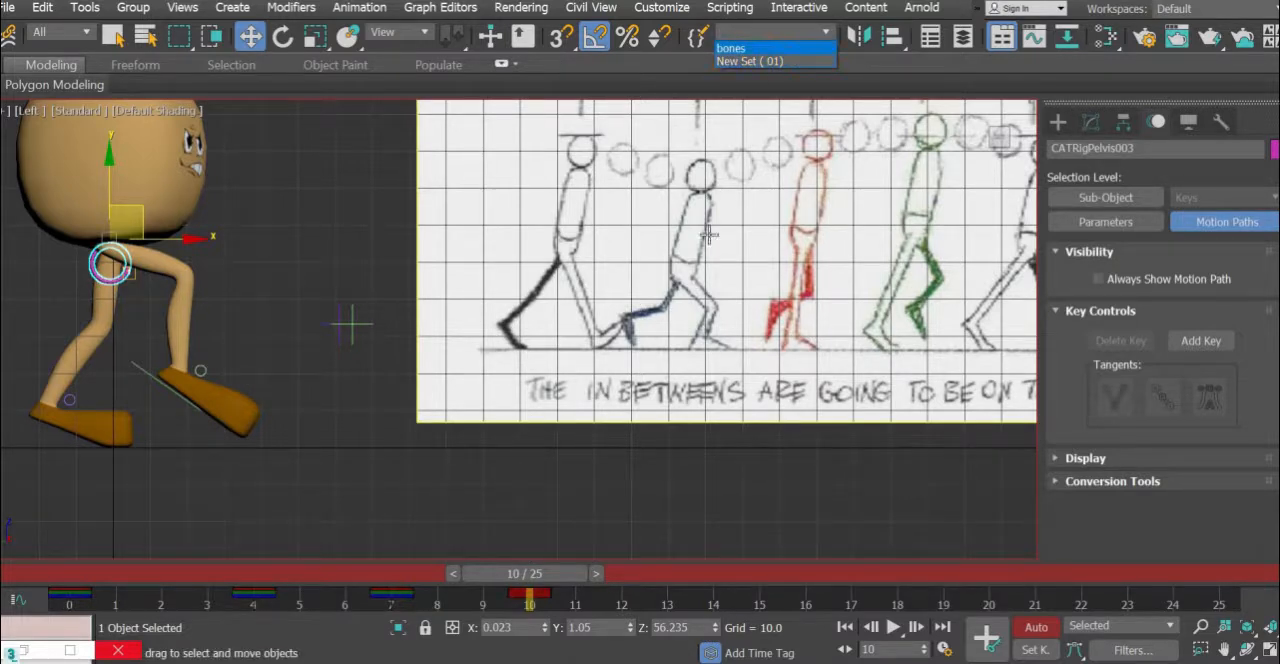
pyautogui.click(731, 48)
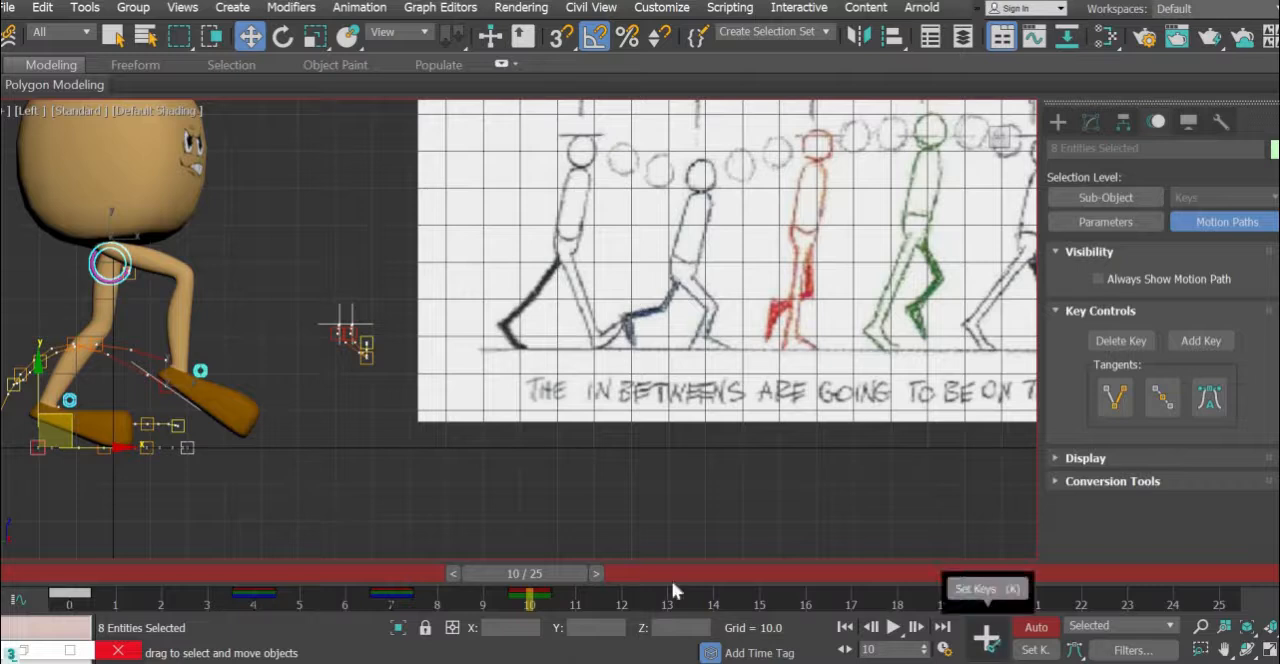
pyautogui.moveTo(381, 589); pyautogui.dragTo(577, 596)
pyautogui.press('w')
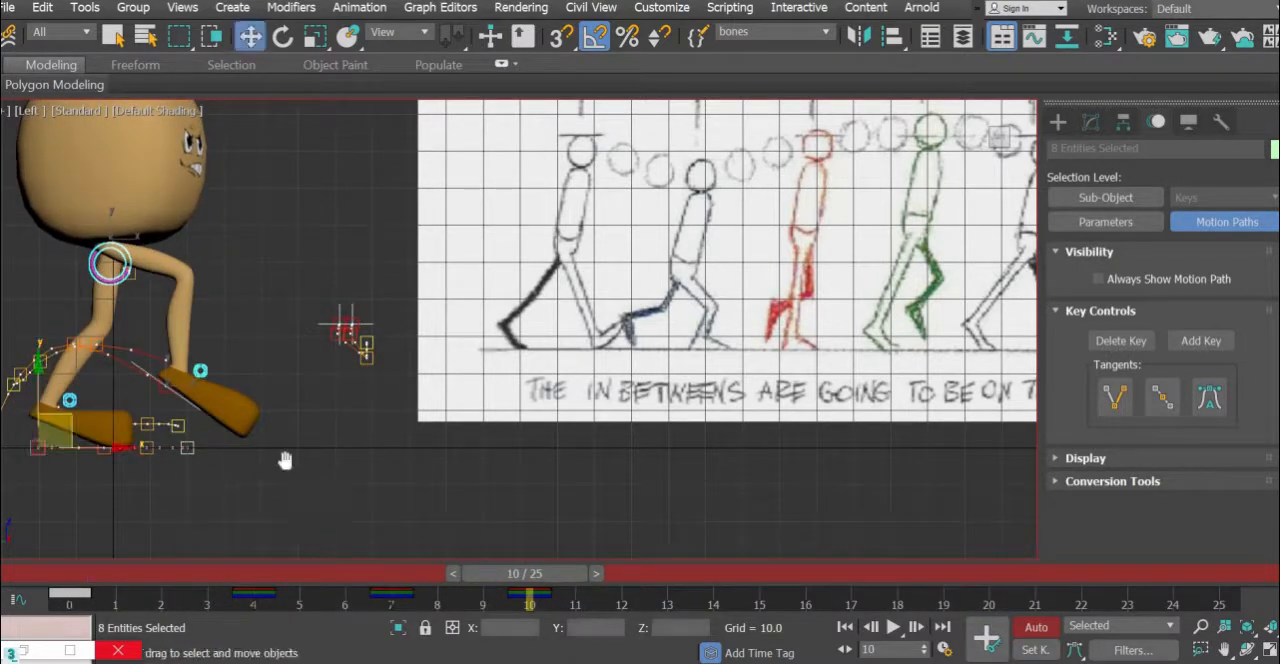
pyautogui.moveTo(286, 458)
pyautogui.mouseDown(button='middle')
pyautogui.moveTo(243, 509)
pyautogui.moveTo(346, 515)
pyautogui.moveTo(335, 473)
pyautogui.moveTo(275, 445)
pyautogui.mouseUp(button='middle')
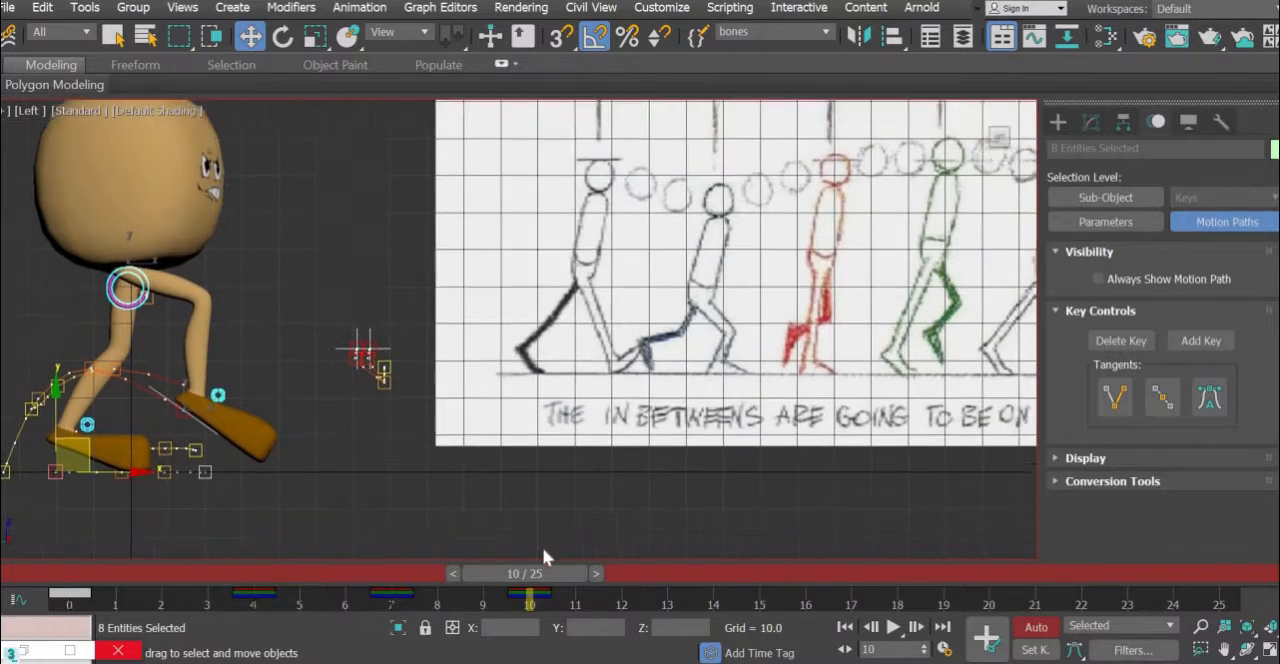
pyautogui.moveTo(210, 617); pyautogui.dragTo(573, 631)
# - At frame 13, rotate the right foot platform toes-up and plant it ahead of the body at about Y -23.1, Z 1.8
pyautogui.moveTo(735, 336); pyautogui.dragTo(635, 353, button='middle')
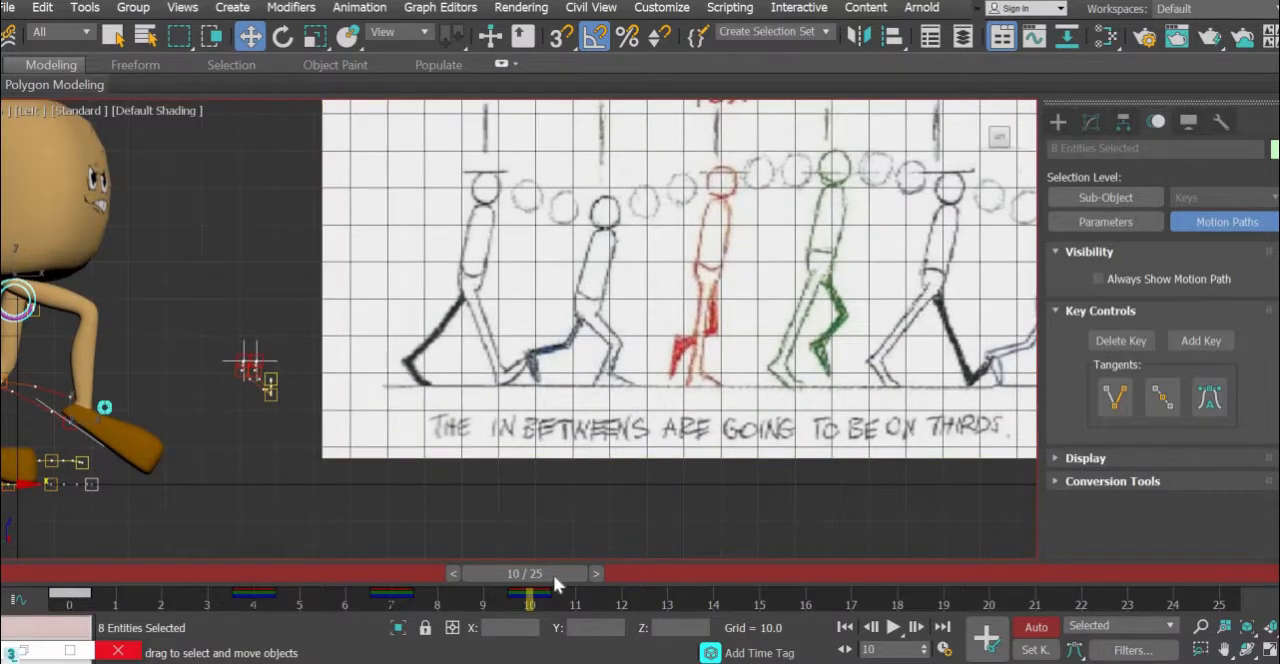
pyautogui.moveTo(553, 574); pyautogui.dragTo(700, 563)
pyautogui.press('w')
pyautogui.moveTo(255, 478); pyautogui.dragTo(498, 318, button='middle')
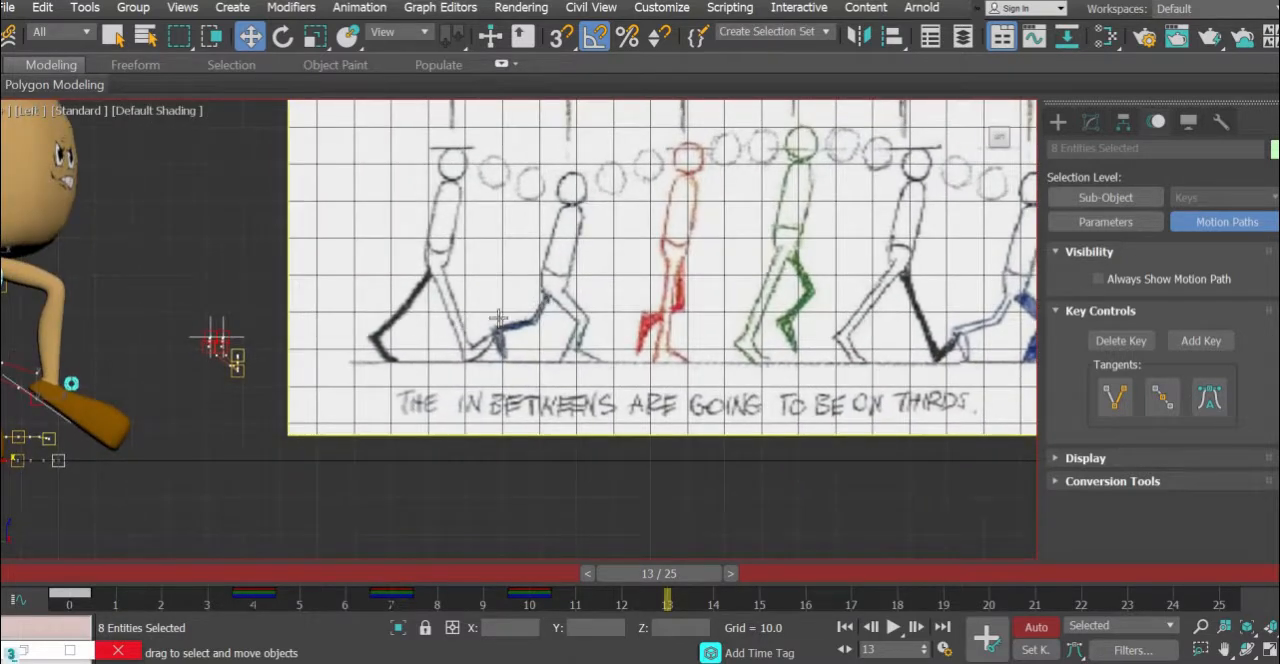
pyautogui.moveTo(412, 396); pyautogui.dragTo(498, 372, button='middle')
pyautogui.scroll(3, 498, 372)
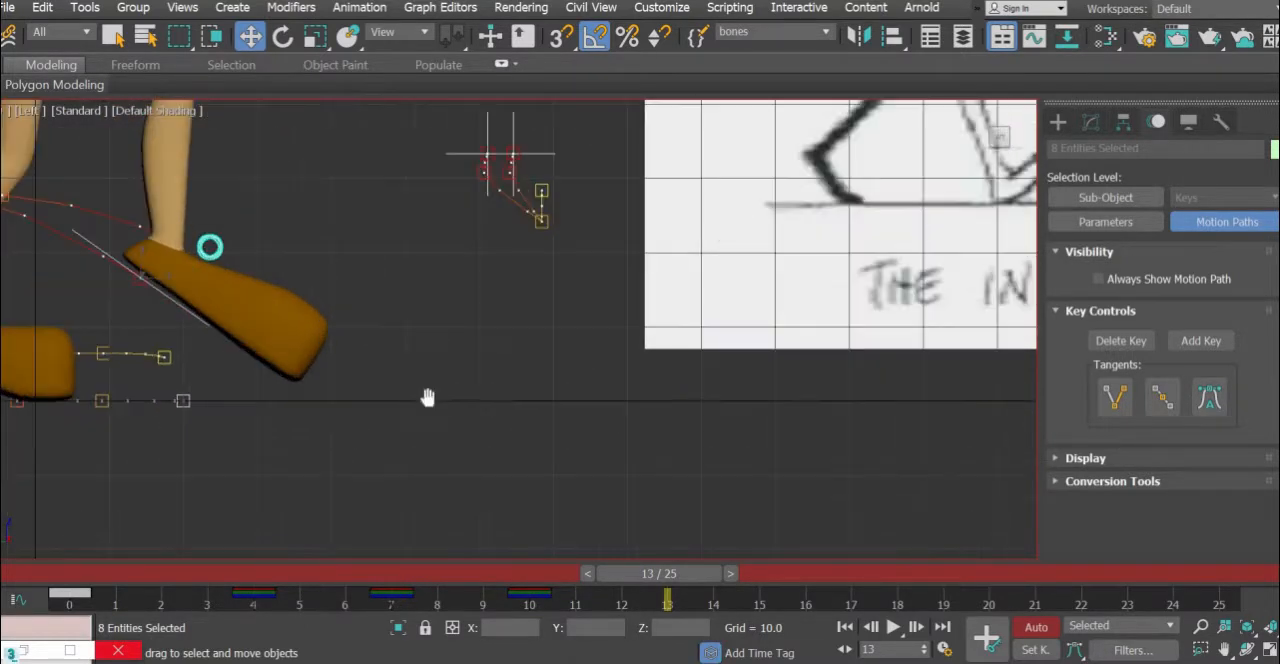
pyautogui.moveTo(428, 397); pyautogui.dragTo(400, 416, button='middle')
pyautogui.scroll(-3, 406, 418)
pyautogui.moveTo(796, 445); pyautogui.dragTo(682, 456, button='middle')
pyautogui.moveTo(633, 456); pyautogui.dragTo(903, 392, button='middle')
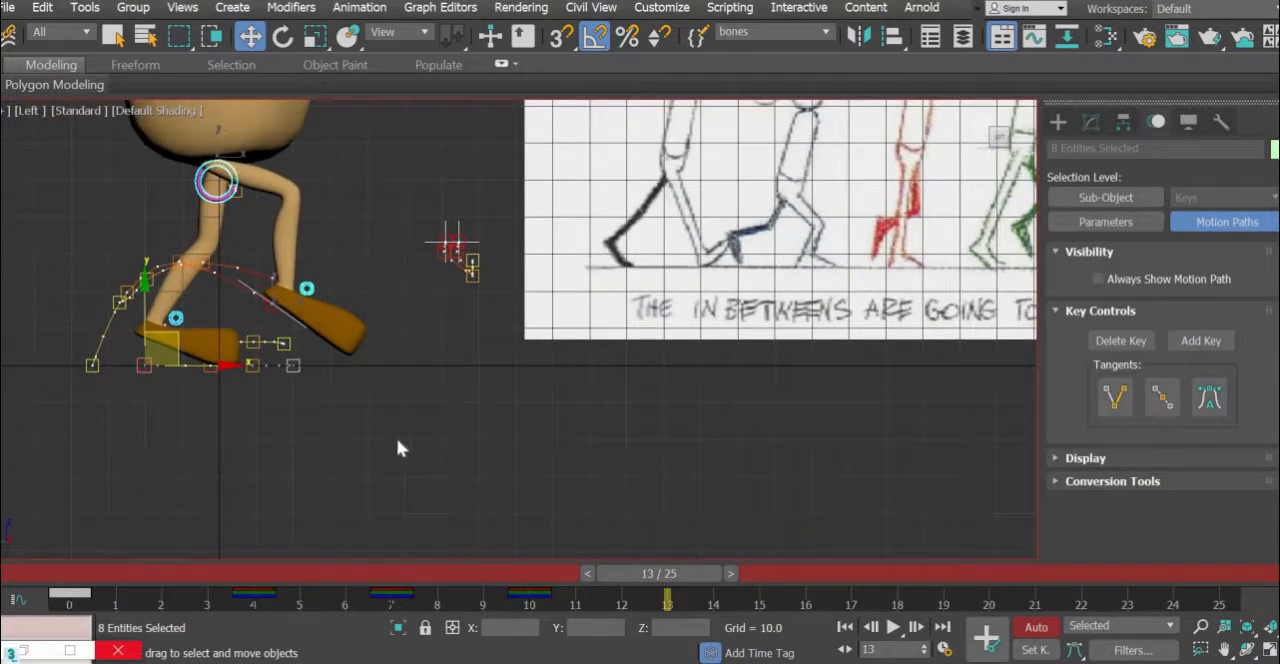
pyautogui.scroll(2, 400, 449)
pyautogui.click(261, 277)
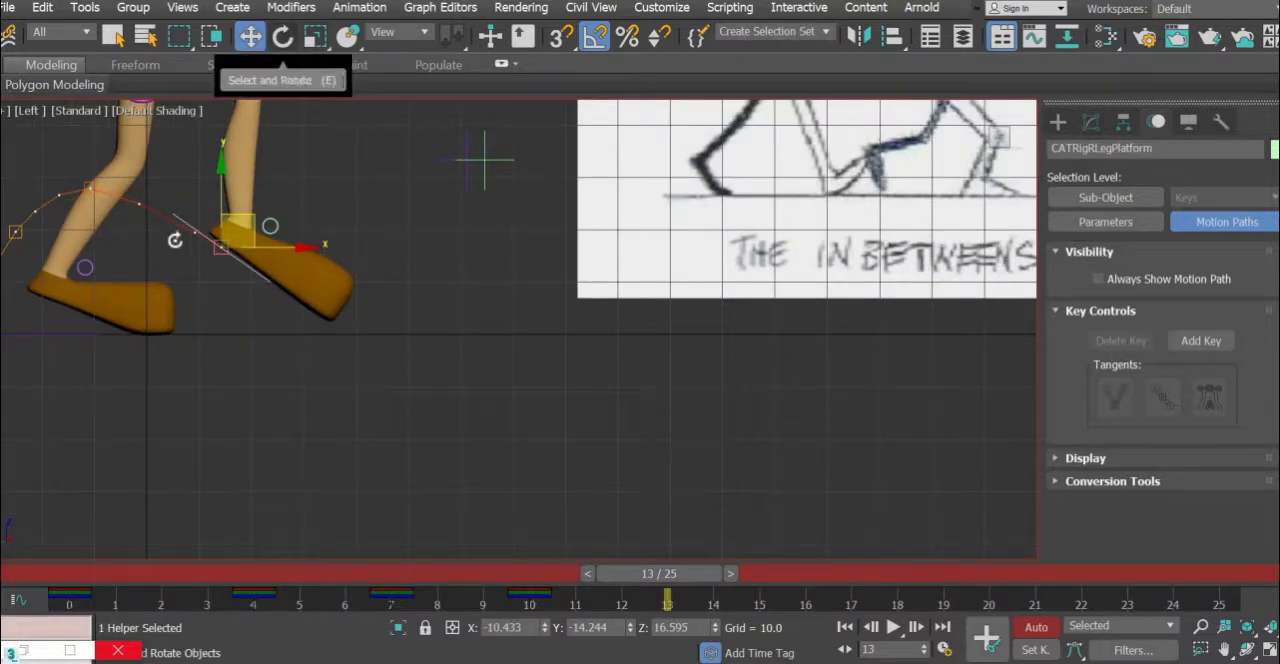
pyautogui.click(283, 36)
pyautogui.moveTo(159, 247); pyautogui.dragTo(172, 258)
pyautogui.press('w')
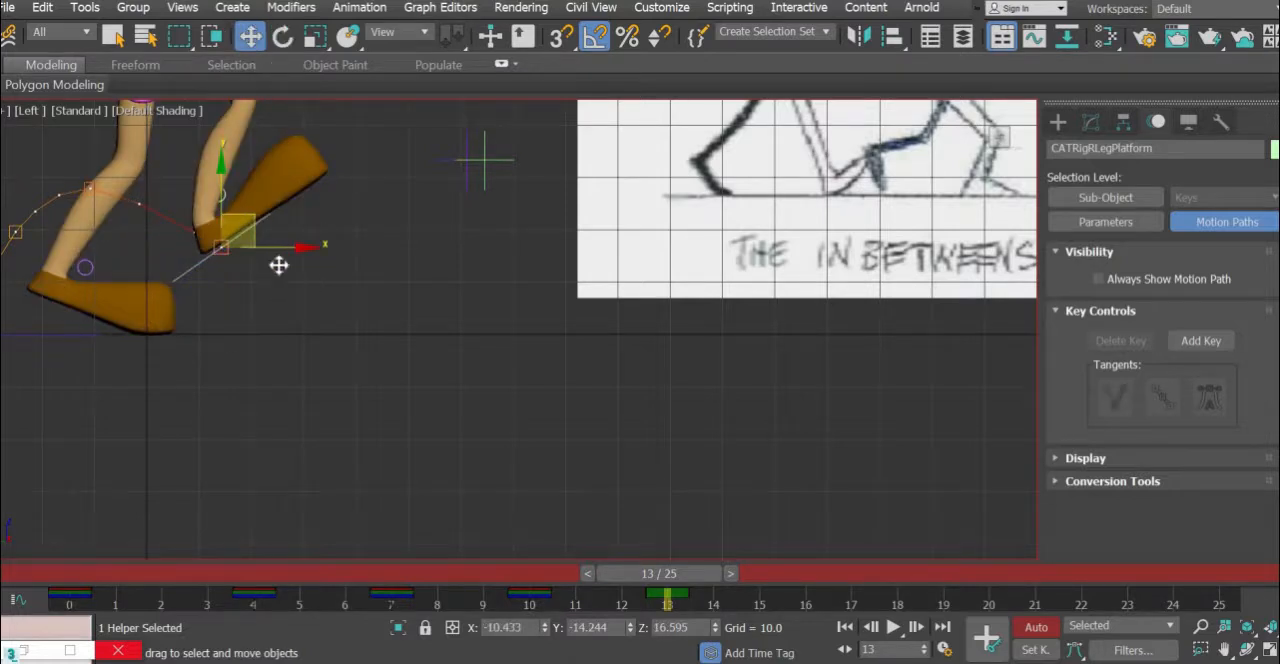
pyautogui.moveTo(277, 263); pyautogui.dragTo(302, 292)
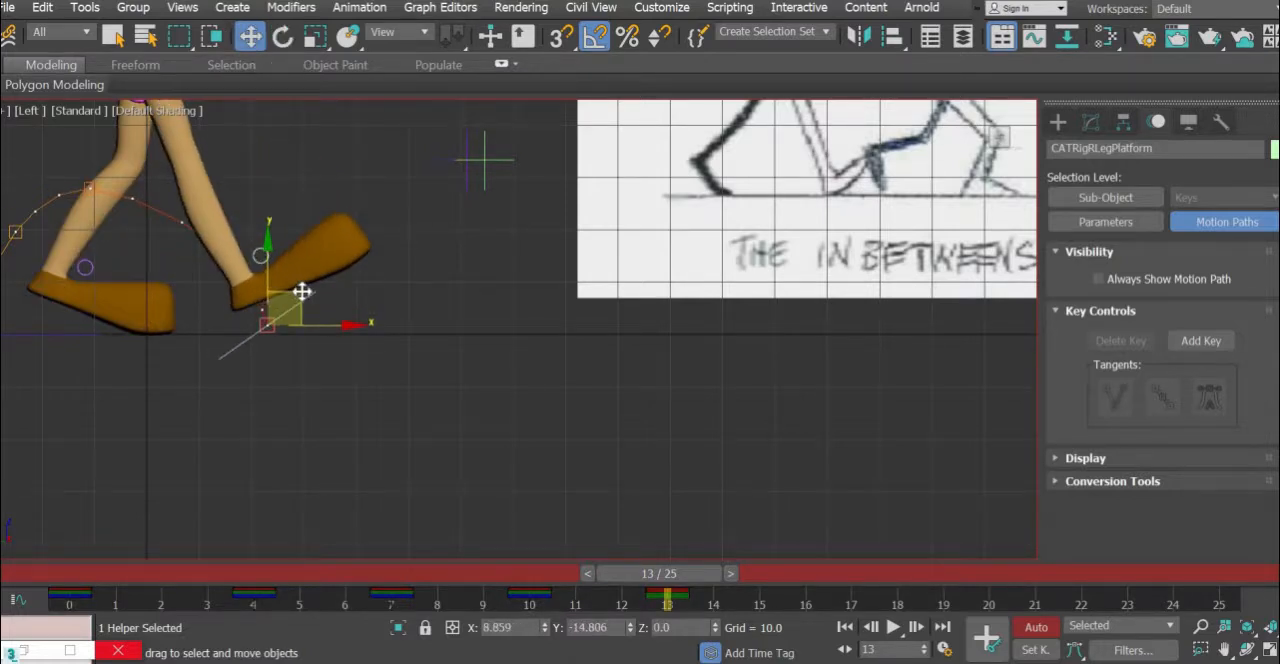
# - Move the pelvis control about 5.5 units forward and 6.3 units down at frame 13 for the second contact pose
pyautogui.moveTo(320, 220); pyautogui.dragTo(420, 315, button='middle')
pyautogui.click(265, 152)
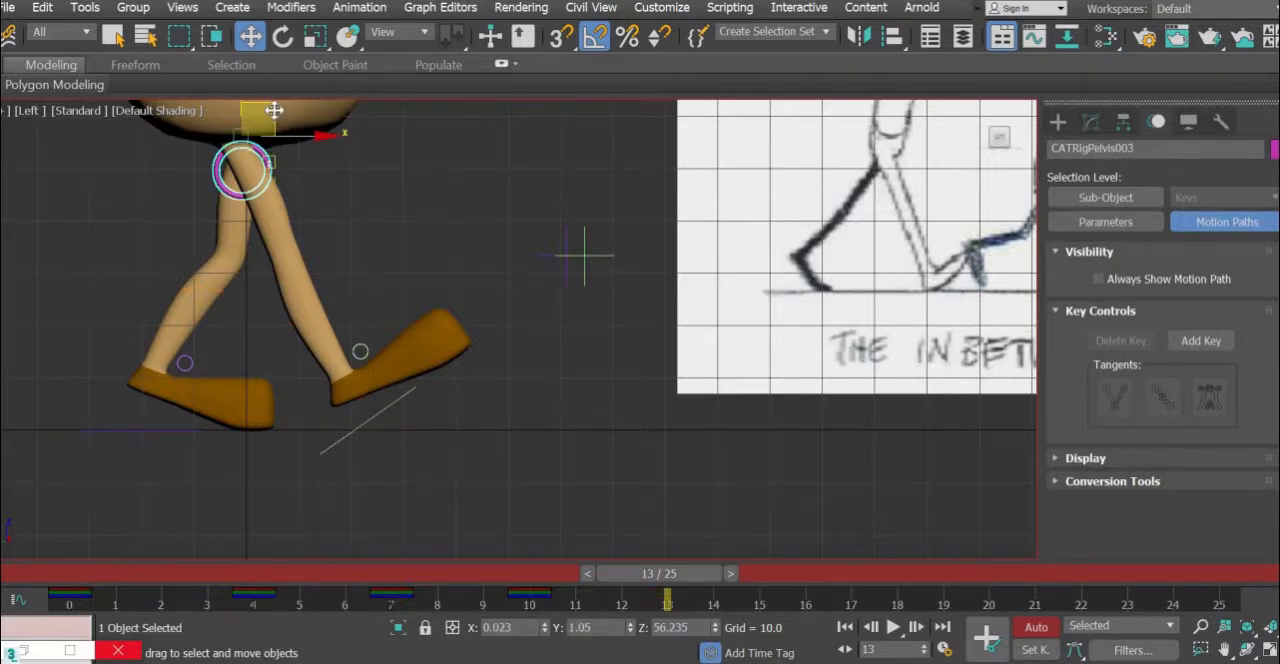
pyautogui.moveTo(274, 110); pyautogui.dragTo(302, 143)
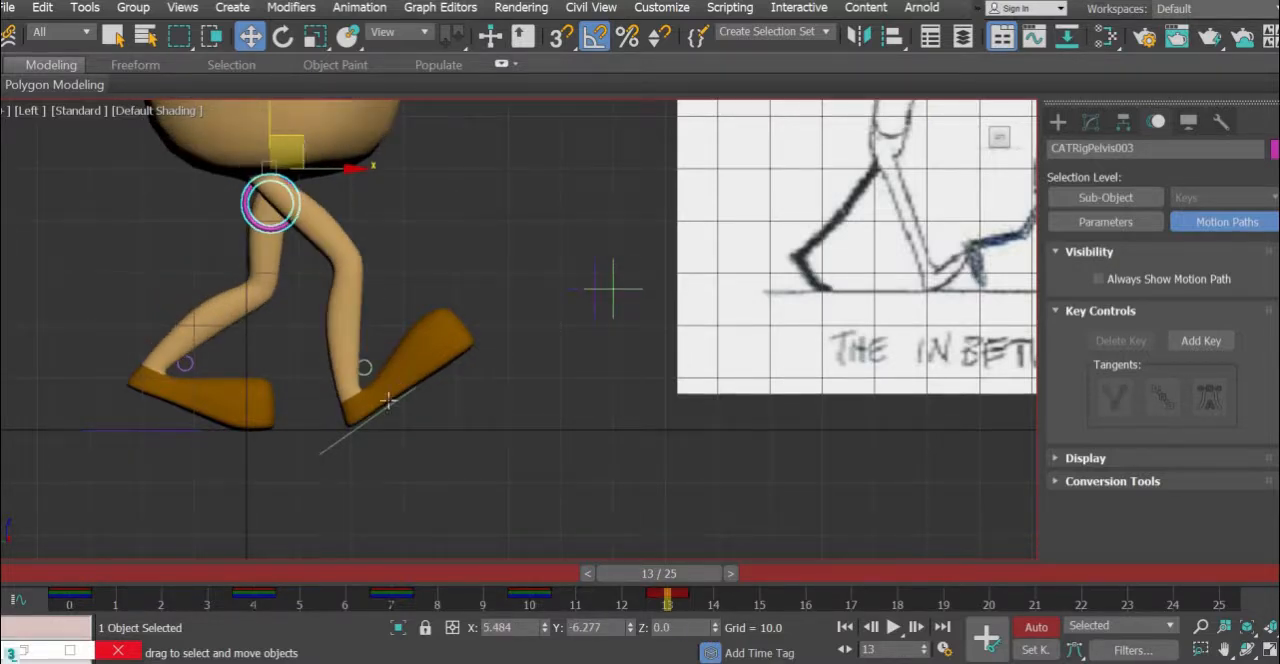
# - Compare the right foot's placement with the contact pose at frame 0, and pull its platform back to about Y -19.1 at frame 13
pyautogui.click(324, 455)
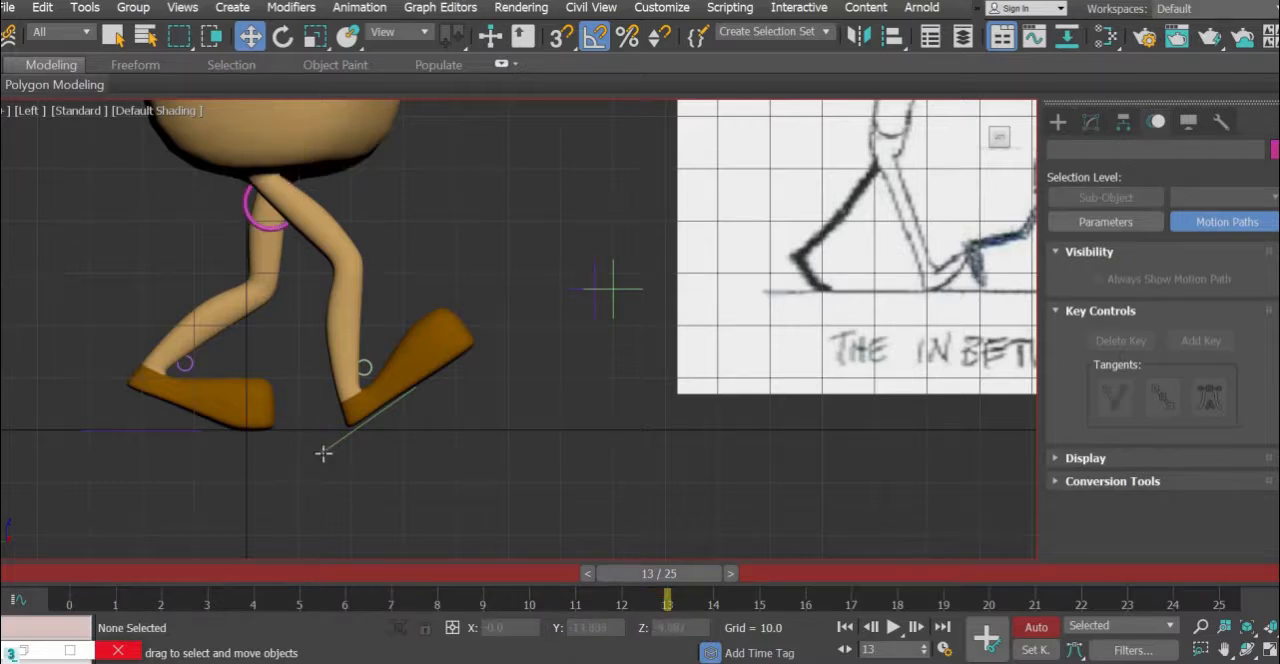
pyautogui.click(71, 579)
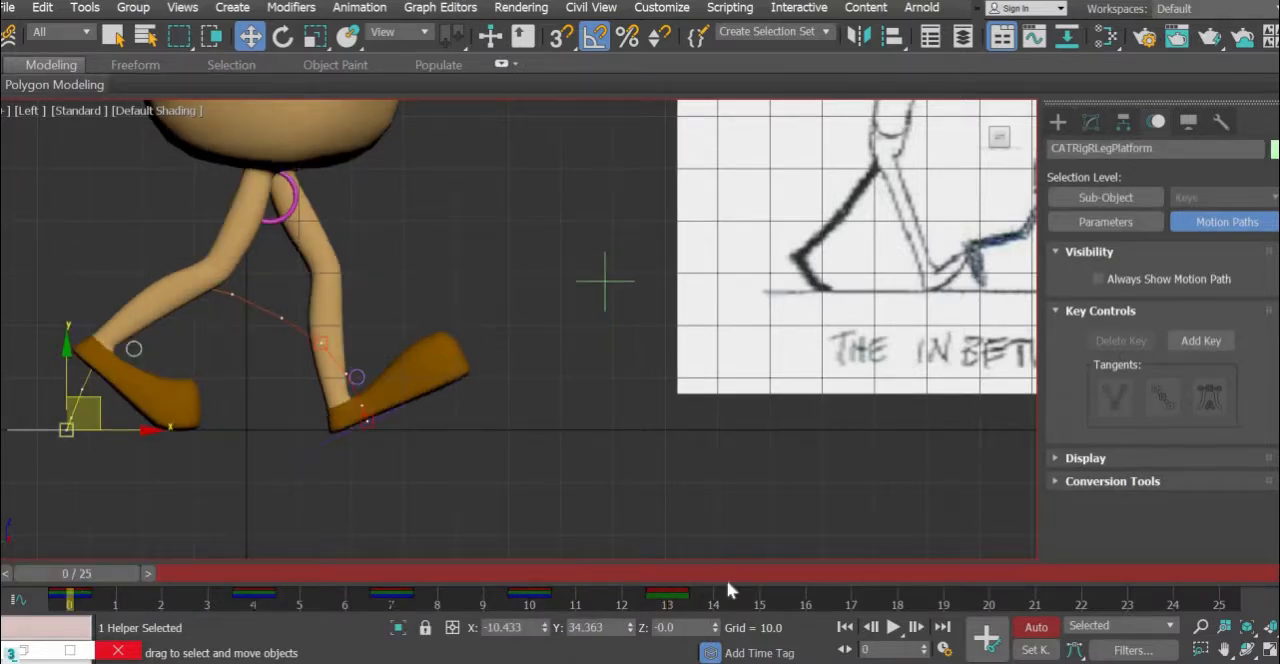
pyautogui.click(662, 571)
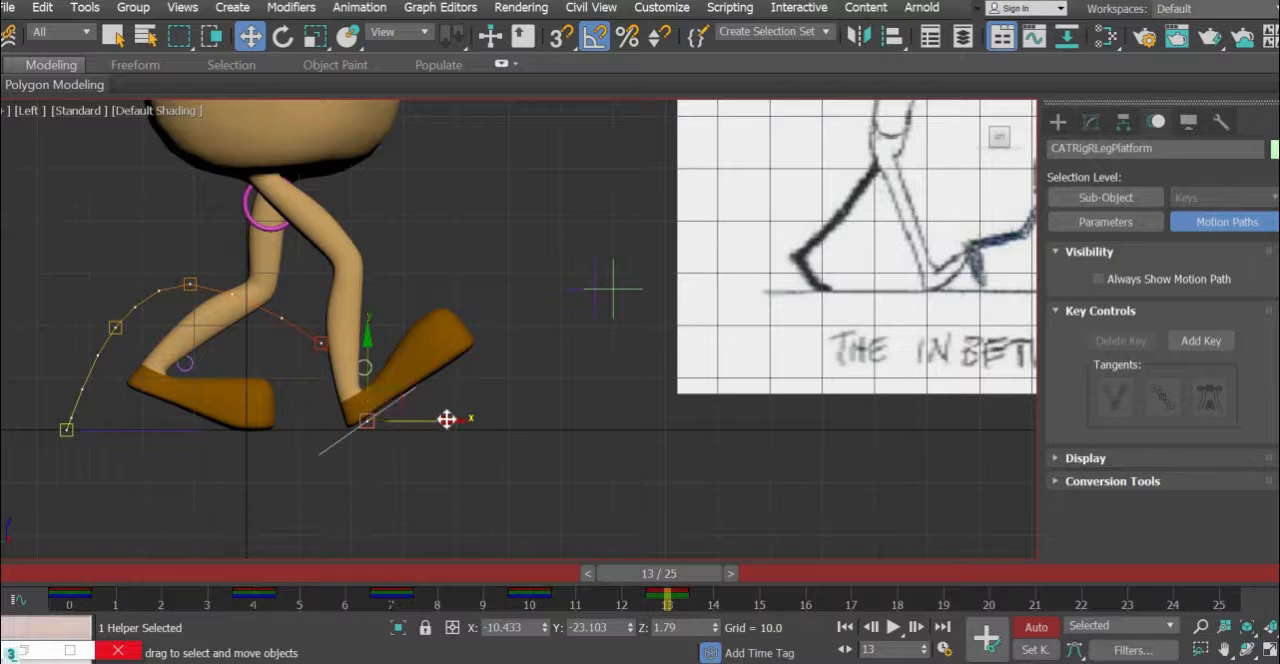
pyautogui.moveTo(425, 419); pyautogui.dragTo(405, 420)
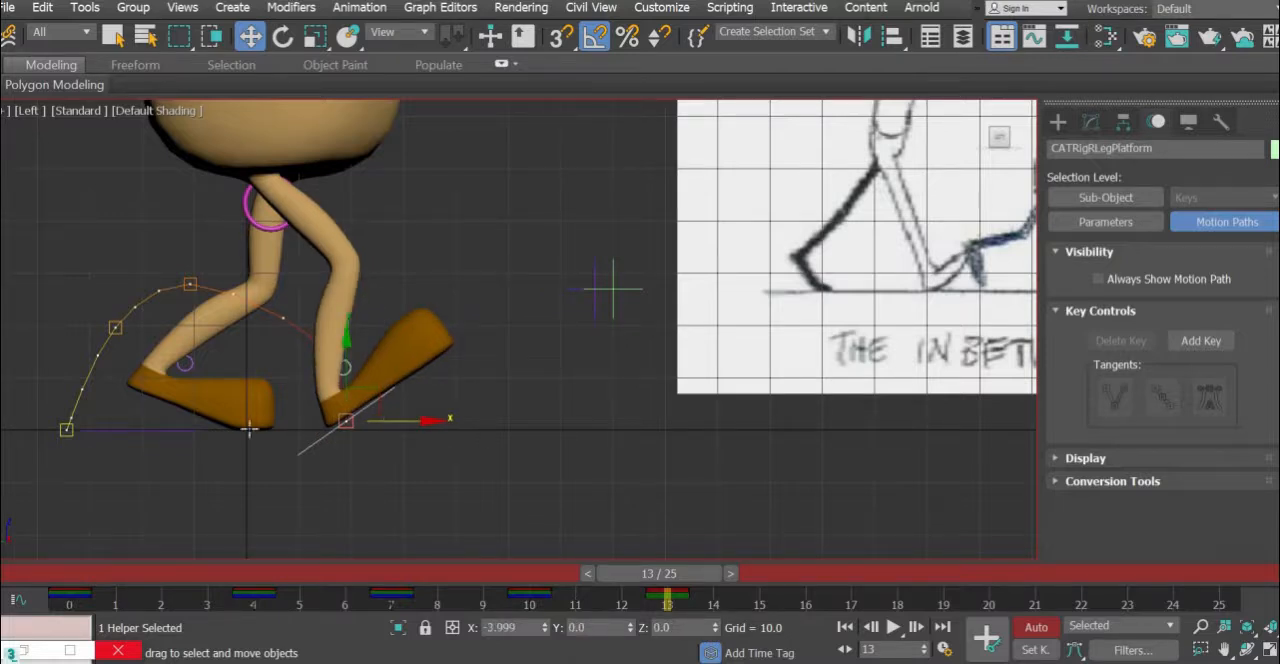
# - Pull the left foot platform back to about Y 33.9 at frame 13, comparing the stride with the contact pose at frame 0
pyautogui.click(179, 429)
pyautogui.click(70, 576)
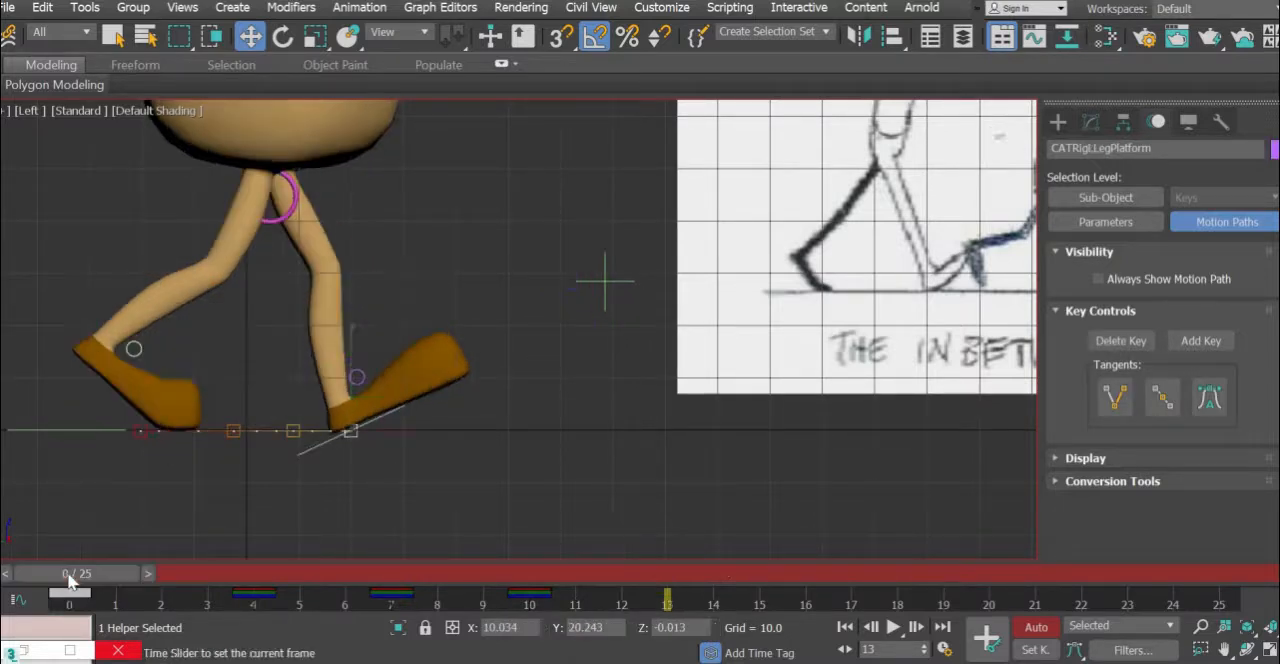
pyautogui.click(670, 577)
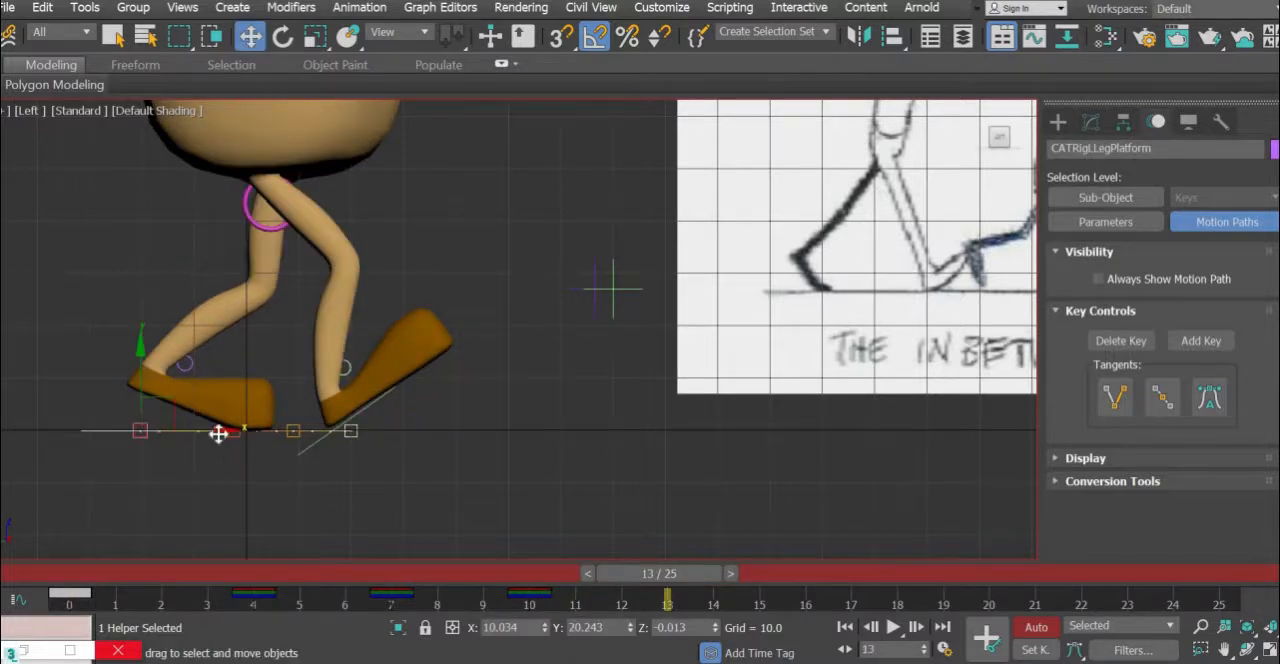
pyautogui.moveTo(218, 433); pyautogui.dragTo(146, 431)
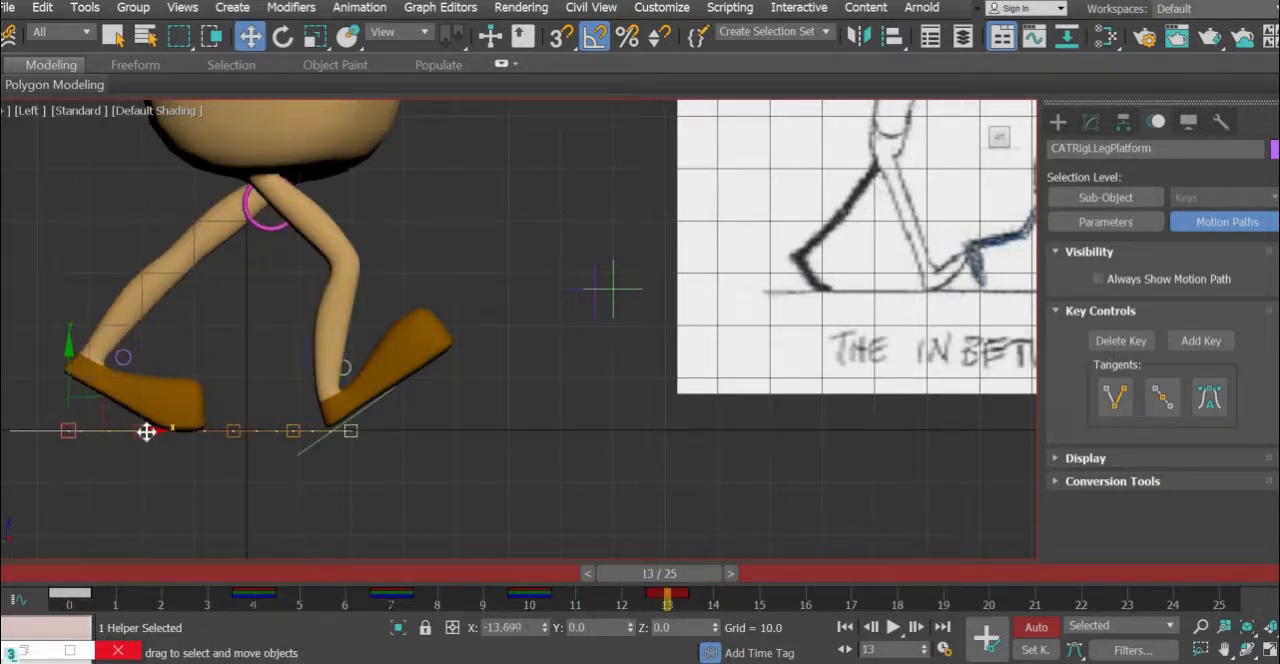
pyautogui.click(66, 577)
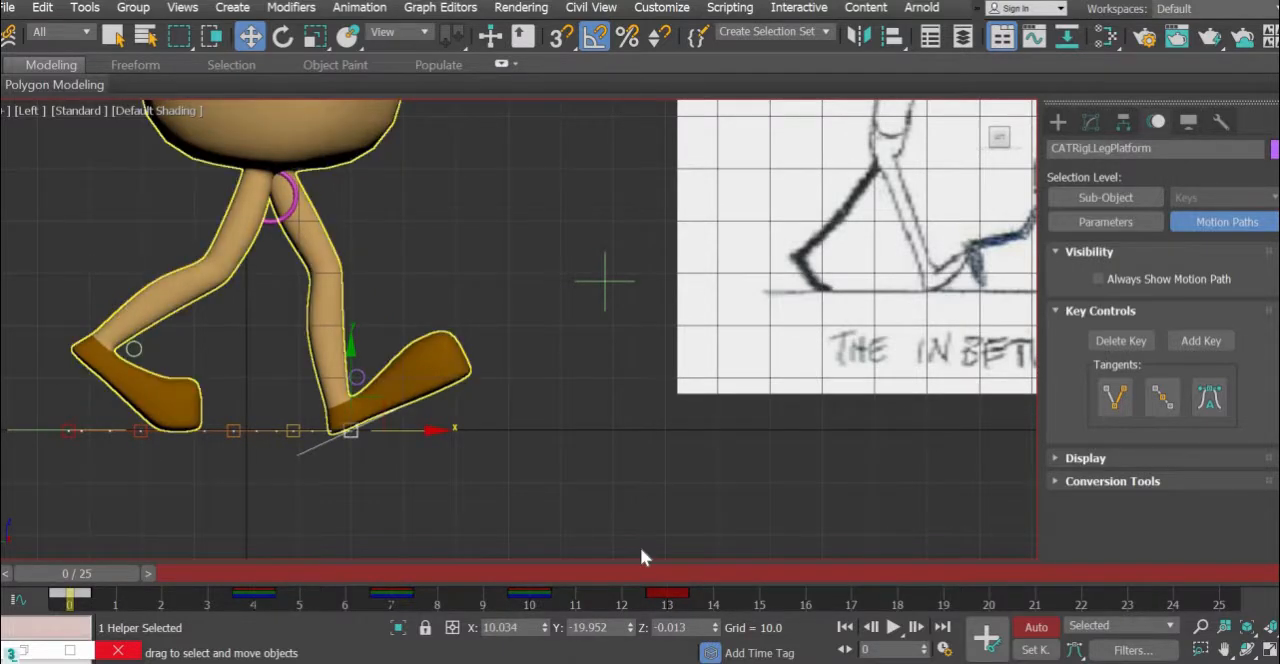
pyautogui.click(666, 575)
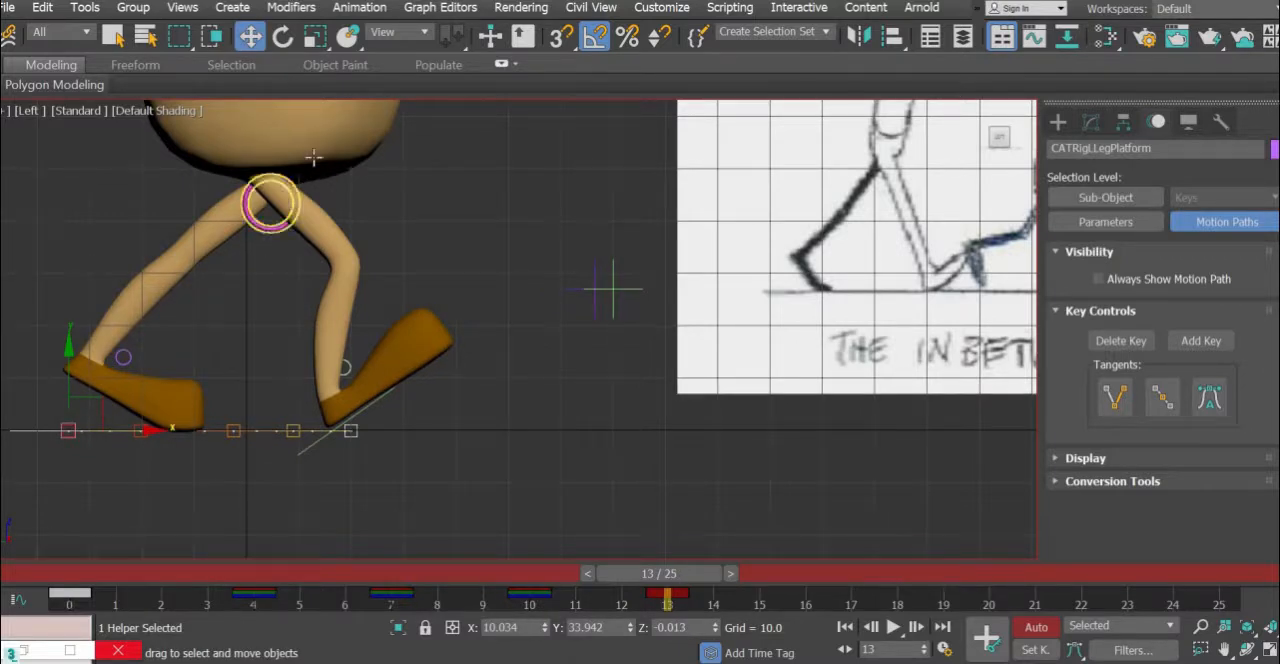
# - At frame 13, move the pelvis control about 7.5 units back and 1.6 down, and rotate the left ankle -20° to lift the heel
pyautogui.click(270, 201)
pyautogui.moveTo(263, 156); pyautogui.dragTo(226, 169)
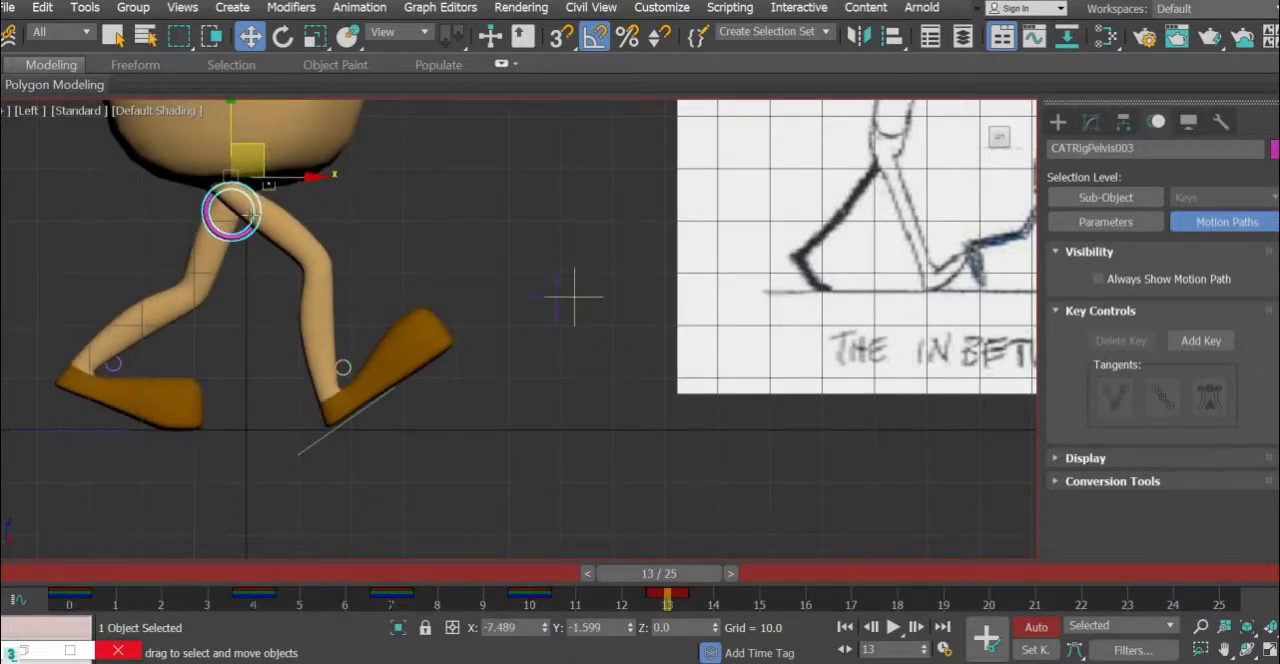
pyautogui.click(113, 363)
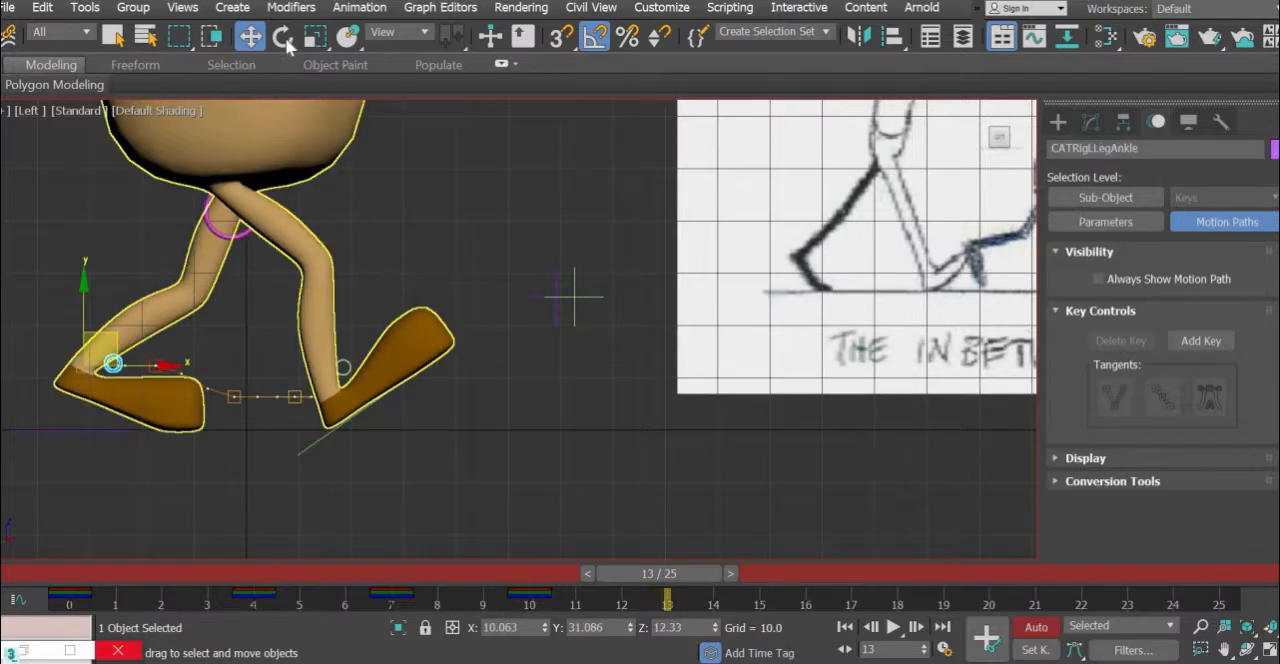
pyautogui.press('e')
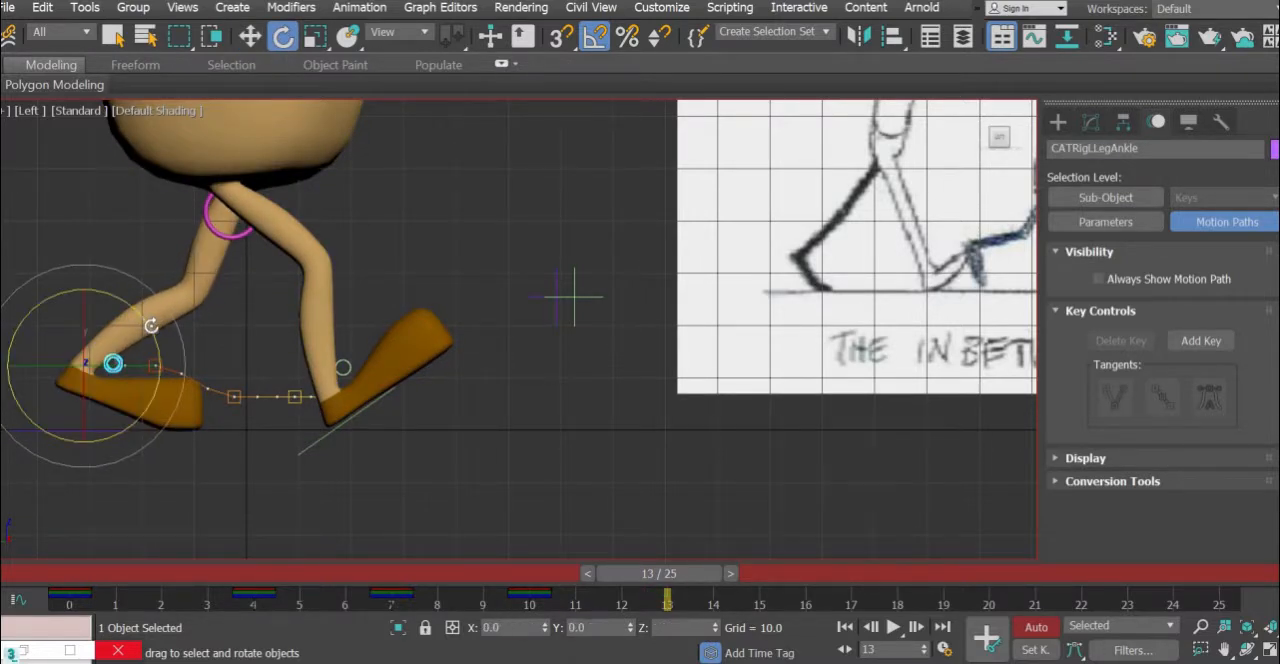
pyautogui.moveTo(147, 321); pyautogui.dragTo(149, 324)
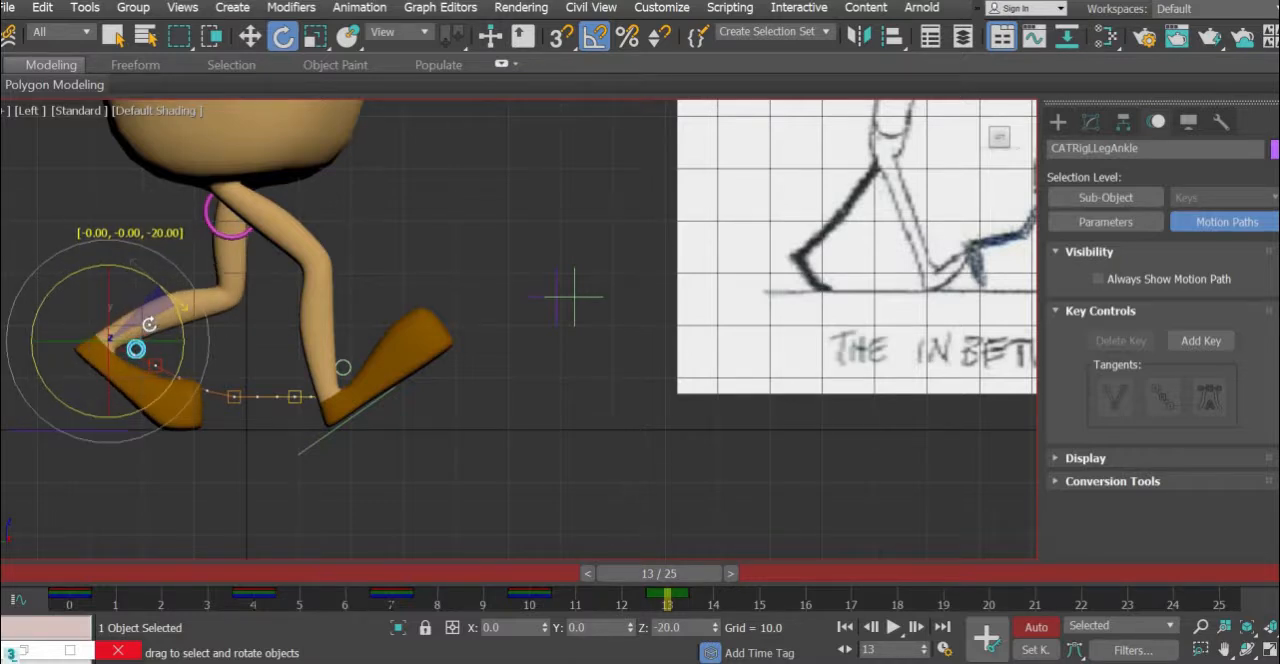
# - Raise the pelvis control and shift it forward to about Y 0.8, Z 51.9 at frame 13
pyautogui.click(256, 44)
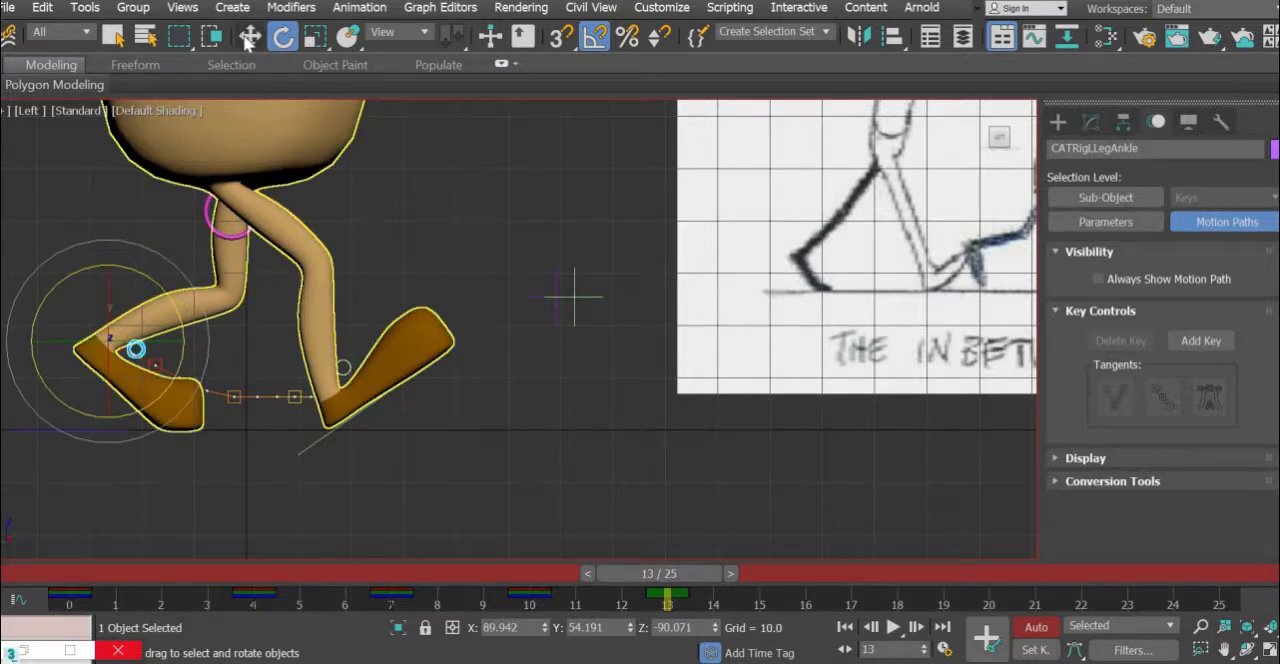
pyautogui.click(214, 214)
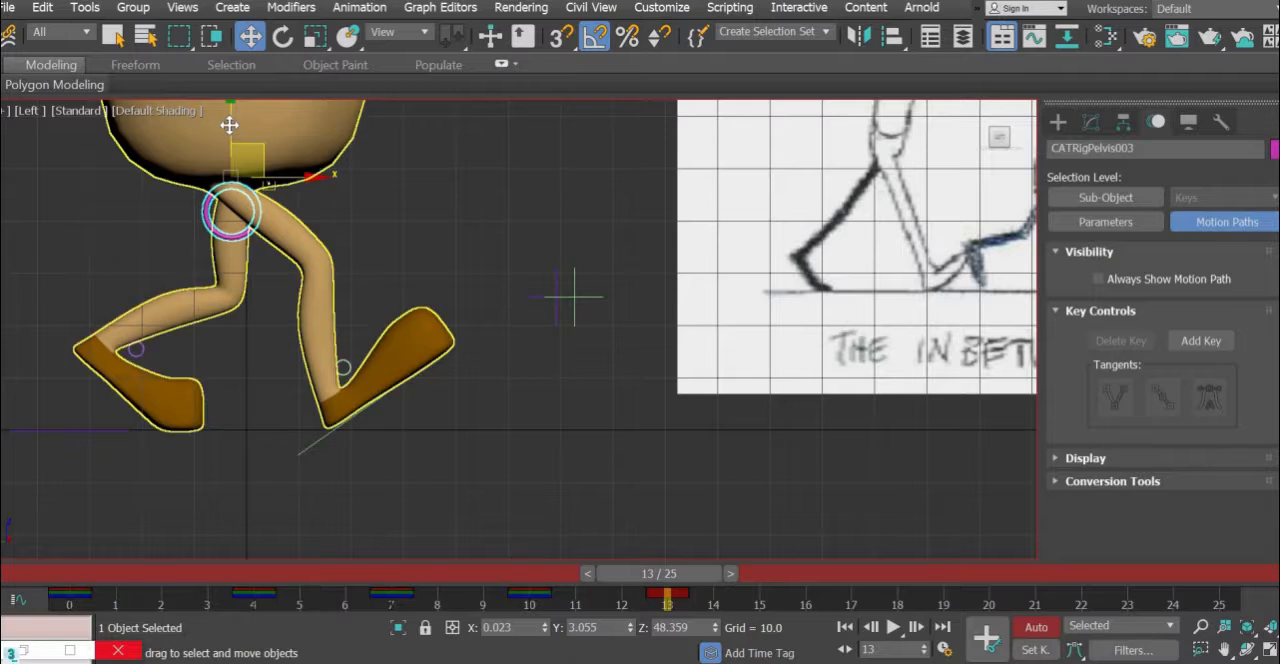
pyautogui.moveTo(229, 124); pyautogui.dragTo(275, 125)
# - Select all controls with the bones selection set and key them at frame 13
pyautogui.scroll(-5, 370, 314)
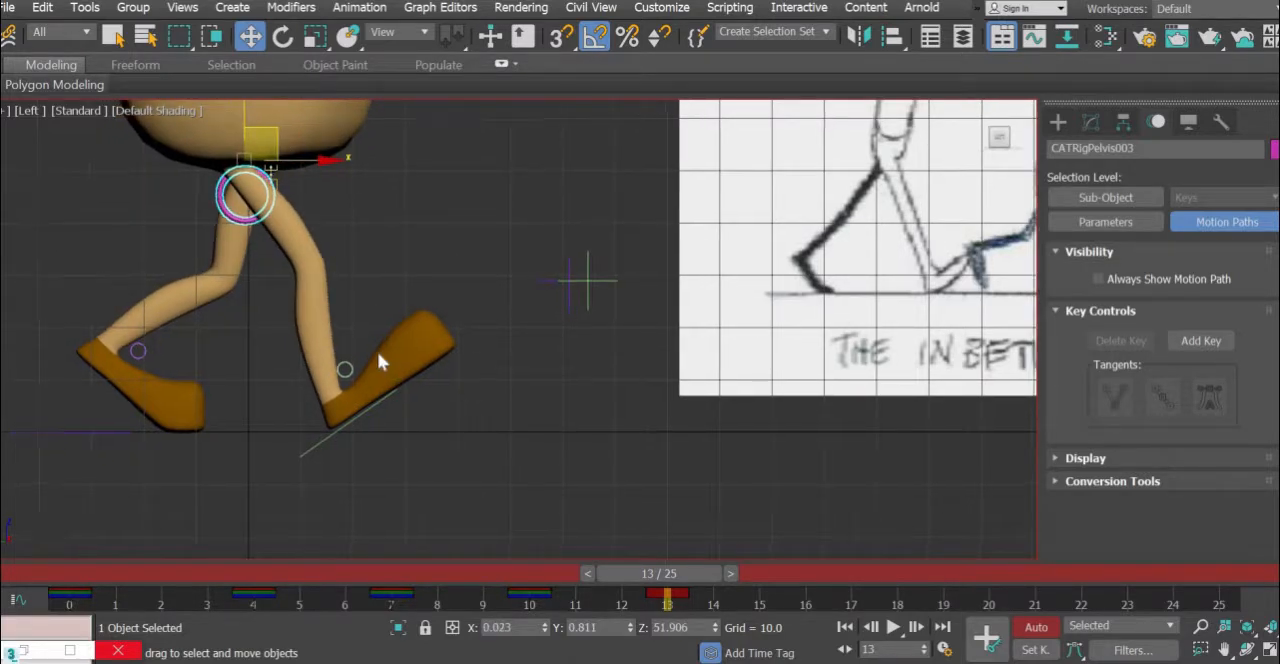
pyautogui.moveTo(381, 357); pyautogui.dragTo(307, 358, button='middle')
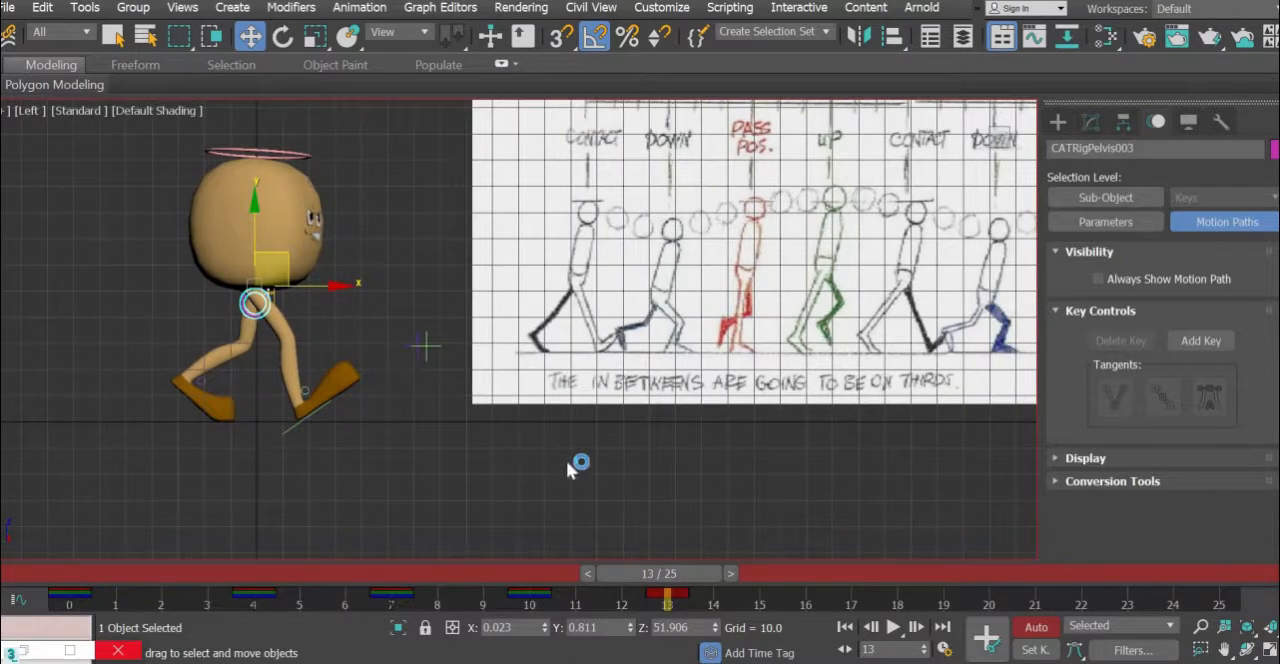
pyautogui.click(775, 31)
pyautogui.click(790, 58)
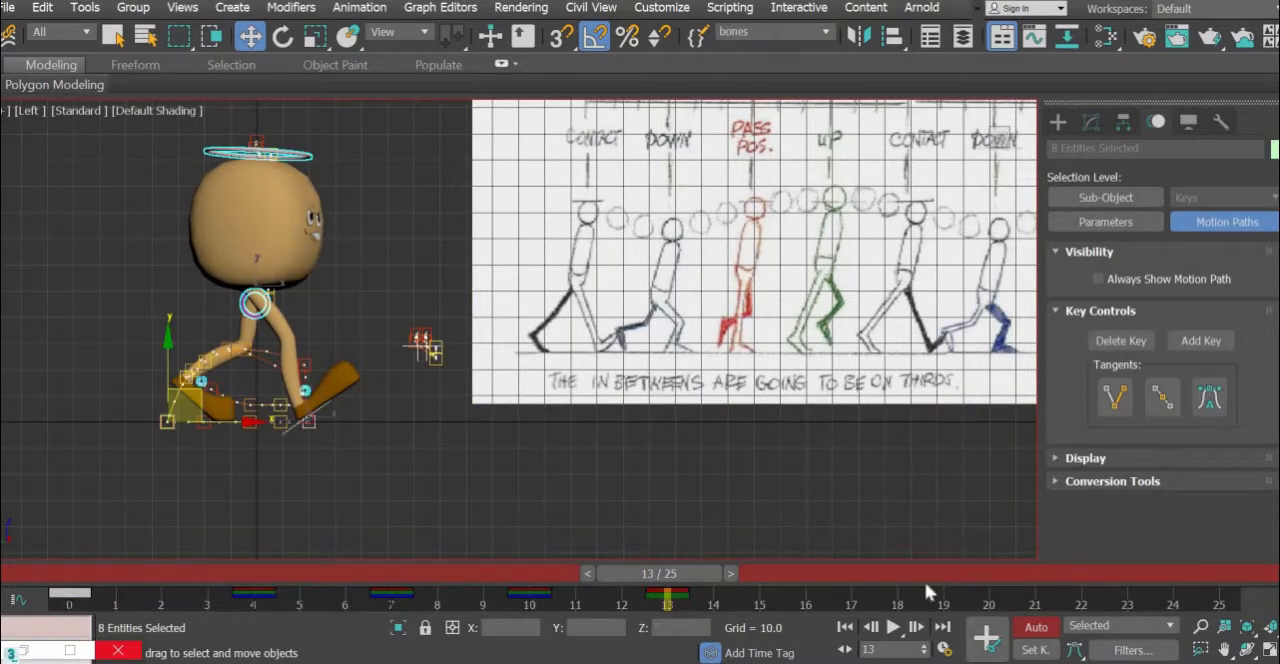
pyautogui.click(991, 643)
# - Go to frame 16 and examine the second down pose on the walk cycle reference sheet
pyautogui.moveTo(777, 291); pyautogui.dragTo(586, 406, button='middle')
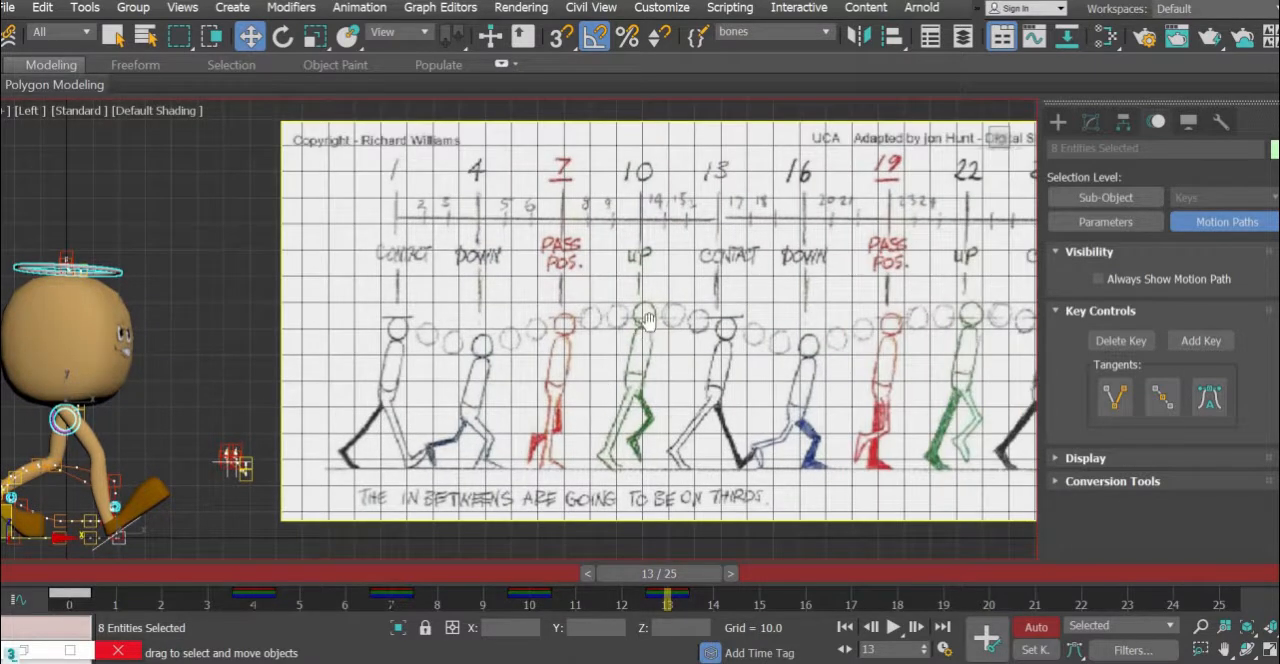
pyautogui.moveTo(649, 320); pyautogui.dragTo(666, 294, button='middle')
pyautogui.click(827, 581)
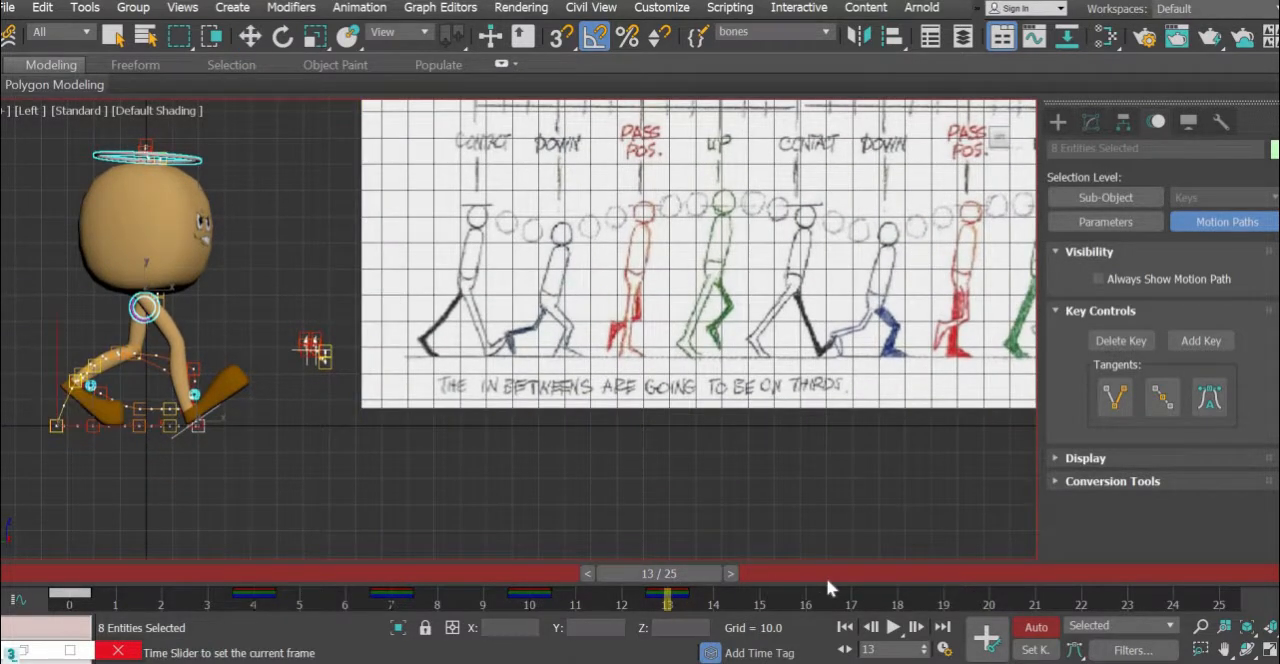
pyautogui.moveTo(247, 429); pyautogui.dragTo(316, 413, button='middle')
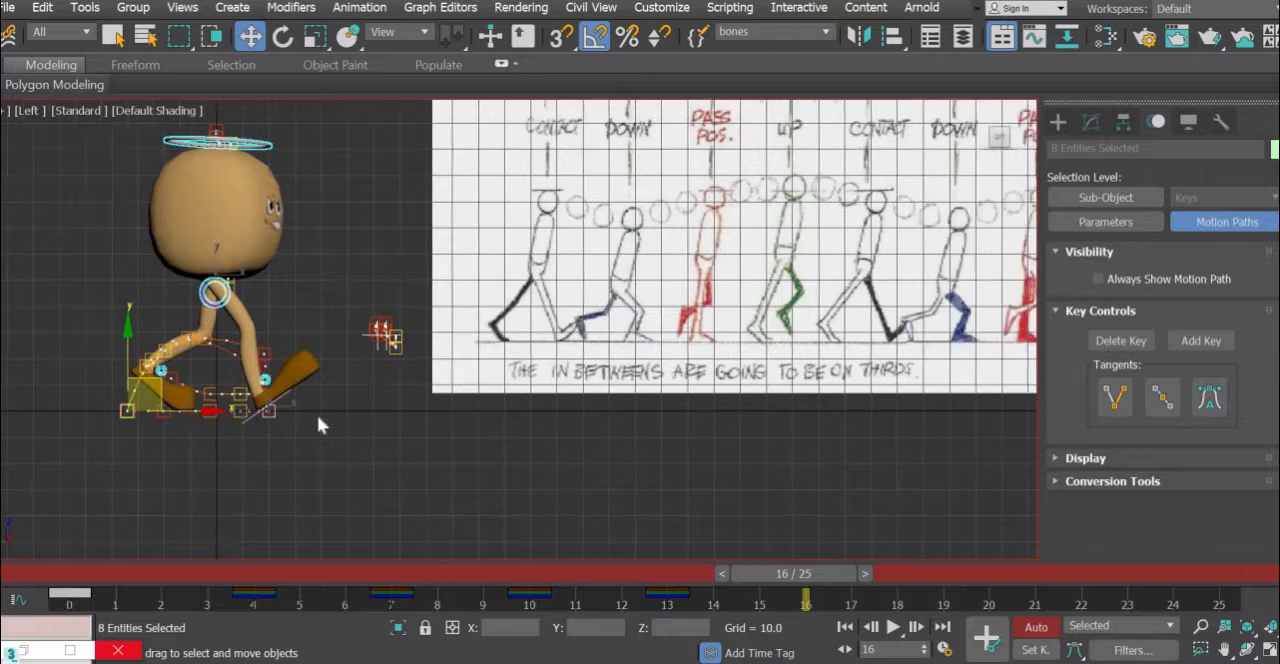
pyautogui.moveTo(591, 403); pyautogui.dragTo(470, 492, button='middle')
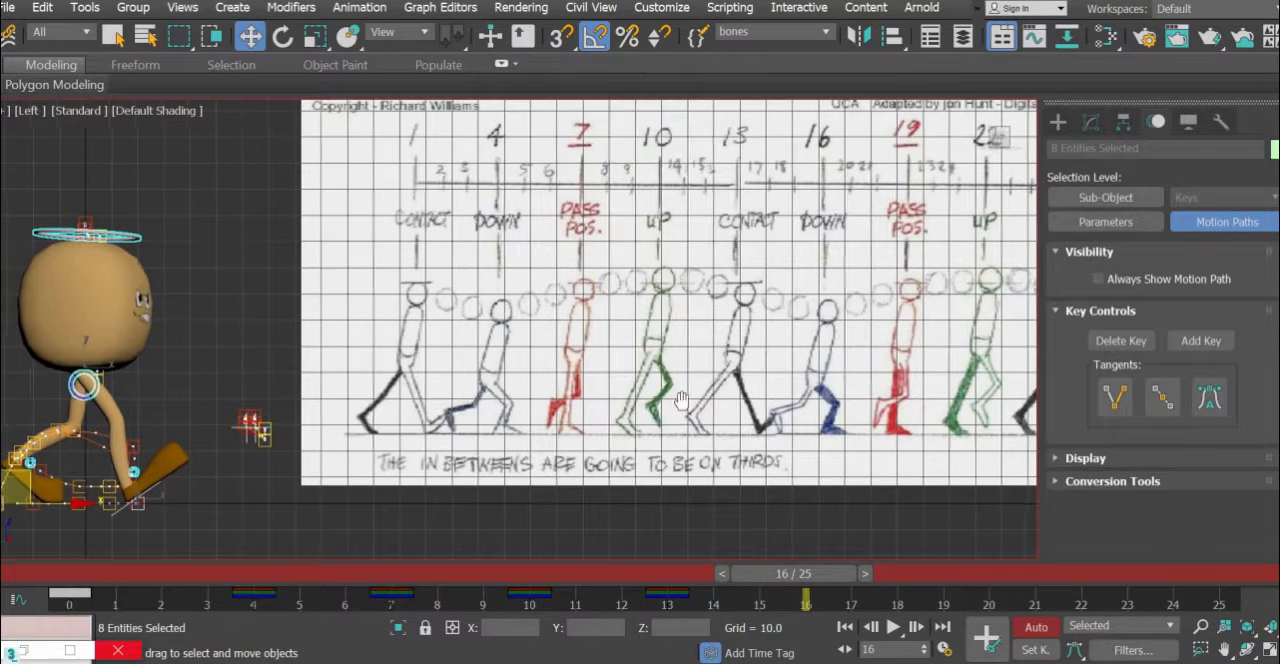
pyautogui.scroll(5, 288, 516)
pyautogui.scroll(3, 424, 481)
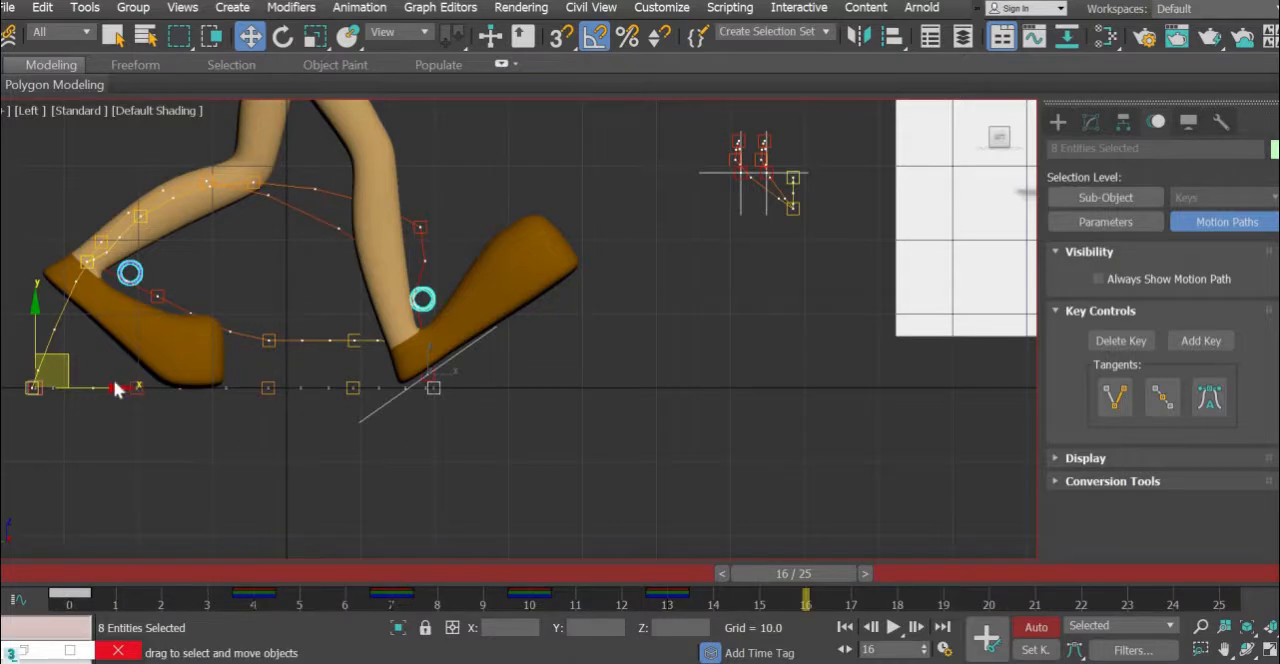
# - Compare the character's down pose at frame 4 with the reference drawing, and return to frame 16
pyautogui.click(458, 371)
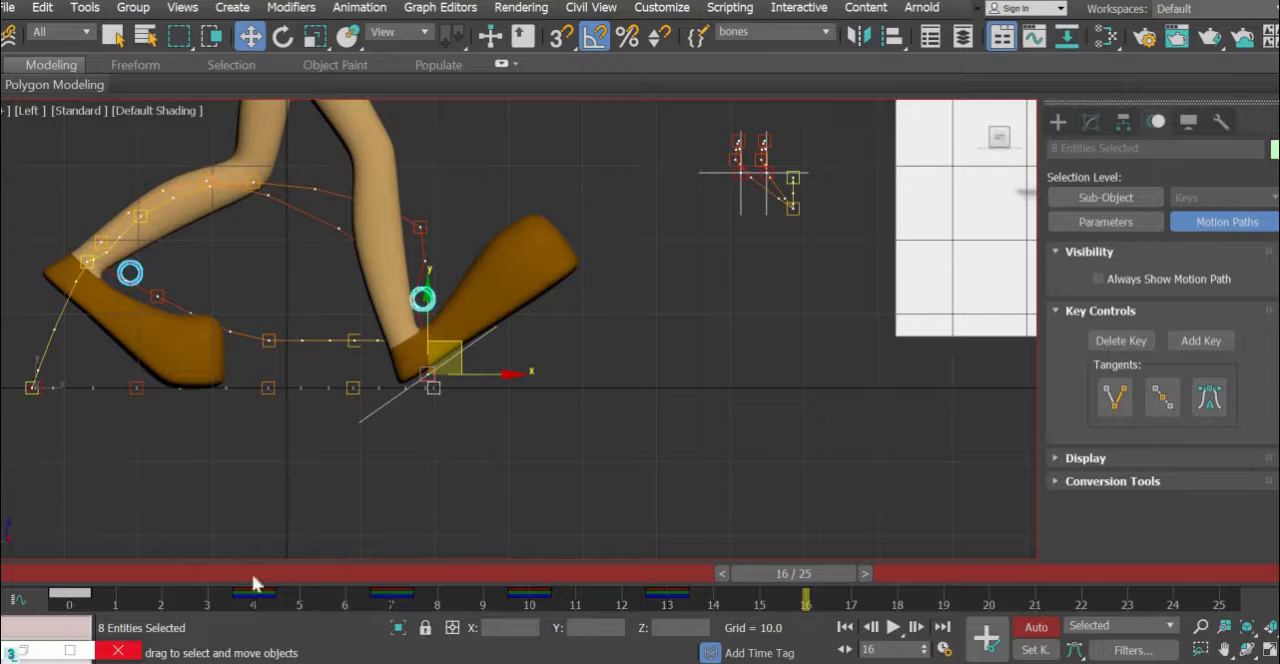
pyautogui.moveTo(254, 572); pyautogui.dragTo(303, 577)
pyautogui.press('w')
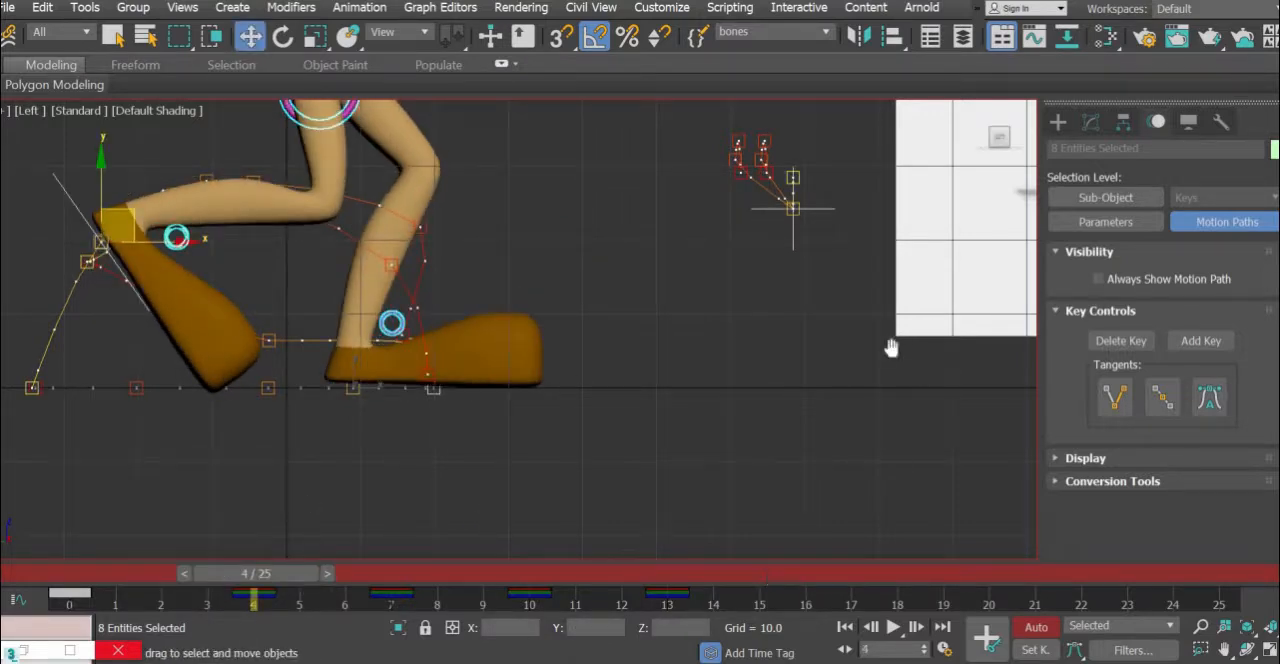
pyautogui.moveTo(891, 348); pyautogui.dragTo(261, 642, button='middle')
pyautogui.moveTo(709, 363); pyautogui.dragTo(632, 402, button='middle')
pyautogui.scroll(-2, 756, 380)
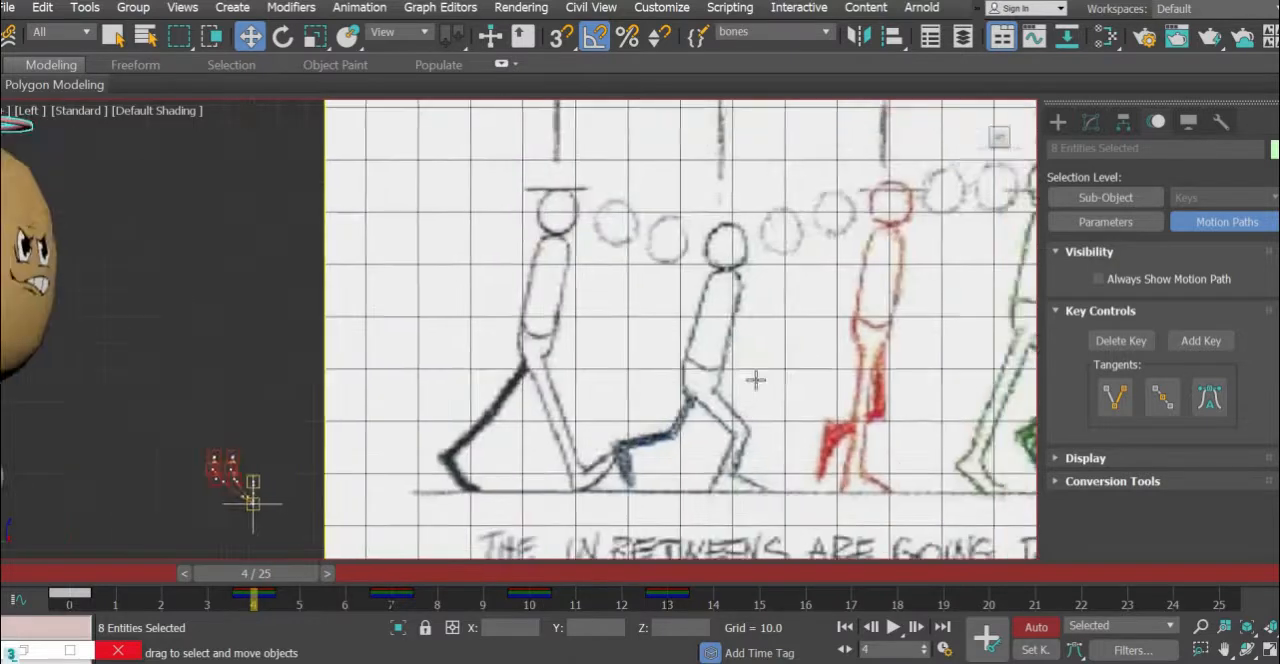
pyautogui.scroll(-3, 756, 380)
pyautogui.moveTo(734, 371); pyautogui.dragTo(672, 372, button='middle')
pyautogui.click(793, 571)
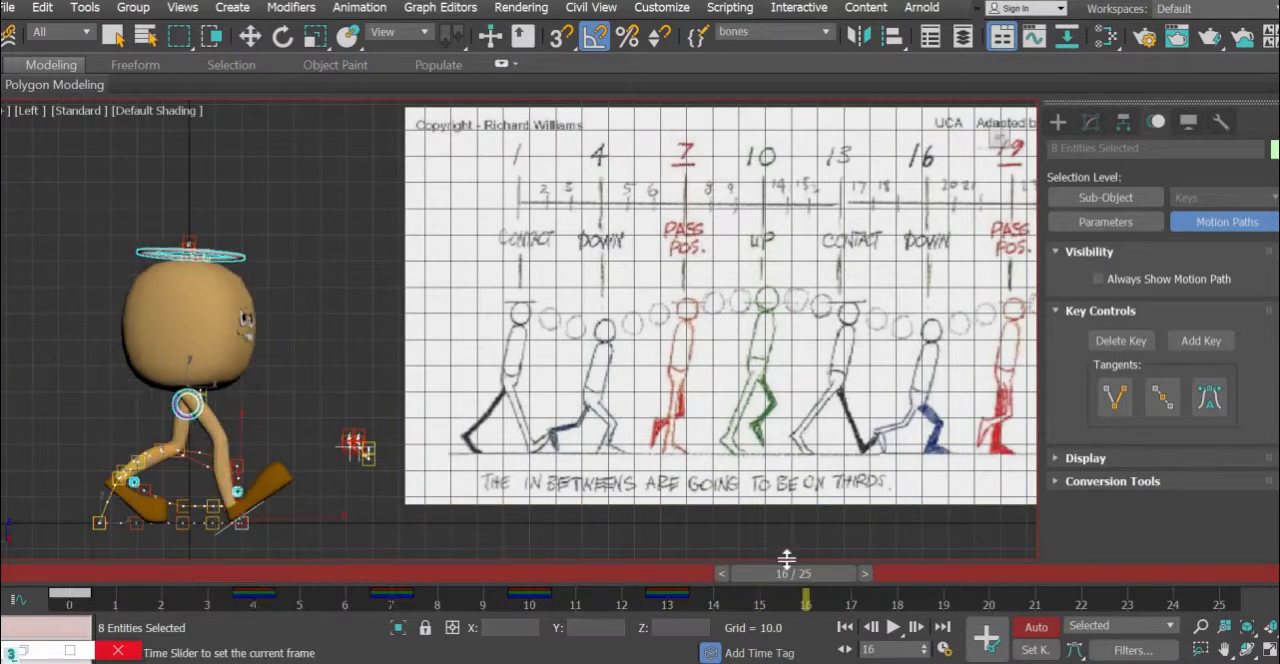
# - At frame 16, rotate the right foot platform -35° to lay the foot flat and move it to about Y -8.4, Z -0.3
pyautogui.moveTo(230, 549); pyautogui.dragTo(414, 421, button='middle')
pyautogui.scroll(3, 414, 421)
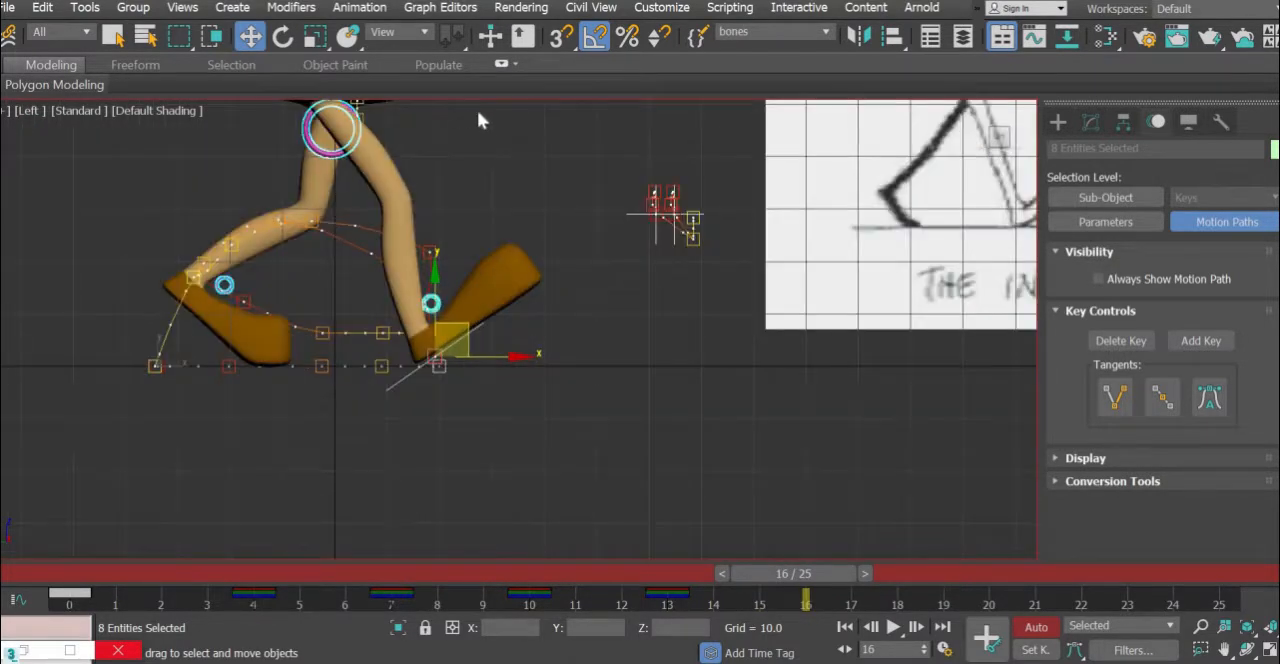
pyautogui.click(283, 38)
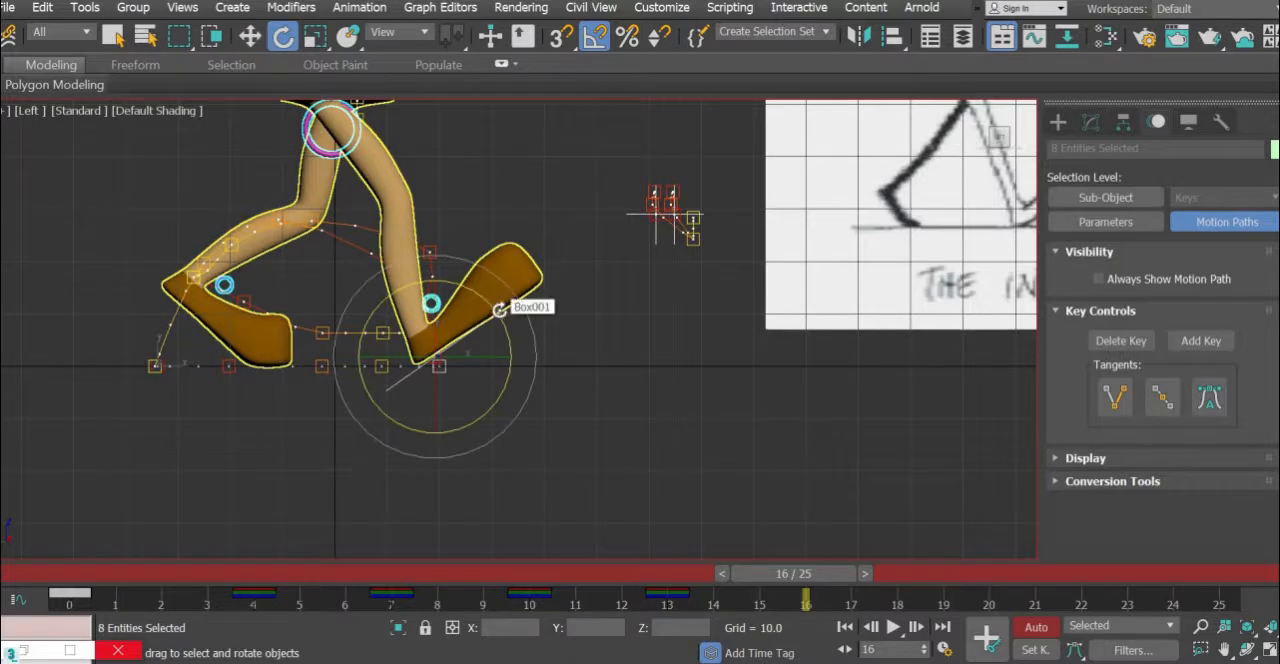
pyautogui.moveTo(506, 334)
pyautogui.mouseDown()
pyautogui.moveTo(511, 350)
pyautogui.moveTo(501, 331)
pyautogui.mouseUp()
pyautogui.hotkey('ctrl', 'z')
pyautogui.click(400, 371)
pyautogui.click(487, 304)
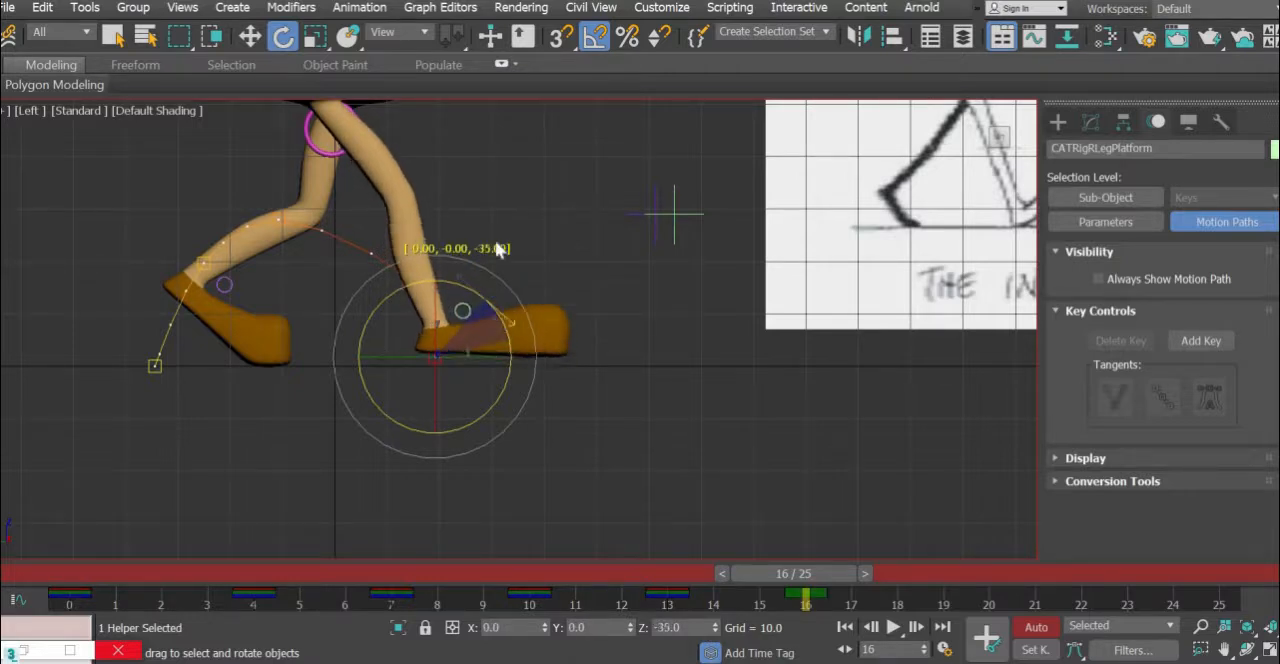
pyautogui.press('w')
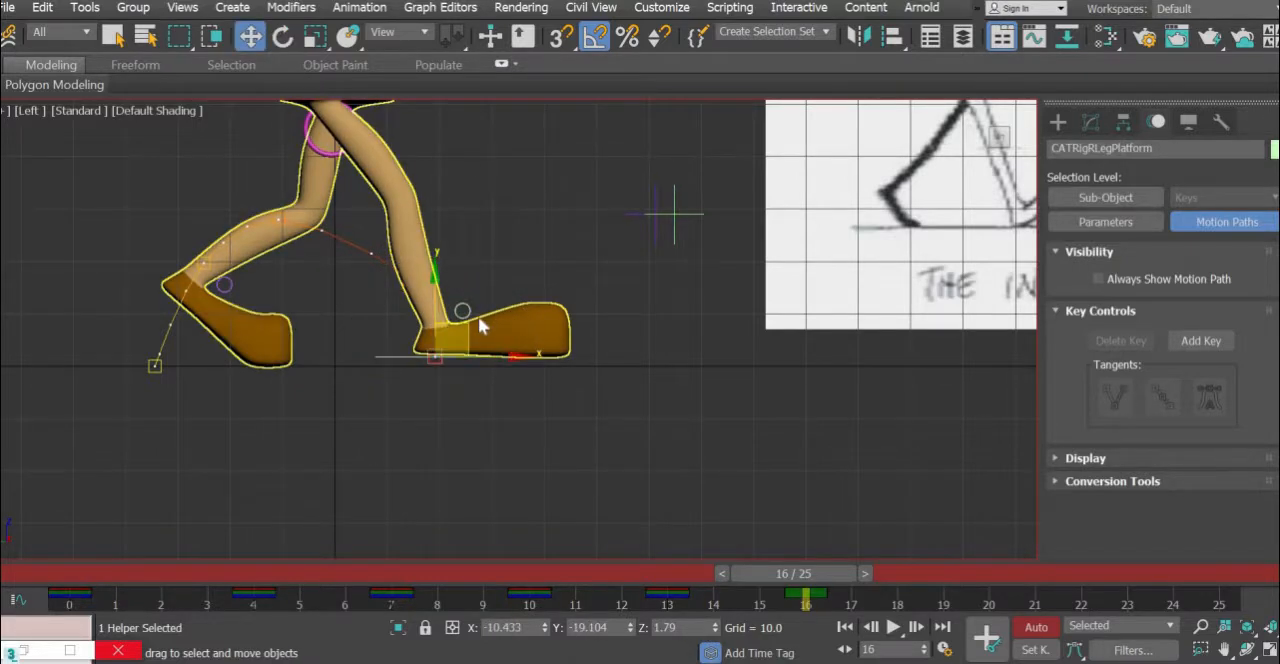
pyautogui.moveTo(443, 332); pyautogui.dragTo(374, 339)
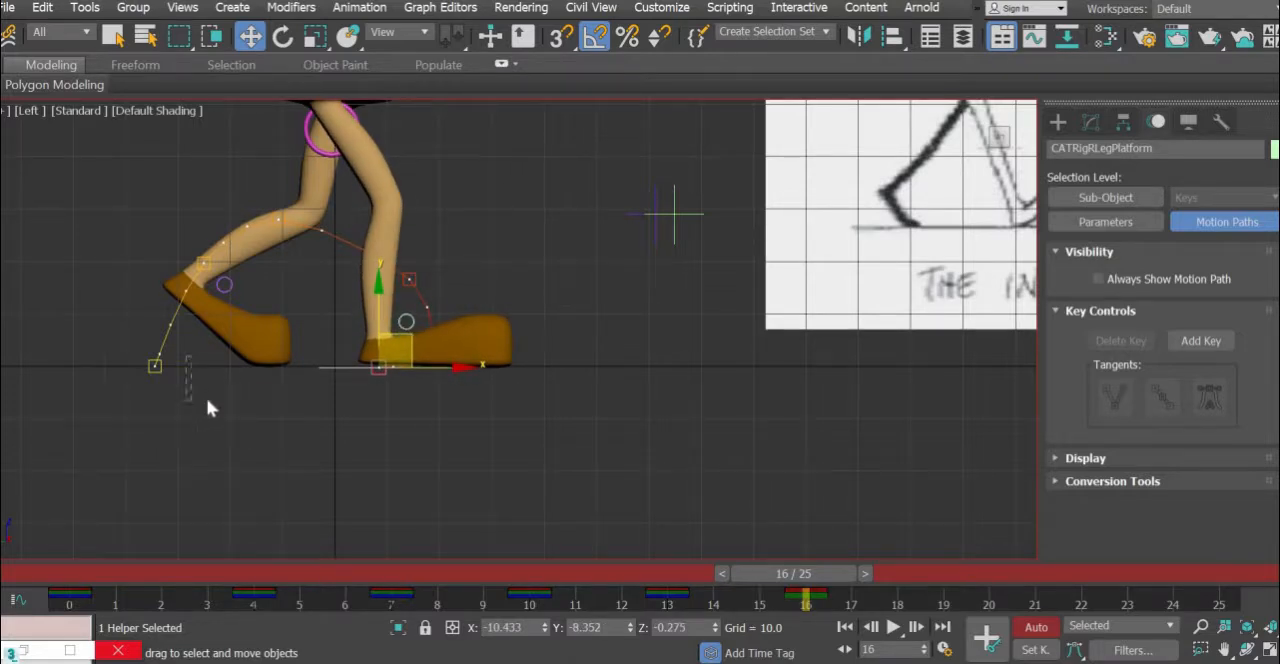
# - At frame 16, lift the left foot platform about 6 units, tilt it about 35° toes-down and move it forward
pyautogui.click(200, 366)
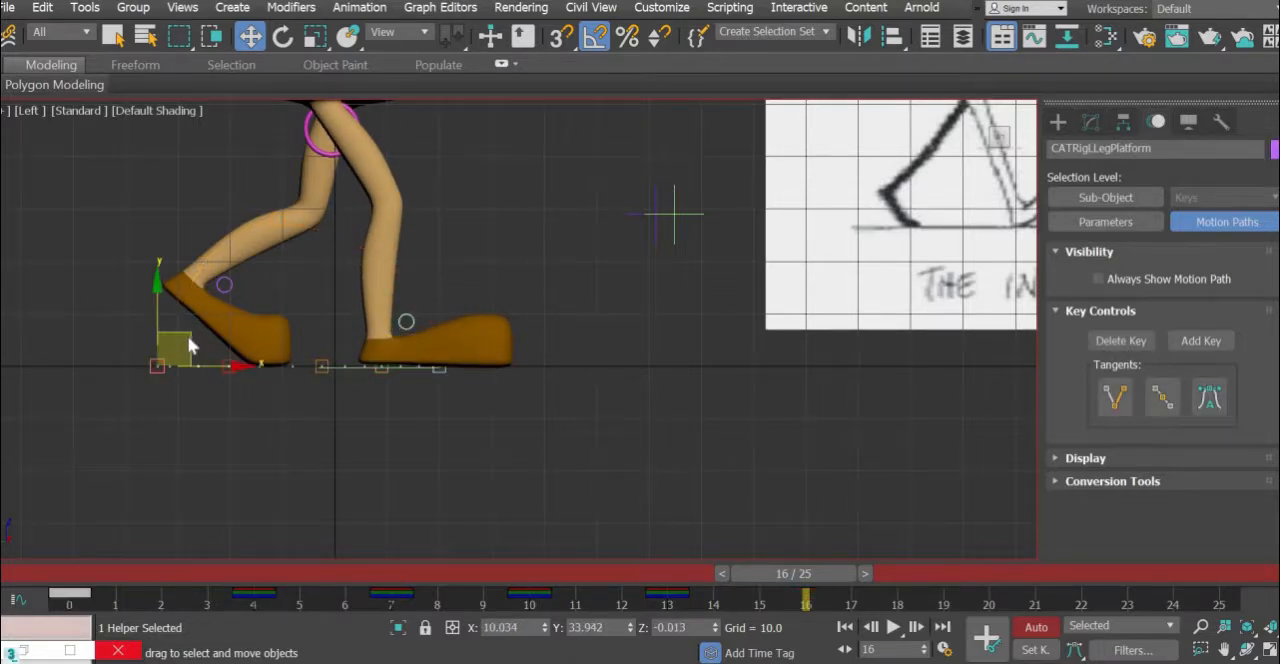
pyautogui.moveTo(190, 331); pyautogui.dragTo(204, 297)
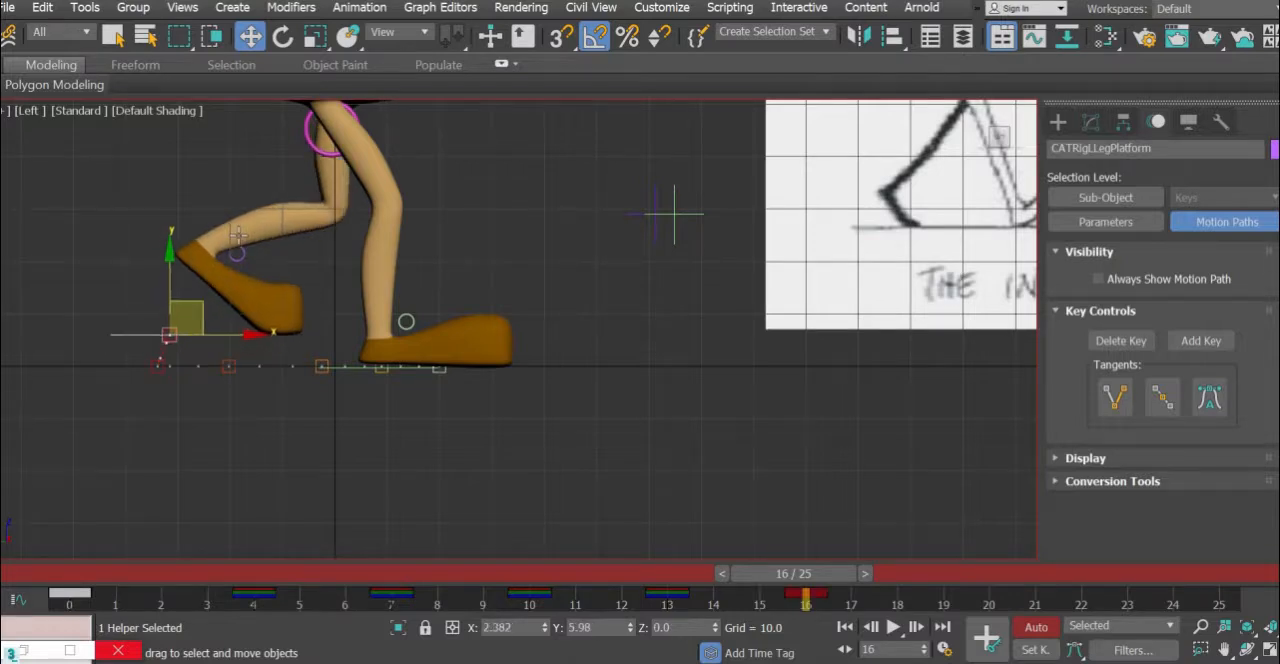
pyautogui.click(283, 36)
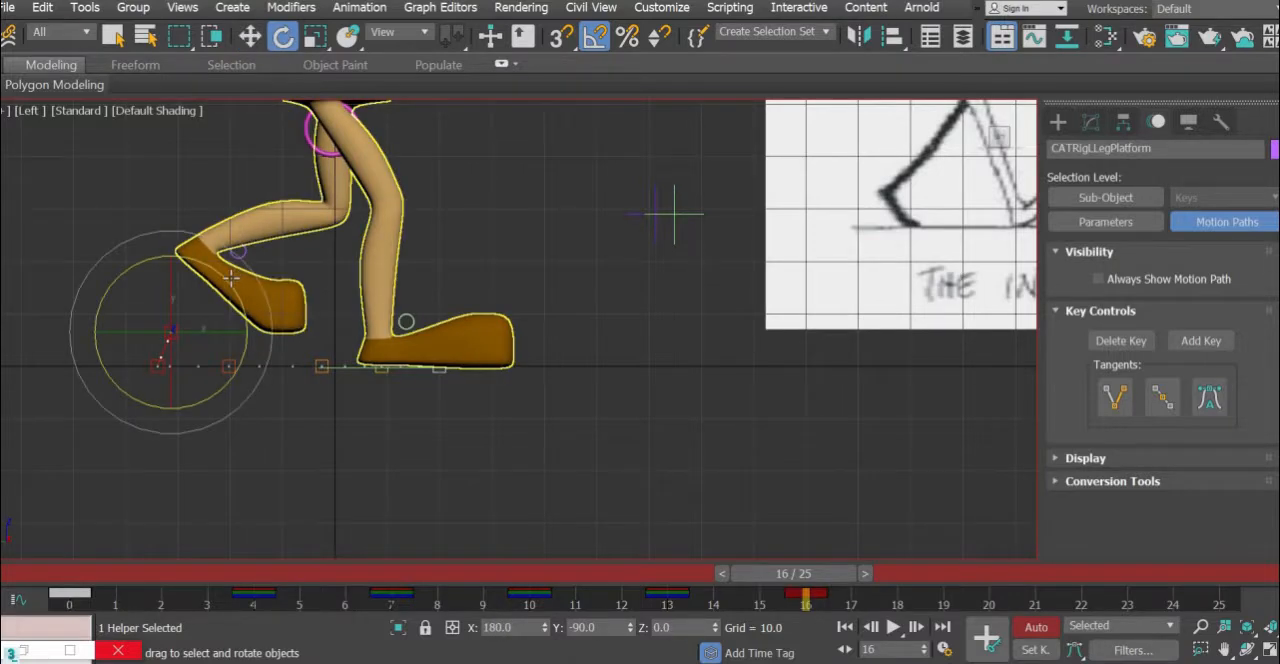
pyautogui.moveTo(234, 289); pyautogui.dragTo(278, 303)
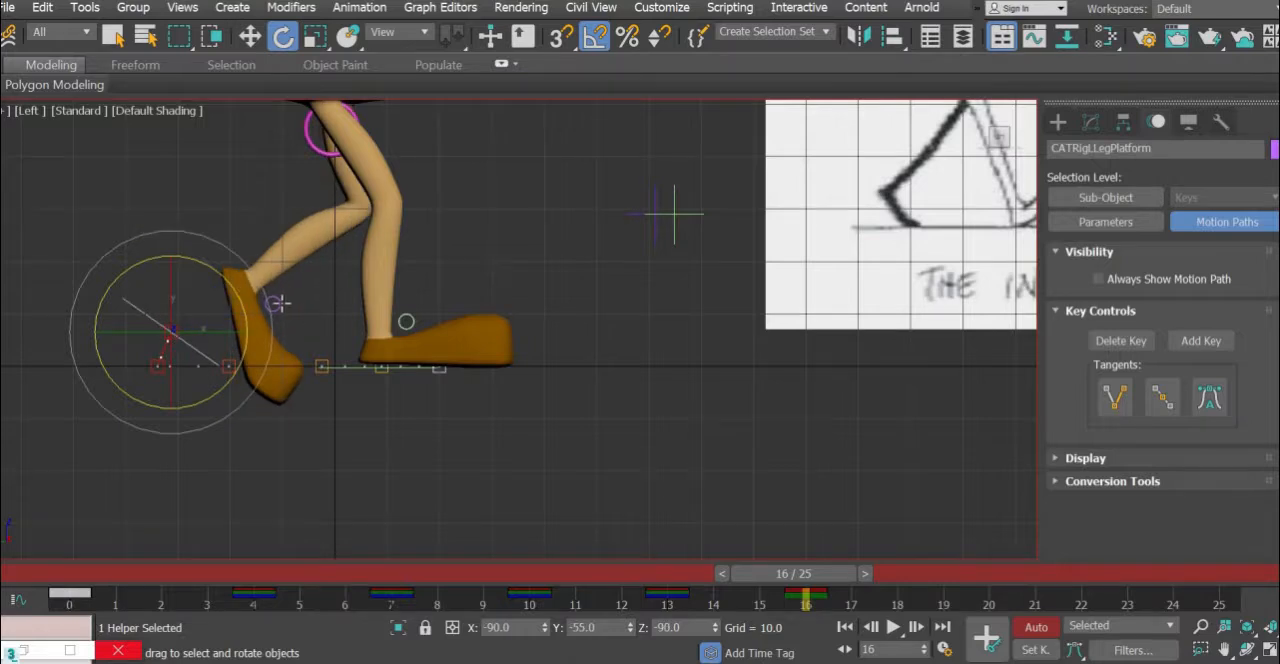
pyautogui.click(250, 36)
pyautogui.moveTo(271, 331); pyautogui.dragTo(343, 317)
# - Rotate the left ankle to lower the heel at frame 16 and move it about 9.8 units back and 7.4 up
pyautogui.click(329, 303)
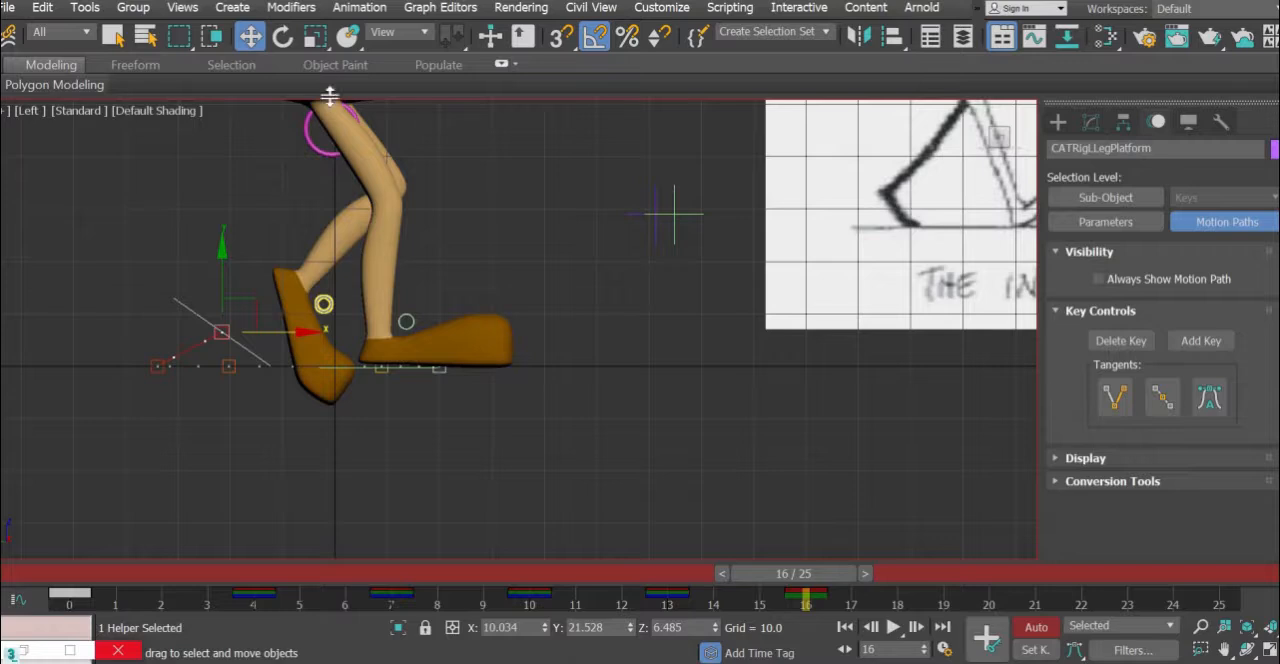
pyautogui.click(283, 37)
pyautogui.moveTo(364, 245); pyautogui.dragTo(362, 238)
pyautogui.press('w')
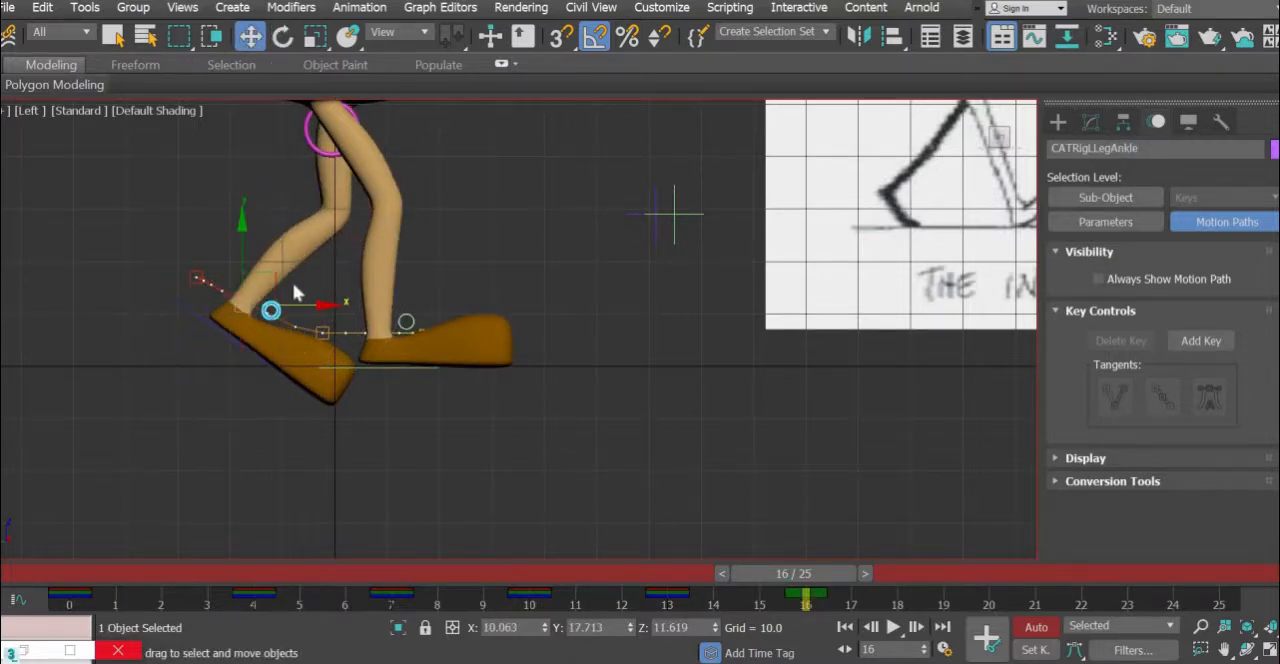
pyautogui.moveTo(258, 262); pyautogui.dragTo(217, 235)
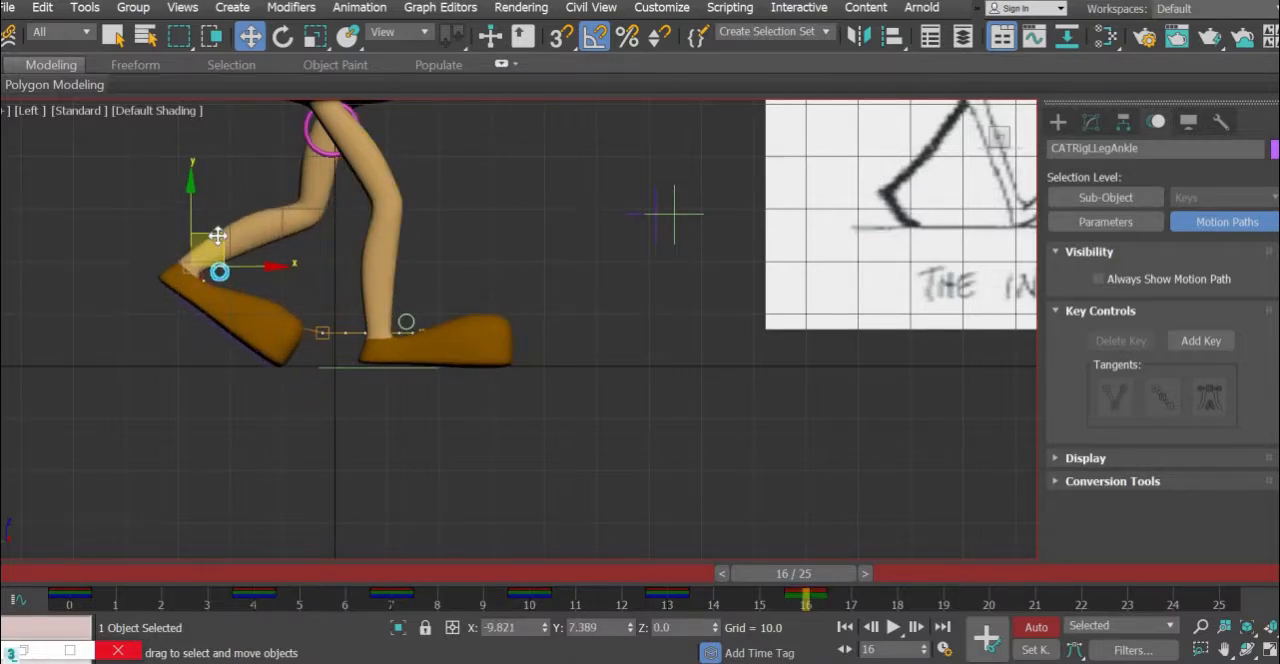
# - Undo the left ankle move and shift the left foot platform back and up to about Y 30.2, Z 13.9 at frame 16
pyautogui.hotkey('ctrl', 'z')
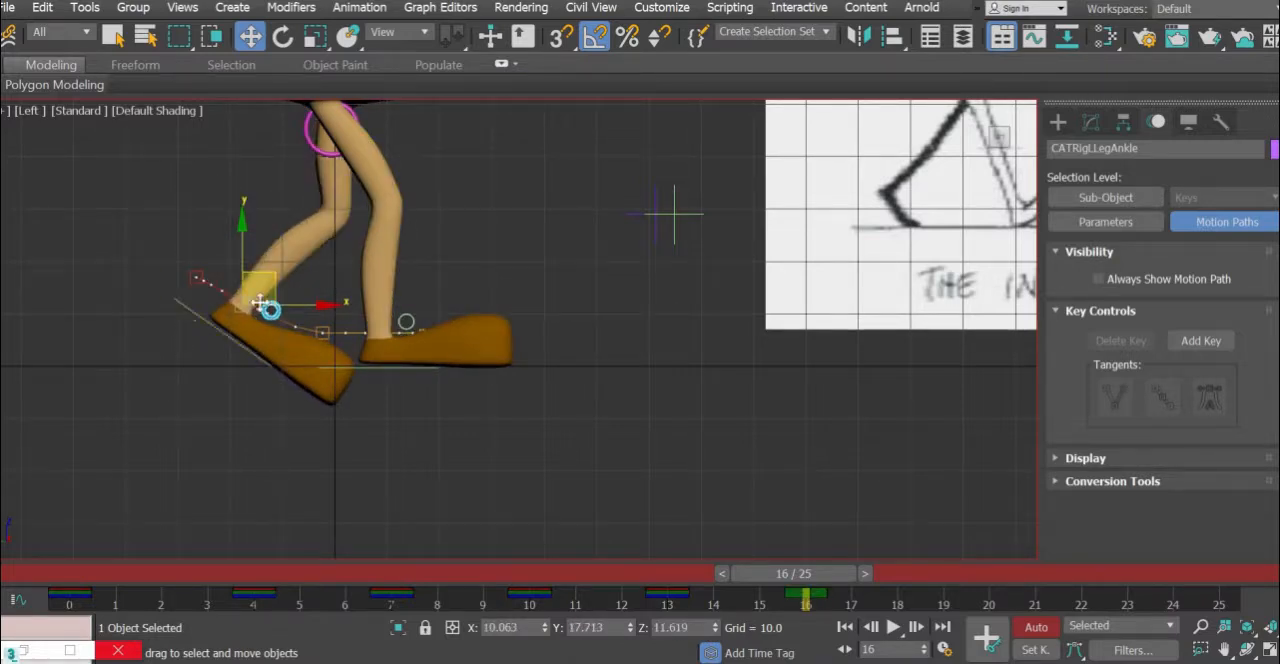
pyautogui.moveTo(252, 300); pyautogui.dragTo(189, 273)
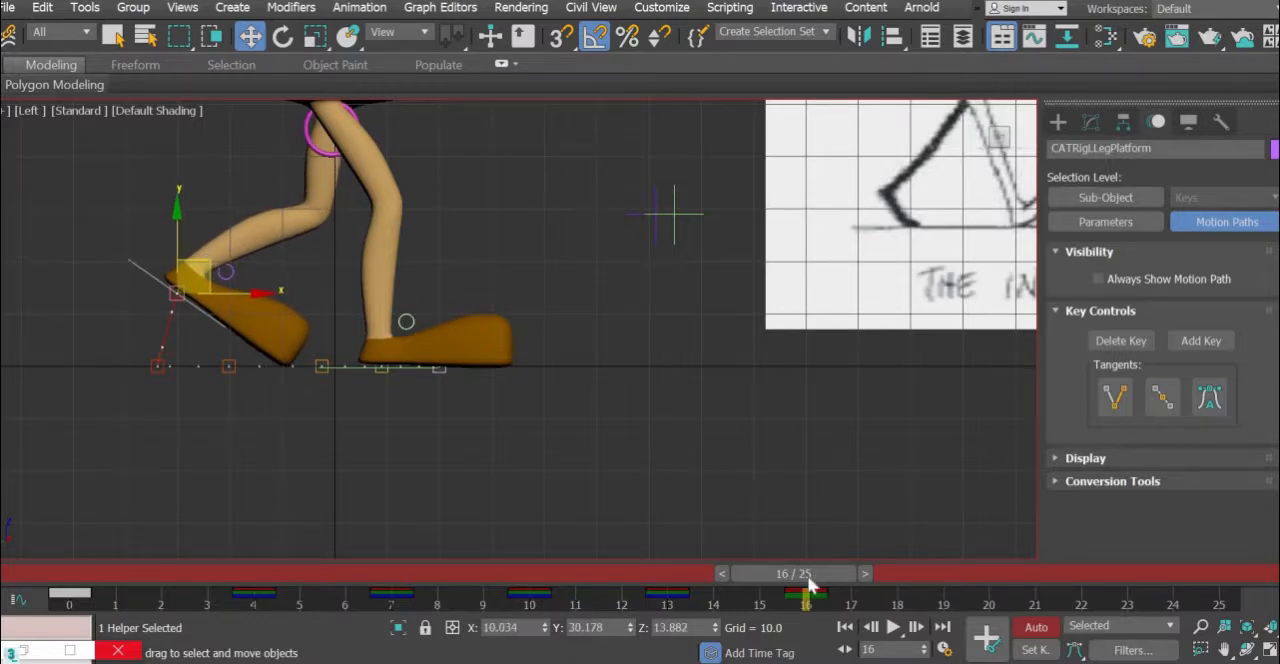
pyautogui.moveTo(762, 580); pyautogui.dragTo(797, 598)
pyautogui.moveTo(446, 631); pyautogui.dragTo(224, 662)
pyautogui.moveTo(622, 655); pyautogui.dragTo(809, 658)
# - Rotate the left foot platform 25° further toes-down and move it forward and up to about Y 23.5, Z 21.4
pyautogui.click(282, 37)
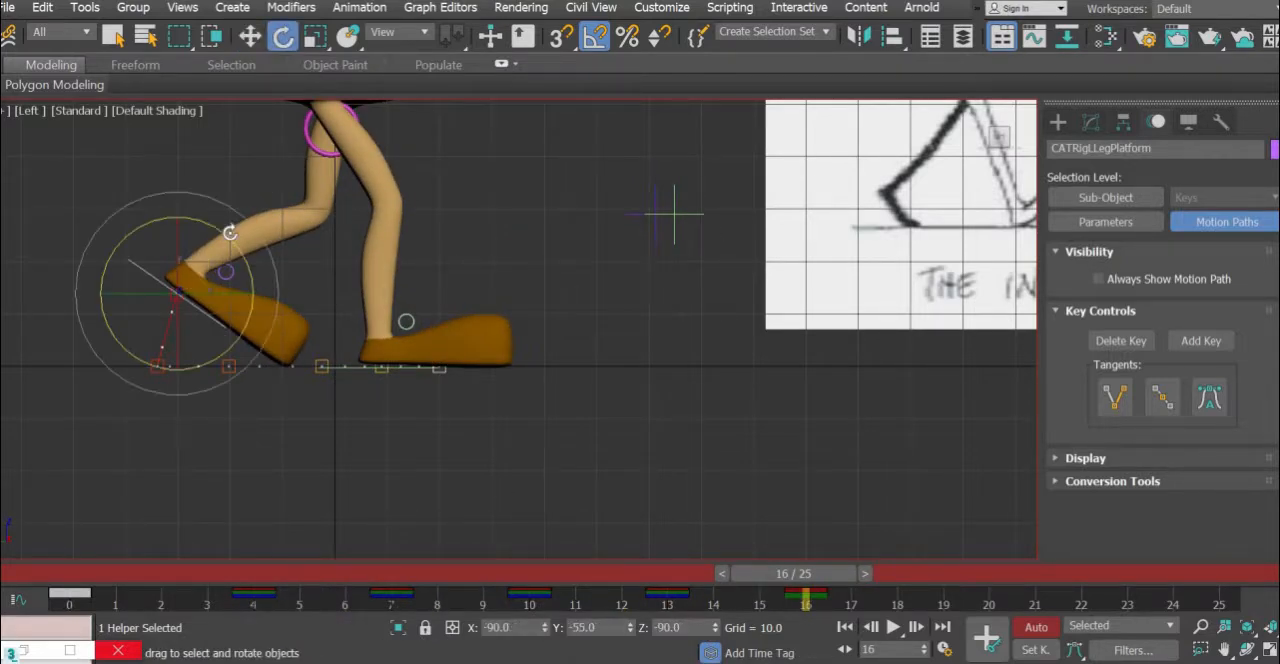
pyautogui.moveTo(232, 256); pyautogui.dragTo(240, 205)
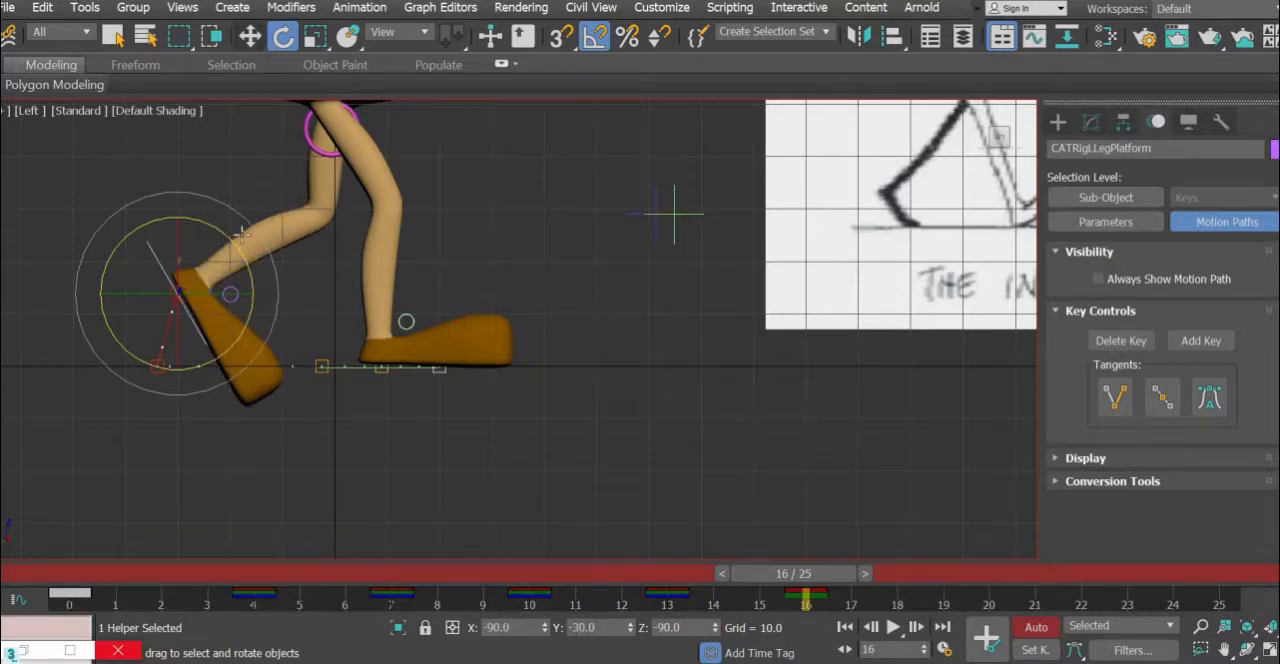
pyautogui.click(250, 37)
pyautogui.moveTo(213, 247); pyautogui.dragTo(250, 226)
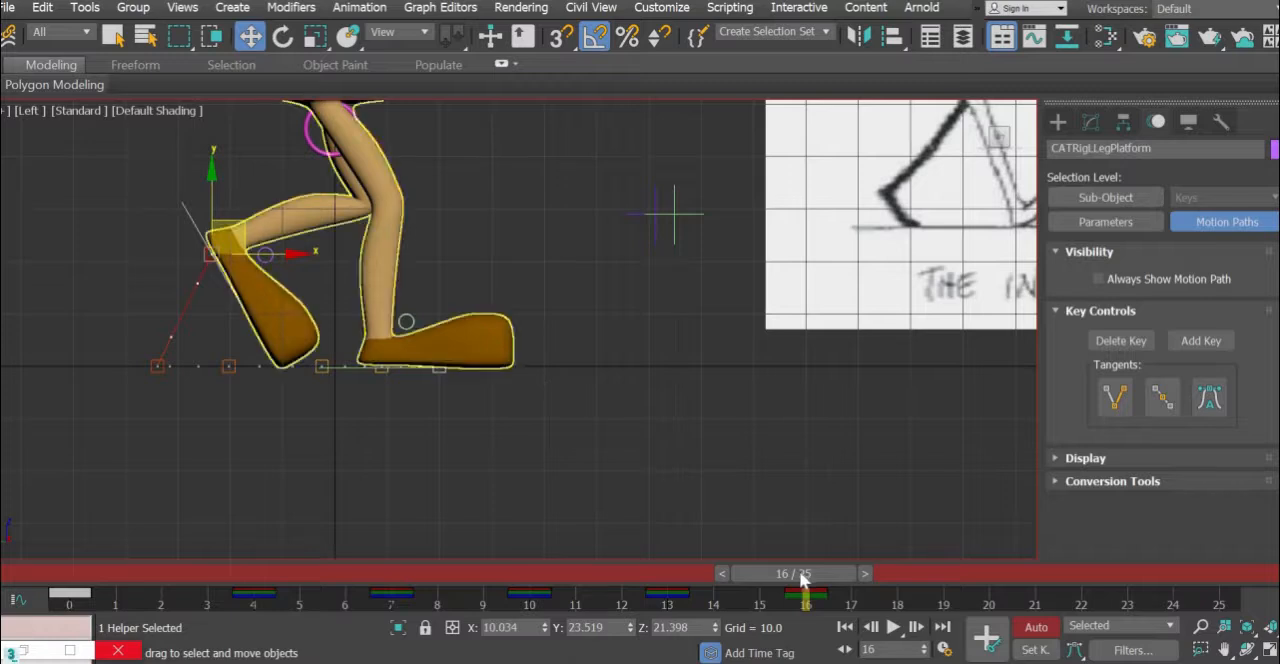
# - Scrub between frames 13 and 16 to check the motion, and key the "bones" selection set at frame 16
pyautogui.moveTo(802, 575); pyautogui.dragTo(760, 628)
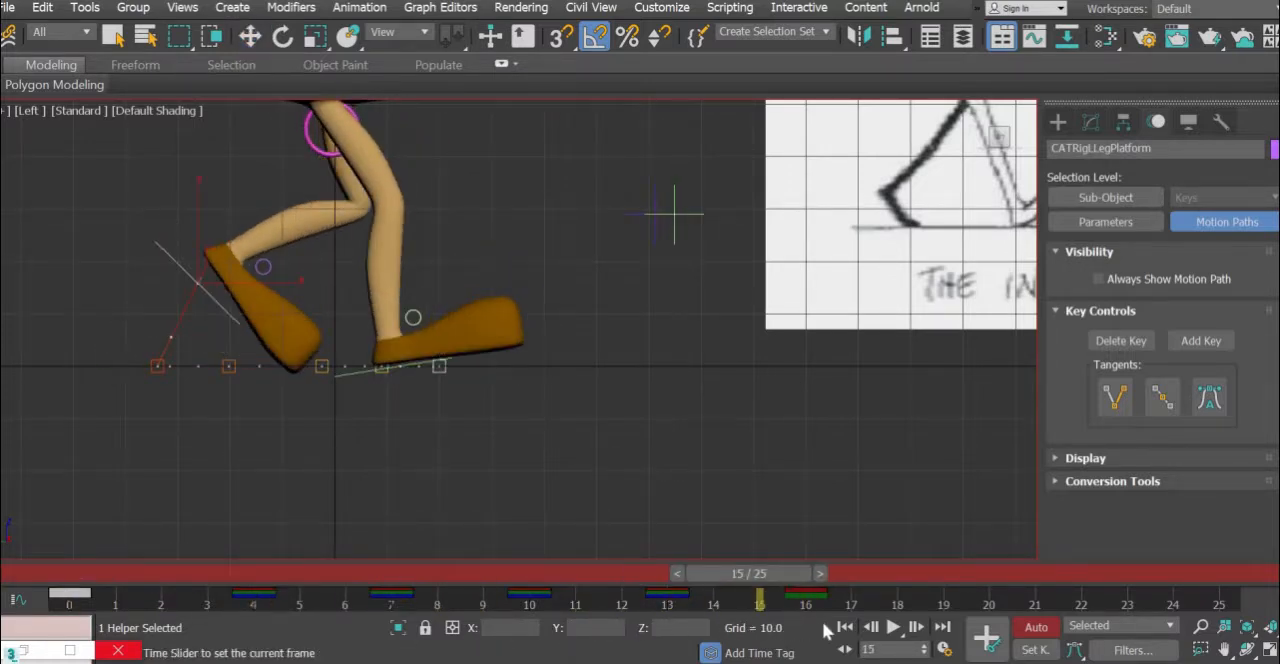
pyautogui.moveTo(672, 651); pyautogui.dragTo(703, 651)
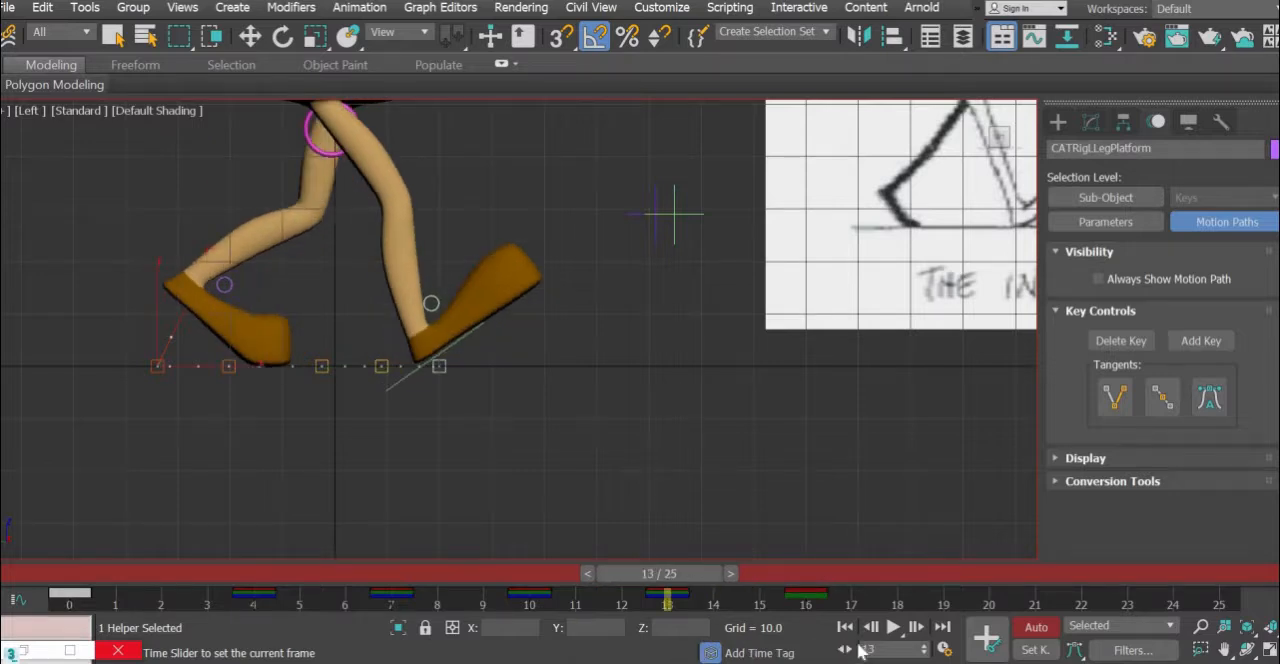
pyautogui.moveTo(860, 651); pyautogui.dragTo(860, 652)
pyautogui.press(',')
pyautogui.press('w')
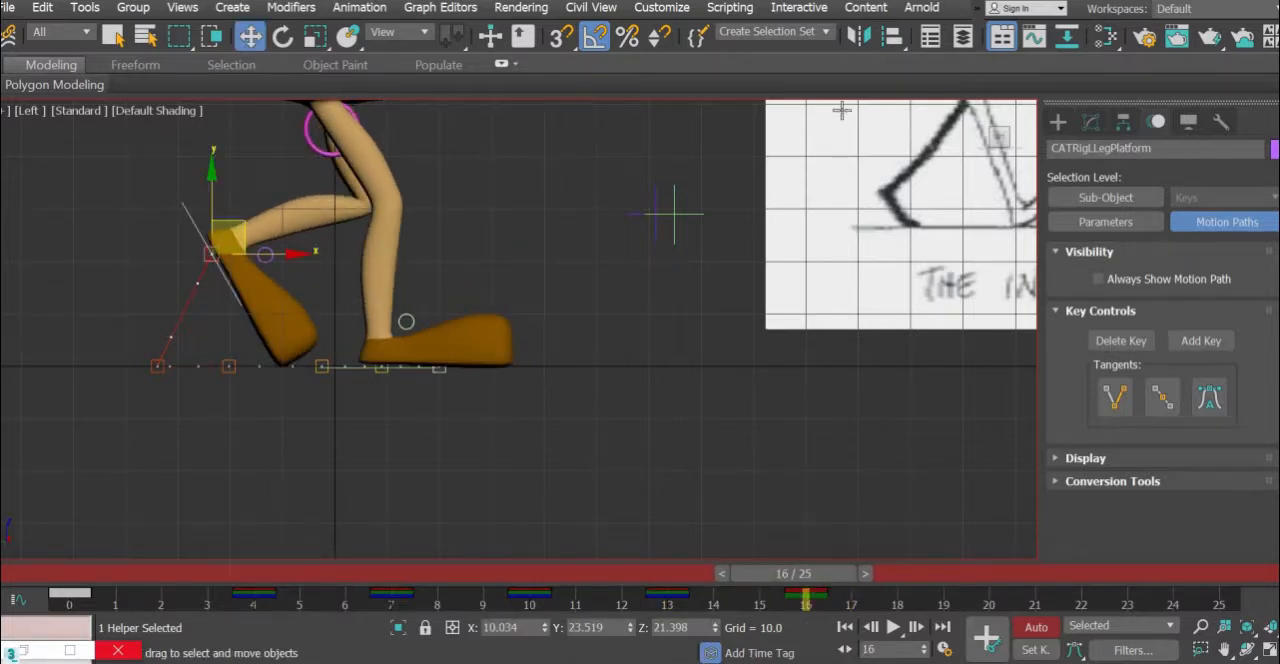
pyautogui.click(822, 35)
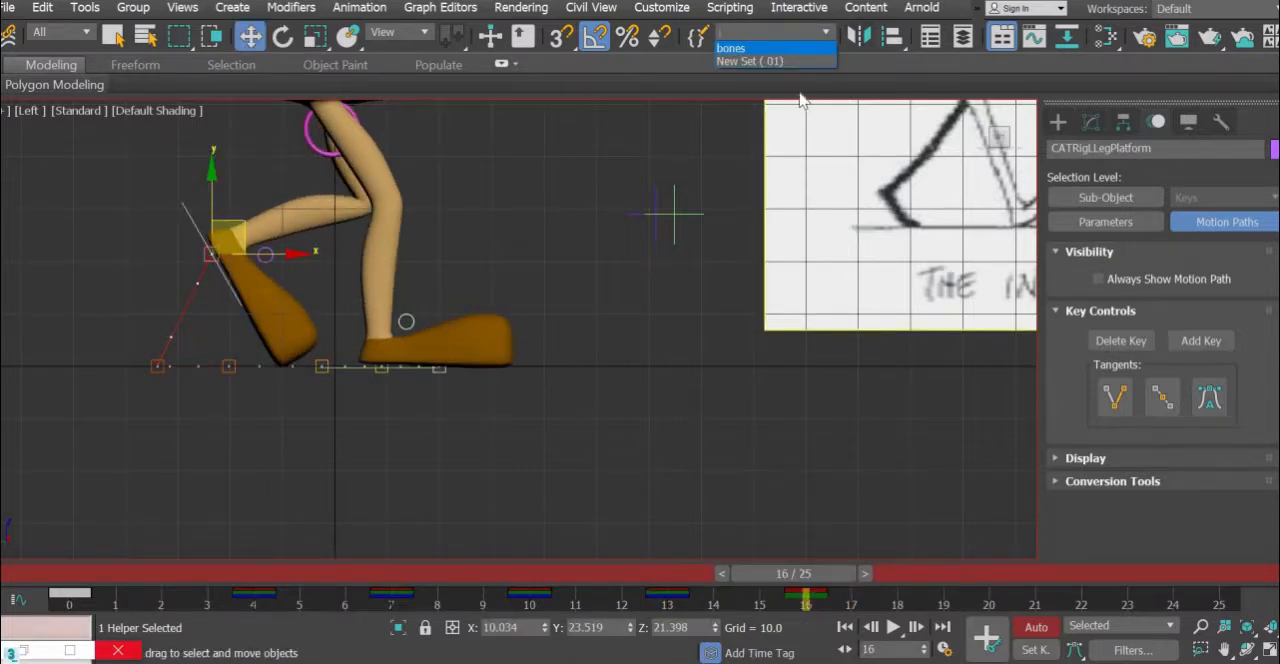
pyautogui.click(776, 57)
pyautogui.moveTo(490, 306); pyautogui.dragTo(412, 392, button='middle')
pyautogui.scroll(-2, 424, 382)
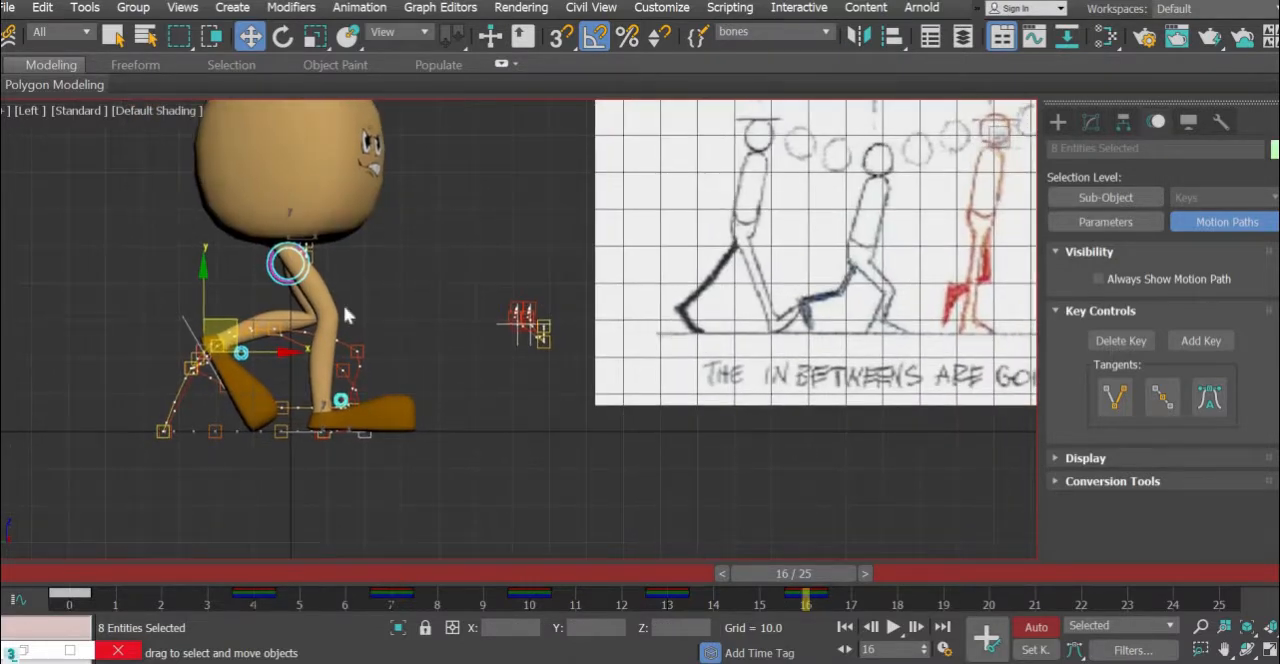
# - Move the pelvis forward and slightly up to about Y -5.9, Z 53.7 at frame 16
pyautogui.click(268, 282)
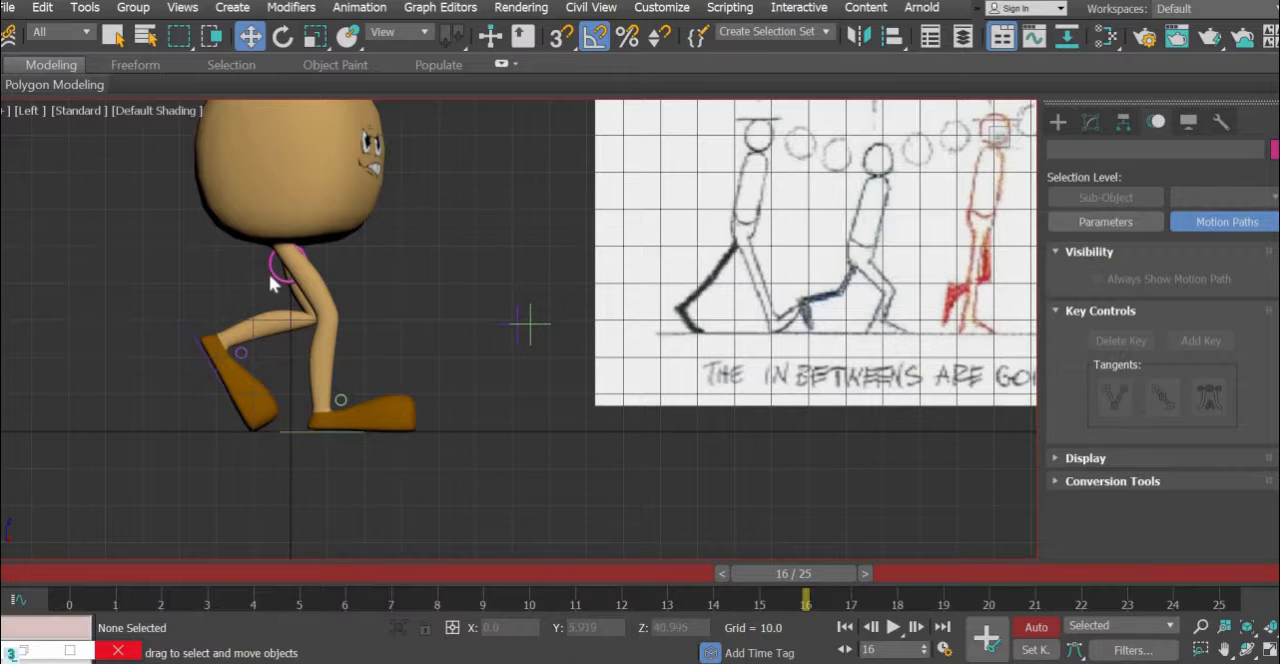
pyautogui.click(273, 272)
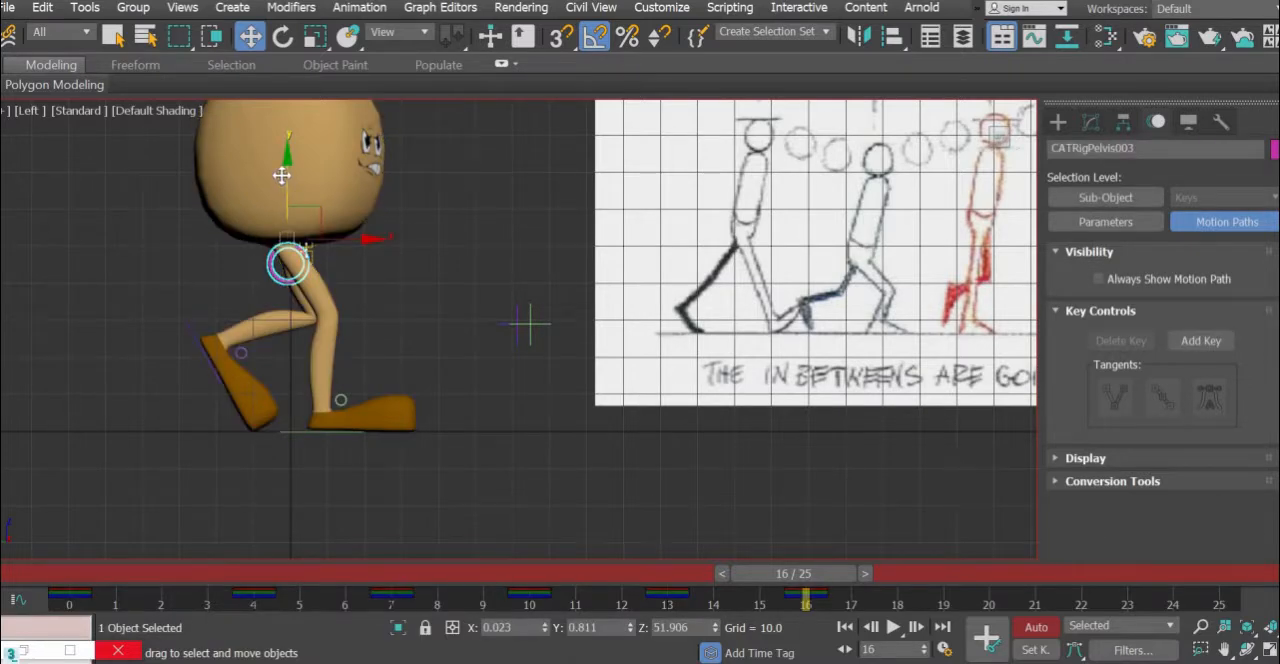
pyautogui.moveTo(282, 170); pyautogui.dragTo(296, 202)
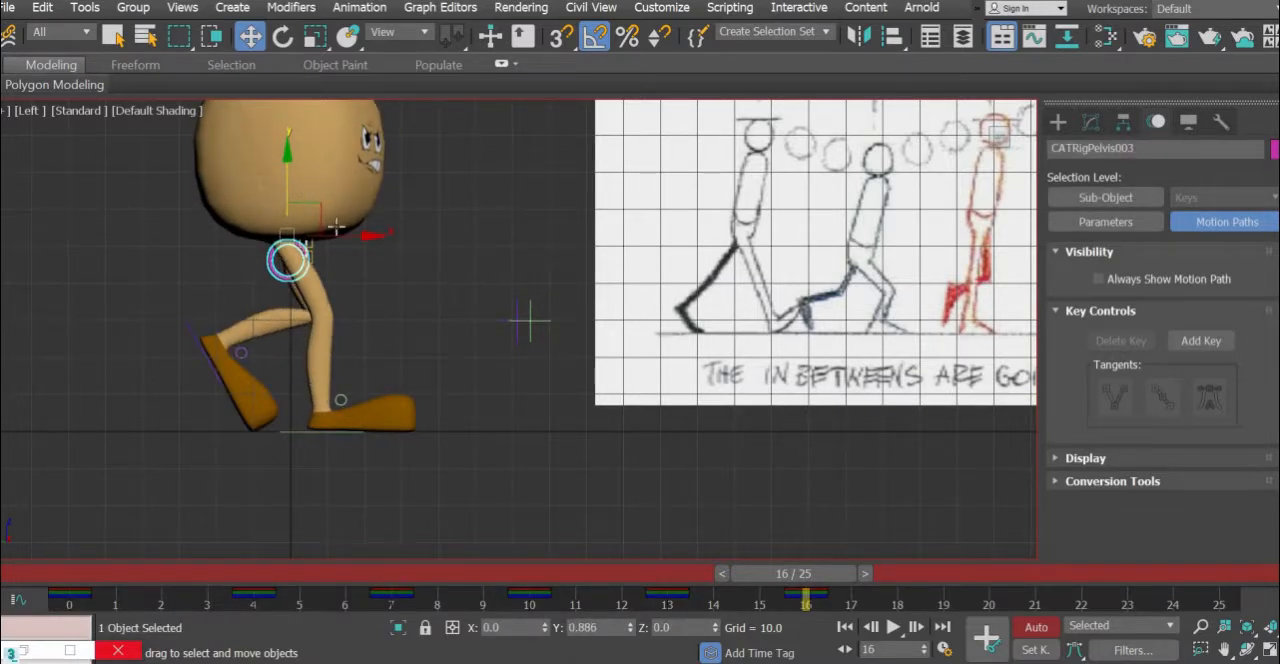
pyautogui.moveTo(350, 234); pyautogui.dragTo(370, 236)
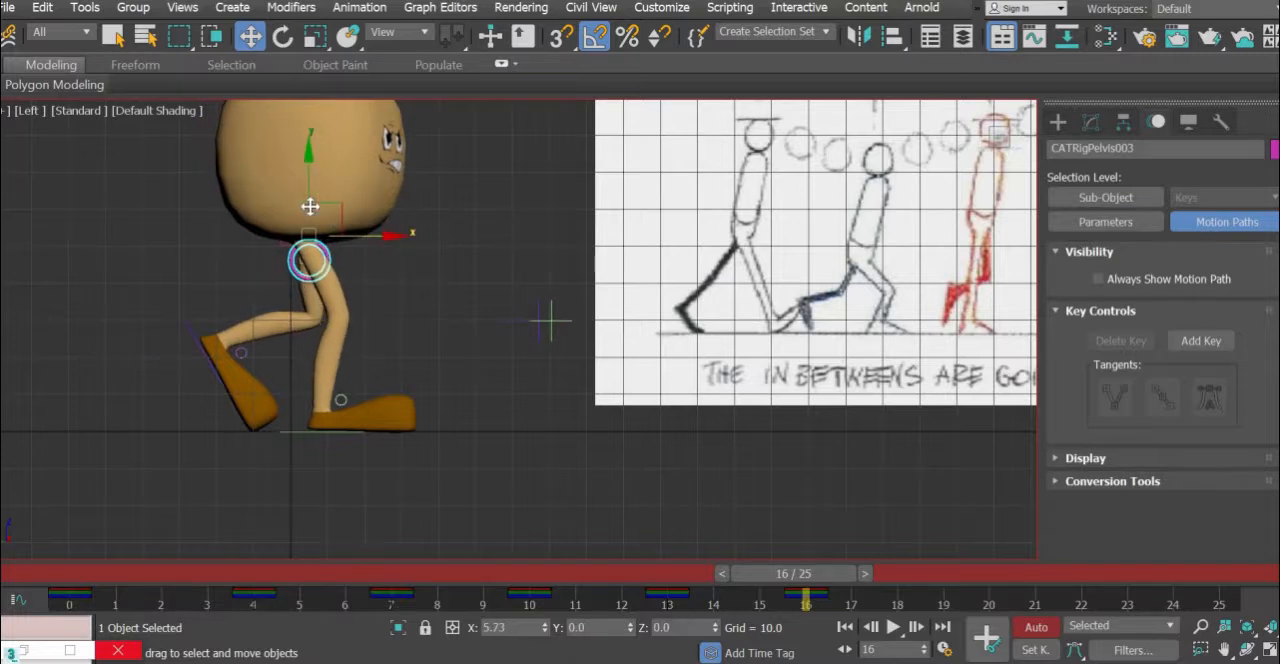
pyautogui.moveTo(311, 182); pyautogui.dragTo(311, 180)
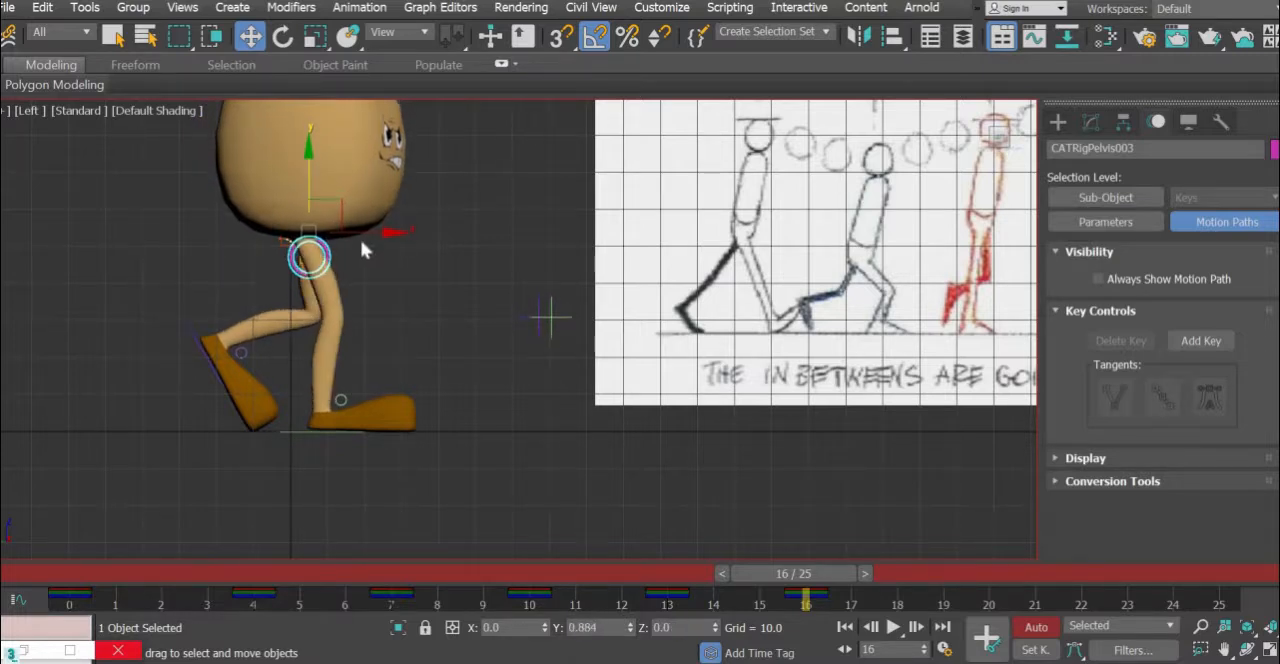
pyautogui.moveTo(370, 232); pyautogui.dragTo(371, 229)
# - Compare frame 16 with the reference's second down pose and lower the pelvis to about Z 49.5
pyautogui.scroll(-4, 363, 306)
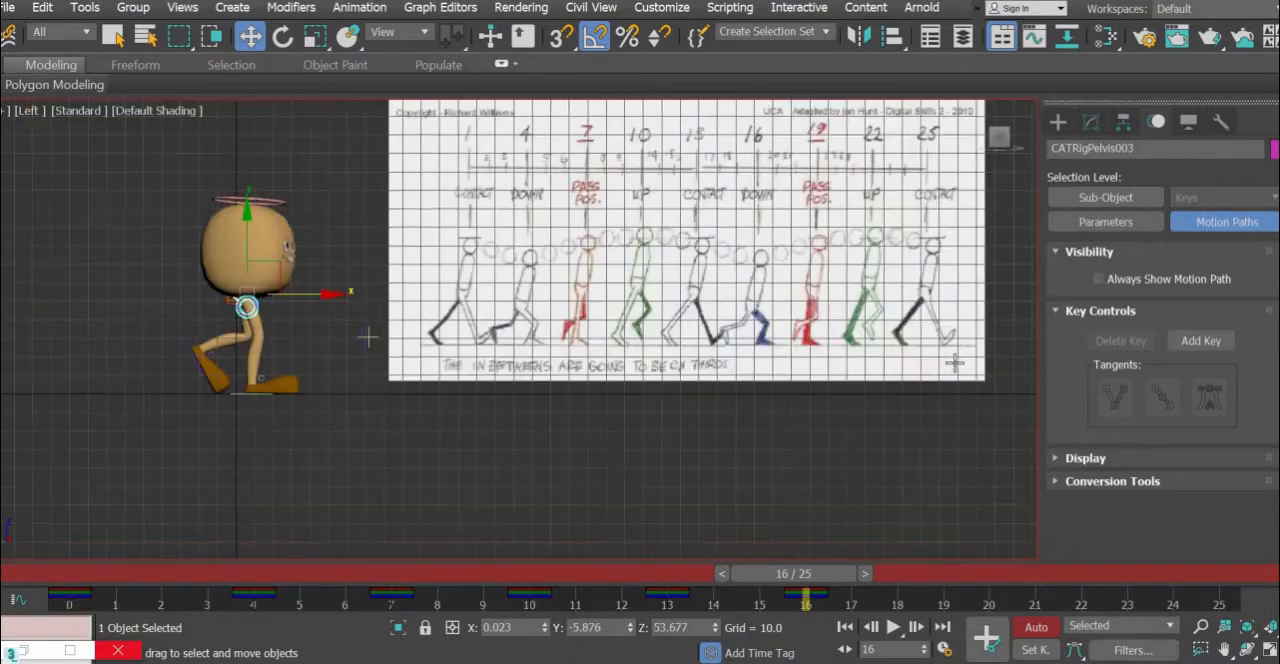
pyautogui.scroll(3, 844, 353)
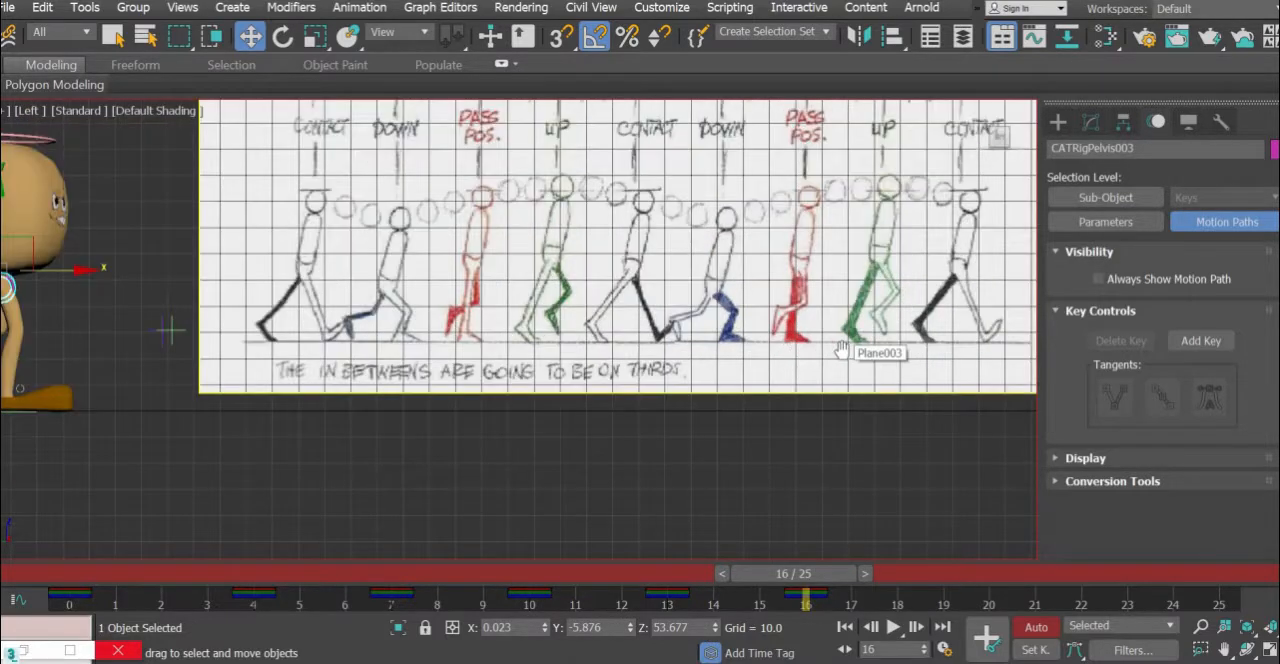
pyautogui.moveTo(789, 348); pyautogui.dragTo(847, 352, button='middle')
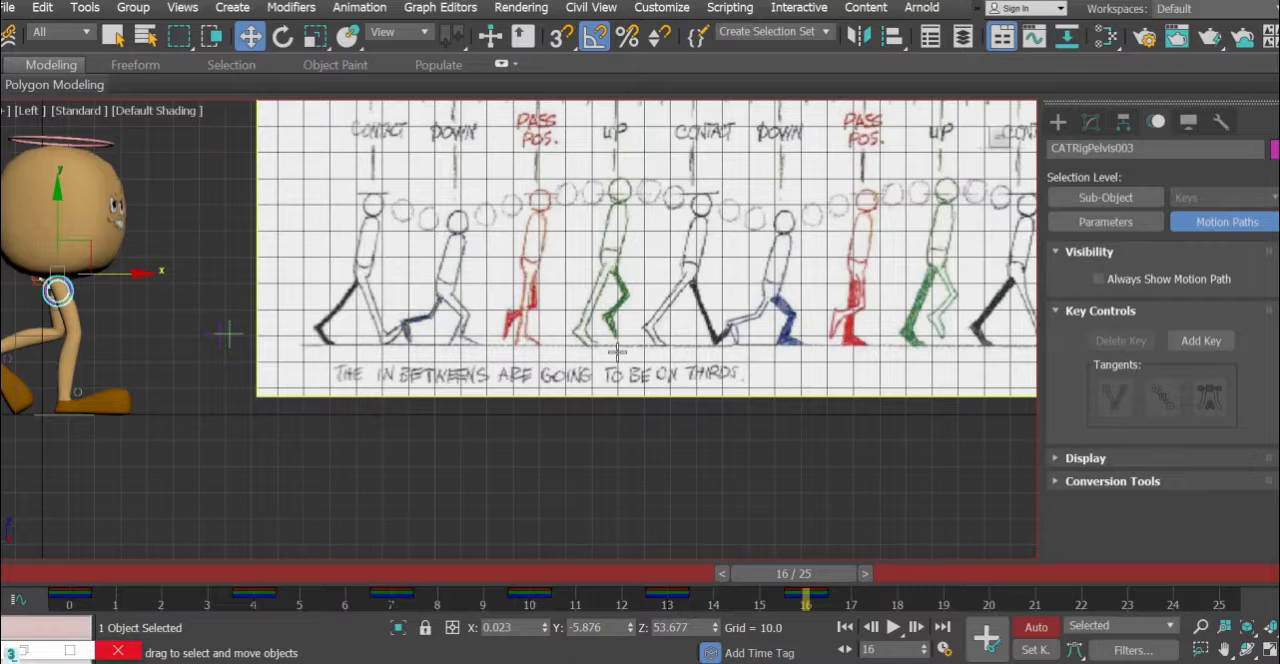
pyautogui.moveTo(64, 219); pyautogui.dragTo(66, 229)
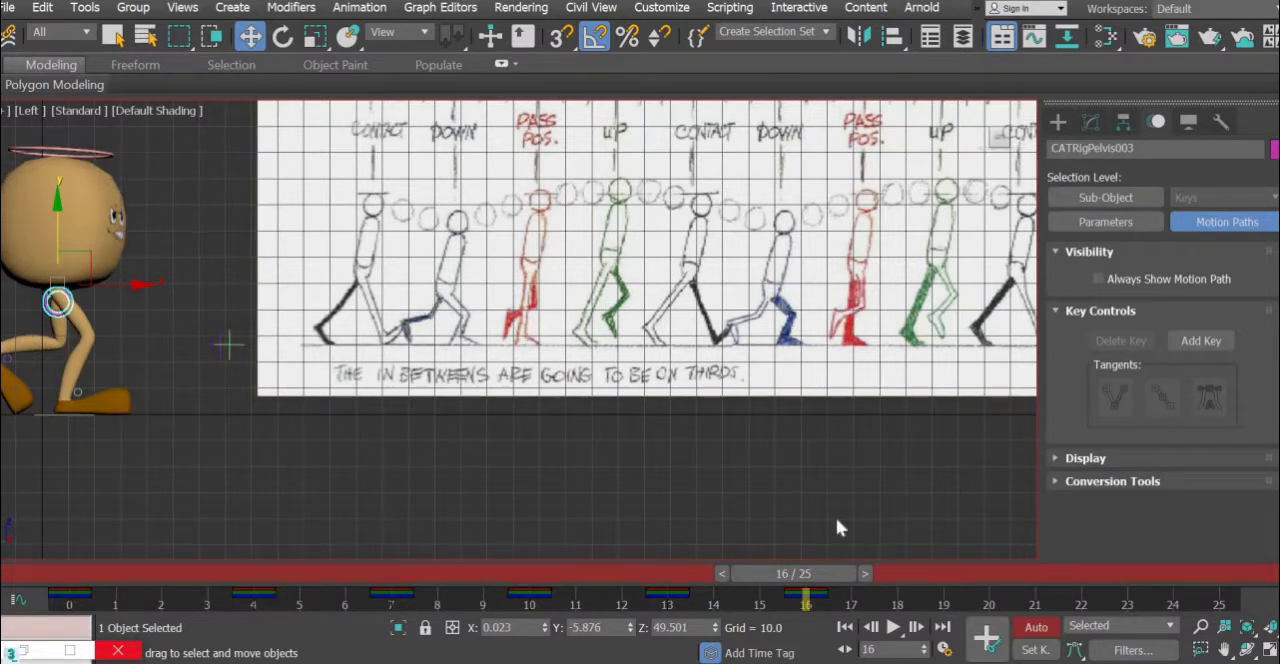
pyautogui.moveTo(751, 383); pyautogui.dragTo(774, 403, button='middle')
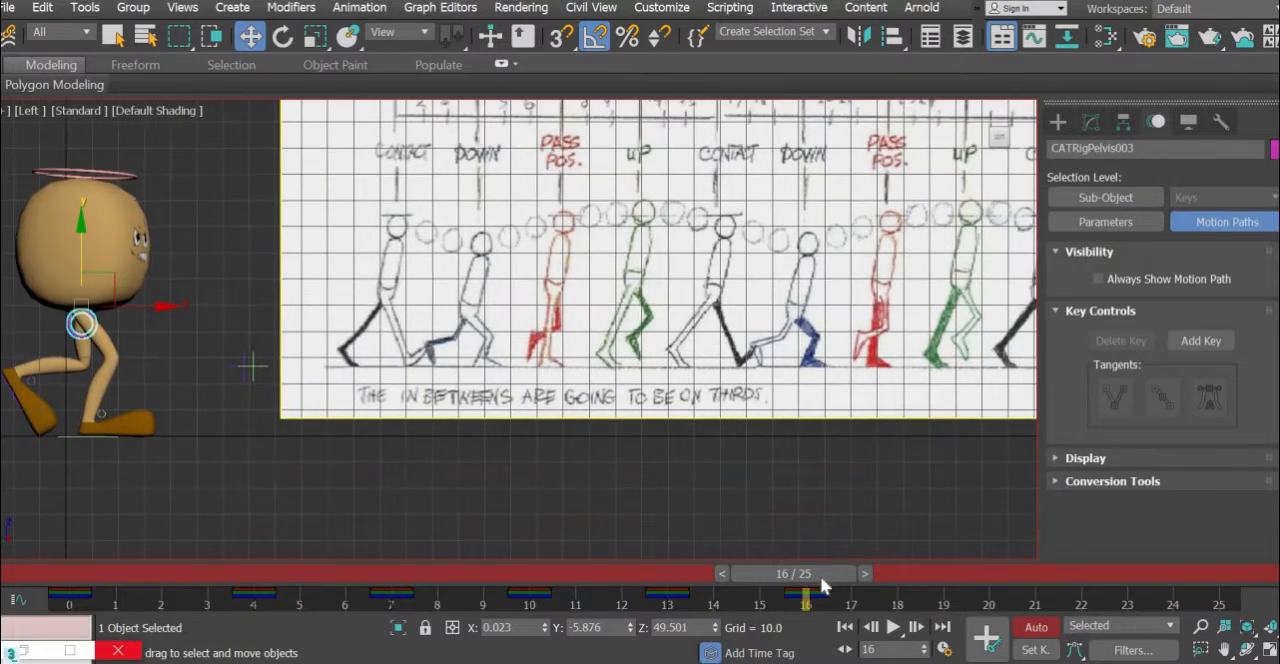
# - At frame 19, slide the right foot platform back along the ground to about Y 2.3
pyautogui.click(953, 570)
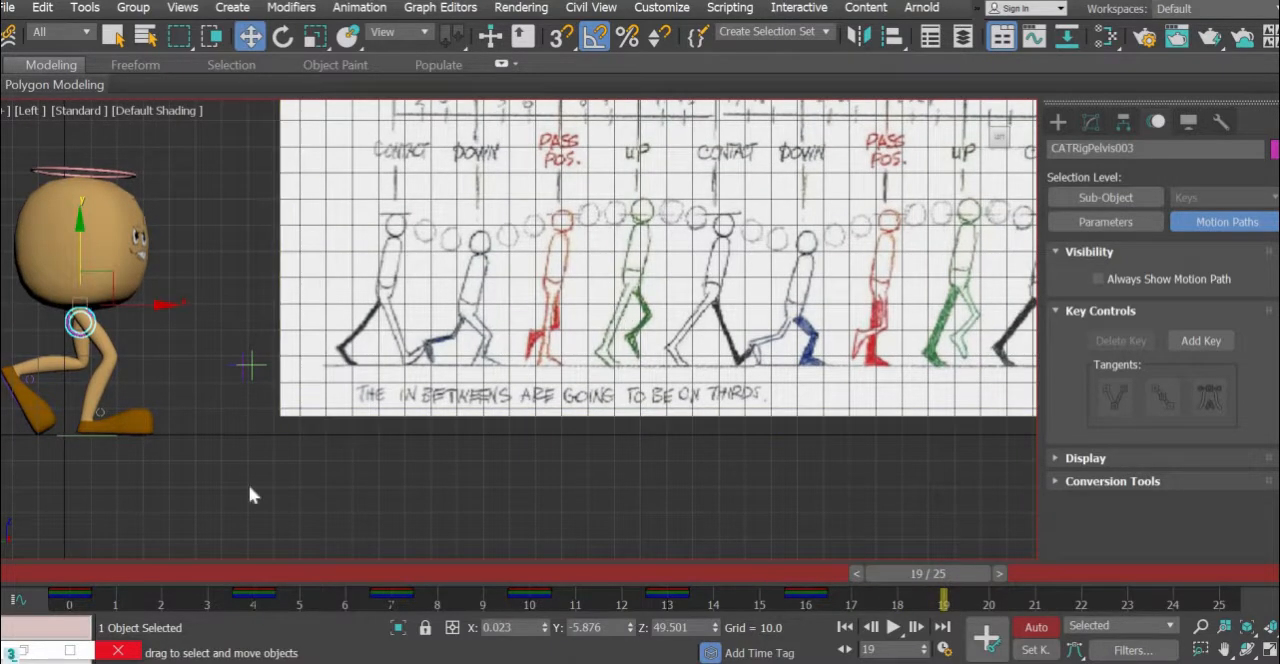
pyautogui.scroll(5, 234, 429)
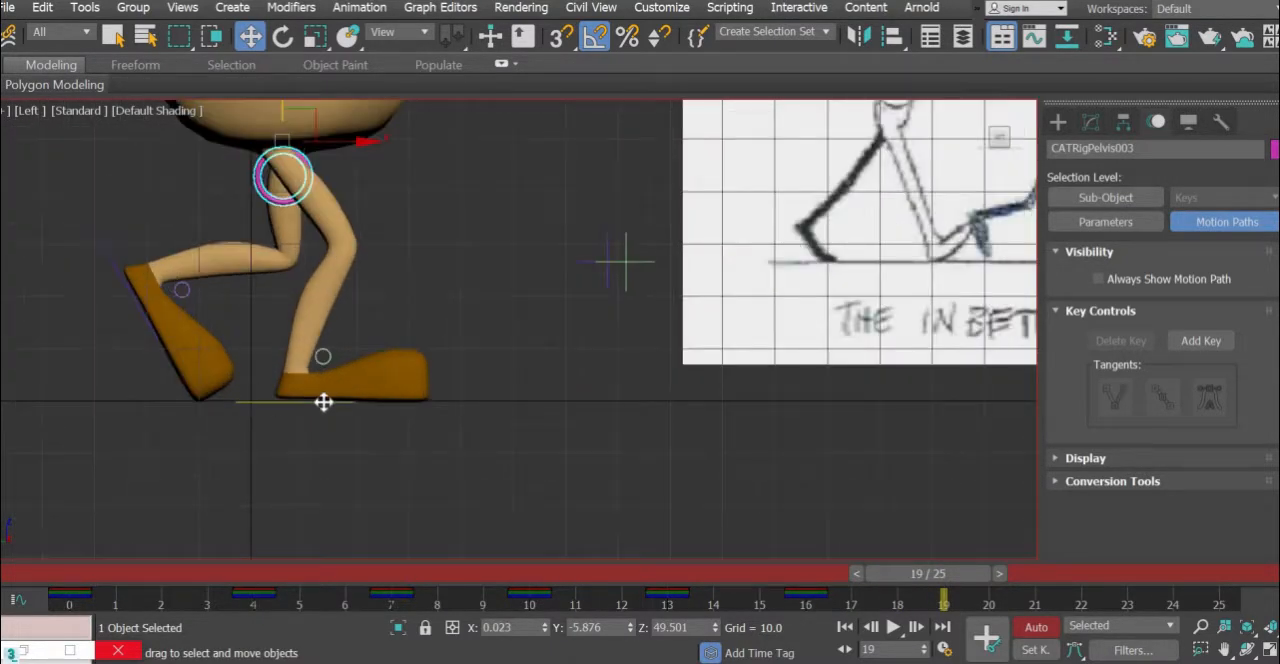
pyautogui.click(310, 402)
pyautogui.moveTo(310, 402); pyautogui.dragTo(240, 402)
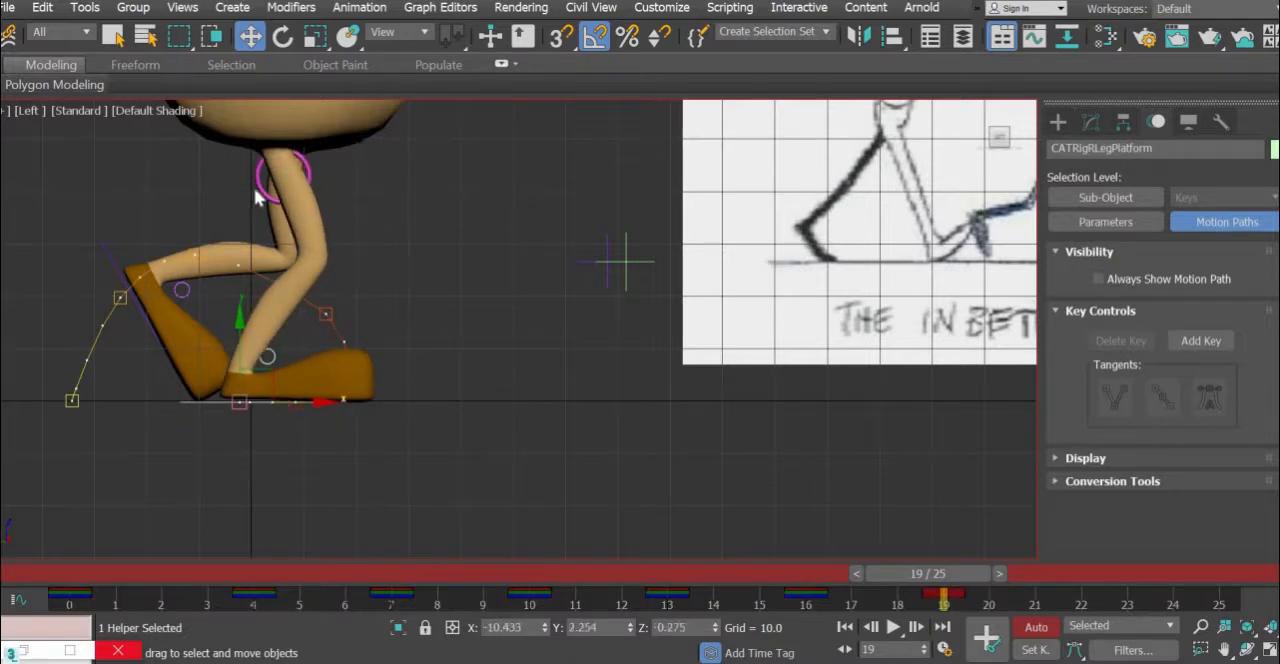
# - Move the pelvis back and up to about Y -0.9, Z 52 at frame 19, over the supporting foot
pyautogui.click(284, 172)
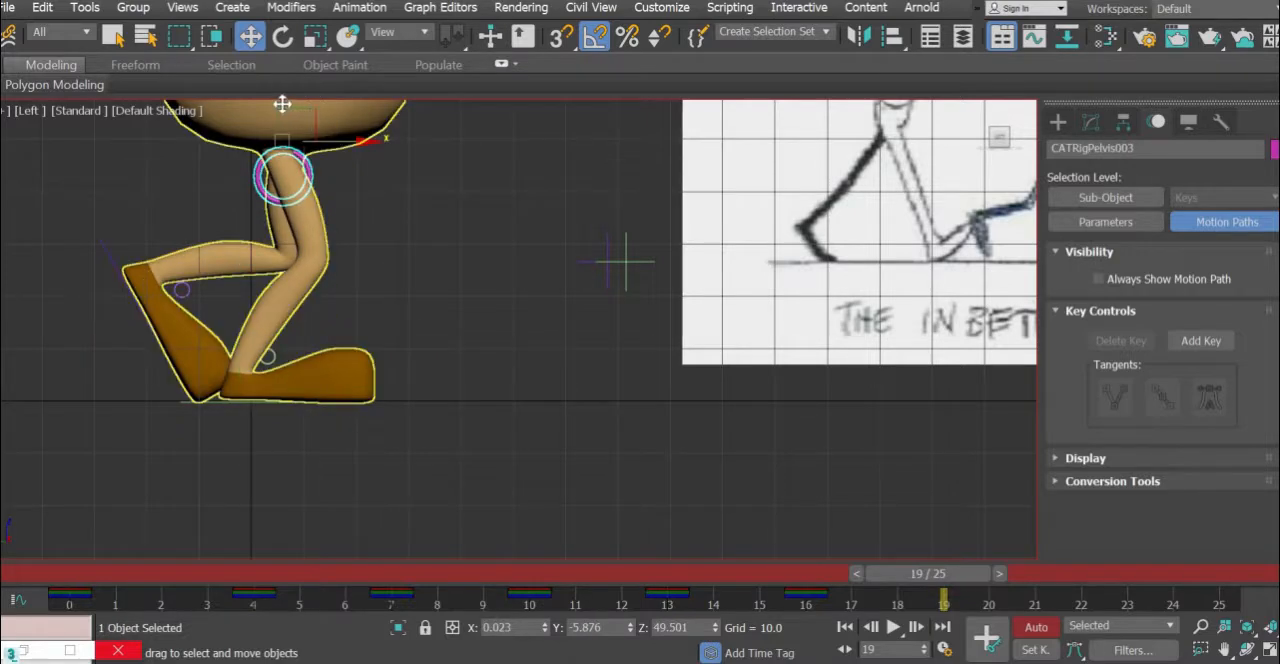
pyautogui.moveTo(282, 104); pyautogui.dragTo(255, 104)
pyautogui.click(315, 197)
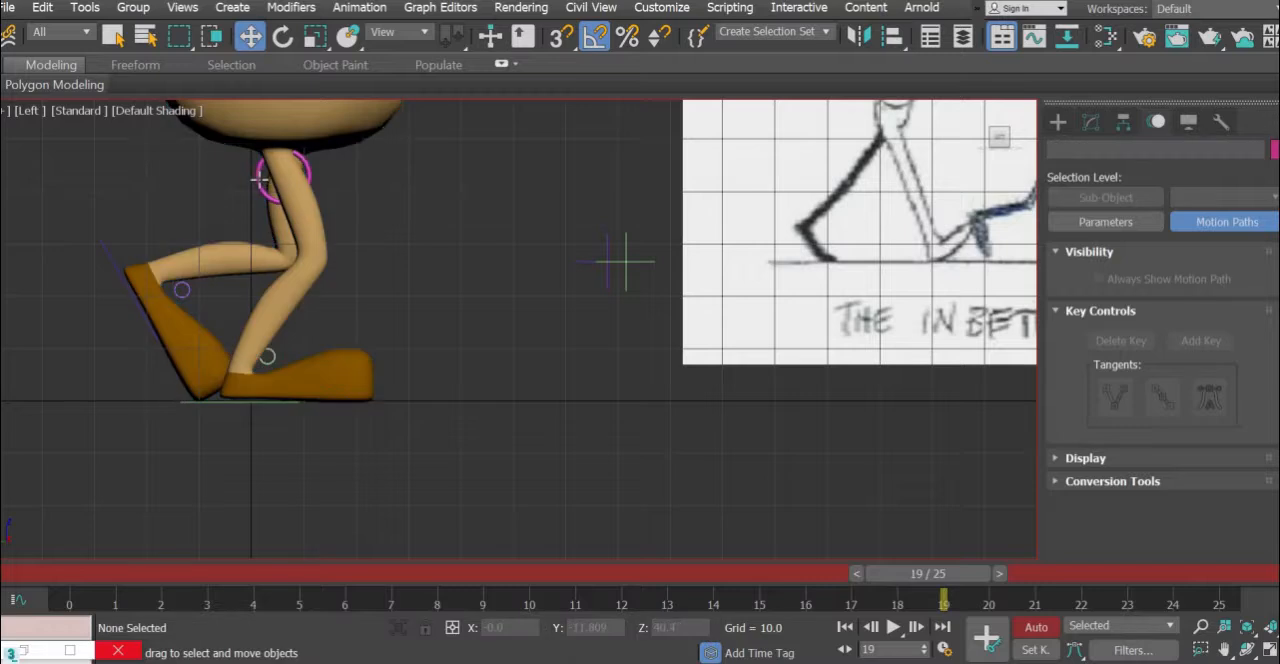
pyautogui.click(298, 145)
pyautogui.moveTo(315, 117); pyautogui.dragTo(289, 103)
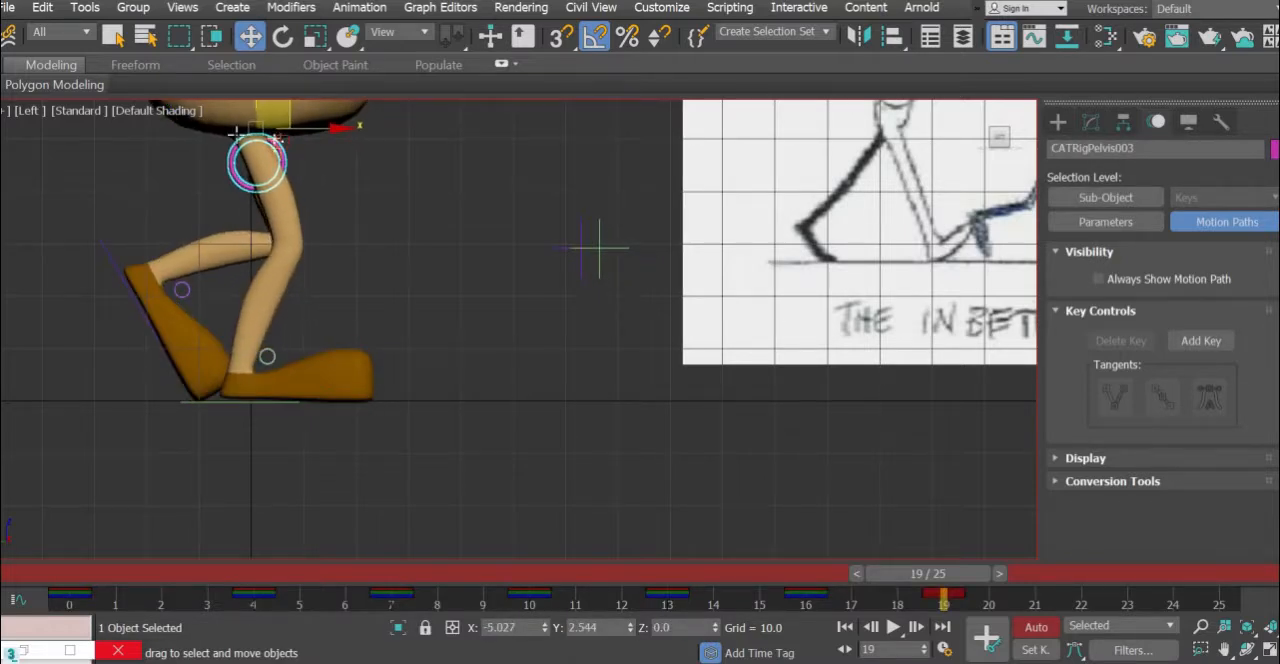
# - Rotate the left foot platform until the foot points straight down and move it to about Y 6.1, Z 30.3 for the passing pose
pyautogui.click(108, 246)
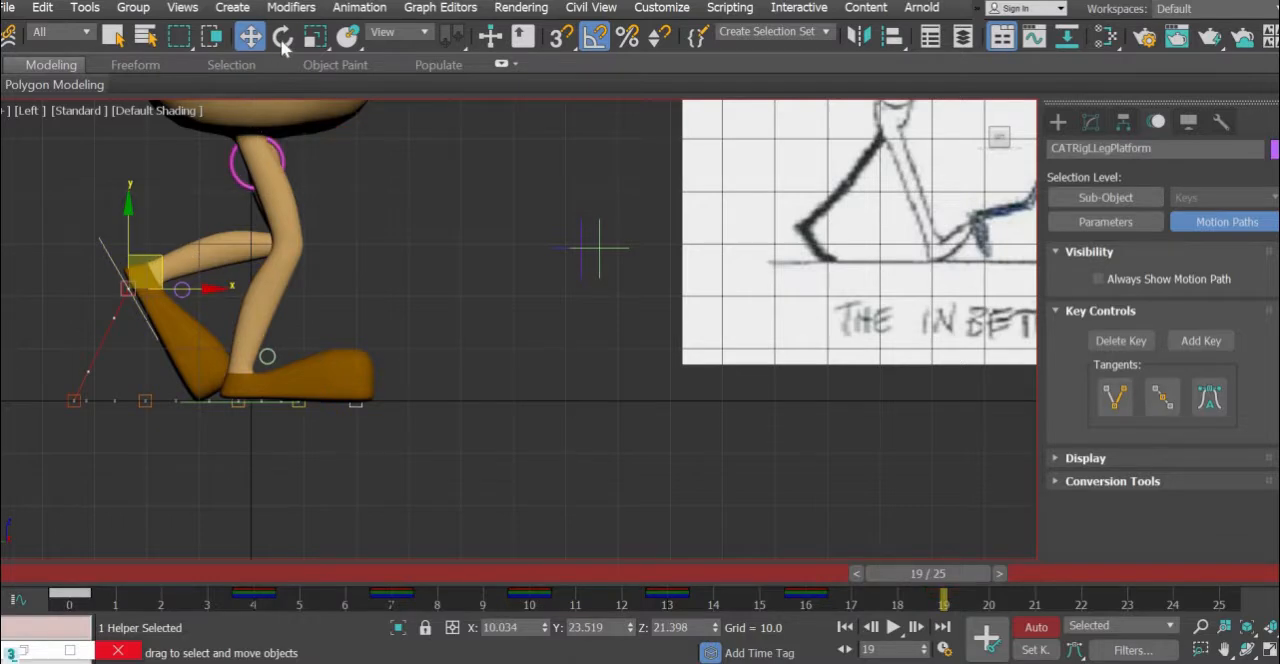
pyautogui.press('e')
pyautogui.moveTo(190, 242); pyautogui.dragTo(253, 207)
pyautogui.press('w')
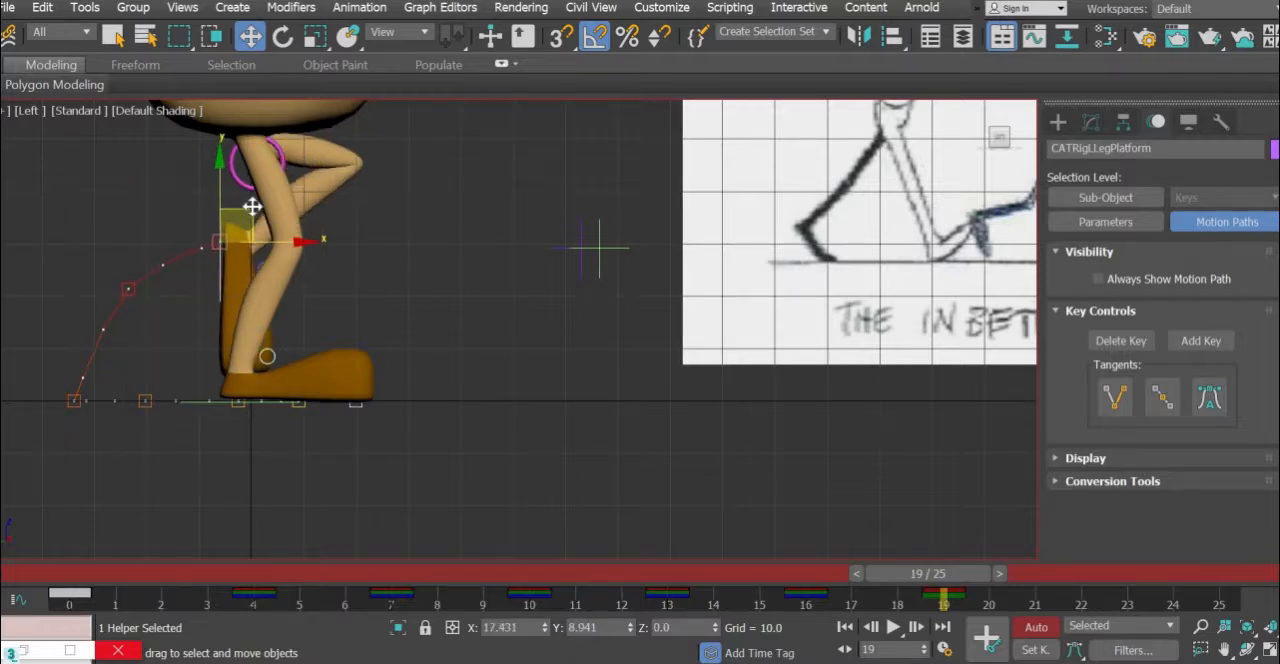
pyautogui.moveTo(391, 266); pyautogui.dragTo(385, 284, button='middle')
pyautogui.scroll(-2, 314, 271)
pyautogui.scroll(-3, 295, 314)
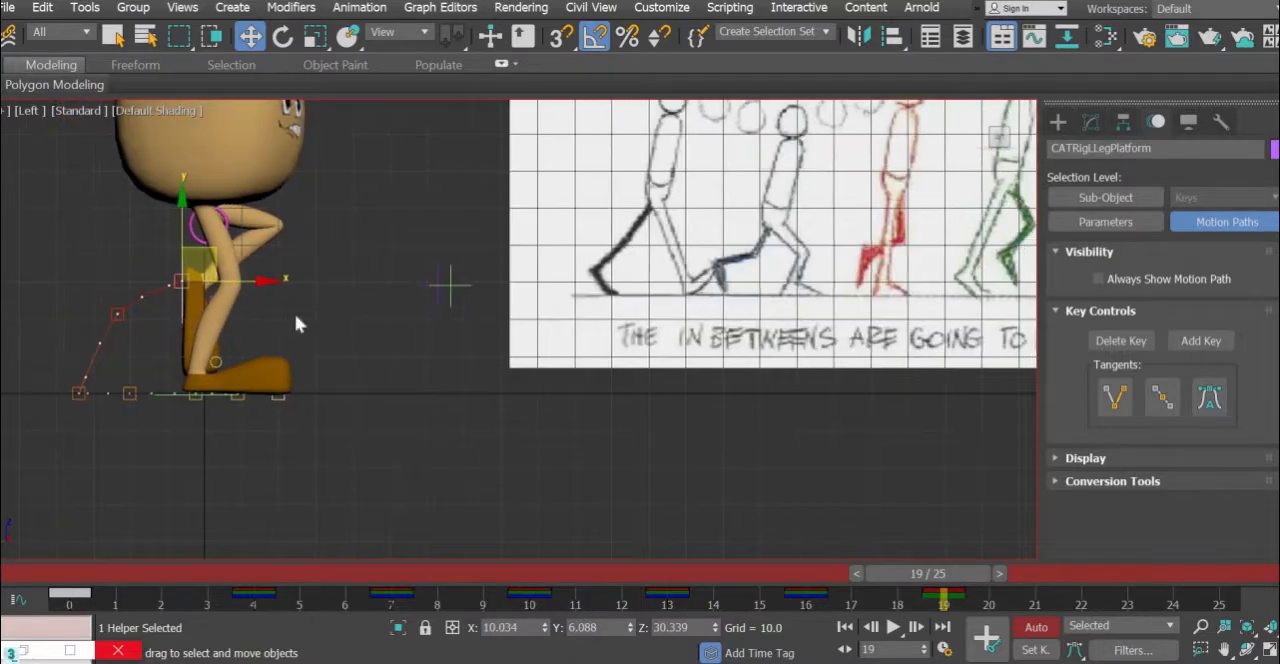
pyautogui.scroll(-2, 290, 325)
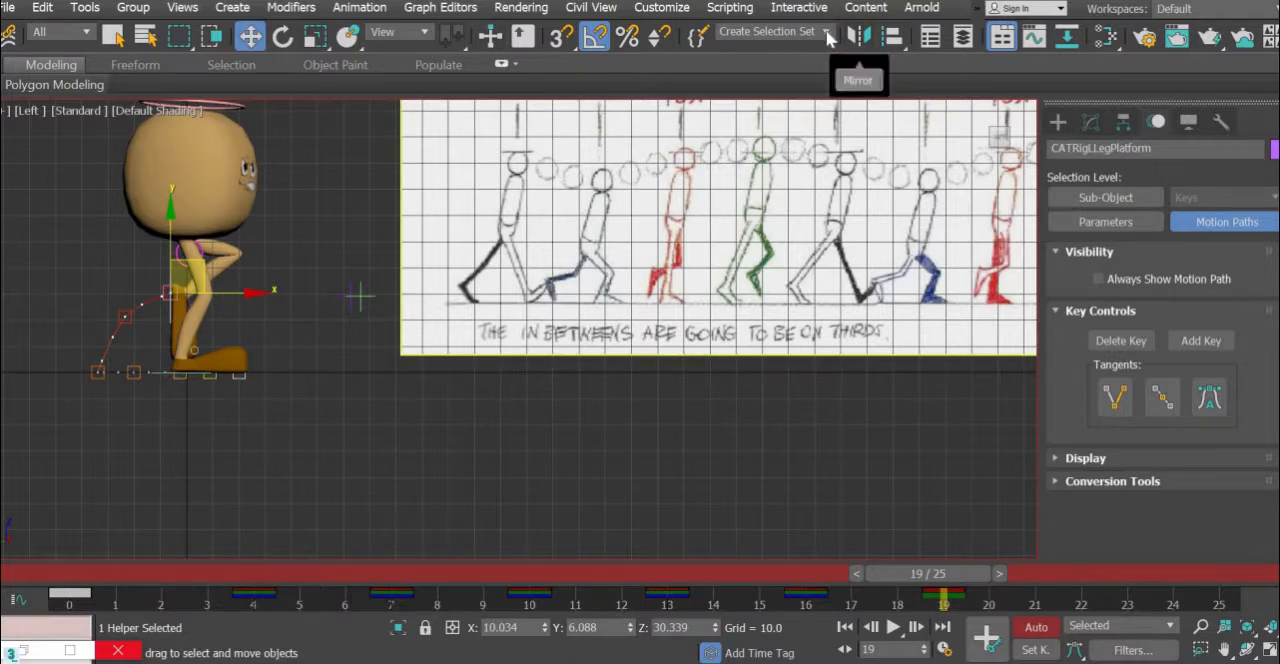
# - Select the "bones" selection set and key all its controls at frame 19
pyautogui.click(790, 31)
pyautogui.click(765, 49)
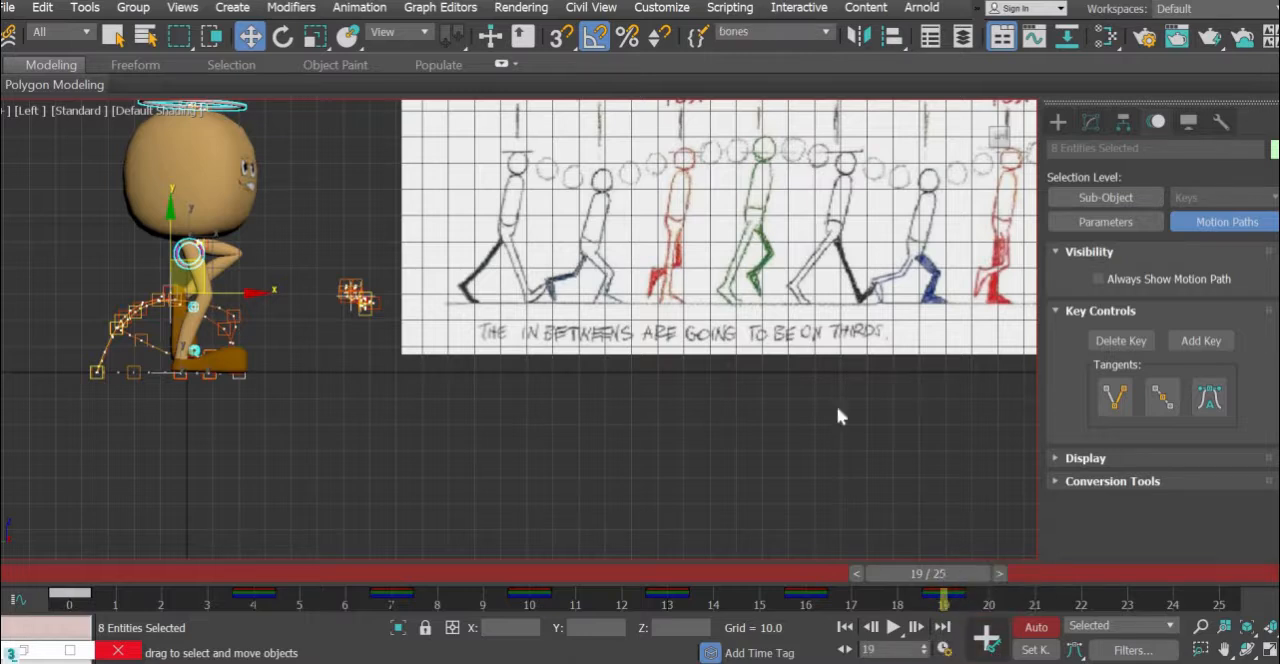
pyautogui.scroll(2, 681, 488)
pyautogui.moveTo(683, 489); pyautogui.dragTo(731, 440, button='middle')
# - At frame 22, move the left foot platform about 20.6 units forward and rotate it 55° to raise the toes
pyautogui.moveTo(1000, 577); pyautogui.dragTo(1124, 574)
pyautogui.press('w')
pyautogui.moveTo(207, 505); pyautogui.dragTo(449, 473, button='middle')
pyautogui.scroll(3, 336, 305)
pyautogui.moveTo(303, 295); pyautogui.dragTo(363, 308)
pyautogui.hotkey('ctrl', 'z')
pyautogui.click(225, 268)
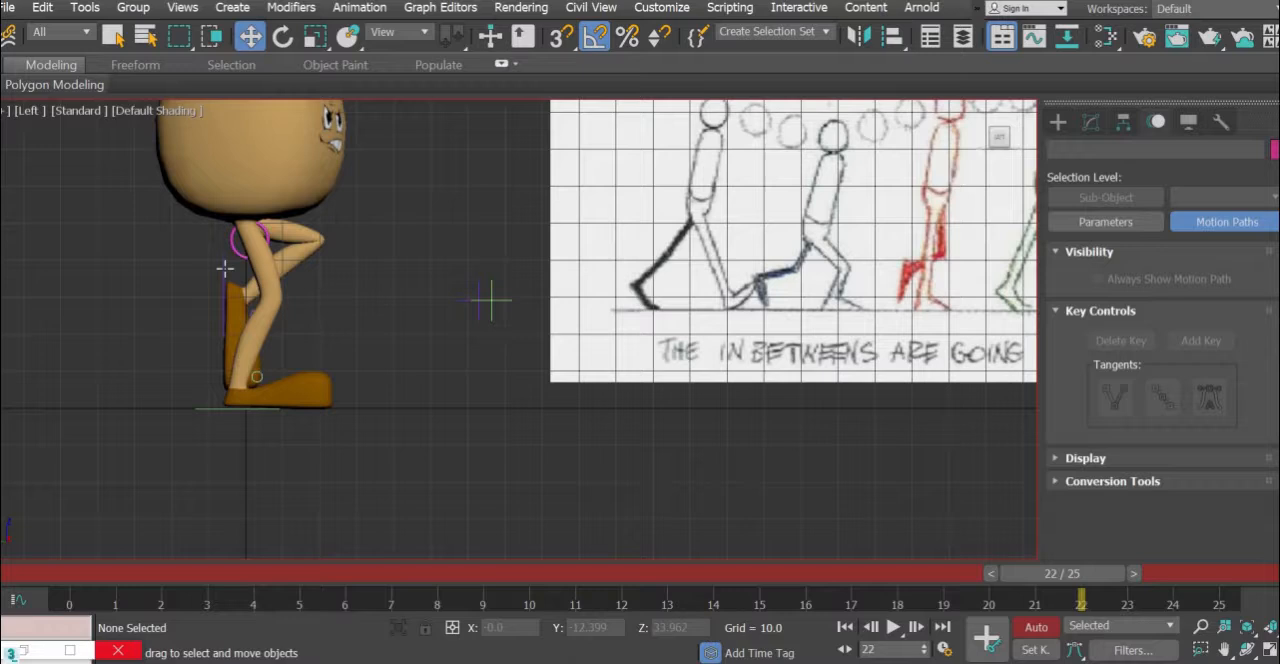
pyautogui.click(290, 296)
pyautogui.moveTo(349, 298); pyautogui.dragTo(426, 298)
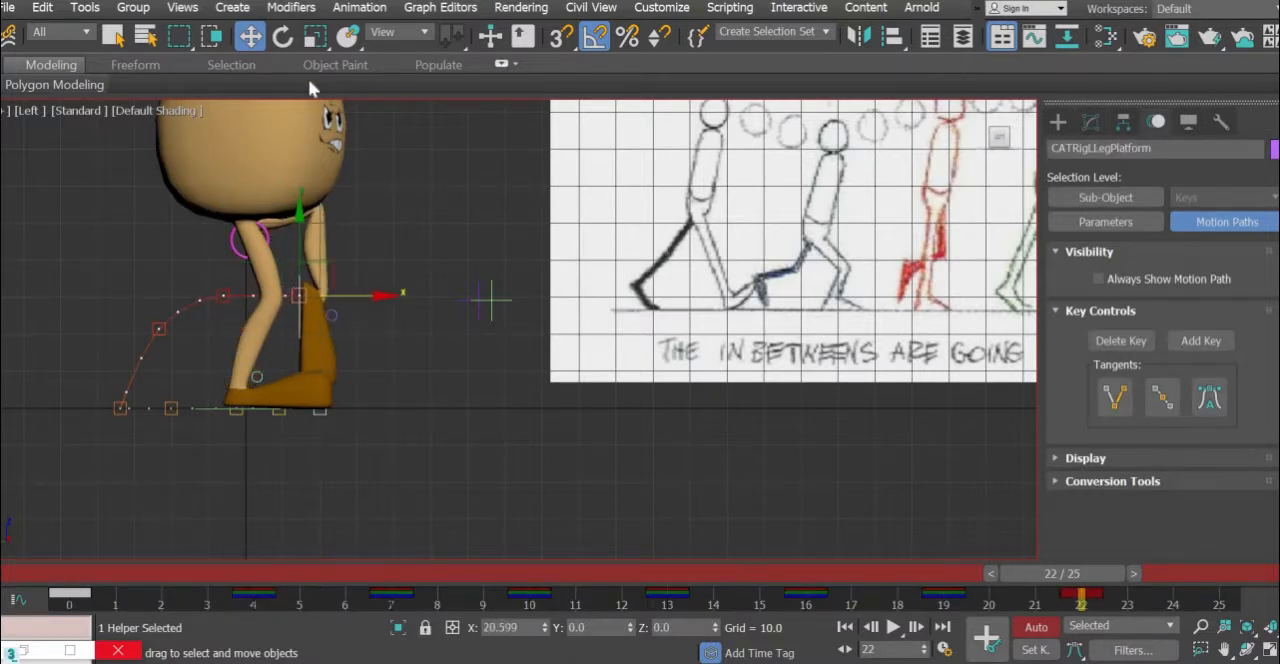
pyautogui.click(282, 37)
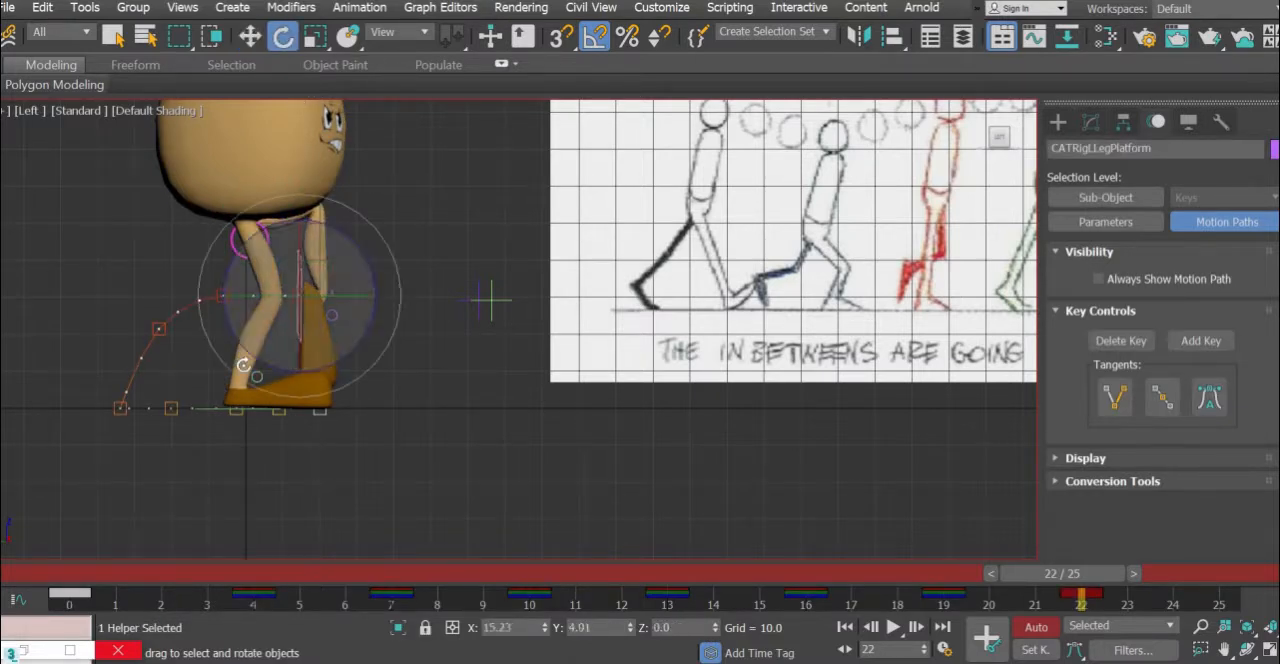
pyautogui.moveTo(227, 326); pyautogui.dragTo(234, 366)
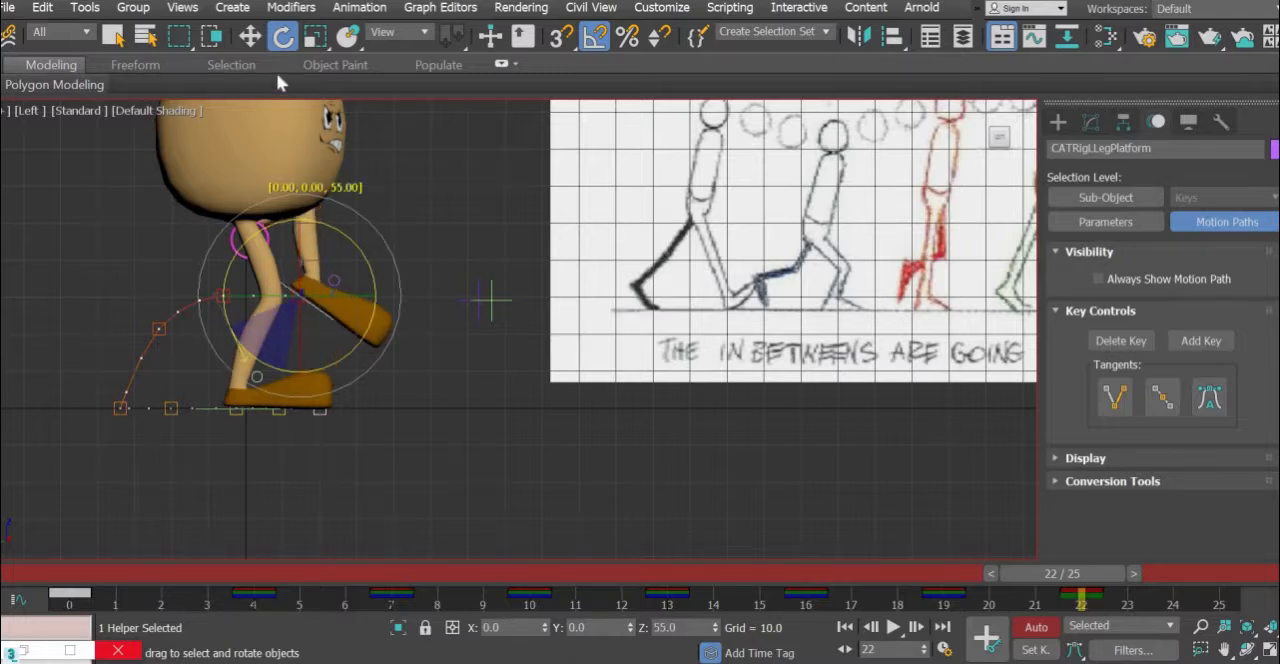
# - Move the left foot platform forward and down to about Y -14.2, Z 16.6 at frame 22
pyautogui.press('w')
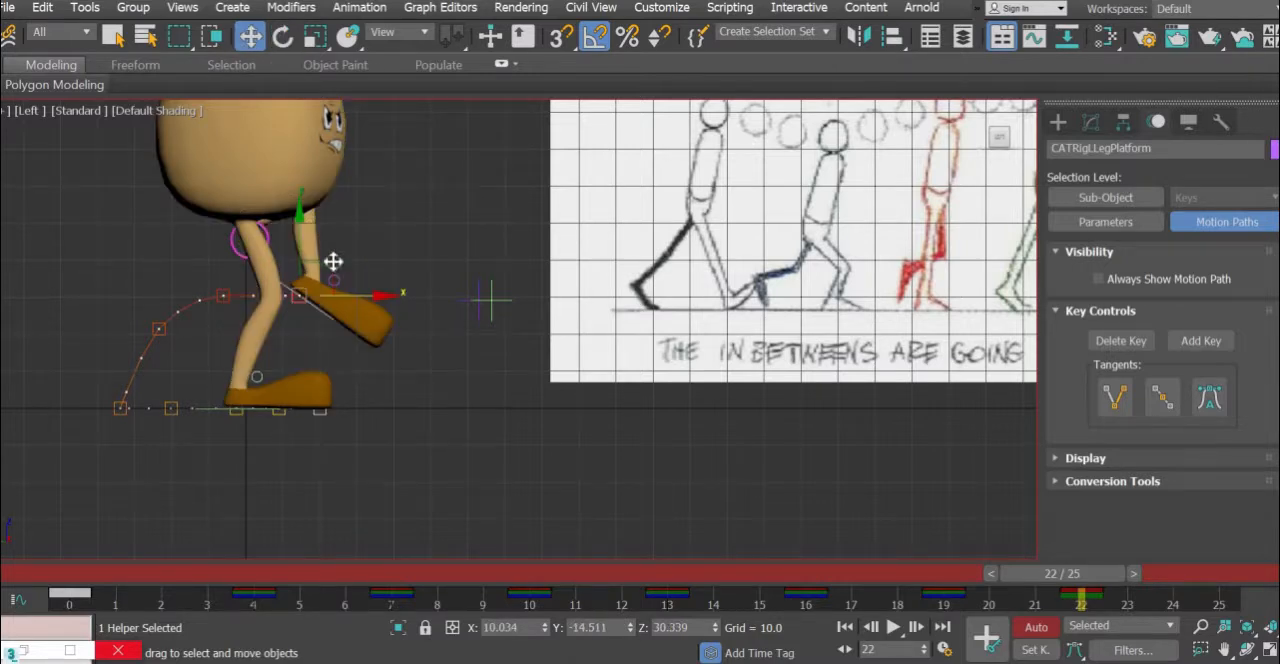
pyautogui.moveTo(369, 294); pyautogui.dragTo(360, 318)
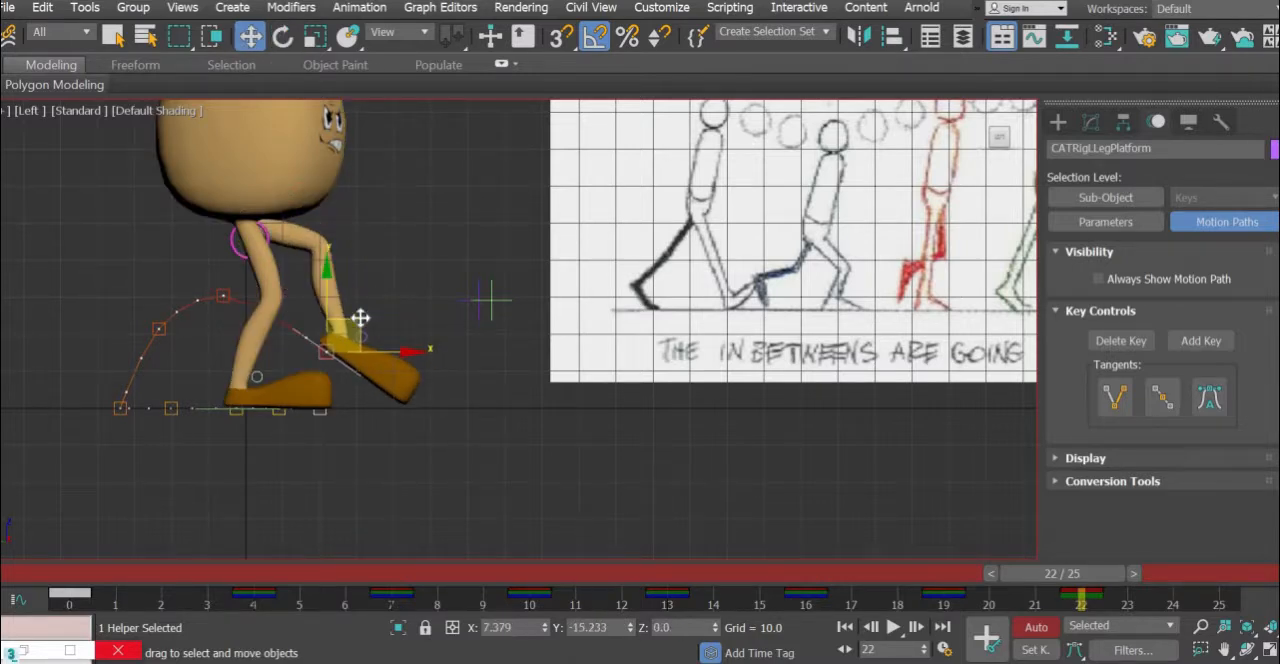
pyautogui.moveTo(766, 397); pyautogui.dragTo(806, 394, button='middle')
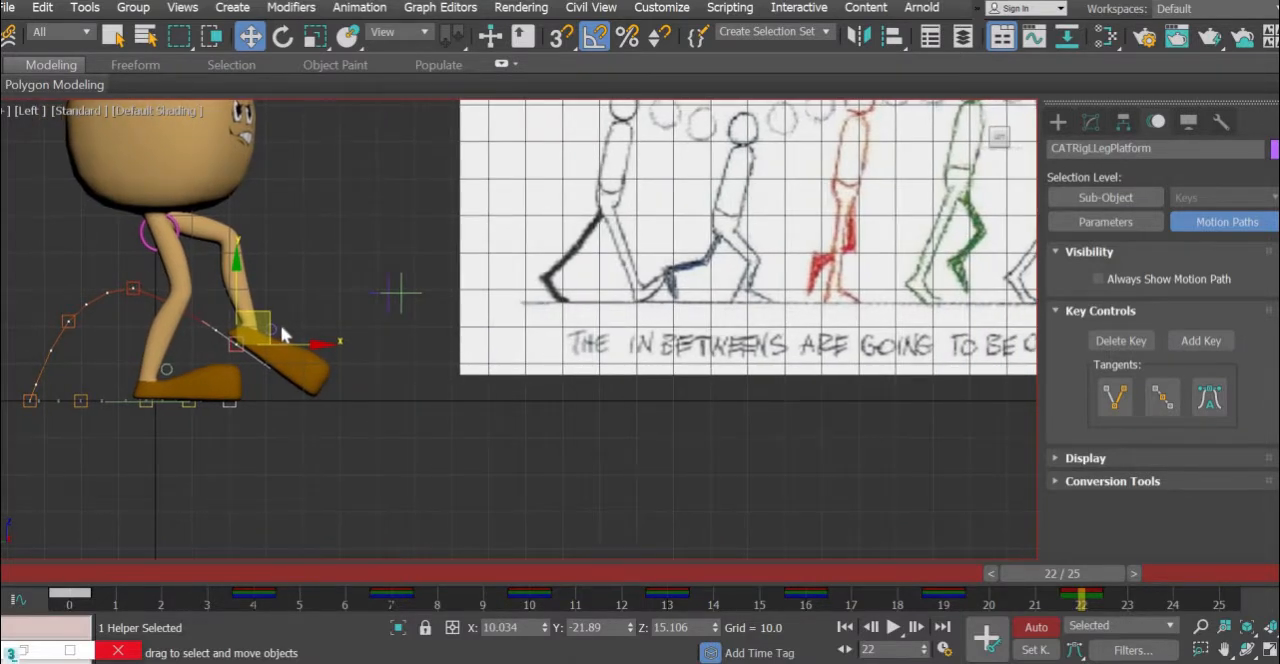
pyautogui.moveTo(246, 316); pyautogui.dragTo(243, 310)
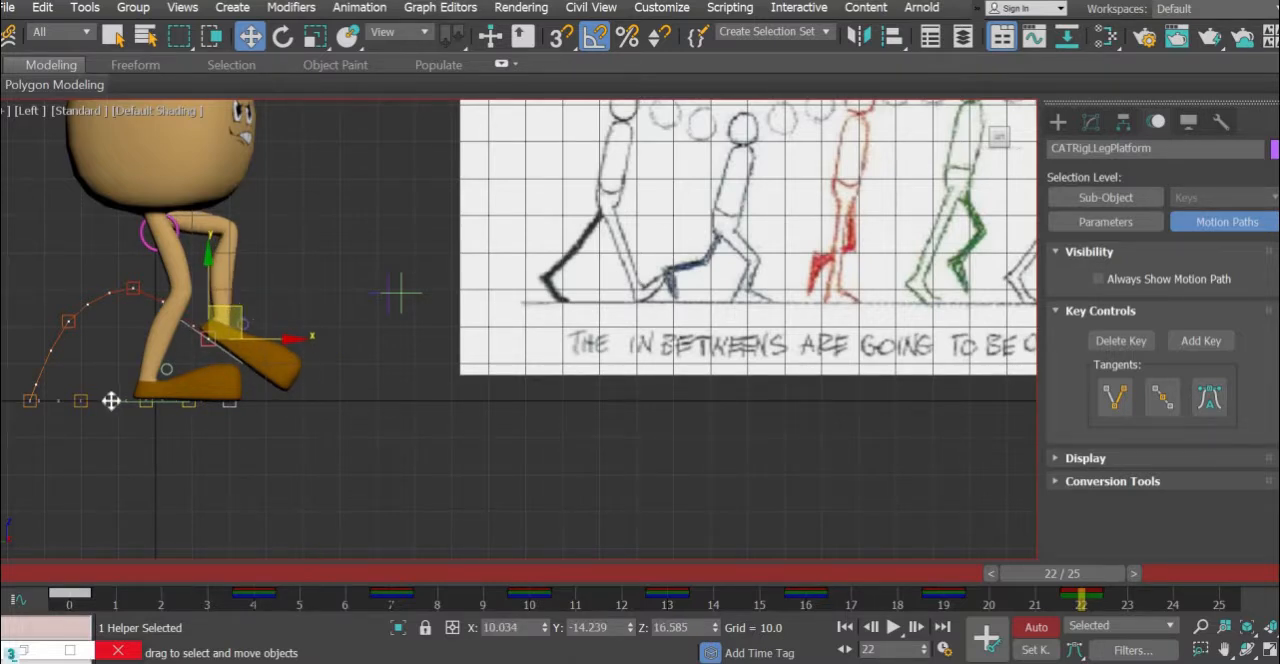
# - Move the right foot platform back to about Y 18.1 and rotate the right ankle to lift the heel with the toes grounded
pyautogui.click(197, 402)
pyautogui.moveTo(197, 401); pyautogui.dragTo(111, 366)
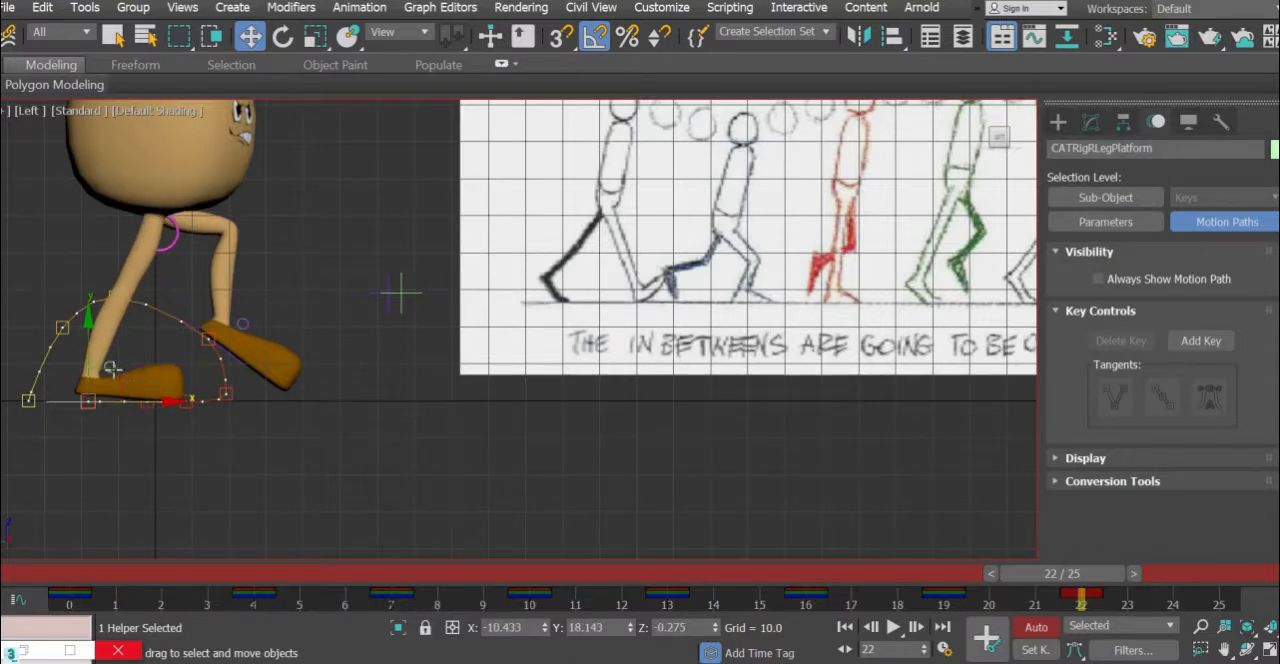
pyautogui.click(111, 368)
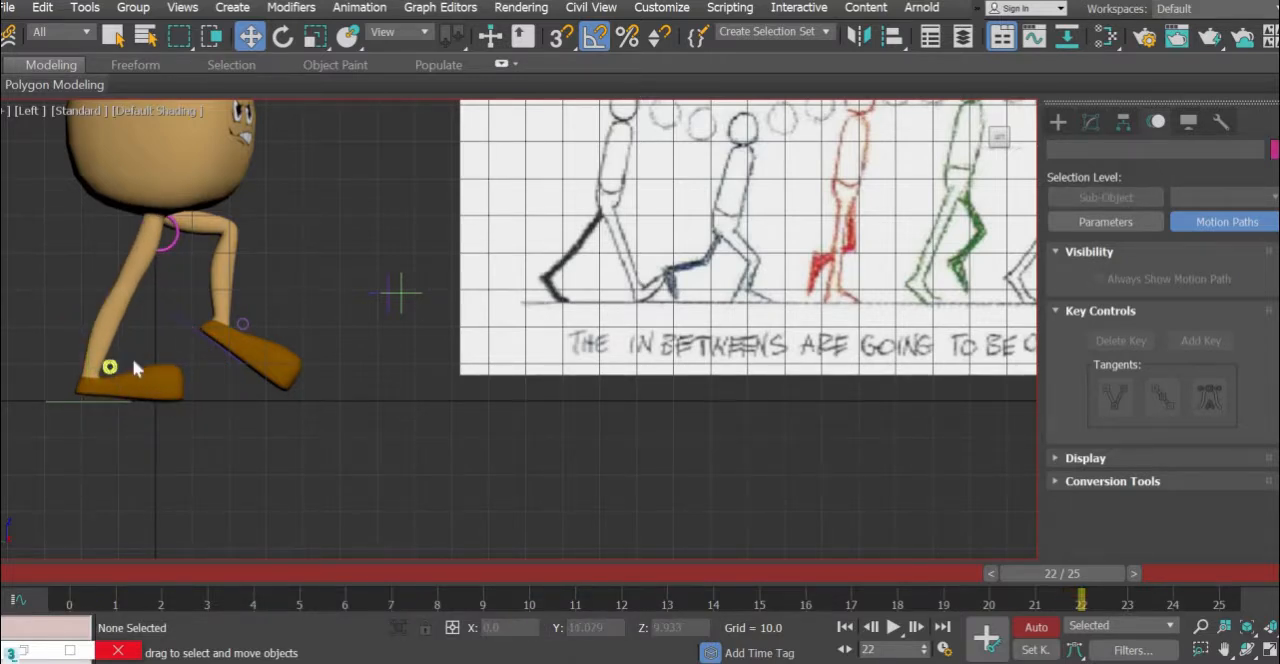
pyautogui.click(111, 367)
pyautogui.click(283, 36)
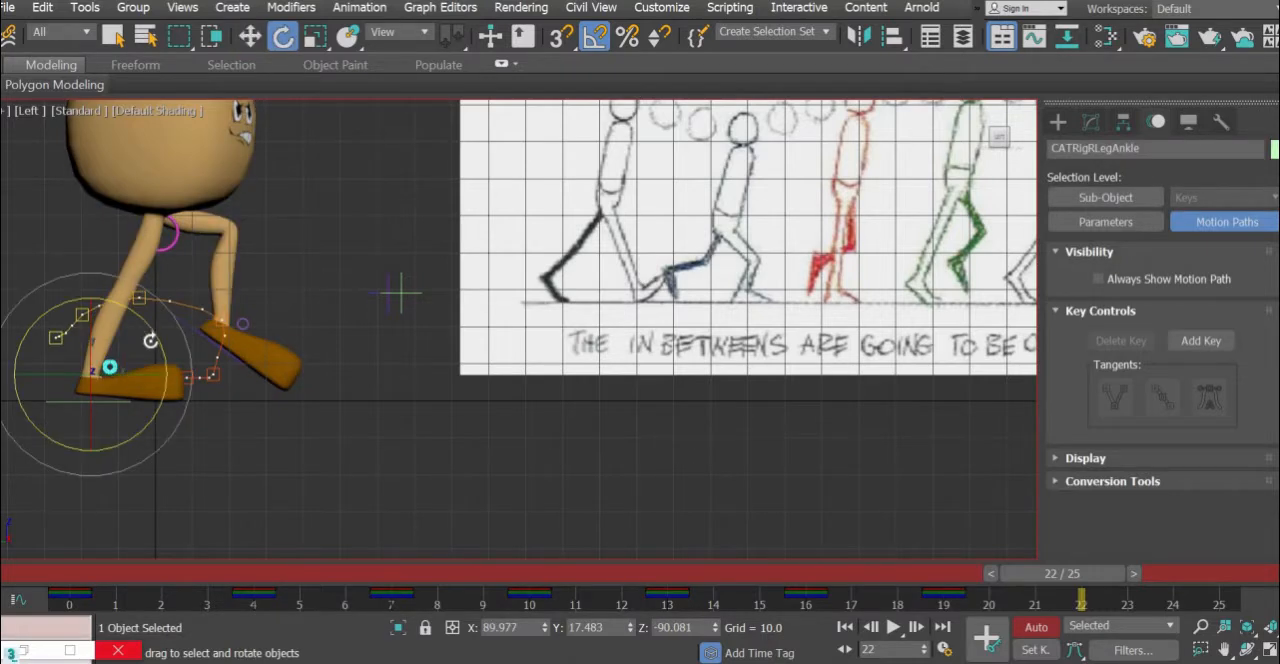
pyautogui.moveTo(150, 341); pyautogui.dragTo(150, 342)
# - Move the right foot platform about 6.7 units further back along the ground
pyautogui.click(250, 36)
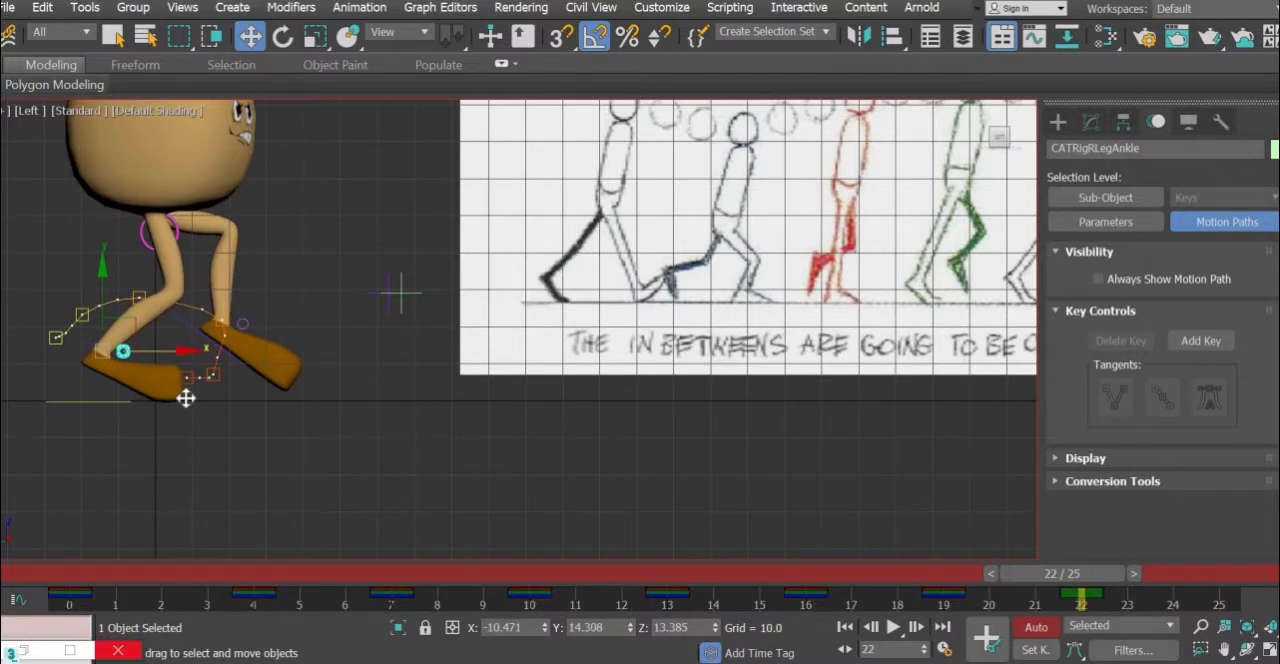
pyautogui.click(150, 400)
pyautogui.moveTo(143, 400); pyautogui.dragTo(123, 403)
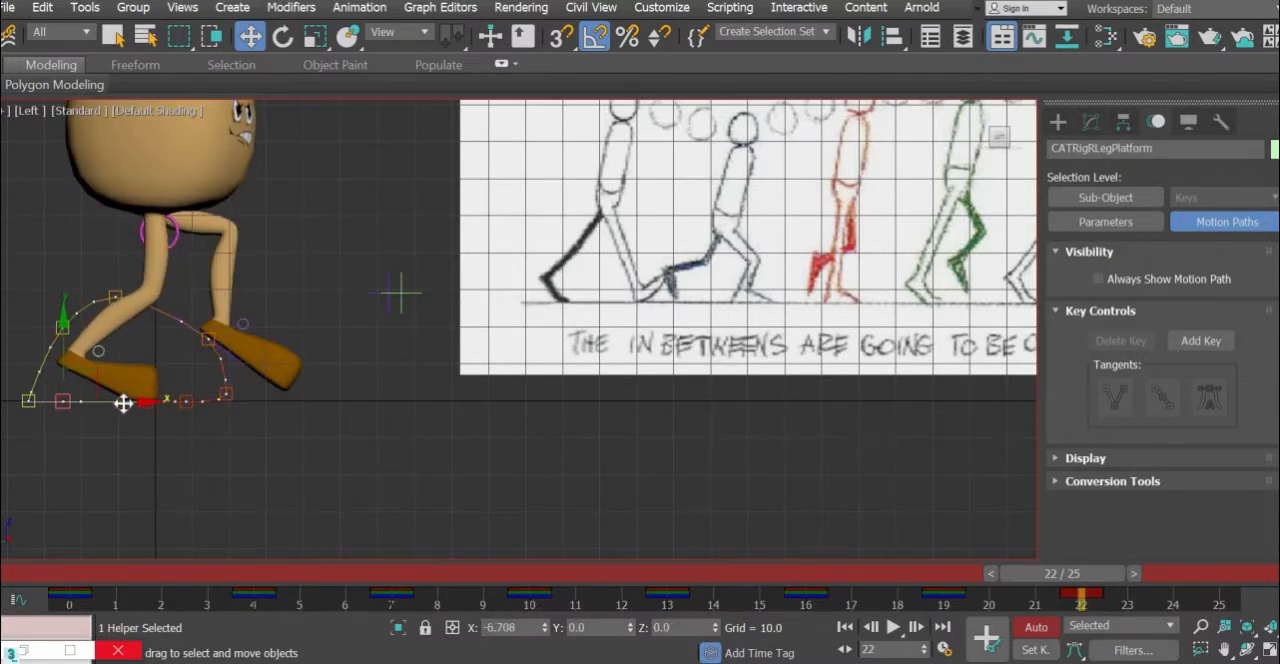
# - Move the pelvis about 3 units forward at frame 22, placing it between the two feet
pyautogui.click(183, 325)
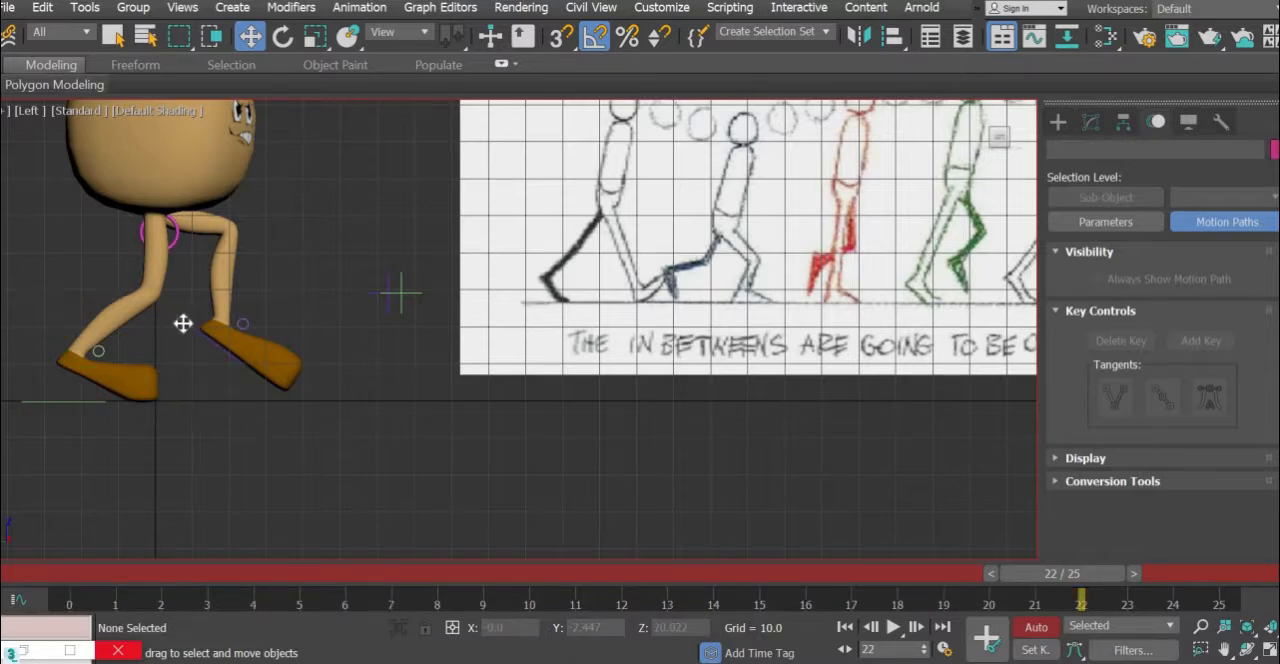
pyautogui.click(212, 340)
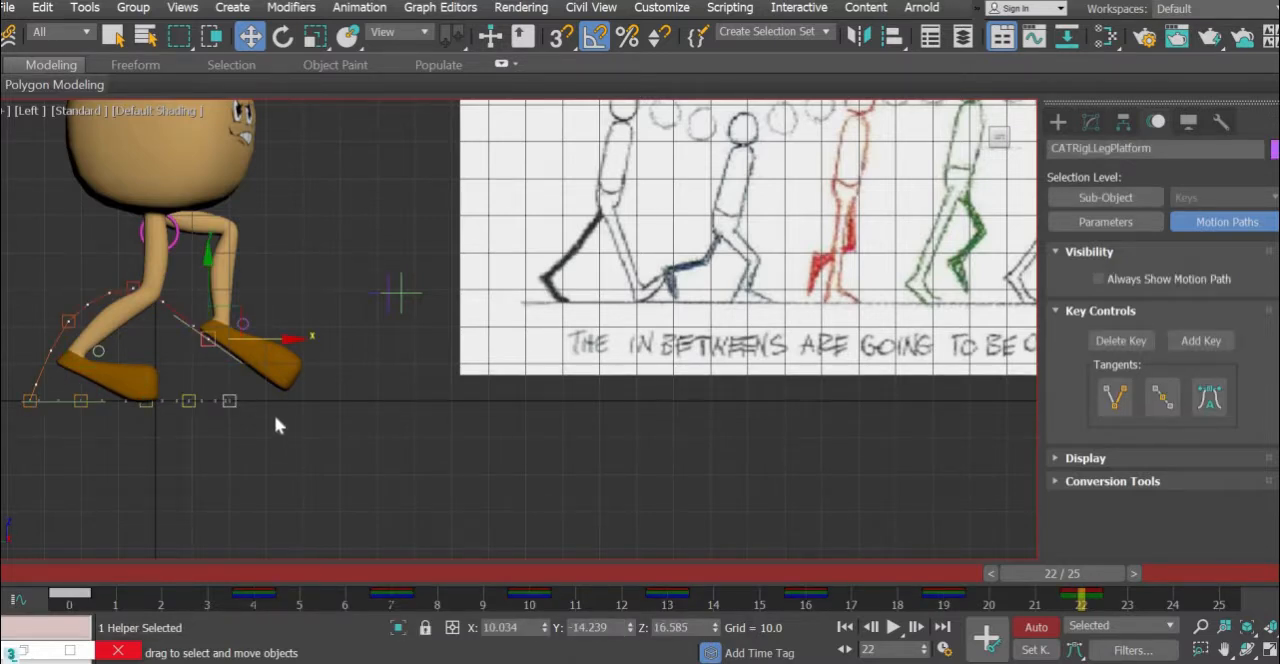
pyautogui.moveTo(700, 452); pyautogui.dragTo(612, 478, button='middle')
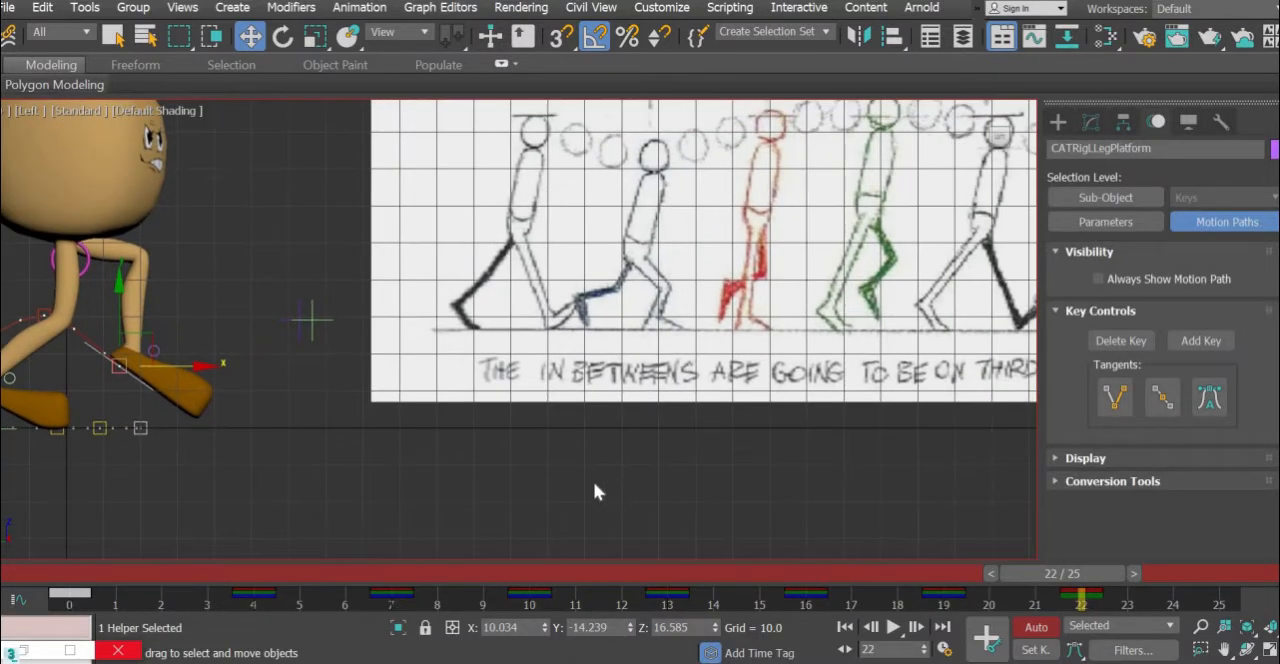
pyautogui.scroll(-2, 594, 481)
pyautogui.scroll(2, 475, 477)
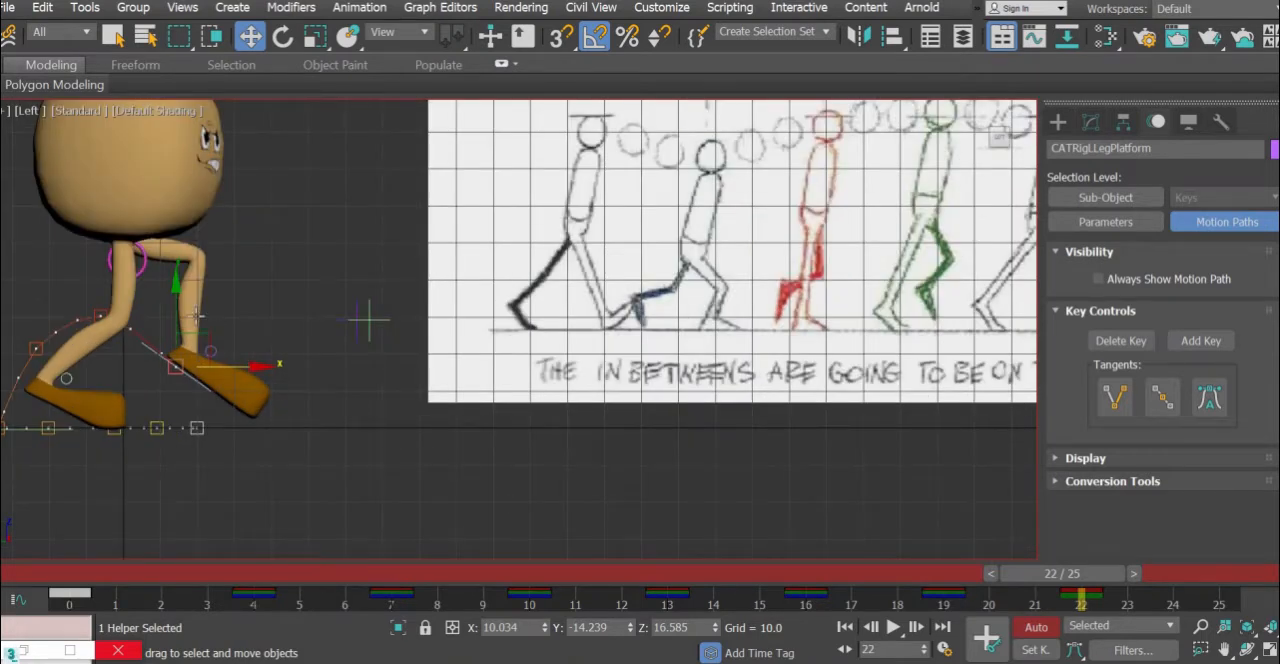
pyautogui.click(199, 236)
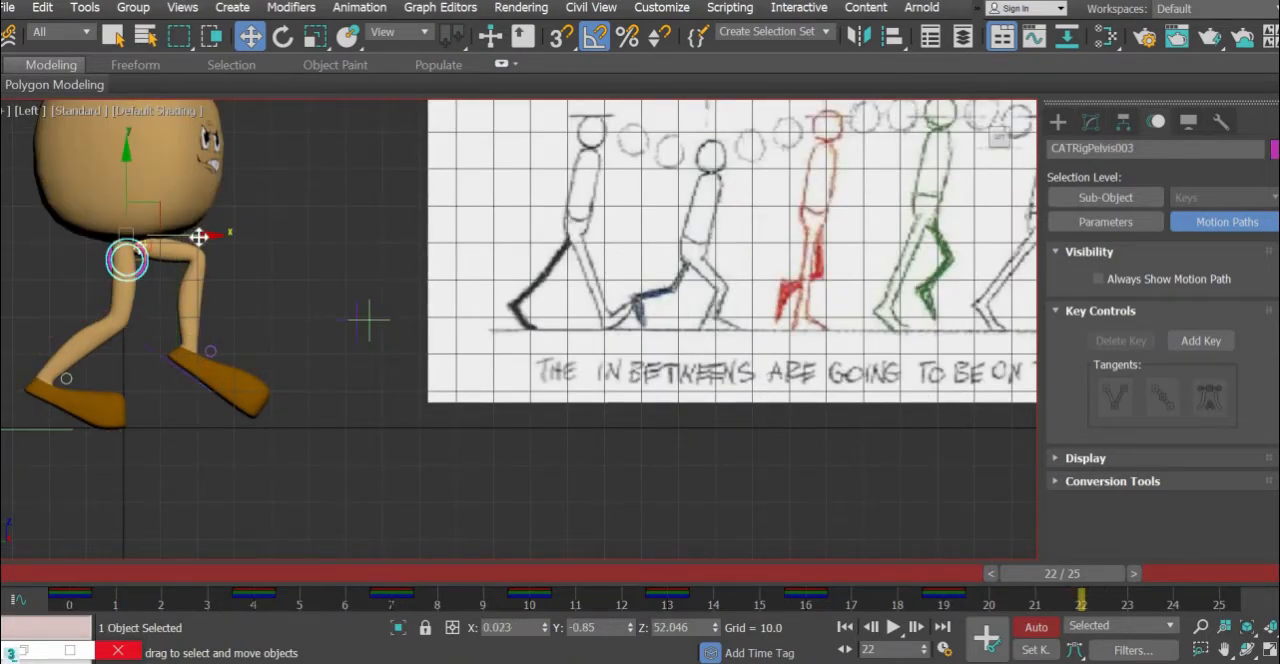
pyautogui.moveTo(199, 236); pyautogui.dragTo(201, 237)
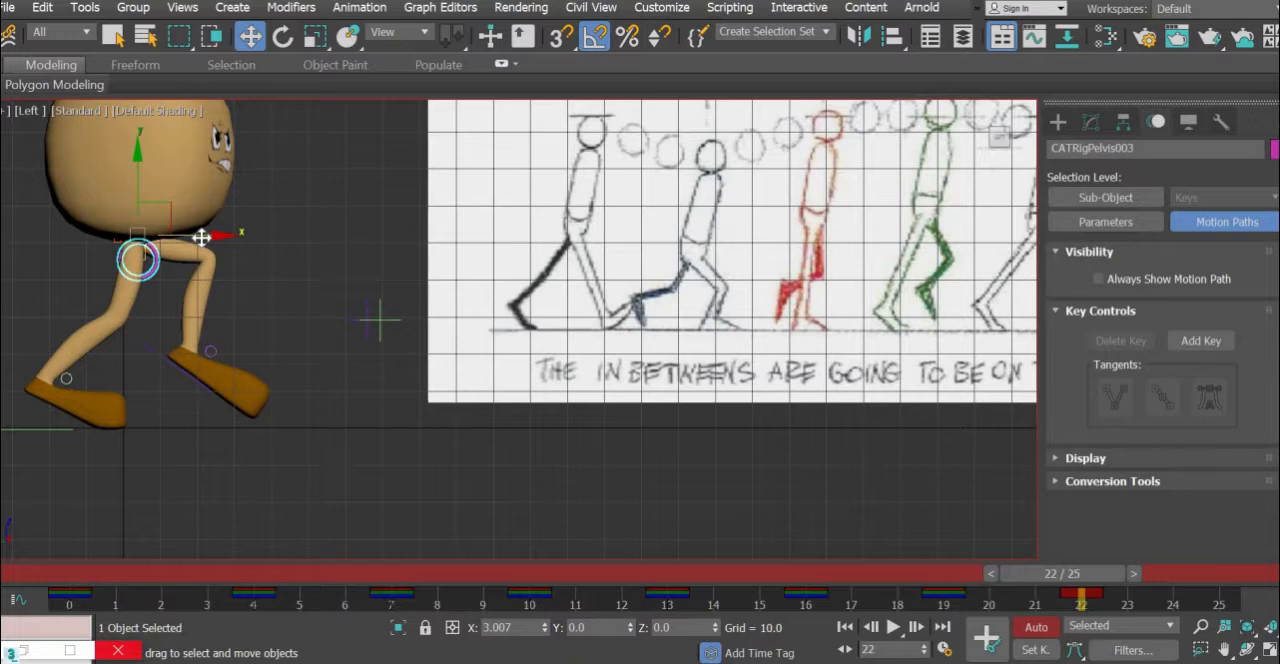
# - Select the "bones" selection set and key all its controls at frame 22
pyautogui.moveTo(492, 425); pyautogui.dragTo(409, 408, button='middle')
pyautogui.scroll(-5, 409, 408)
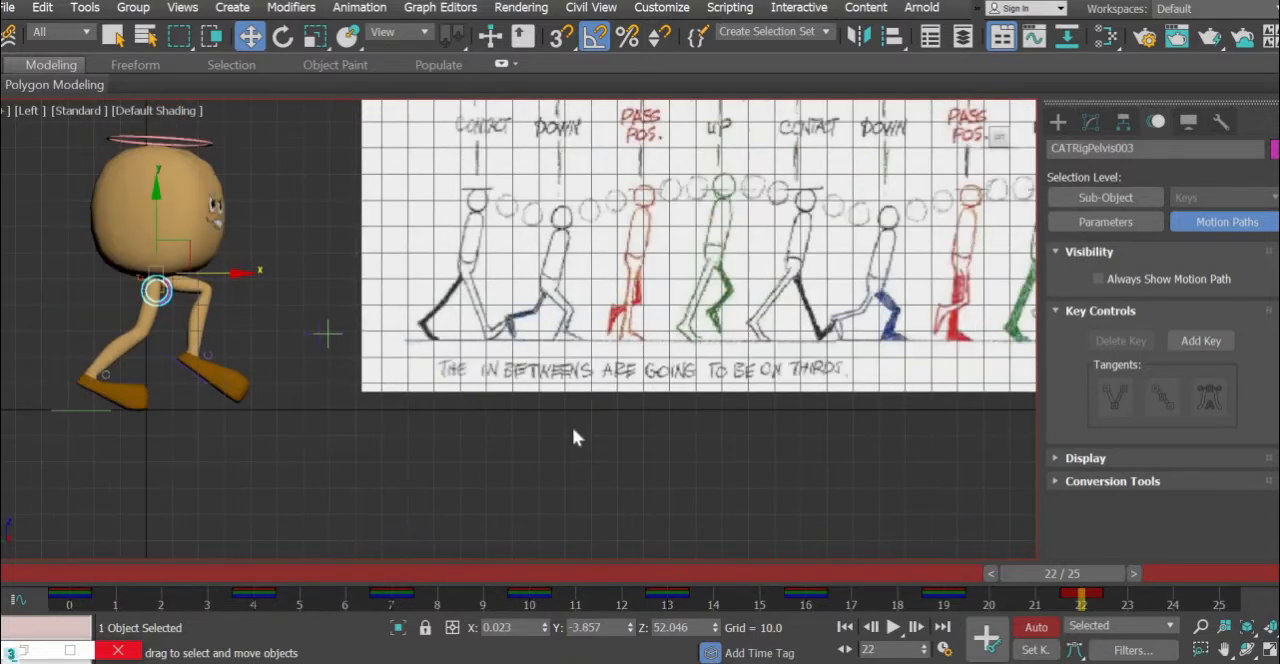
pyautogui.scroll(2, 511, 436)
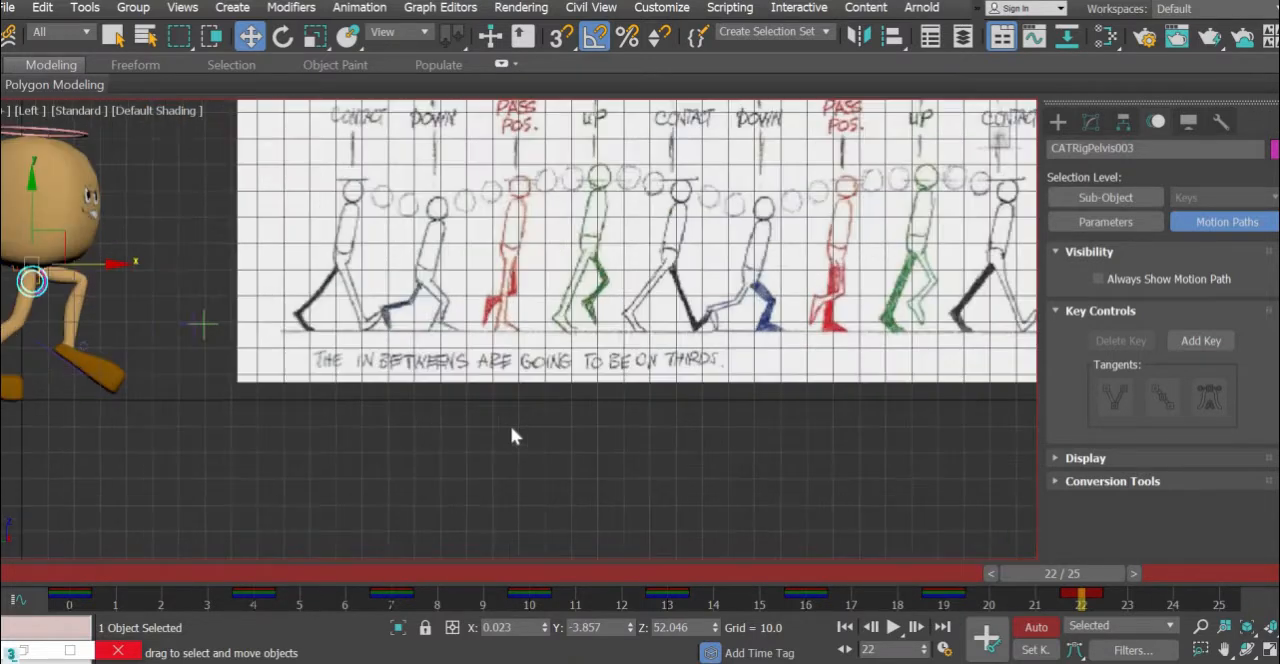
pyautogui.moveTo(622, 435); pyautogui.dragTo(614, 435, button='middle')
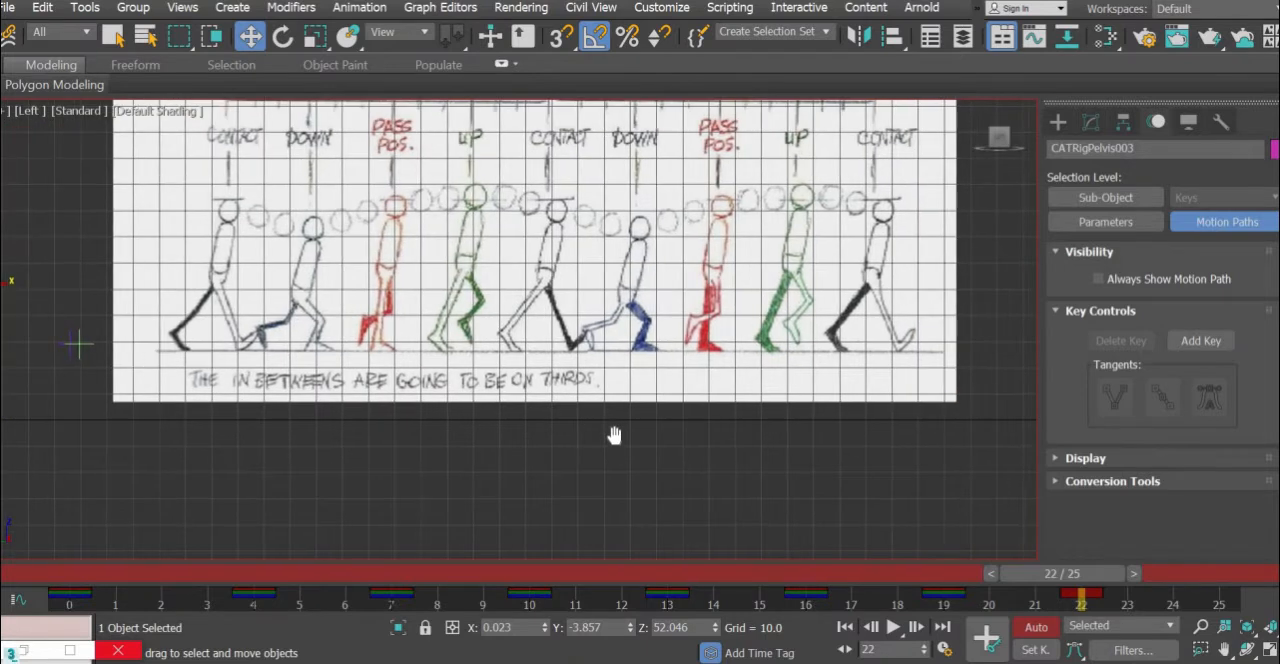
pyautogui.click(825, 32)
pyautogui.click(745, 43)
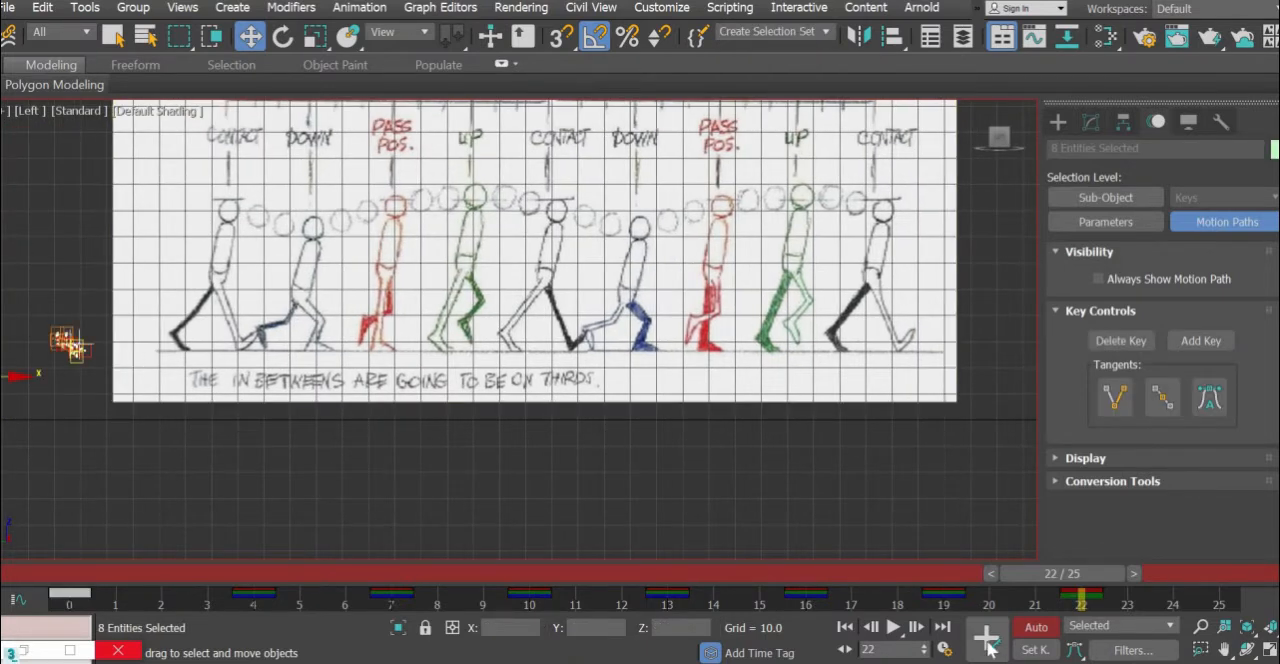
# - Copy the frame 0 keys of the "bones" controls to frame 25 and check the closing contact pose there
pyautogui.moveTo(1085, 574); pyautogui.dragTo(1196, 574)
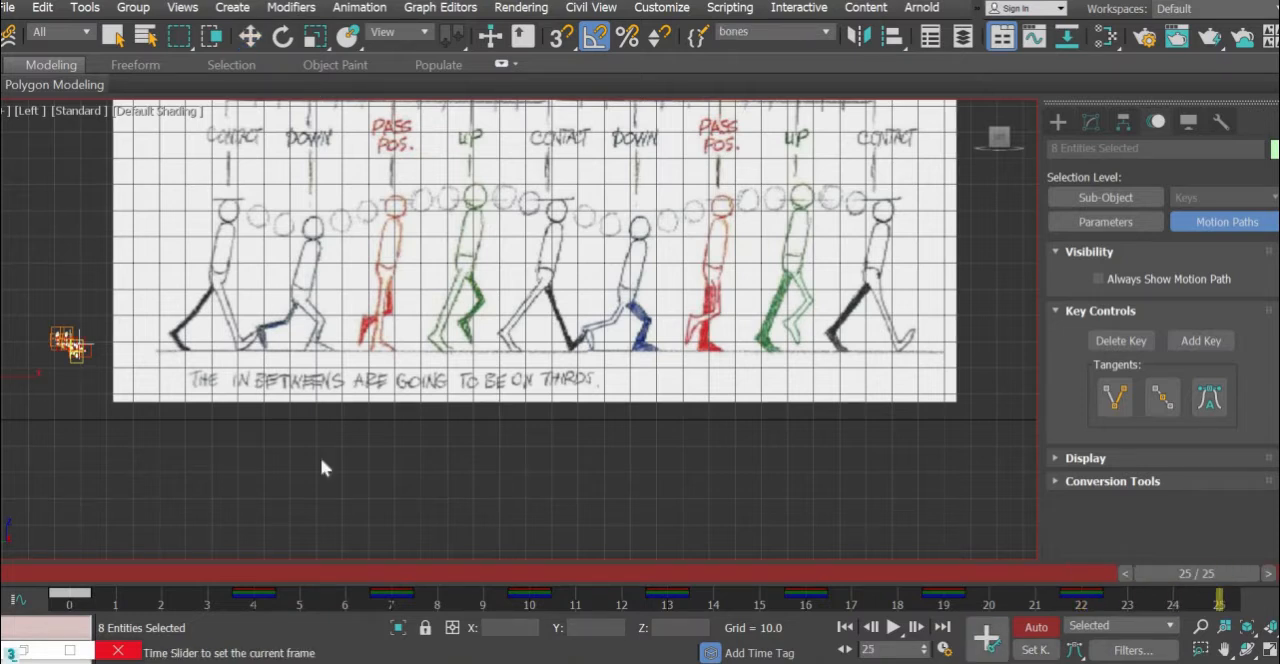
pyautogui.moveTo(712, 437)
pyautogui.mouseDown(button='middle')
pyautogui.moveTo(722, 431)
pyautogui.moveTo(718, 442)
pyautogui.mouseUp(button='middle')
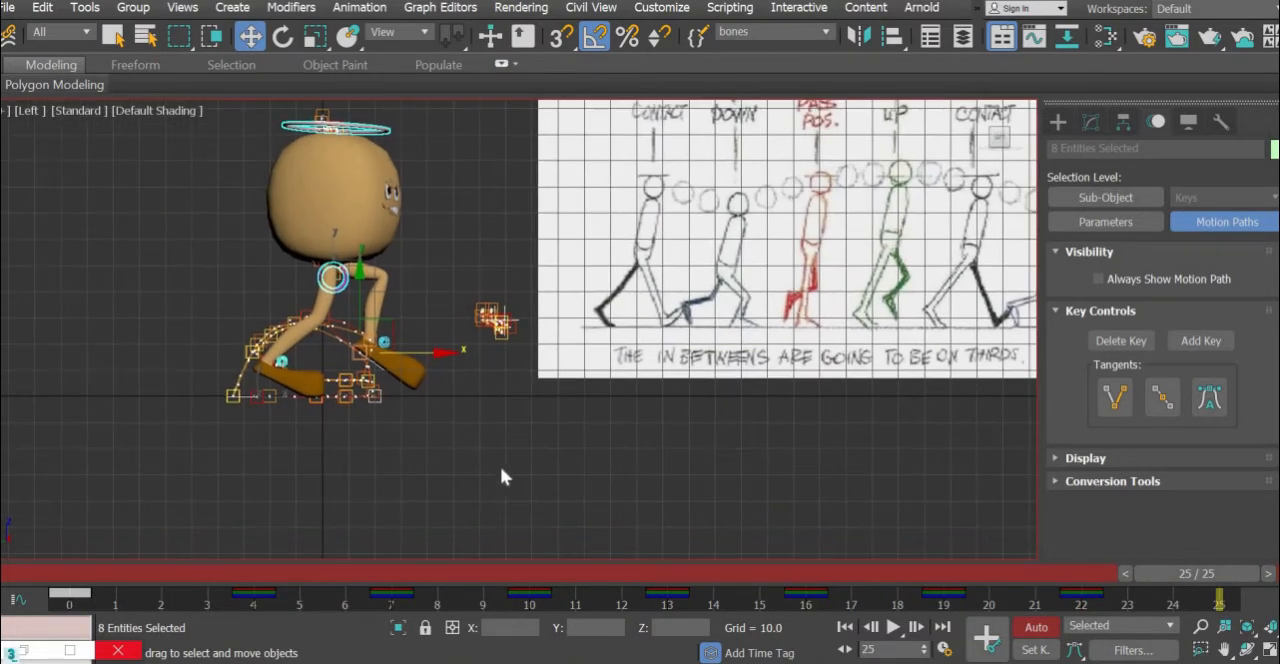
pyautogui.click(68, 578)
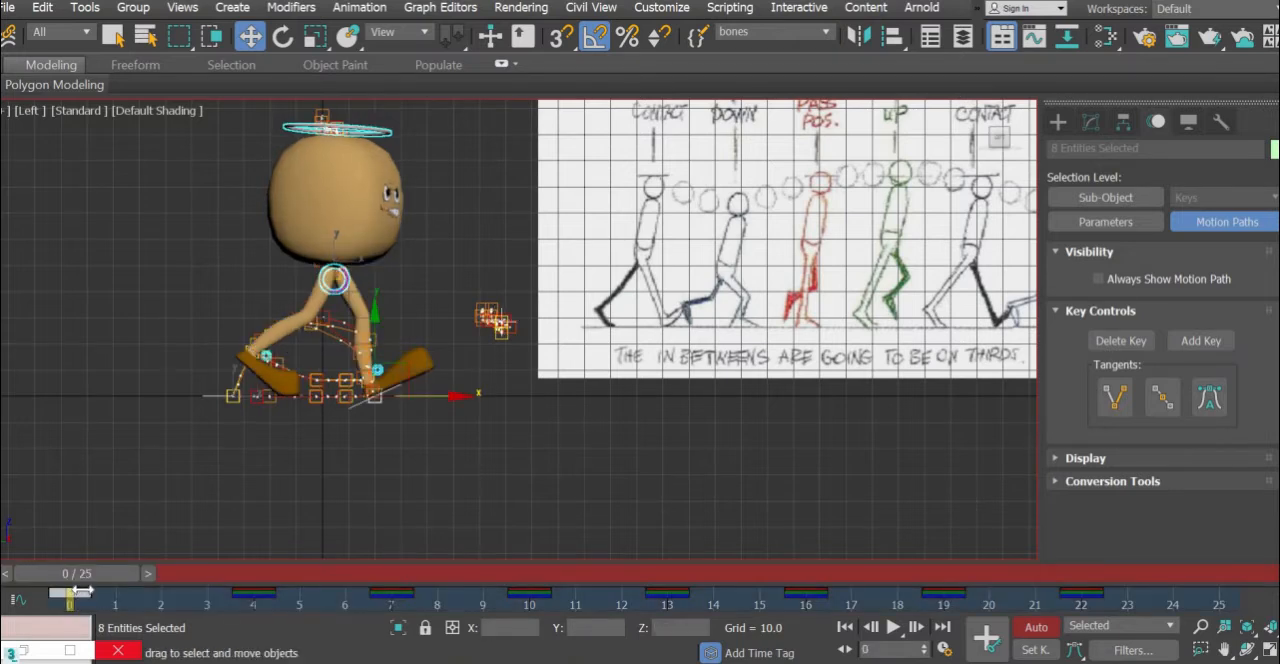
pyautogui.keyDown('shift'); pyautogui.moveTo(113, 606); pyautogui.dragTo(1219, 600); pyautogui.keyUp('shift')
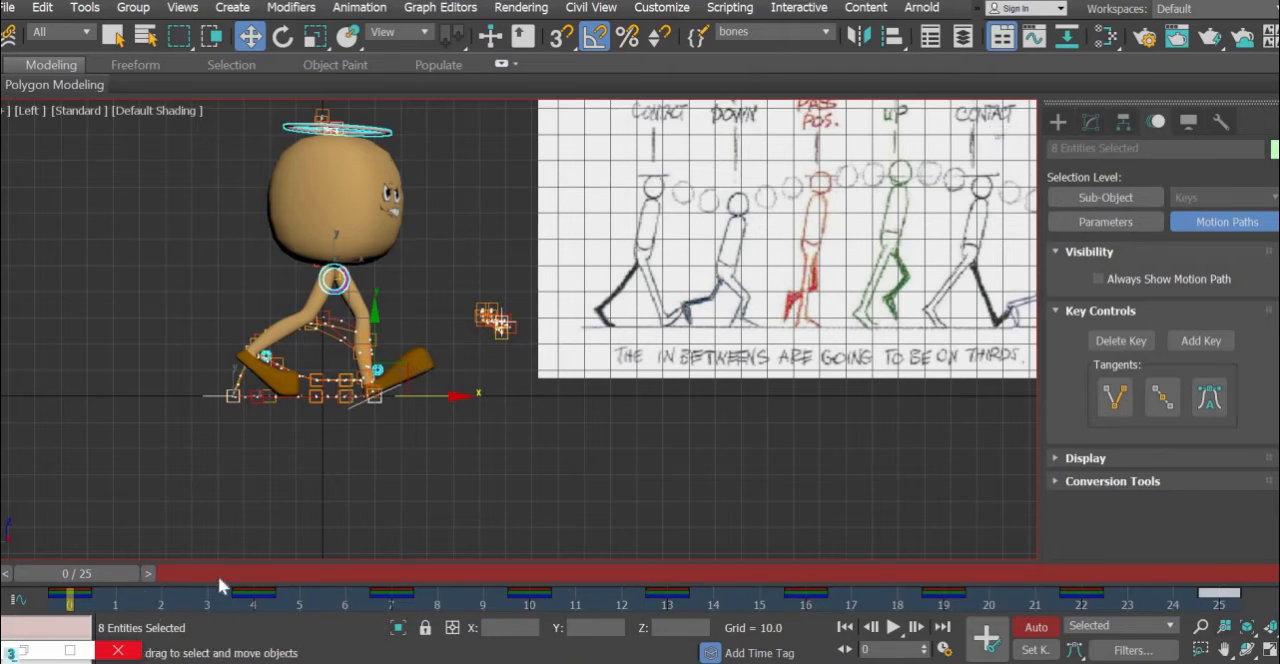
pyautogui.moveTo(219, 577); pyautogui.dragTo(1240, 574)
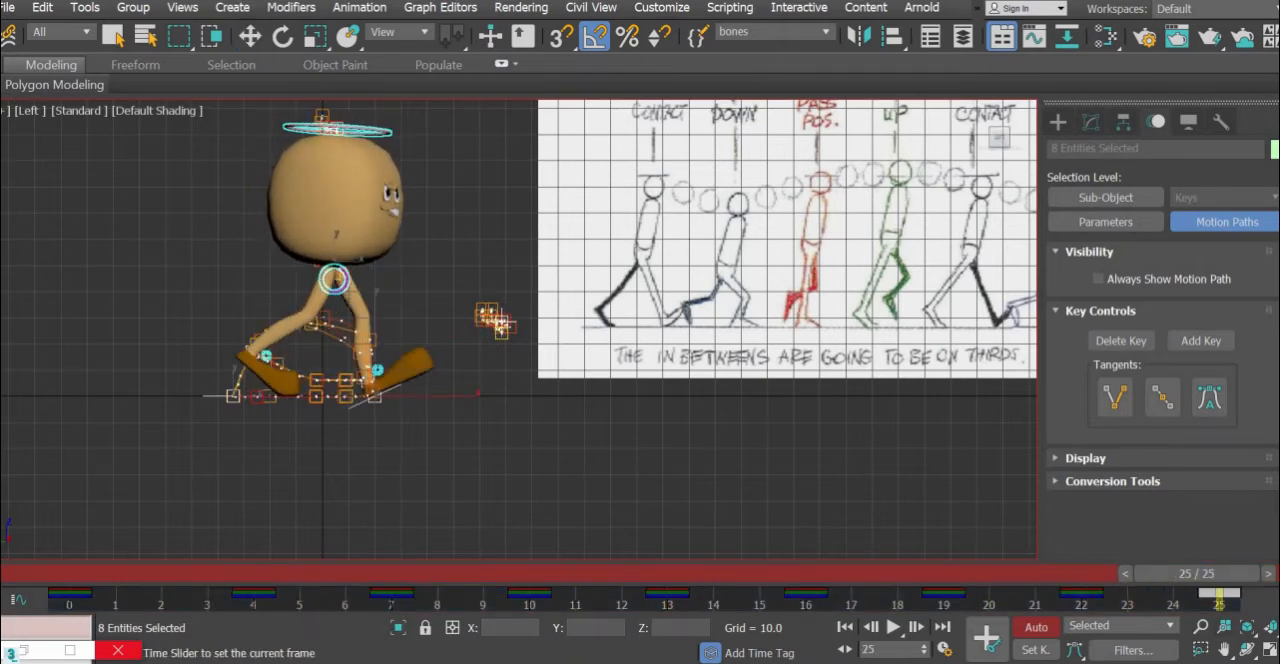
# - Clear the selection and play the walk cycle from frame 0 in a maximized Perspective view to review the motion
pyautogui.press('Home')
pyautogui.press('w')
pyautogui.click(501, 321)
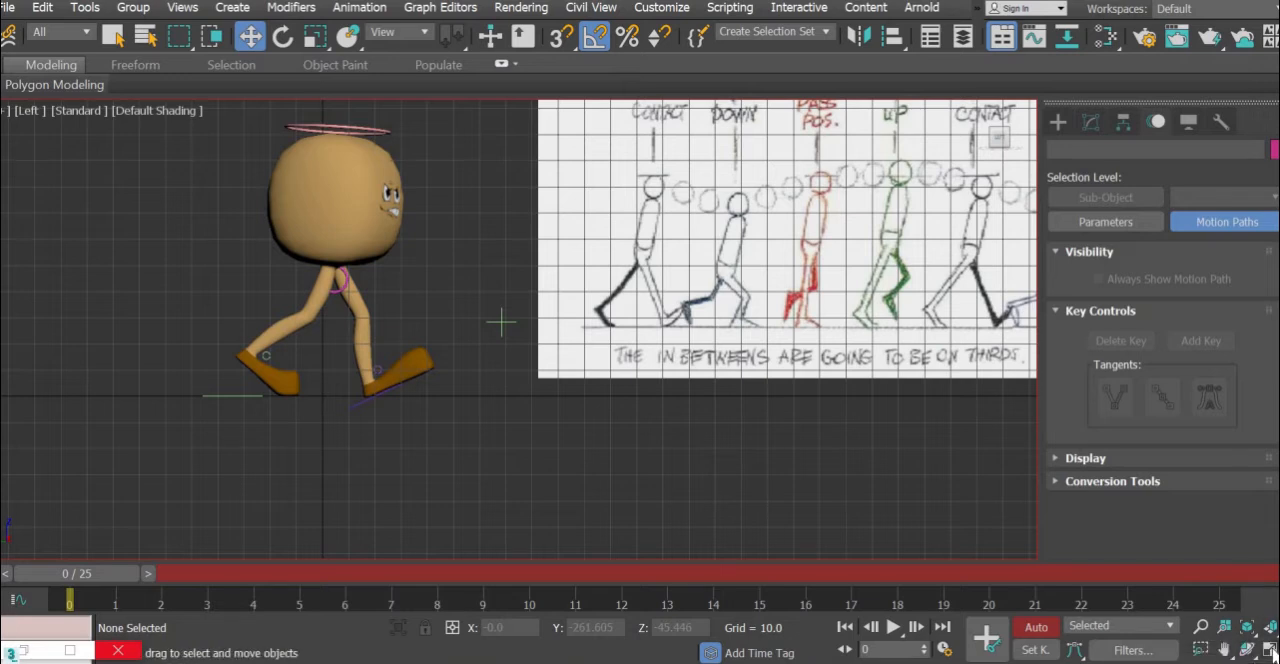
pyautogui.hotkey('alt', 'w')
pyautogui.moveTo(853, 500); pyautogui.dragTo(885, 458, button='middle')
pyautogui.keyDown('alt'); pyautogui.moveTo(877, 537); pyautogui.dragTo(948, 566, button='middle'); pyautogui.keyUp('alt')
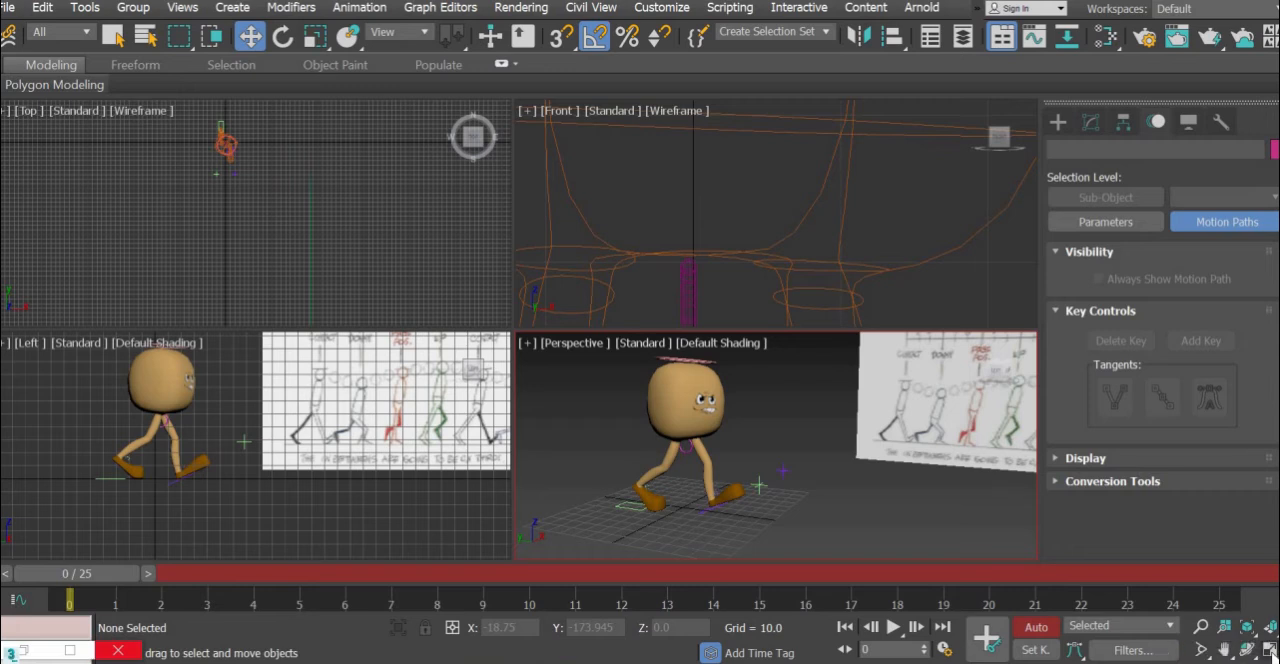
pyautogui.hotkey('alt', 'w')
pyautogui.moveTo(596, 527); pyautogui.dragTo(736, 619, button='middle')
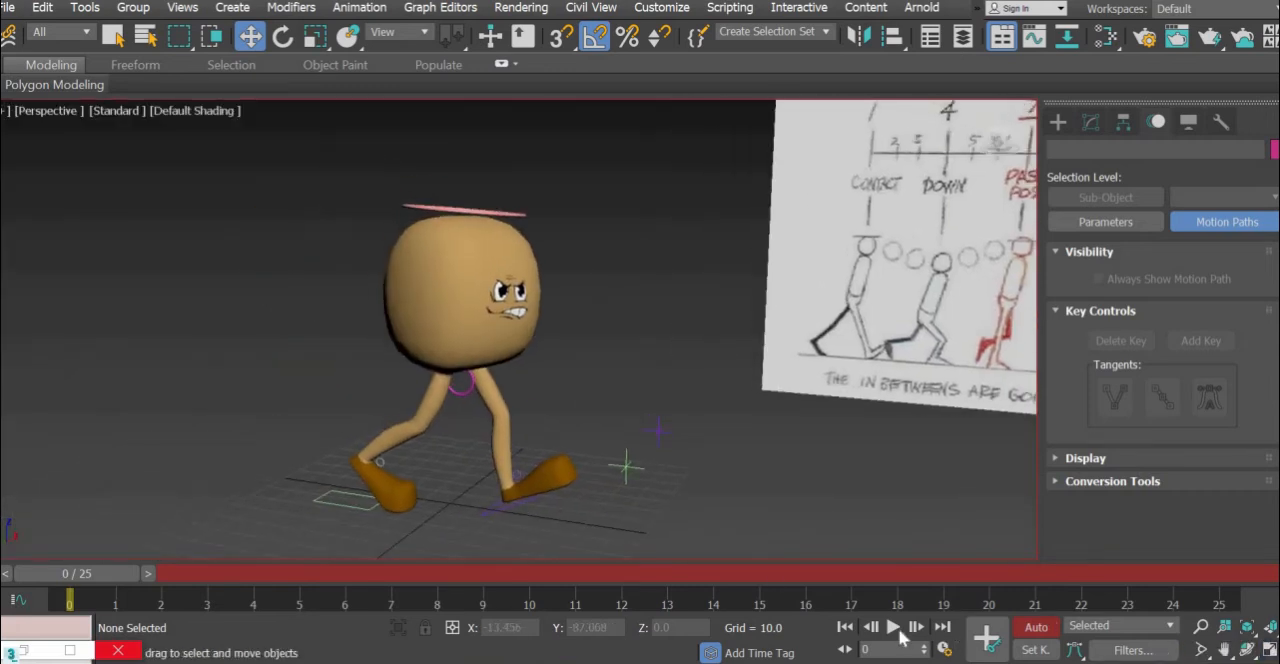
pyautogui.click(893, 627)
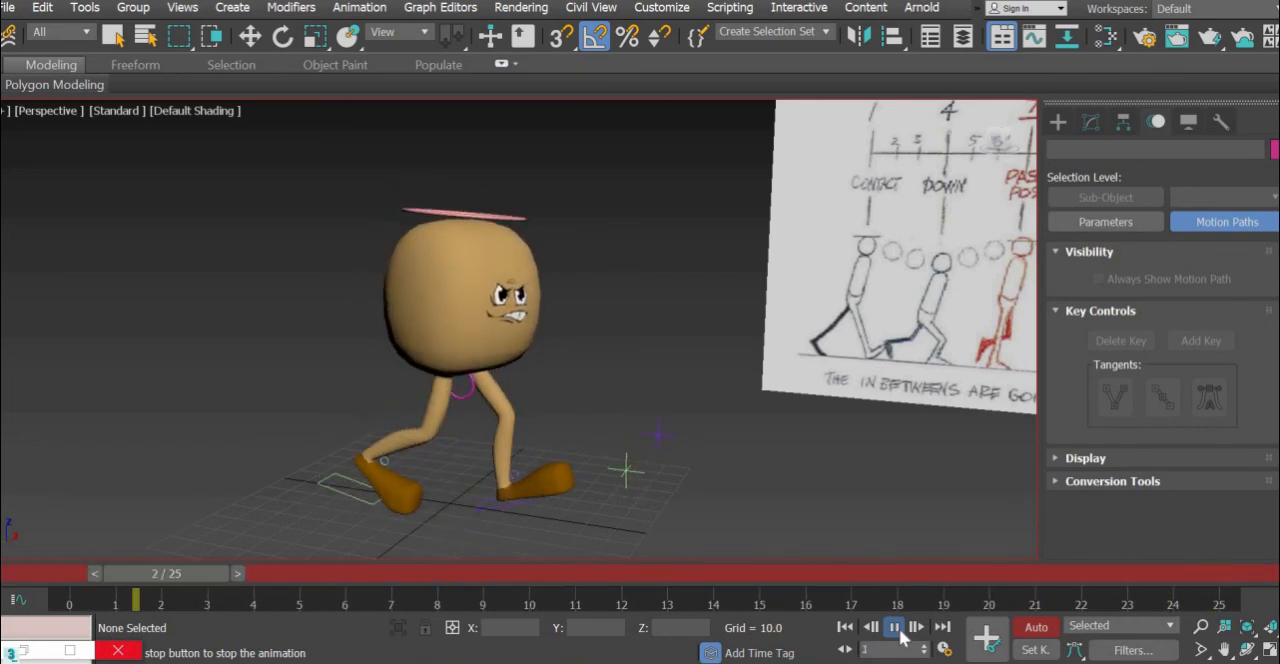
pyautogui.click(894, 627)
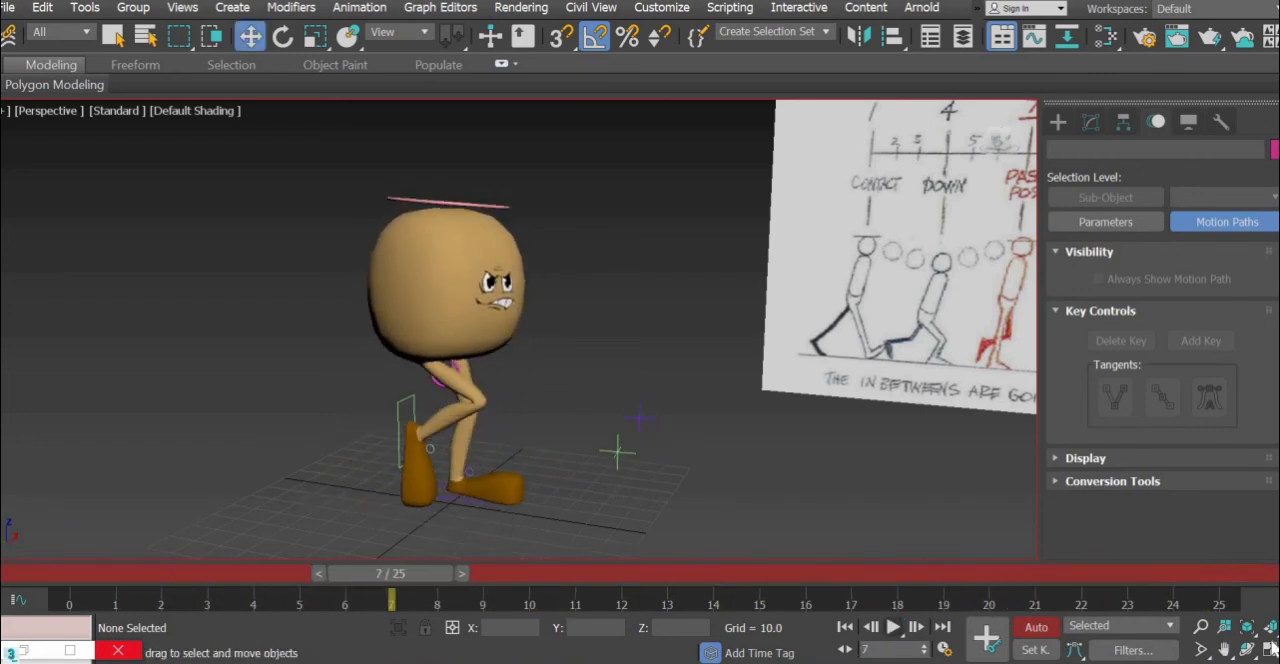